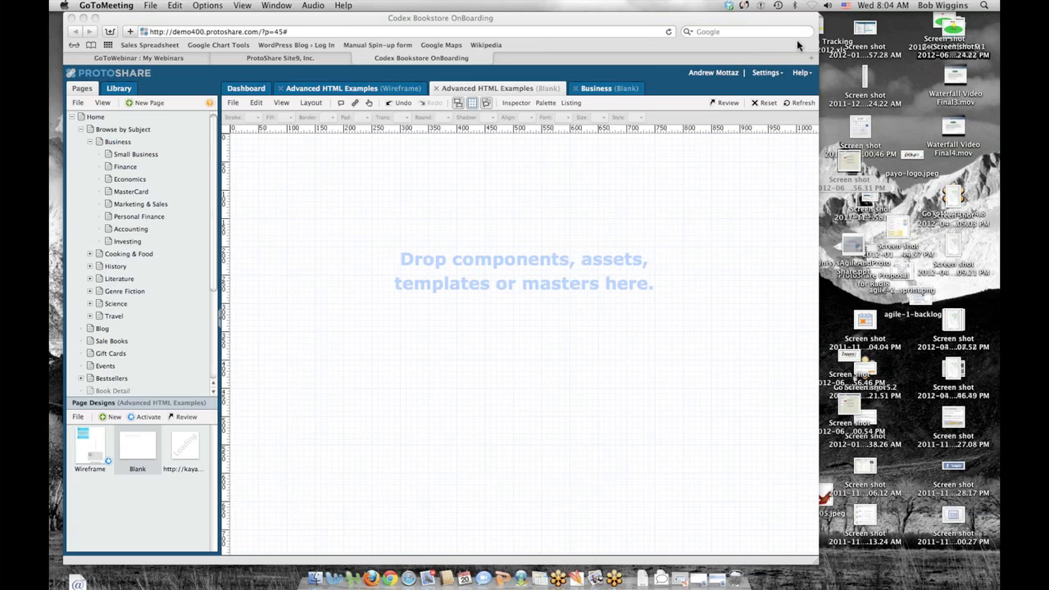
- Widen the browser window and show the component palette over the far side of the canvas
{"action": "left_click", "coordinate": [519, 17]}
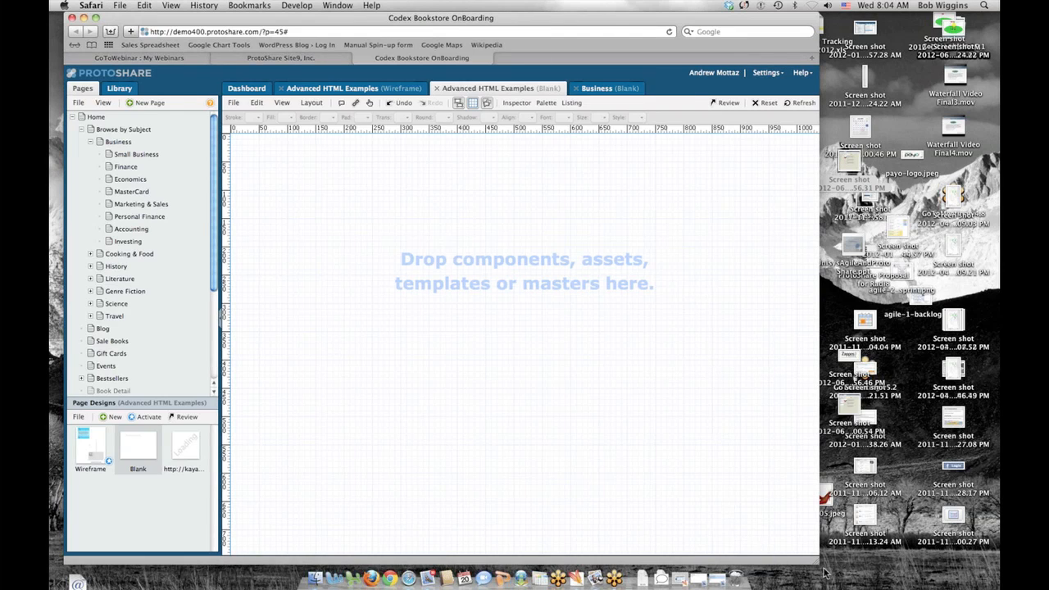
{"action": "left_click_drag", "start_coordinate": [815, 563], "coordinate": [866, 566]}
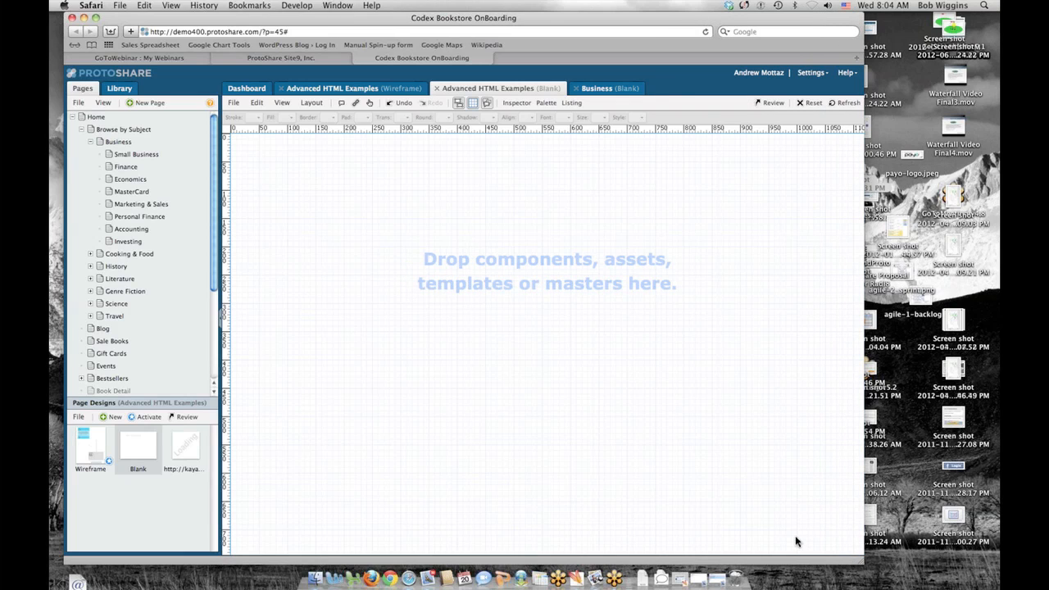
{"action": "left_click", "coordinate": [547, 103]}
{"action": "left_click_drag", "start_coordinate": [706, 143], "coordinate": [771, 151]}
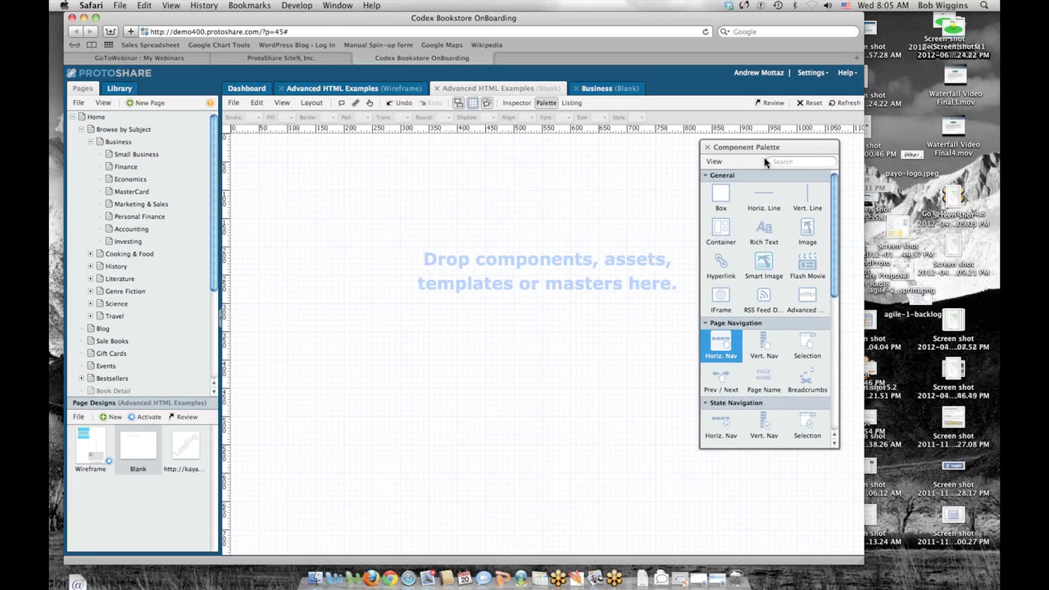
- Add a horizontal page navigation component to the blank canvas and move it near the top, about 50 px from the left edge
{"action": "scroll", "coordinate": [762, 286], "scroll_direction": "down", "scroll_amount": 3}
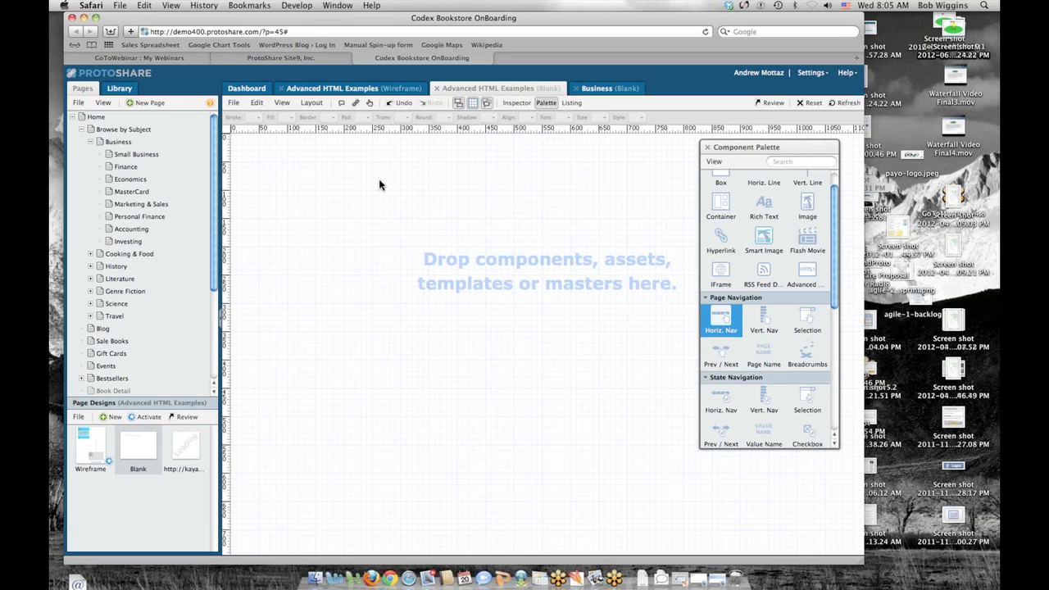
{"action": "left_click_drag", "start_coordinate": [378, 179], "coordinate": [379, 179]}
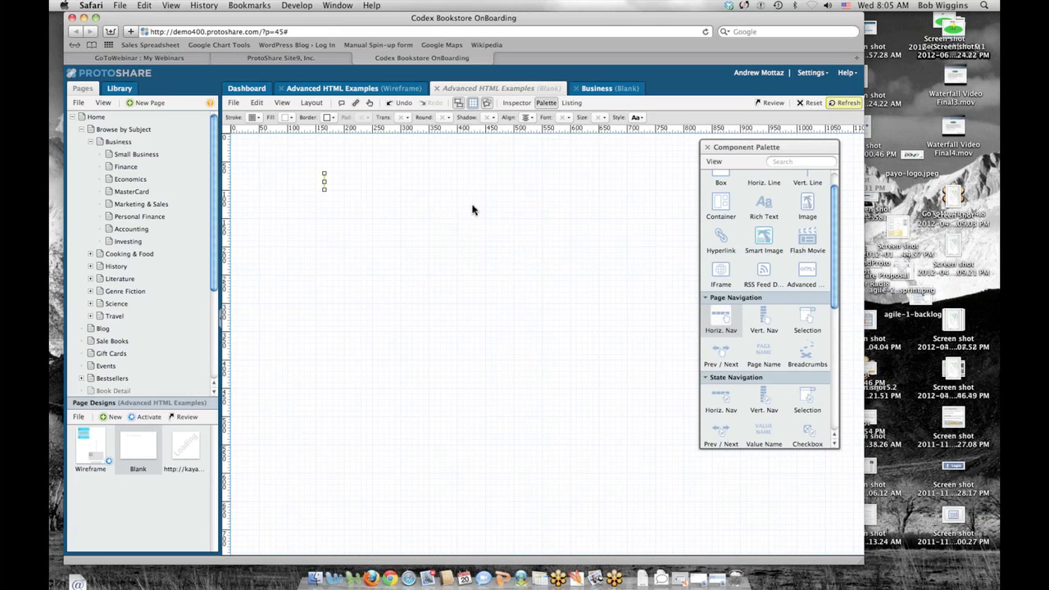
{"action": "left_click_drag", "start_coordinate": [765, 147], "coordinate": [774, 149]}
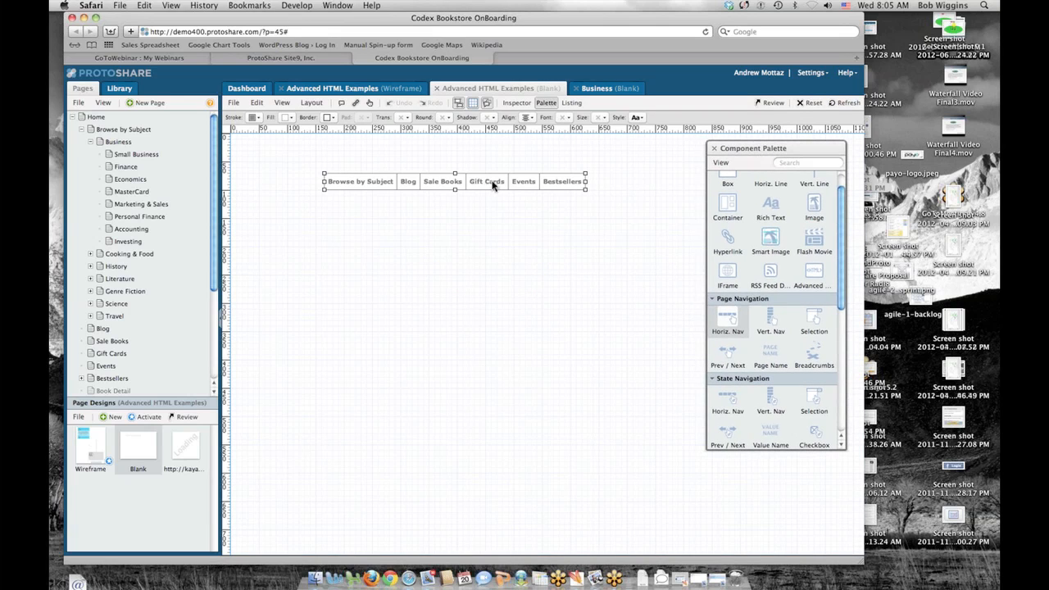
{"action": "left_click_drag", "start_coordinate": [575, 181], "coordinate": [512, 161]}
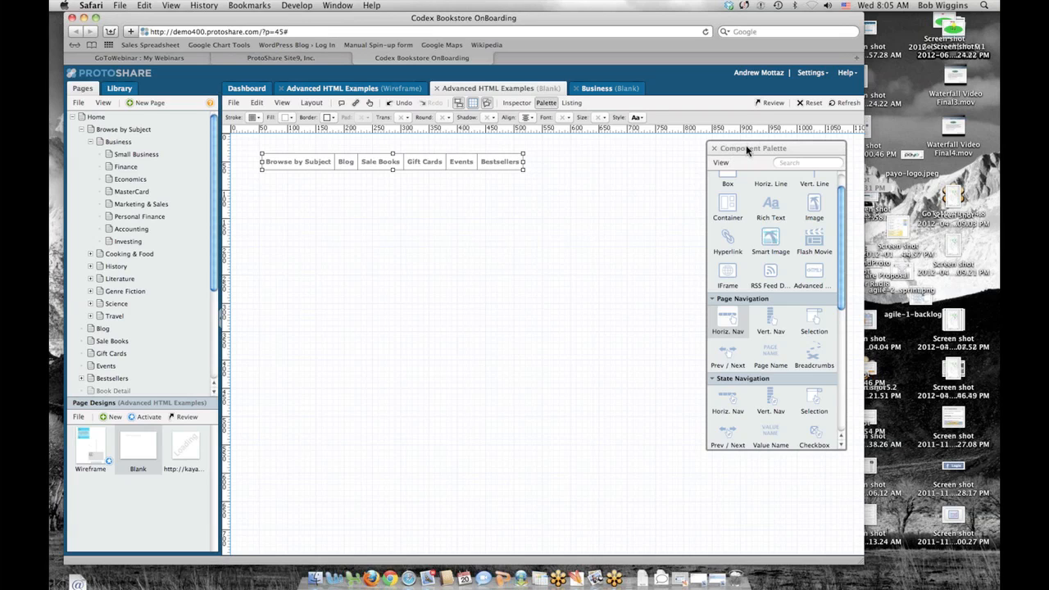
{"action": "left_click_drag", "start_coordinate": [745, 146], "coordinate": [740, 150]}
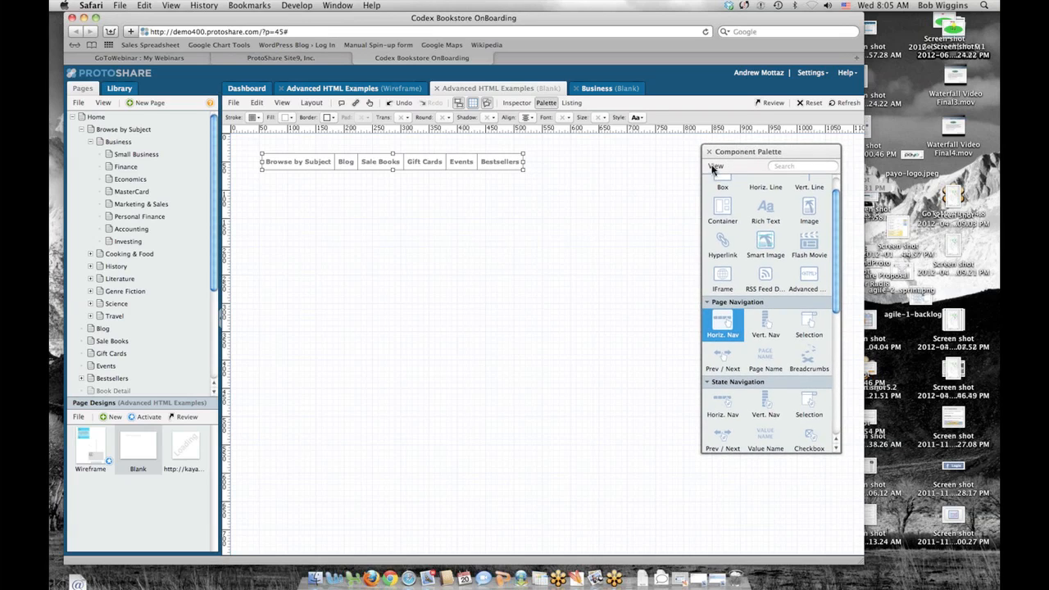
{"action": "left_click", "coordinate": [606, 190]}
{"action": "left_click", "coordinate": [473, 168]}
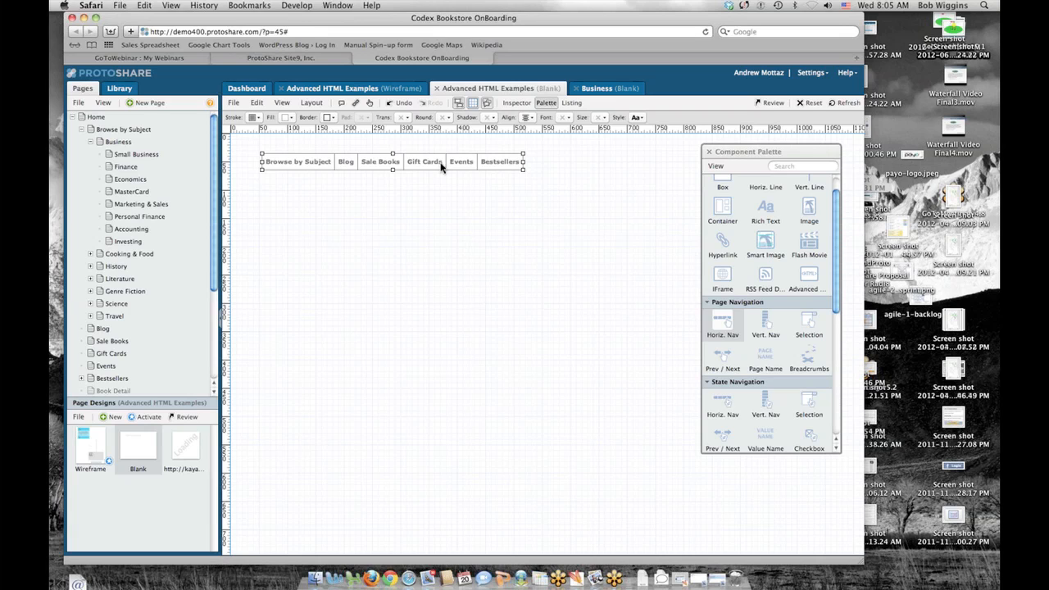
- Collapse the Business and Browse by Subject branches in the page tree and select the Home page
{"action": "left_click", "coordinate": [90, 142]}
{"action": "left_click", "coordinate": [81, 129]}
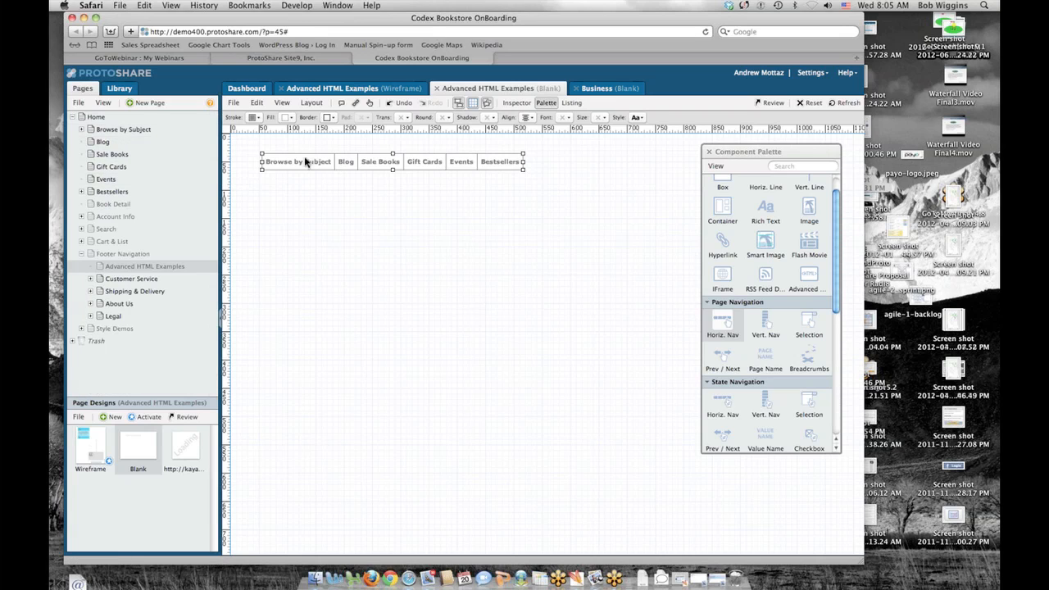
{"action": "left_click", "coordinate": [86, 118]}
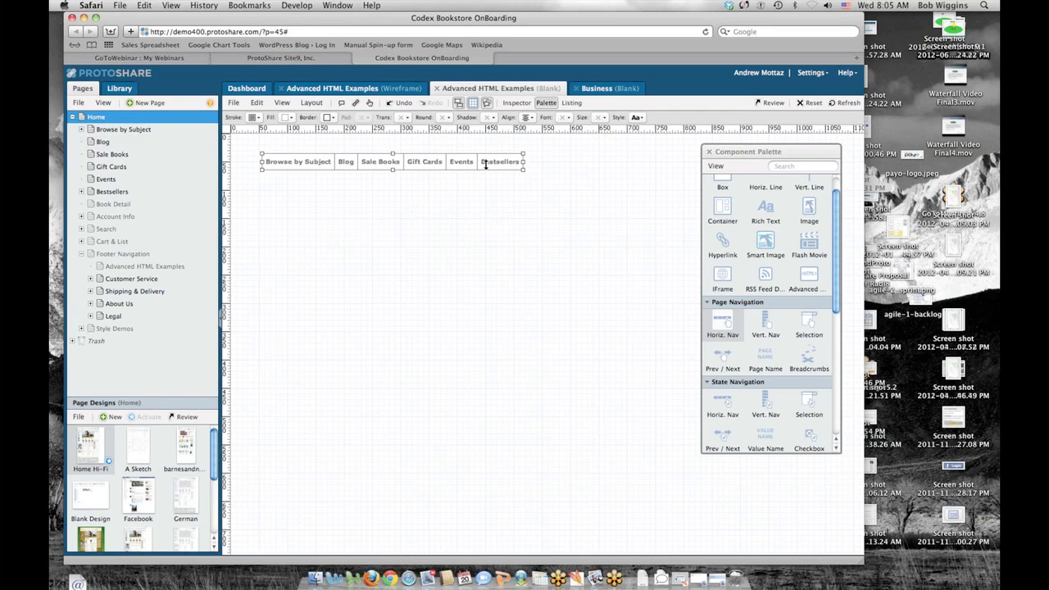
- Turn on interactive mode and examine the Browse by Subject submenus and the other items of the horizontal navigation
{"action": "left_click", "coordinate": [369, 105]}
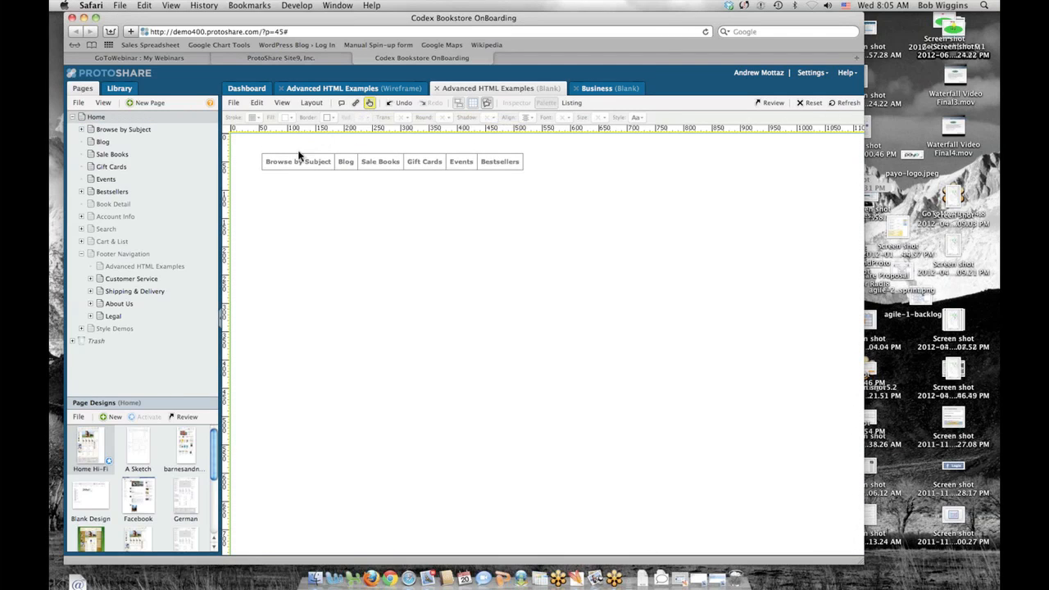
{"action": "mouse_move", "coordinate": [297, 162]}
{"action": "mouse_move", "coordinate": [330, 179]}
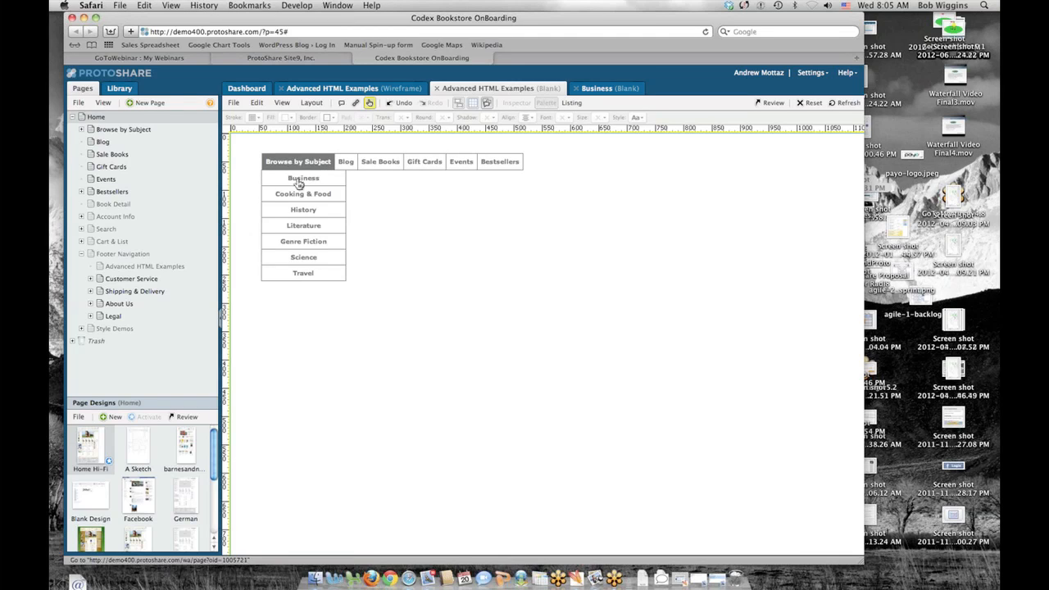
{"action": "mouse_move", "coordinate": [304, 211]}
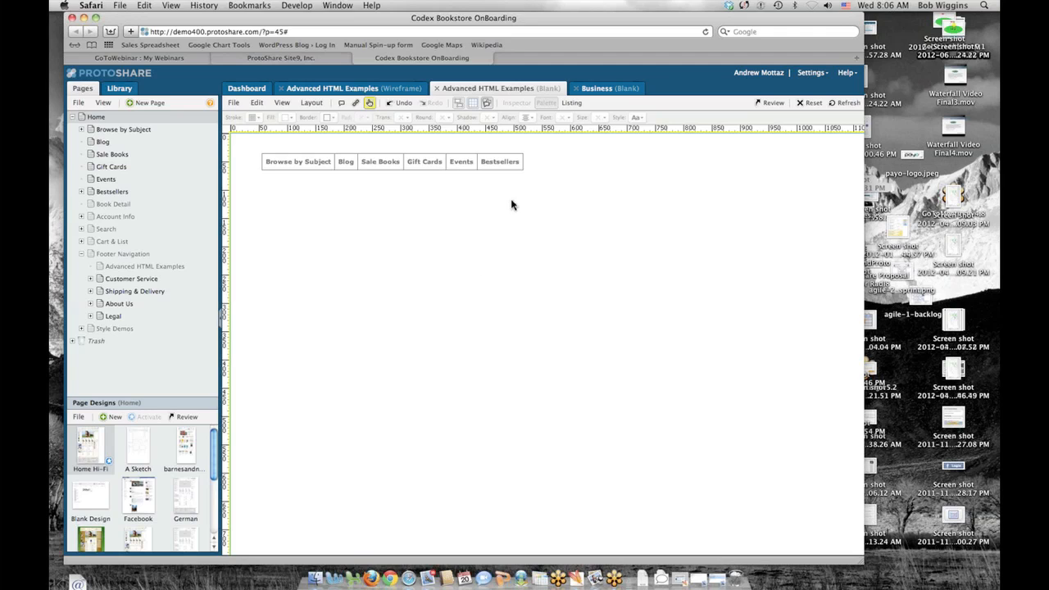
{"action": "mouse_move", "coordinate": [479, 158]}
- Check the Book Detail page's visibility setting in its page info, leaving without saving
{"action": "left_click", "coordinate": [101, 205]}
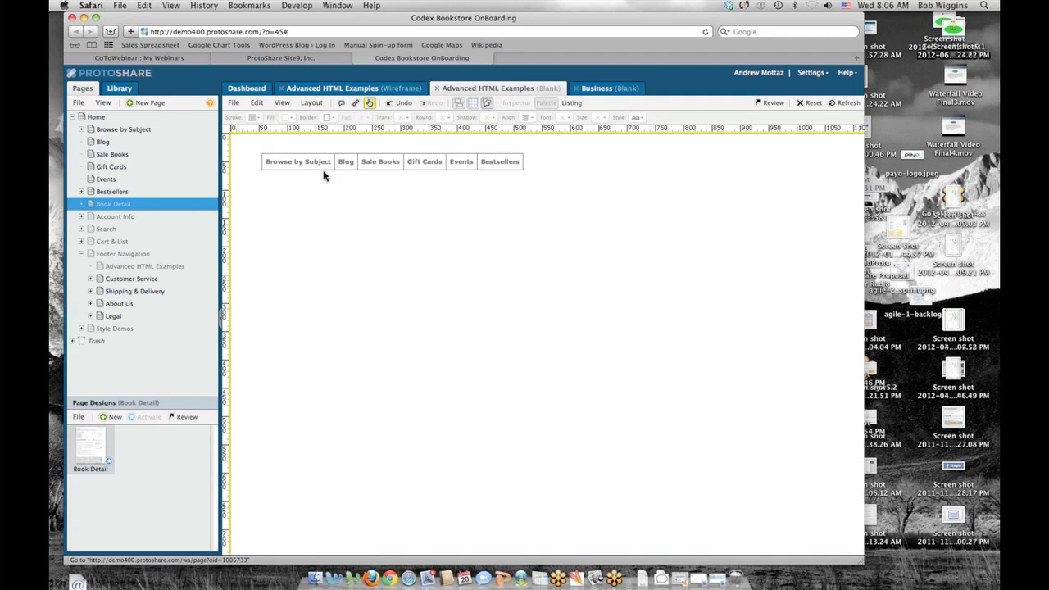
{"action": "right_click", "coordinate": [105, 209]}
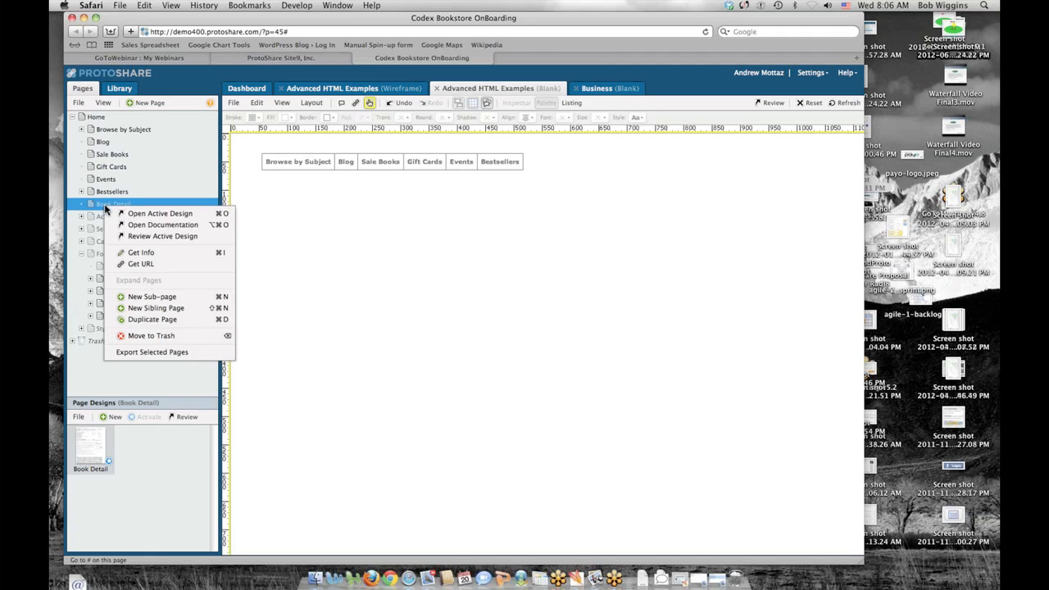
{"action": "left_click", "coordinate": [139, 254]}
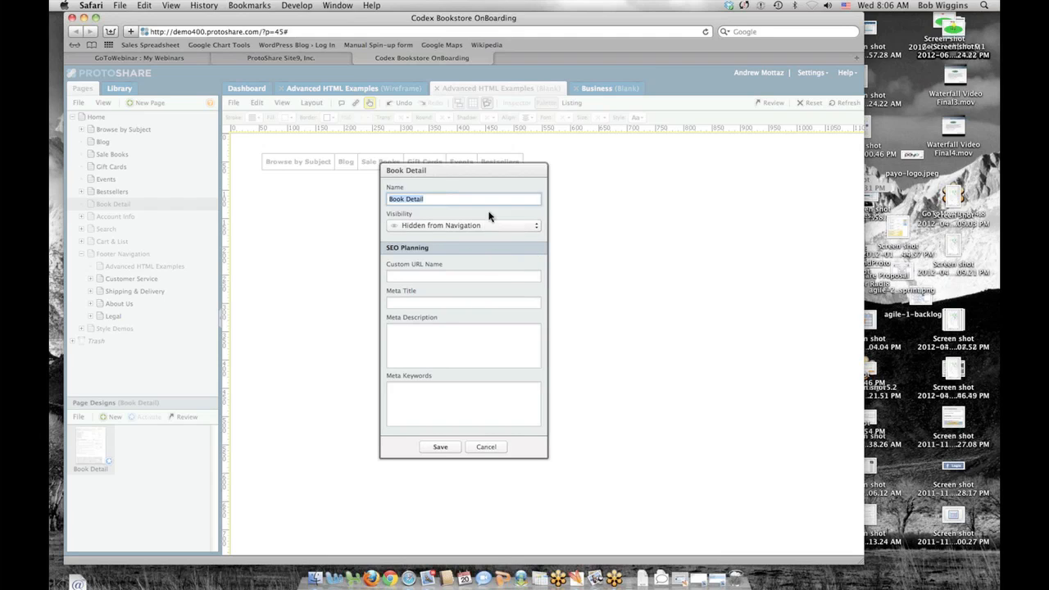
{"action": "left_click_drag", "start_coordinate": [476, 171], "coordinate": [482, 185]}
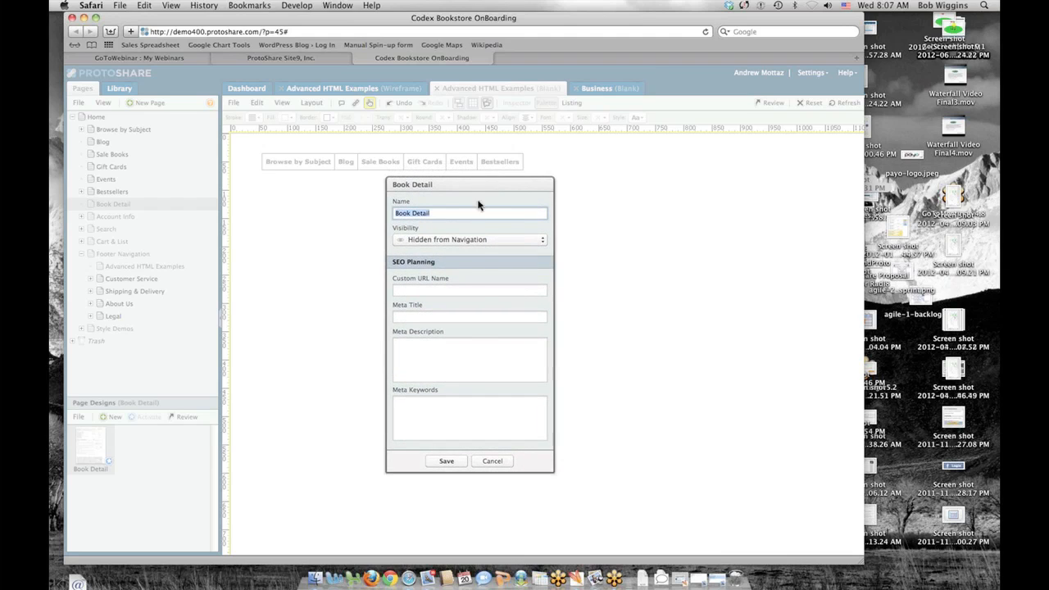
{"action": "left_click", "coordinate": [492, 462]}
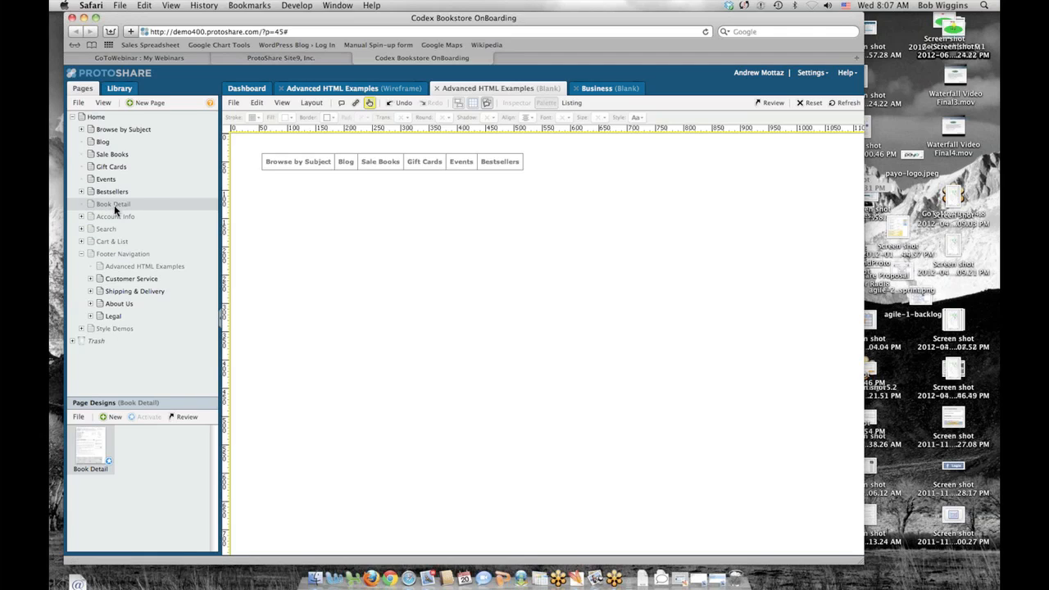
- Examine the sub-pages of Customer Service and Shipping & Delivery within the Footer Navigation branch
{"action": "left_click", "coordinate": [90, 252]}
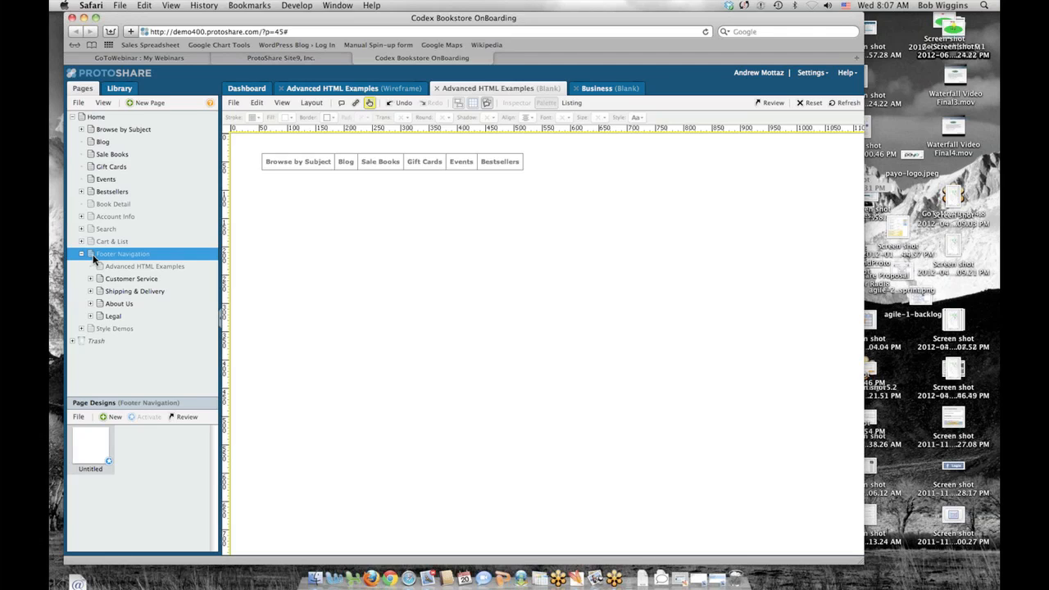
{"action": "left_click", "coordinate": [90, 278]}
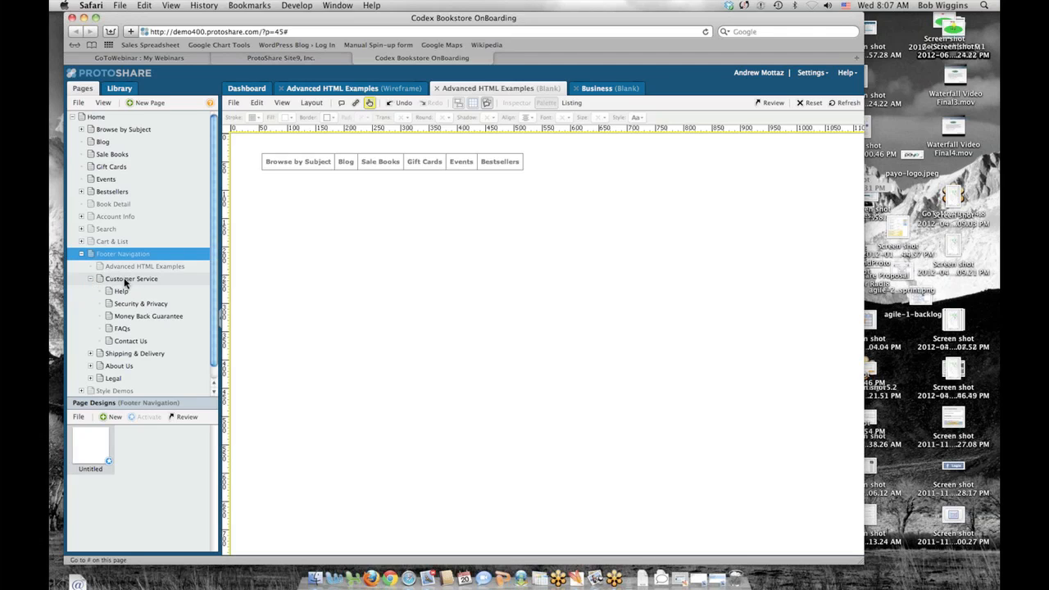
{"action": "left_click", "coordinate": [91, 278]}
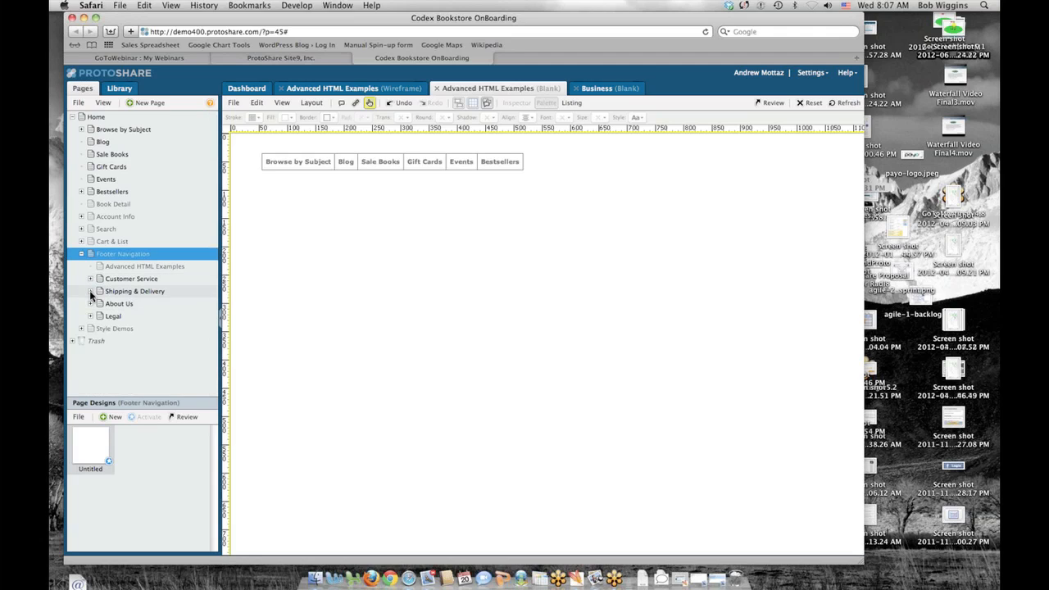
{"action": "left_click", "coordinate": [90, 291]}
{"action": "left_click", "coordinate": [90, 292]}
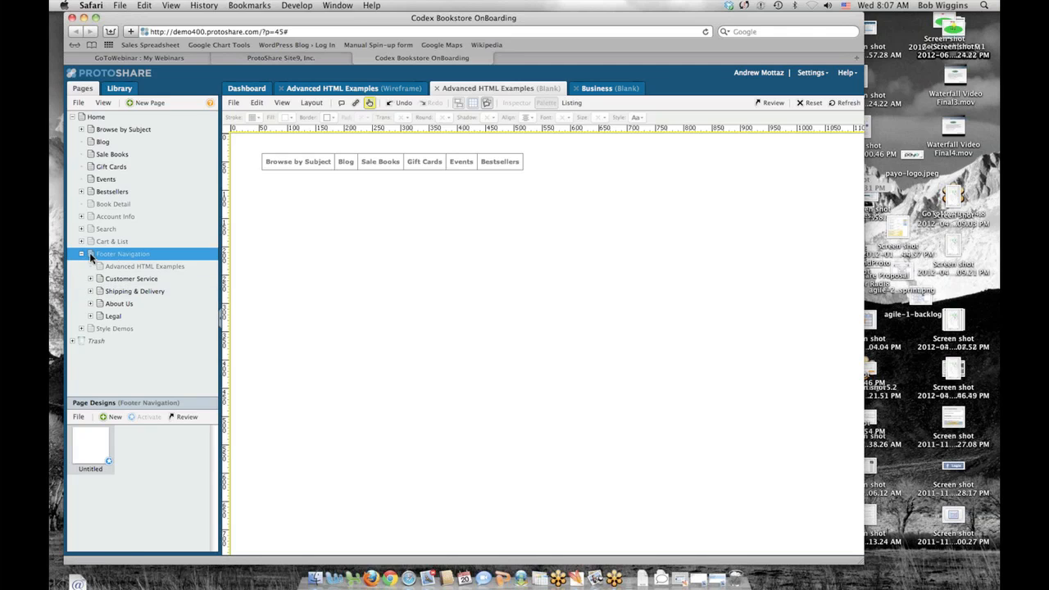
- Hide the component palette in the Footer Navigation design and return to the blank Advanced HTML Examples design
{"action": "double_click", "coordinate": [115, 252]}
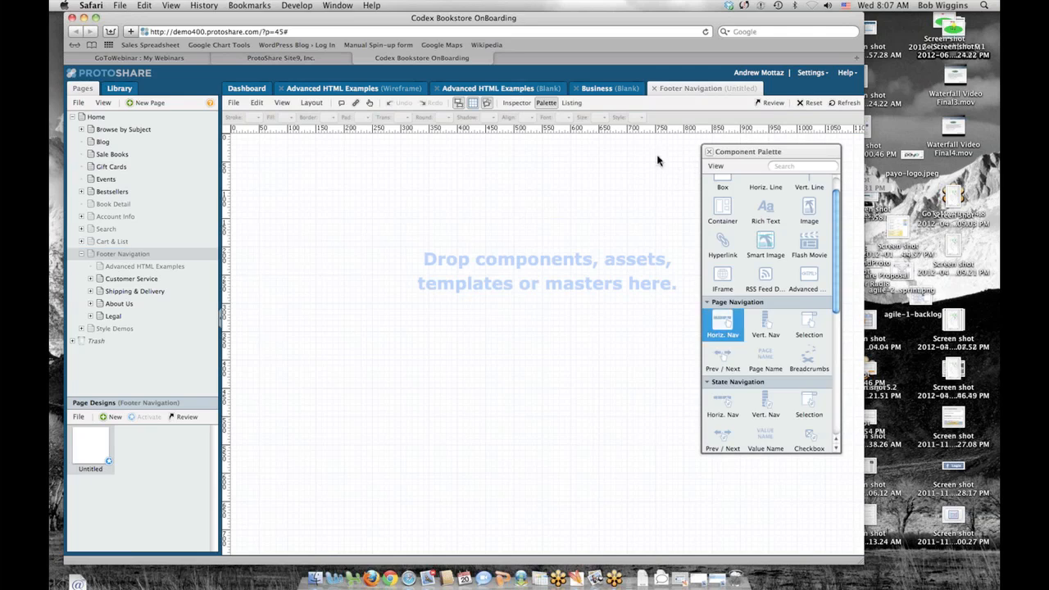
{"action": "left_click", "coordinate": [709, 151]}
{"action": "left_click", "coordinate": [485, 86]}
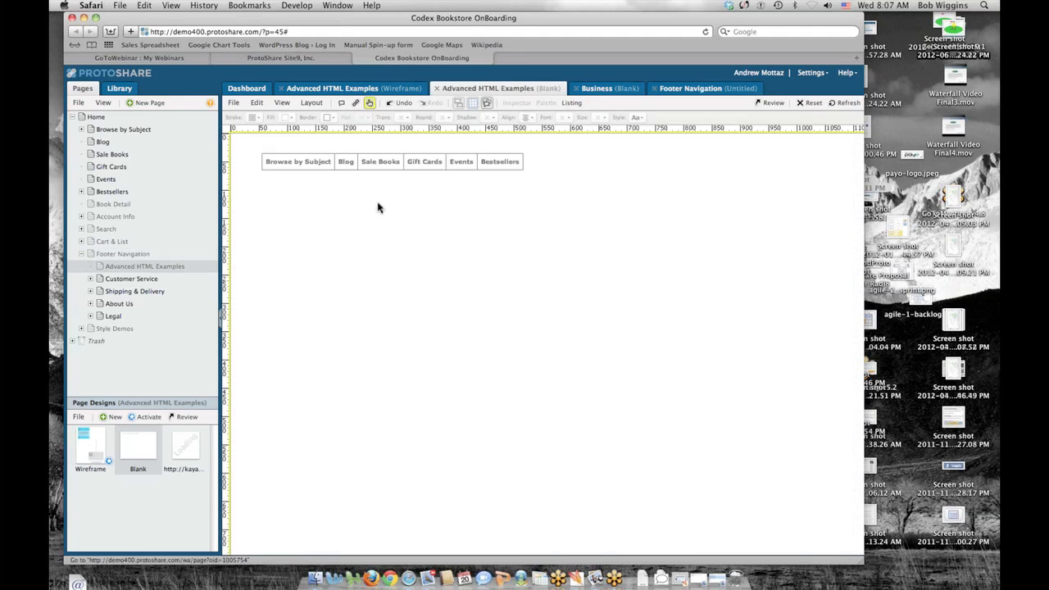
- Review the visibility options in the Footer Navigation page's info, leaving without saving
{"action": "right_click", "coordinate": [137, 267]}
{"action": "left_click", "coordinate": [118, 253]}
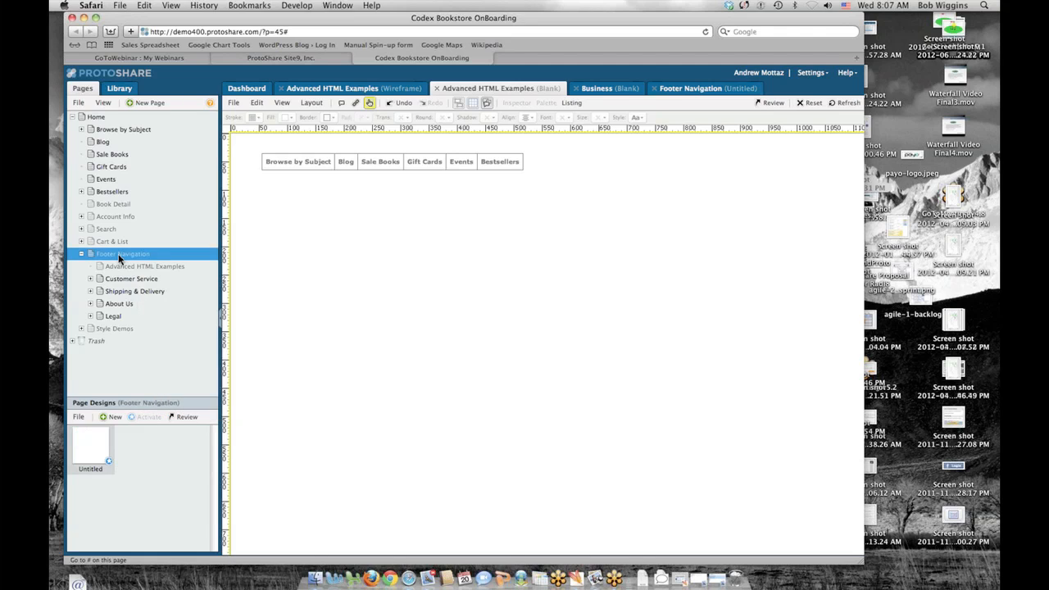
{"action": "right_click", "coordinate": [118, 253]}
{"action": "left_click", "coordinate": [175, 306]}
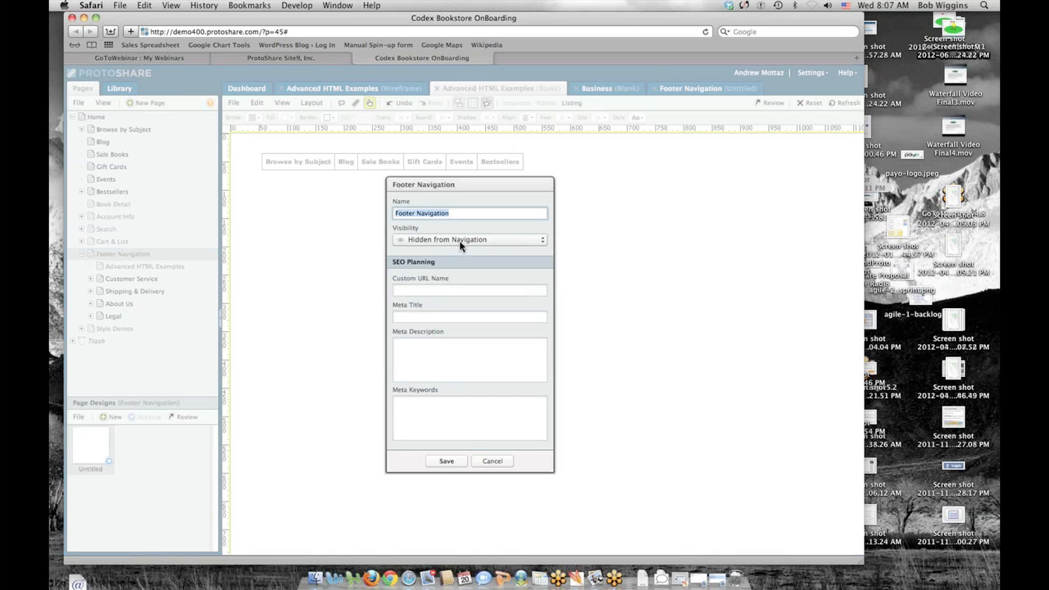
{"action": "left_click", "coordinate": [541, 241]}
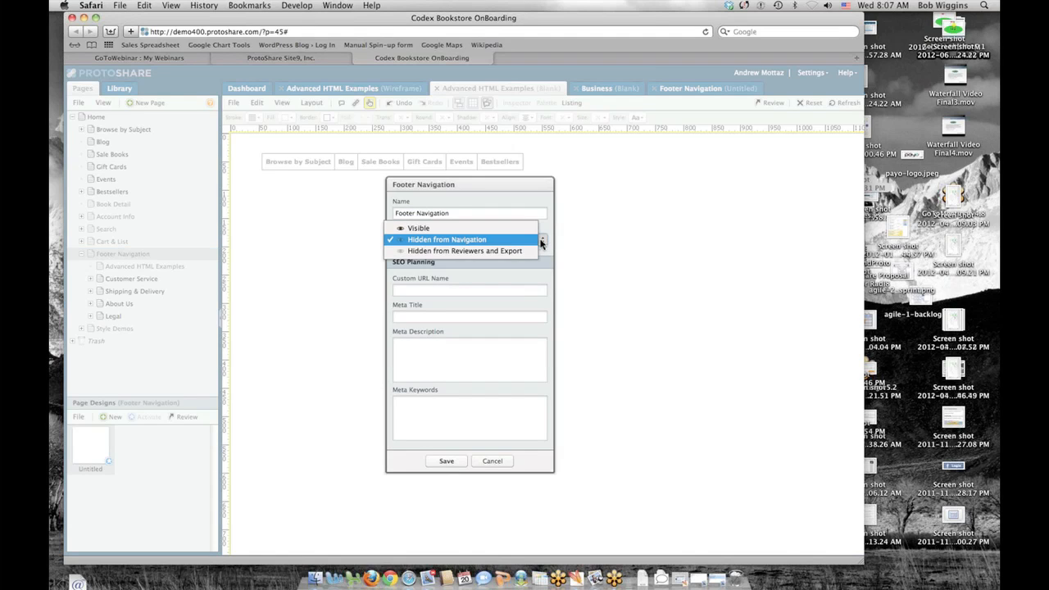
{"action": "left_click", "coordinate": [459, 240]}
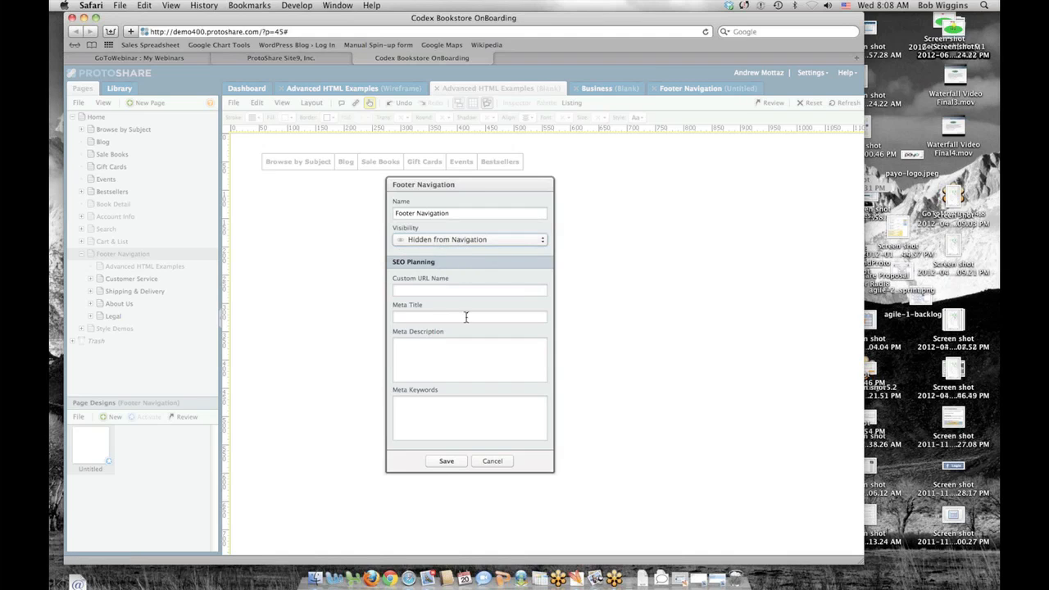
{"action": "left_click", "coordinate": [486, 459]}
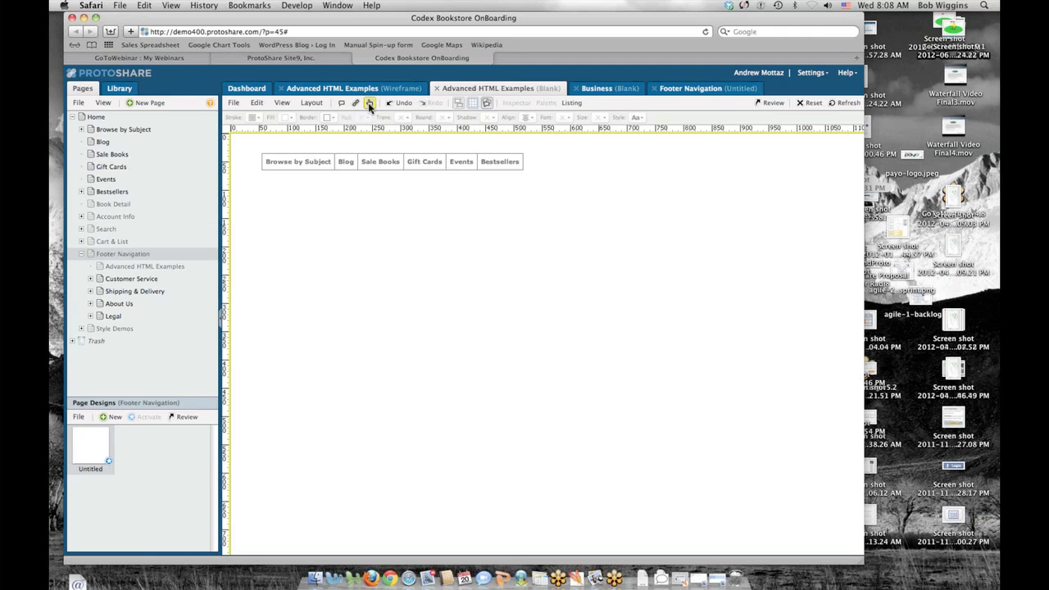
- Turn off interactive mode and open the horizontal navigation component's property inspector, placing it beside the component
{"action": "left_click", "coordinate": [438, 164]}
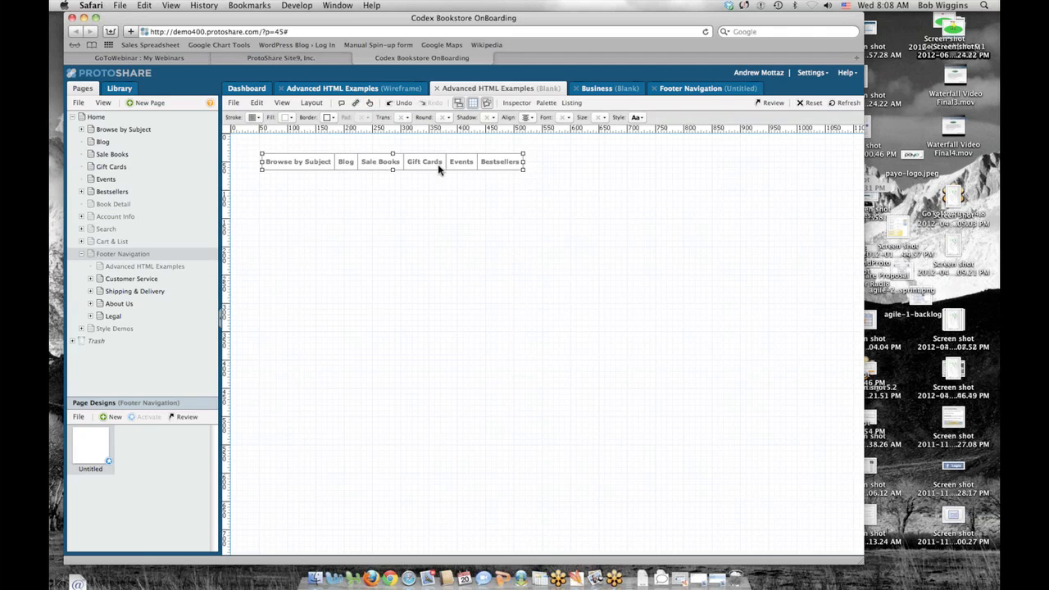
{"action": "double_click", "coordinate": [335, 157]}
{"action": "left_click_drag", "start_coordinate": [717, 163], "coordinate": [615, 151]}
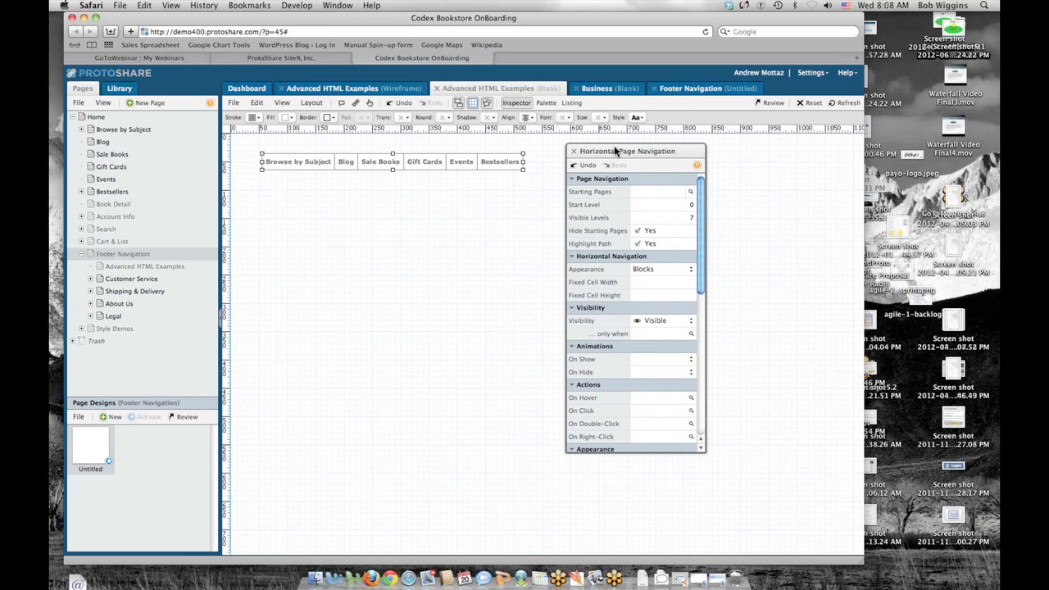
{"action": "left_click", "coordinate": [647, 194]}
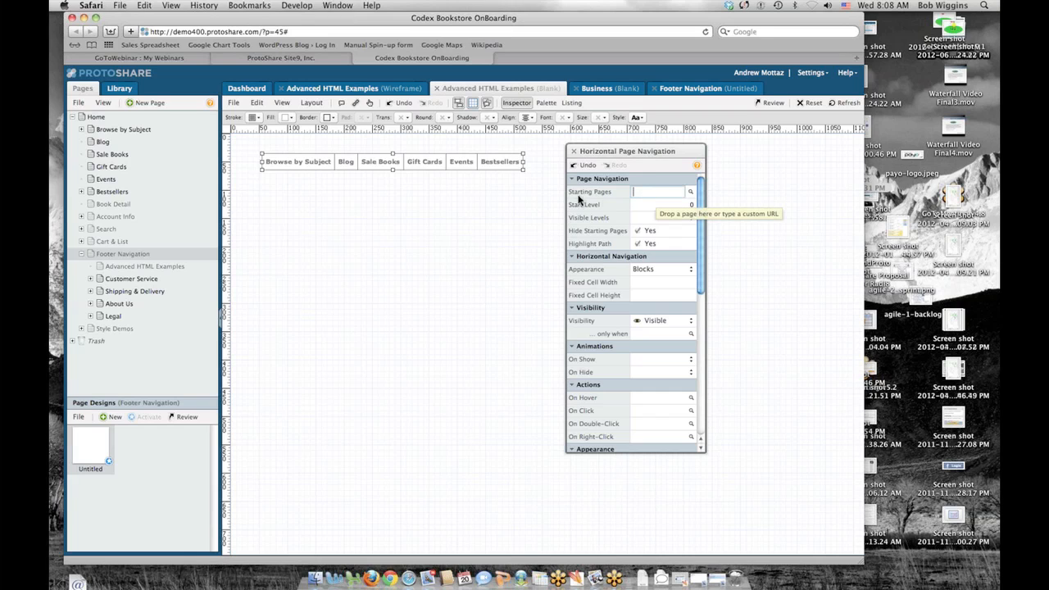
{"action": "left_click_drag", "start_coordinate": [628, 154], "coordinate": [624, 155]}
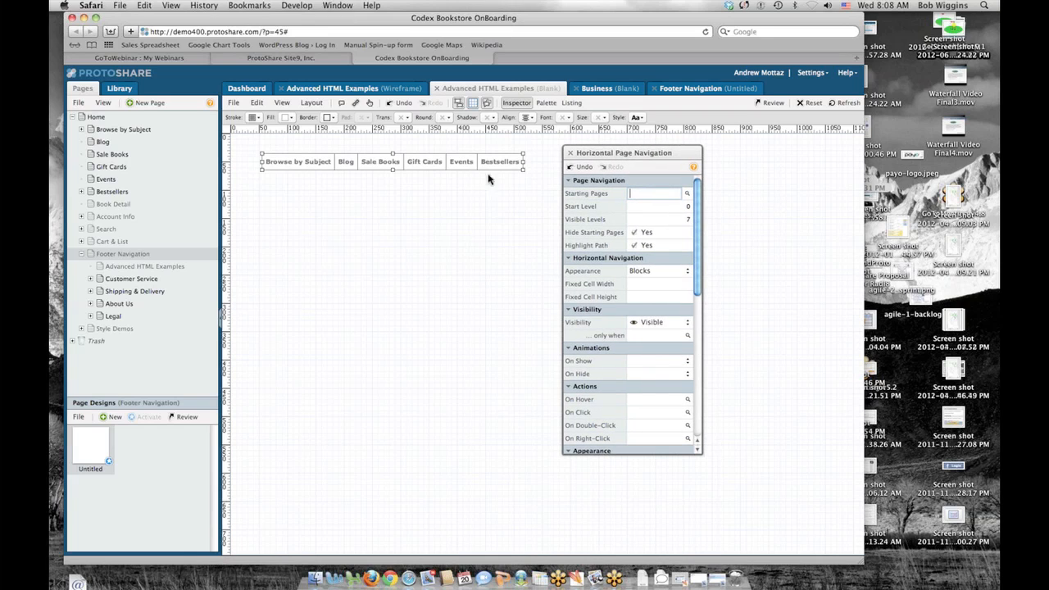
{"action": "left_click", "coordinate": [353, 162]}
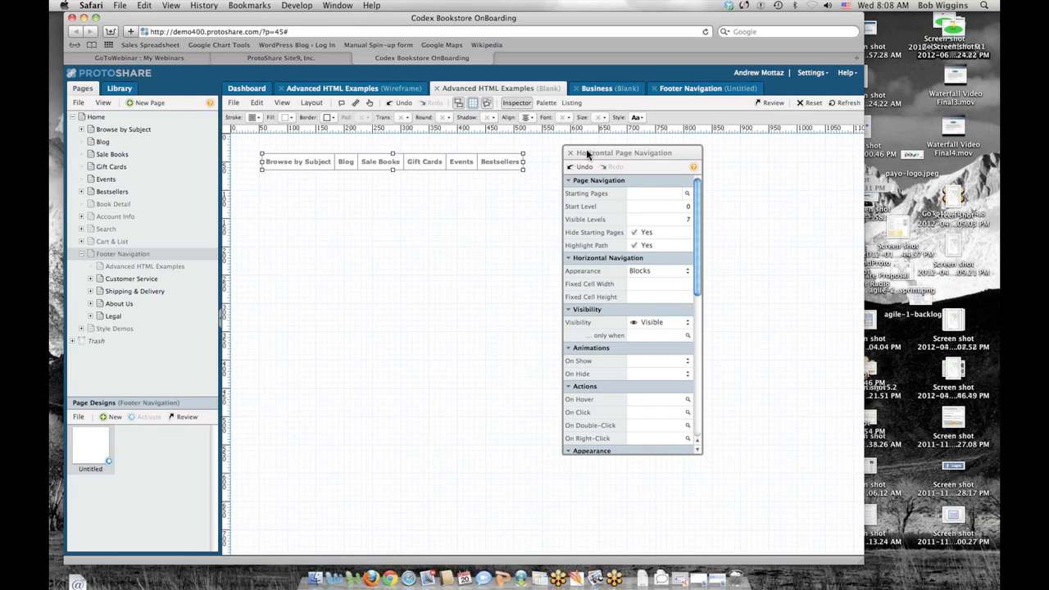
- Set Blog as the starting page of the horizontal navigation component
{"action": "left_click", "coordinate": [611, 154]}
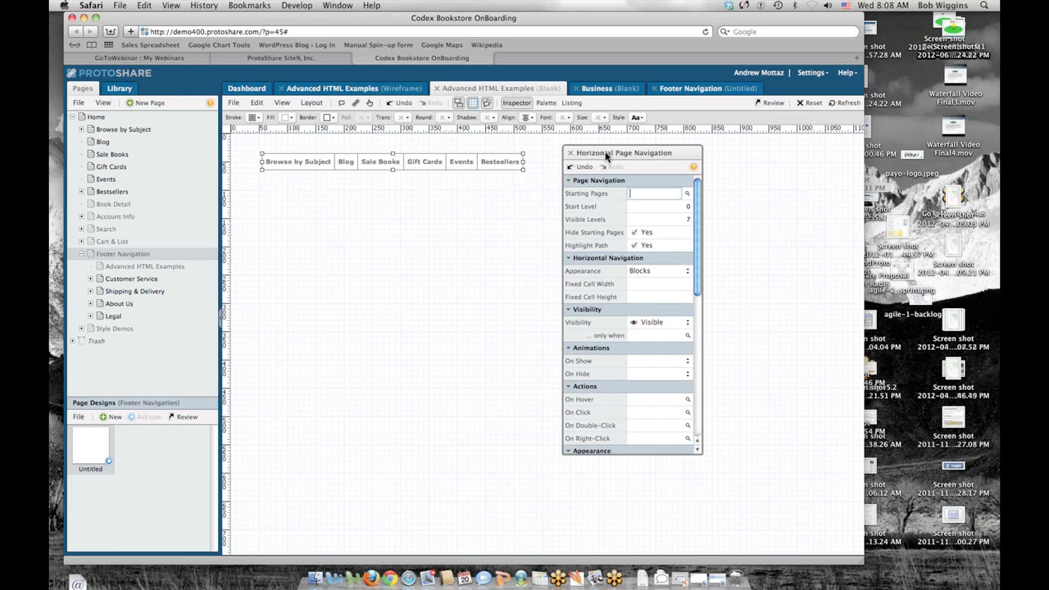
{"action": "left_click", "coordinate": [143, 141]}
{"action": "left_click_drag", "start_coordinate": [143, 141], "coordinate": [639, 194]}
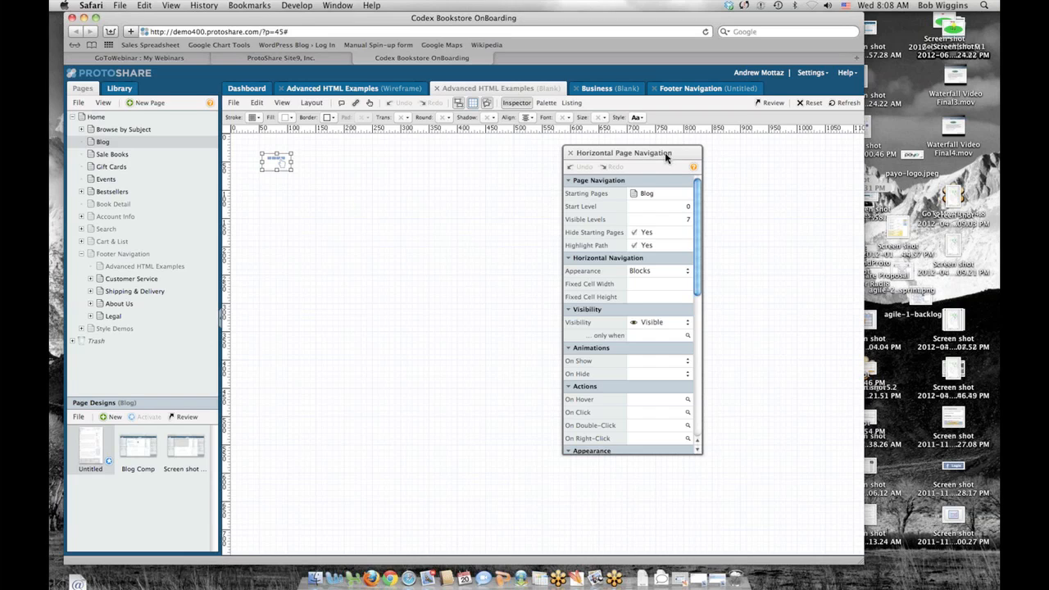
{"action": "left_click_drag", "start_coordinate": [673, 153], "coordinate": [668, 154]}
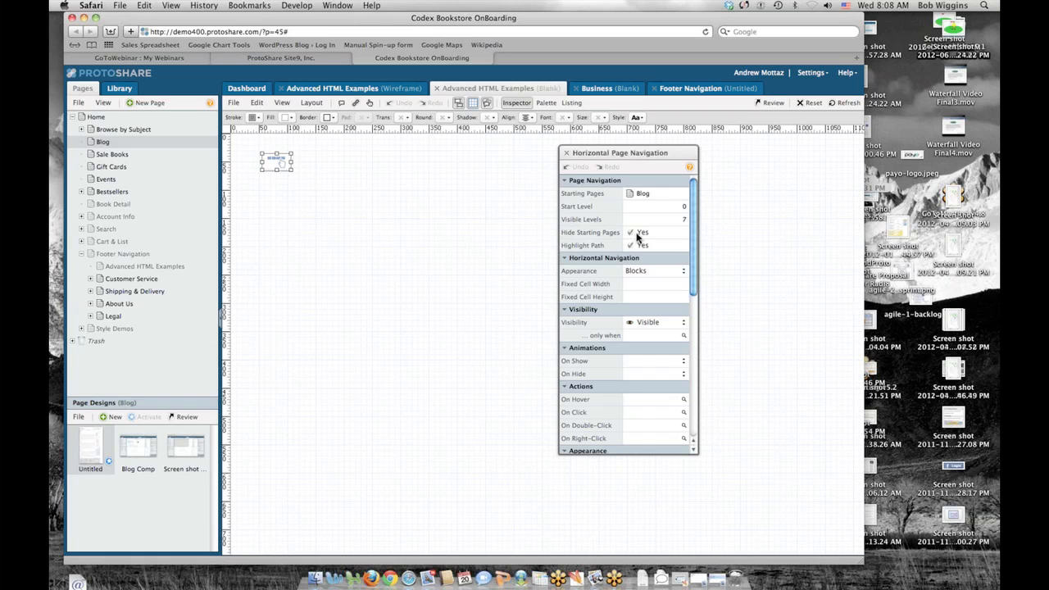
- Replace the Blog starting page with Browse by Subject and move the inspector clear of the navigation component
{"action": "left_click", "coordinate": [636, 195]}
{"action": "key", "text": "BackSpace"}
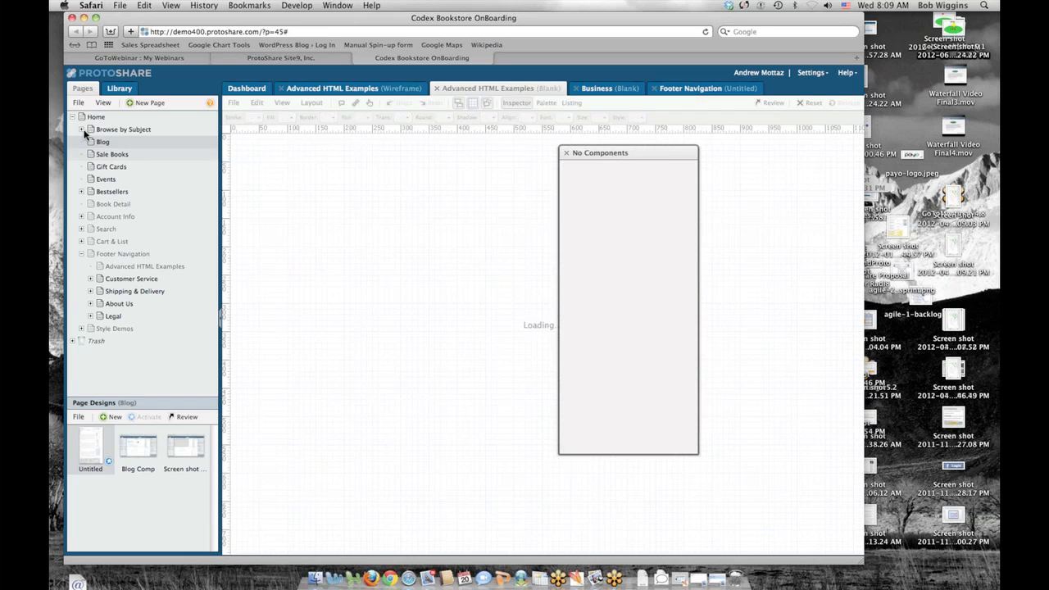
{"action": "left_click", "coordinate": [82, 130]}
{"action": "left_click_drag", "start_coordinate": [90, 131], "coordinate": [633, 197]}
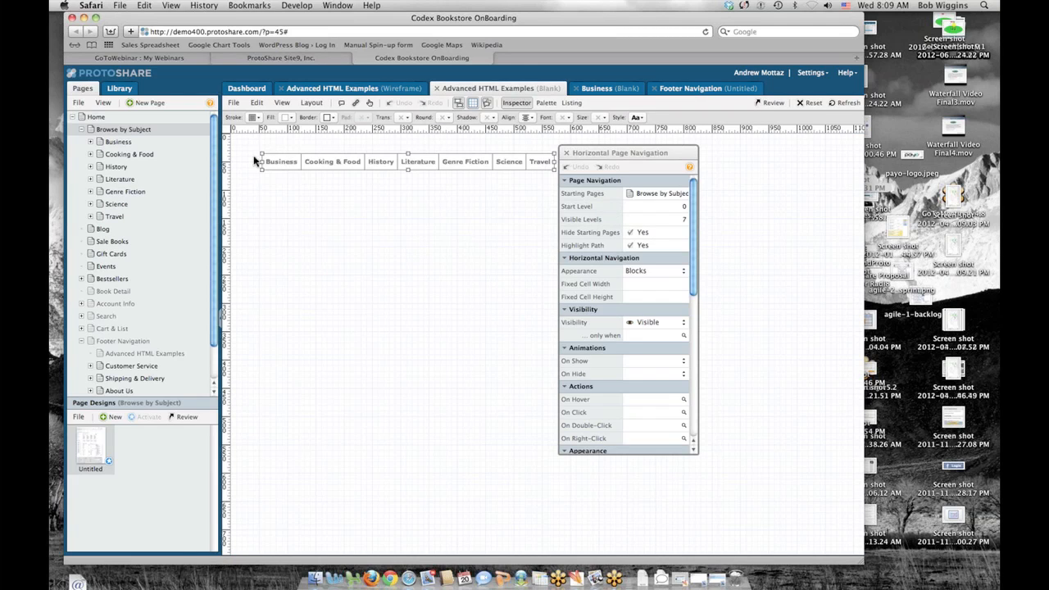
{"action": "left_click_drag", "start_coordinate": [626, 155], "coordinate": [715, 161]}
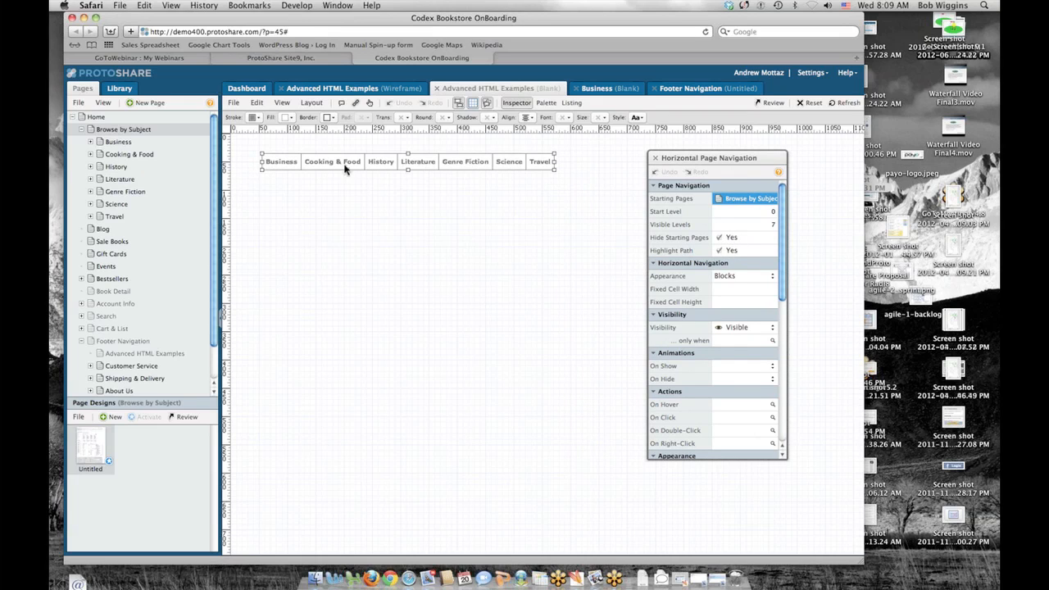
- Turn off Hide Starting Pages for the navigation and add Business and Cooking & Food as starting pages
{"action": "left_click", "coordinate": [718, 237]}
{"action": "left_click", "coordinate": [829, 103]}
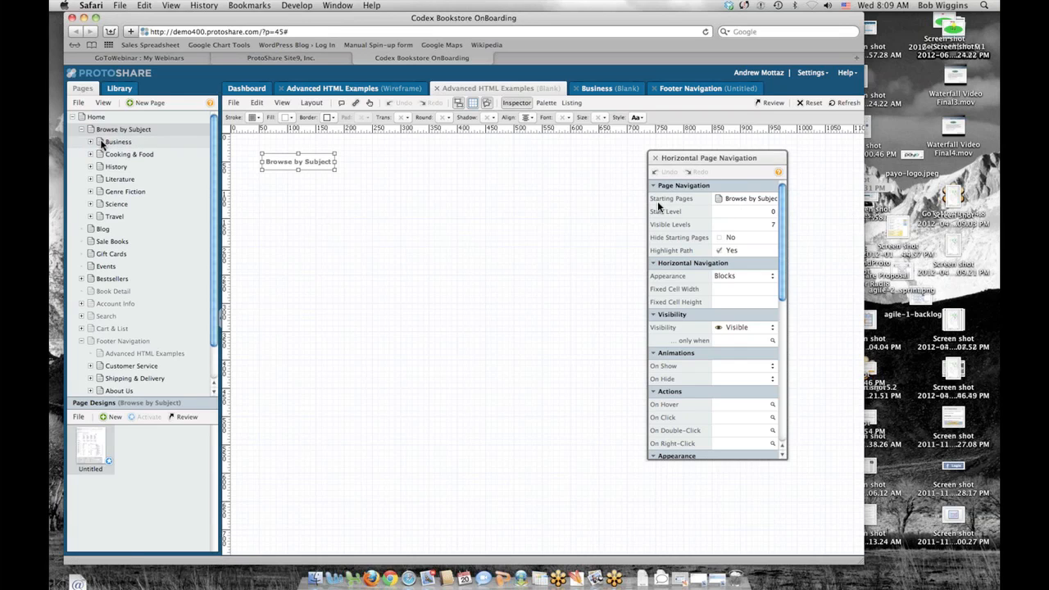
{"action": "left_click_drag", "start_coordinate": [102, 144], "coordinate": [750, 200]}
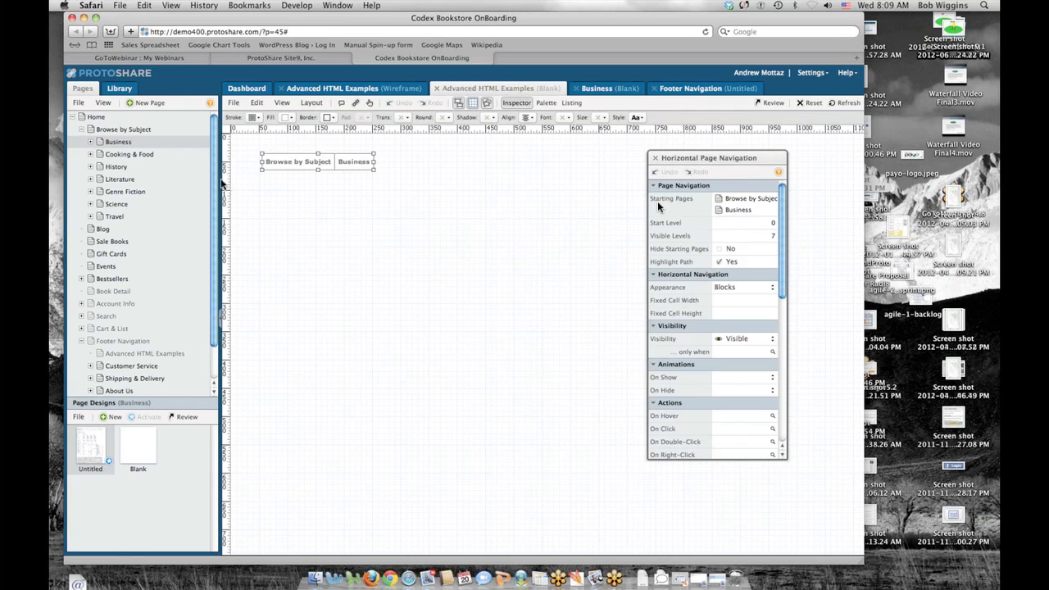
{"action": "left_click_drag", "start_coordinate": [100, 156], "coordinate": [741, 236]}
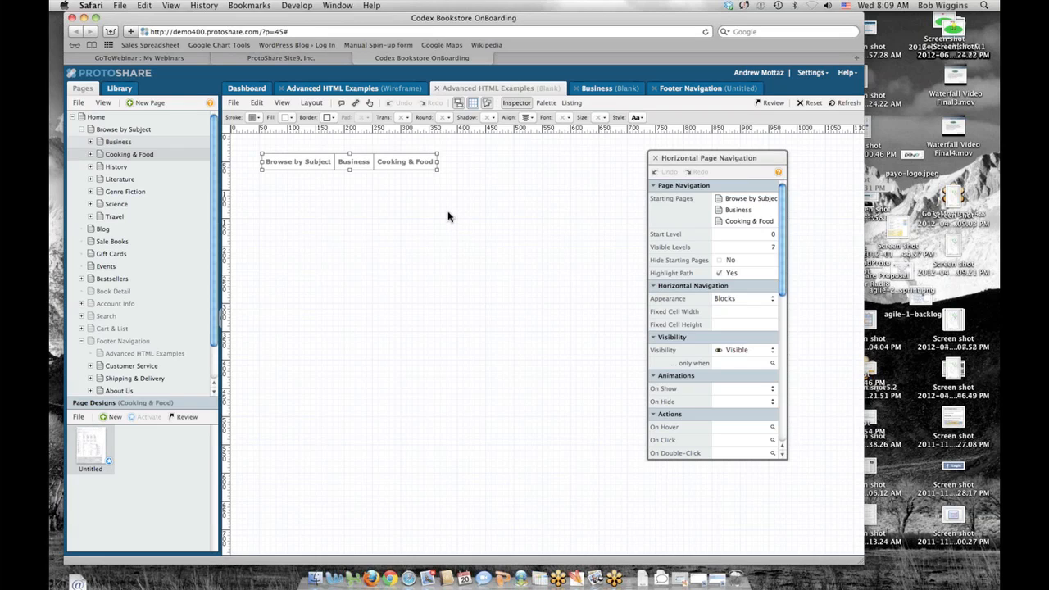
- Remove all starting pages from the horizontal navigation and turn Hide Starting Pages back on
{"action": "left_click", "coordinate": [743, 223]}
{"action": "left_click", "coordinate": [741, 200], "text": "shift"}
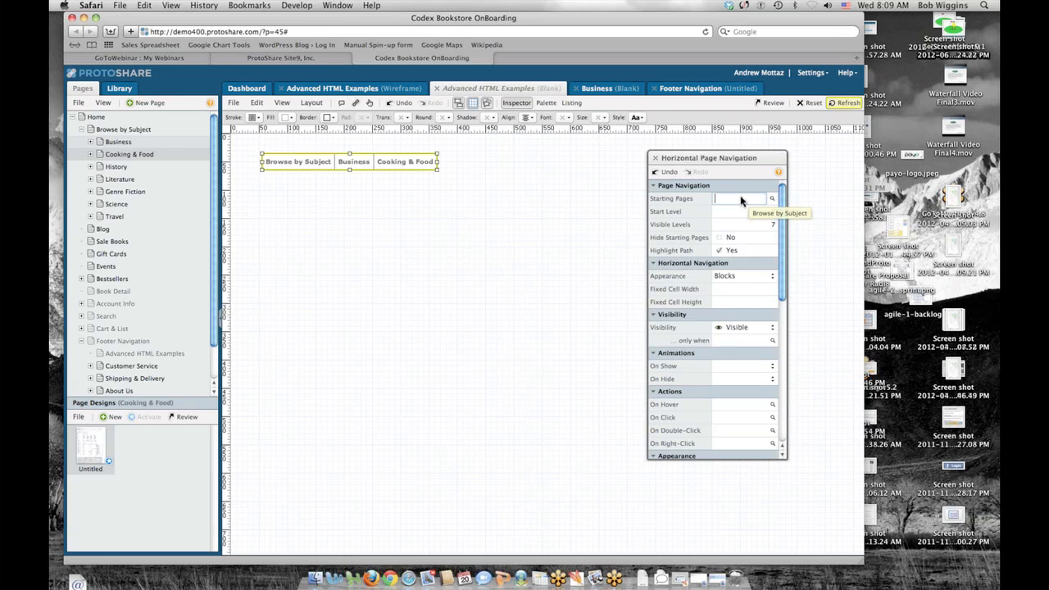
{"action": "key", "text": "BackSpace"}
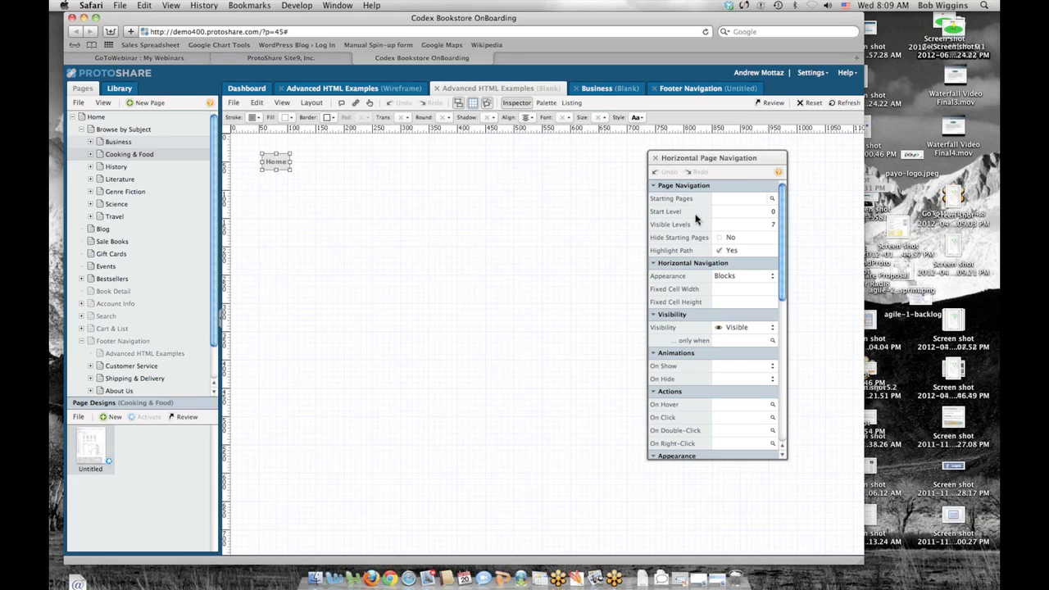
{"action": "left_click", "coordinate": [721, 239]}
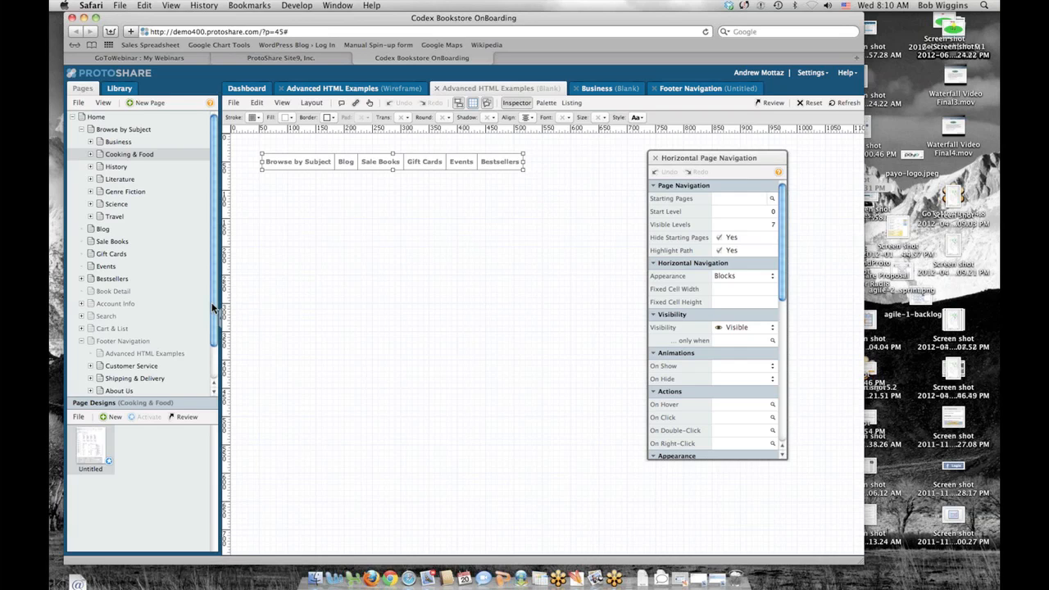
- Set the start level of the Advanced HTML Examples navigation to 1 and collapse the Browse by Subject branch in the page tree
{"action": "scroll", "coordinate": [211, 305], "scroll_direction": "down", "scroll_amount": 2}
{"action": "left_click", "coordinate": [156, 324]}
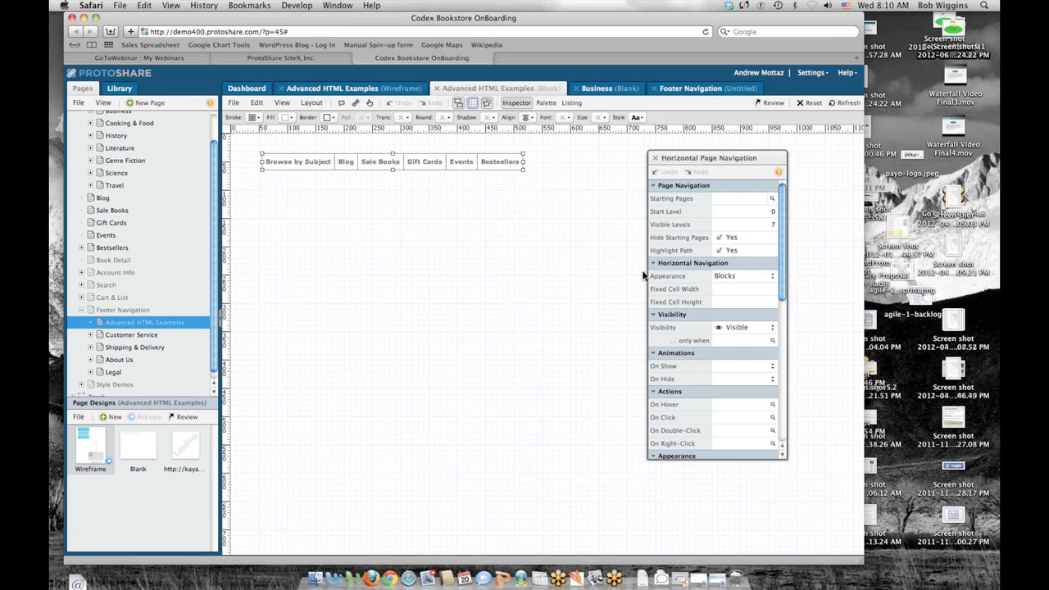
{"action": "left_click", "coordinate": [761, 213]}
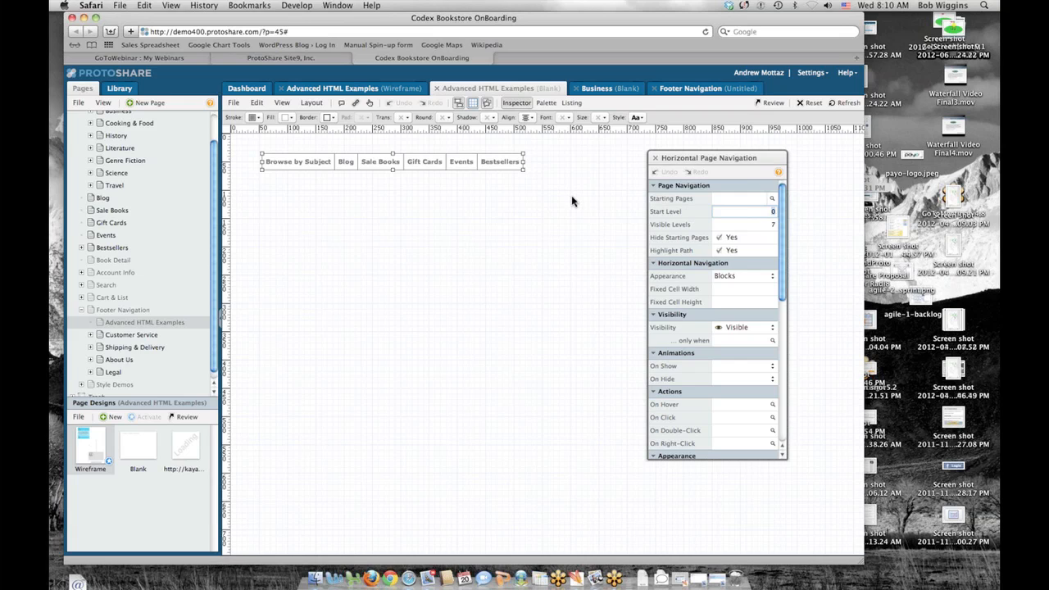
{"action": "type", "text": "1"}
{"action": "key", "text": "Return"}
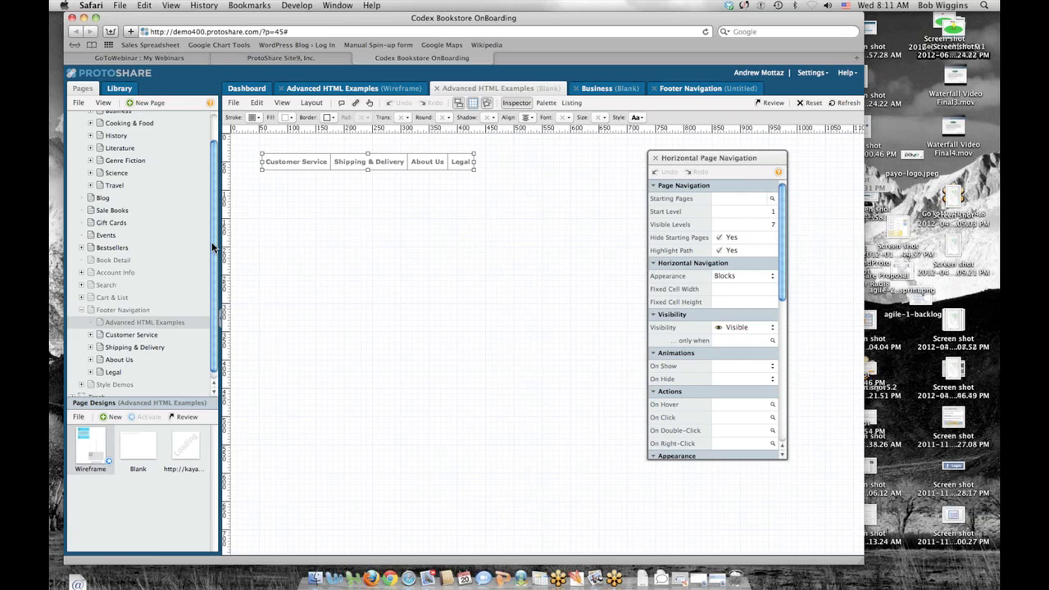
{"action": "left_click_drag", "start_coordinate": [211, 241], "coordinate": [217, 215]}
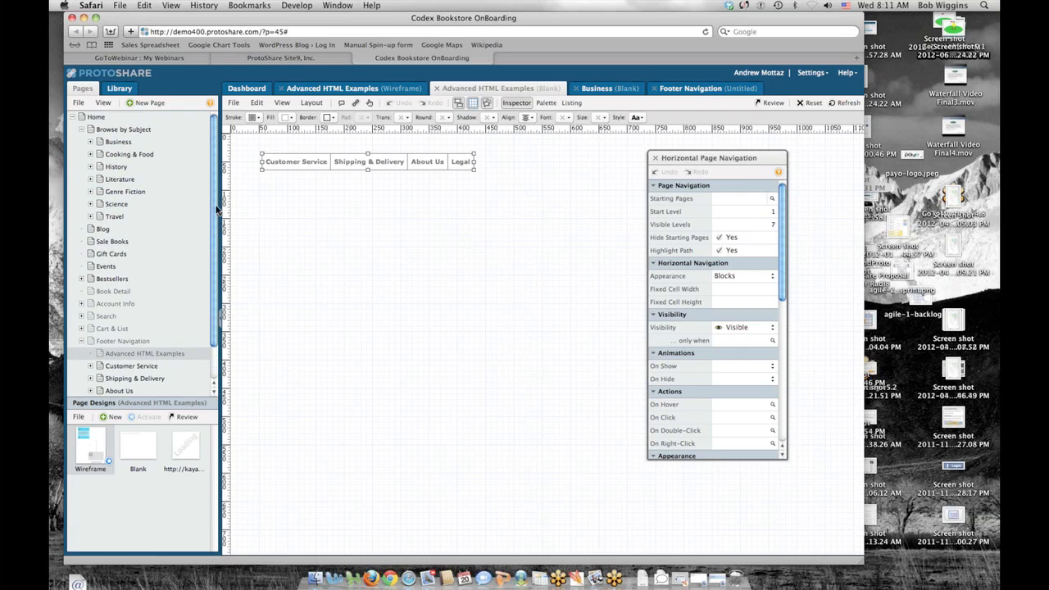
{"action": "left_click", "coordinate": [86, 129]}
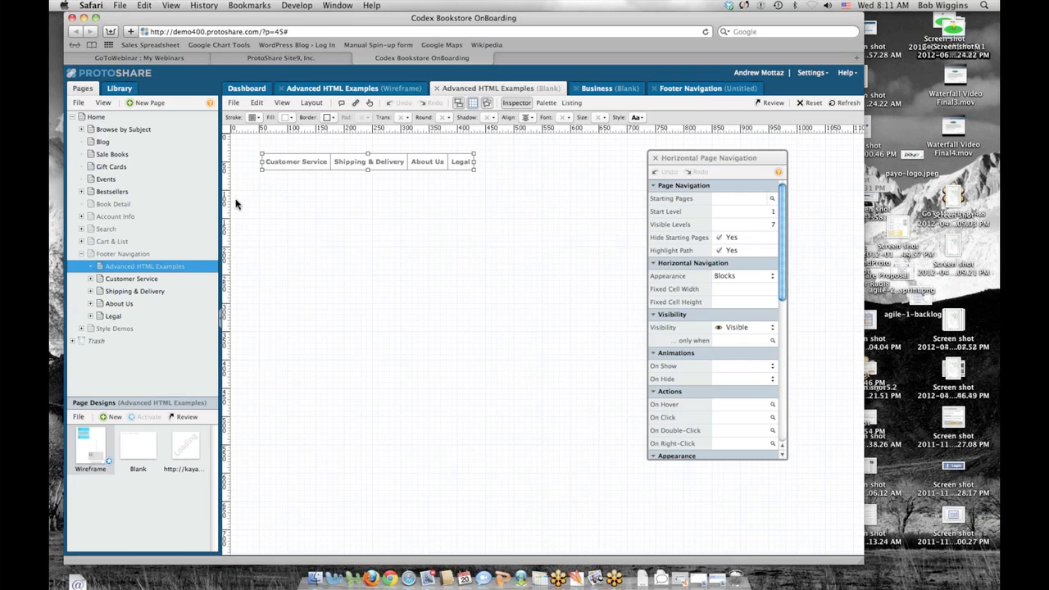
- Copy the horizontal navigation component from the Advanced HTML Examples design into the blank Business design
{"action": "left_click", "coordinate": [387, 164]}
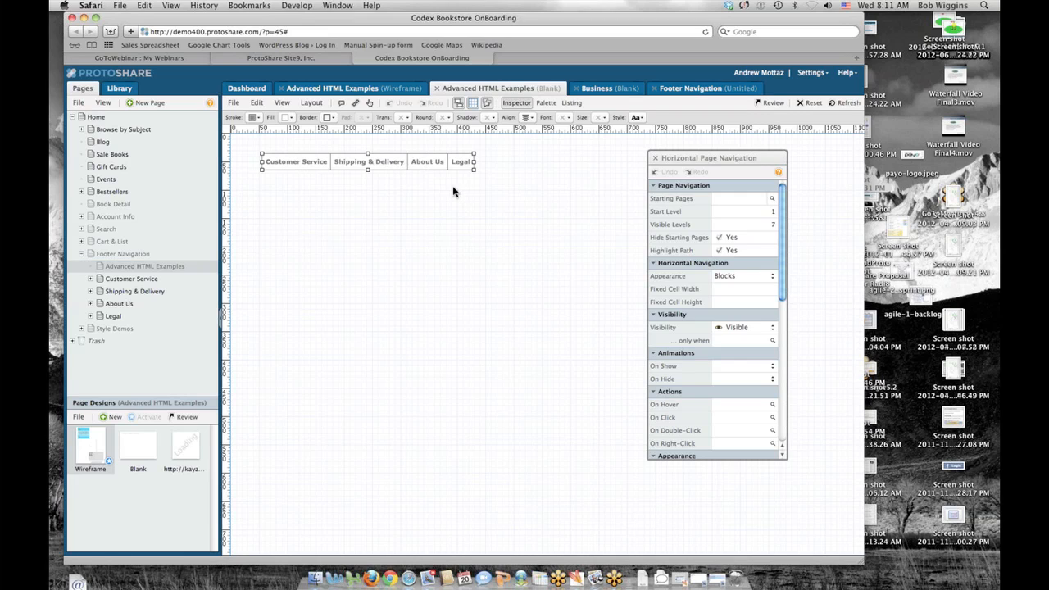
{"action": "right_click", "coordinate": [393, 166]}
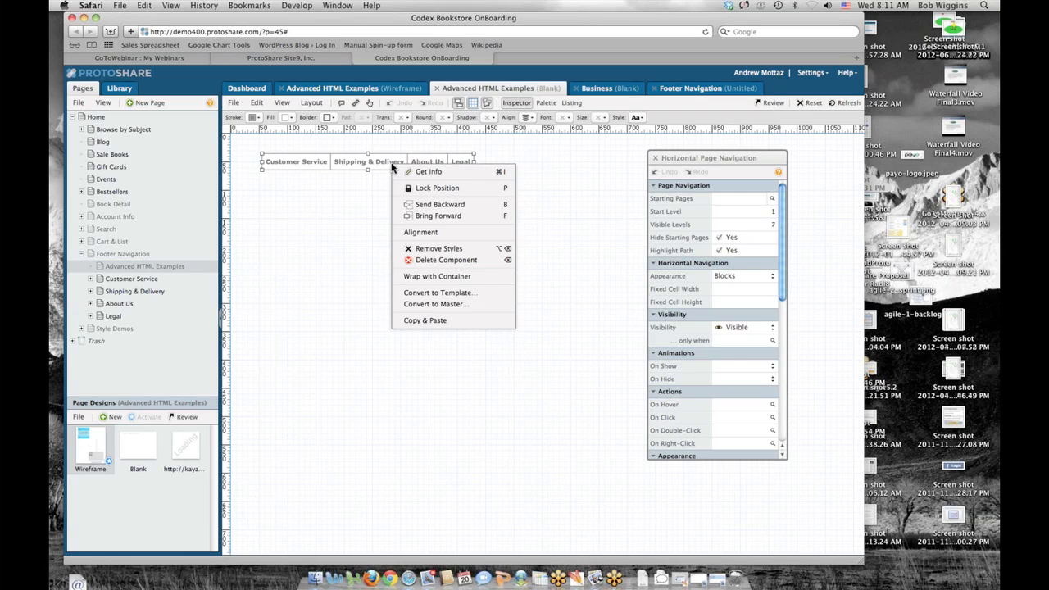
{"action": "left_click", "coordinate": [337, 227]}
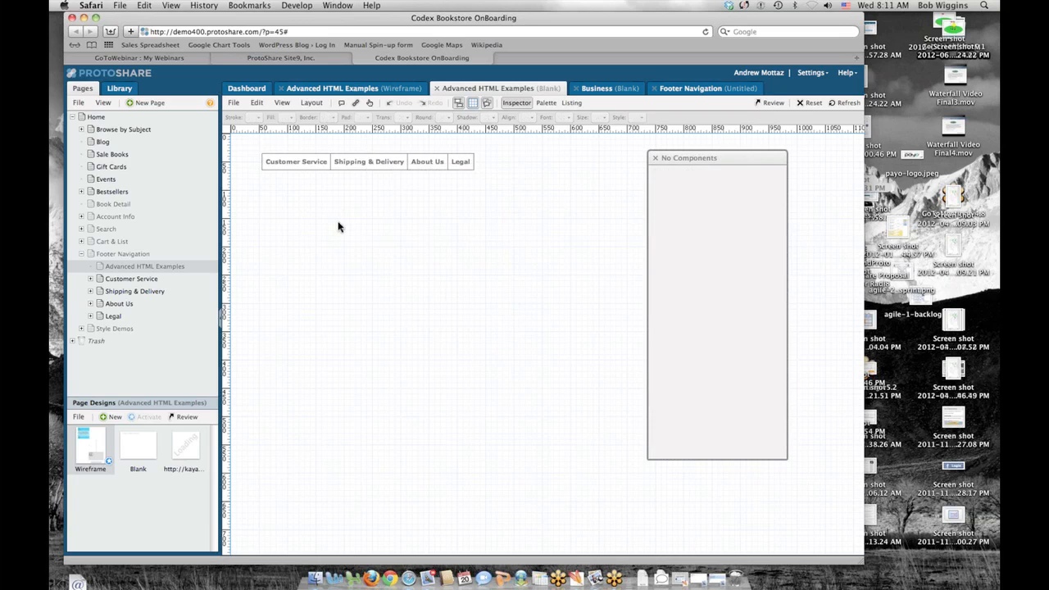
{"action": "left_click", "coordinate": [393, 169]}
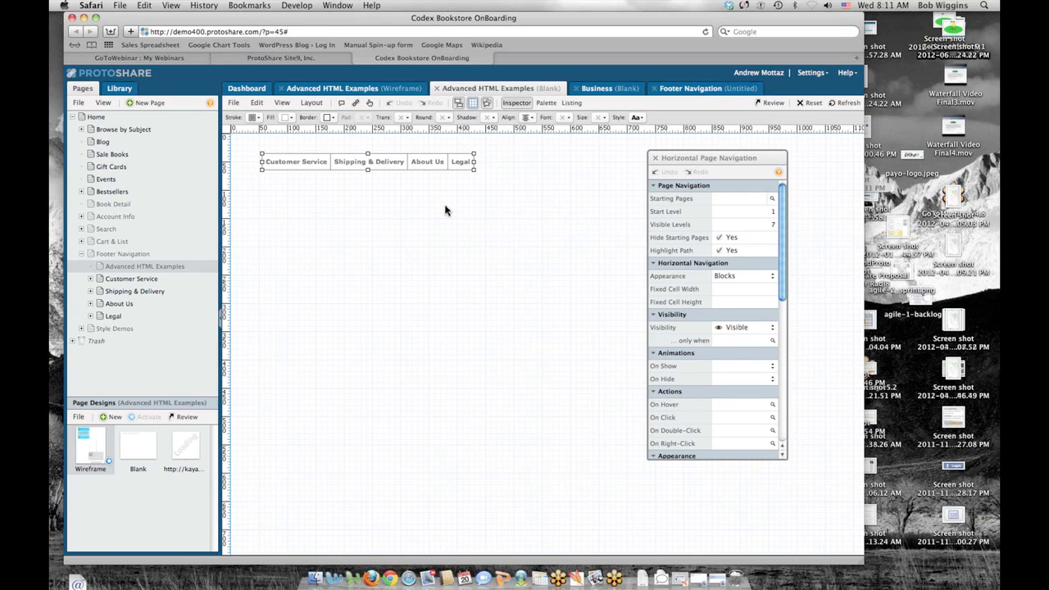
{"action": "key", "text": "super+c"}
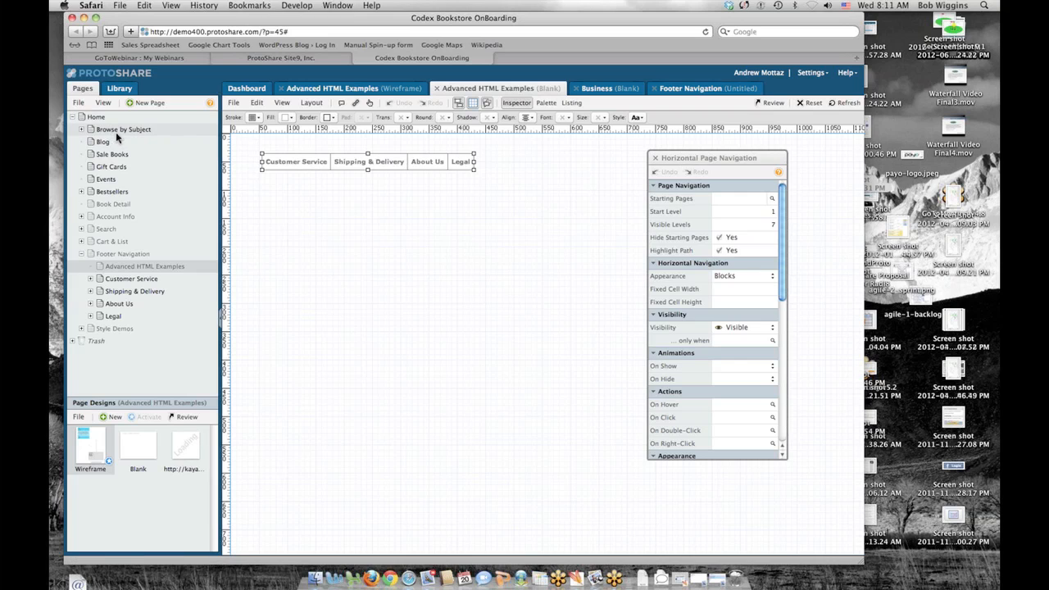
{"action": "left_click", "coordinate": [82, 128]}
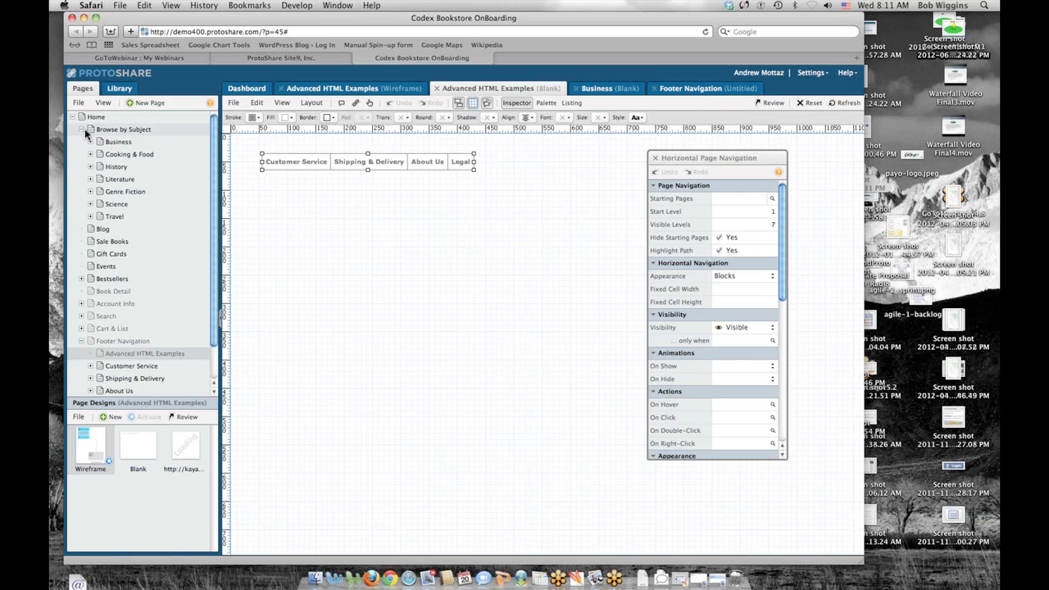
{"action": "left_click", "coordinate": [109, 143]}
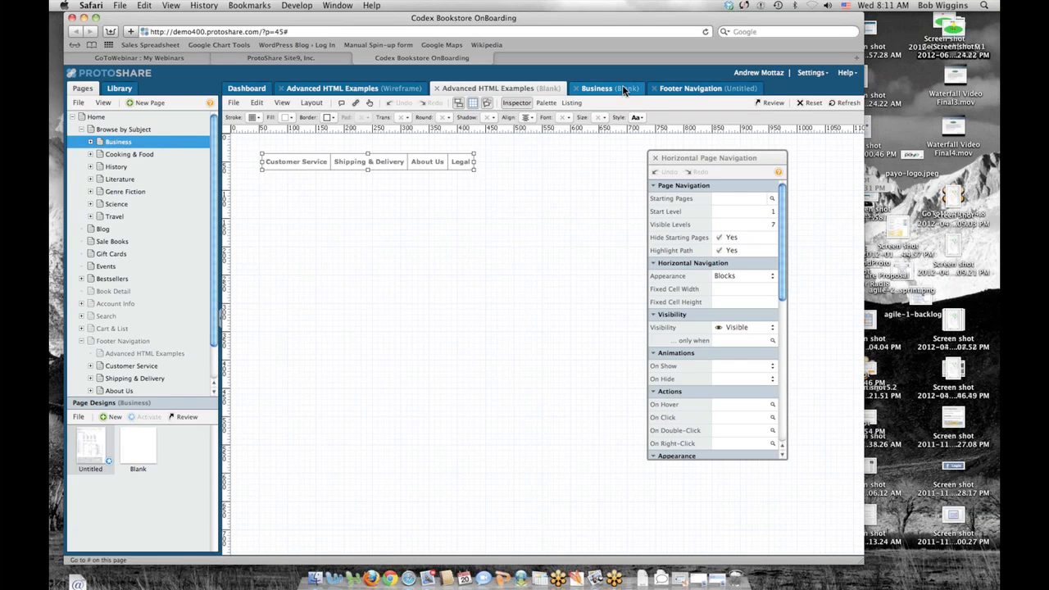
{"action": "left_click", "coordinate": [622, 87]}
{"action": "left_click", "coordinate": [382, 187]}
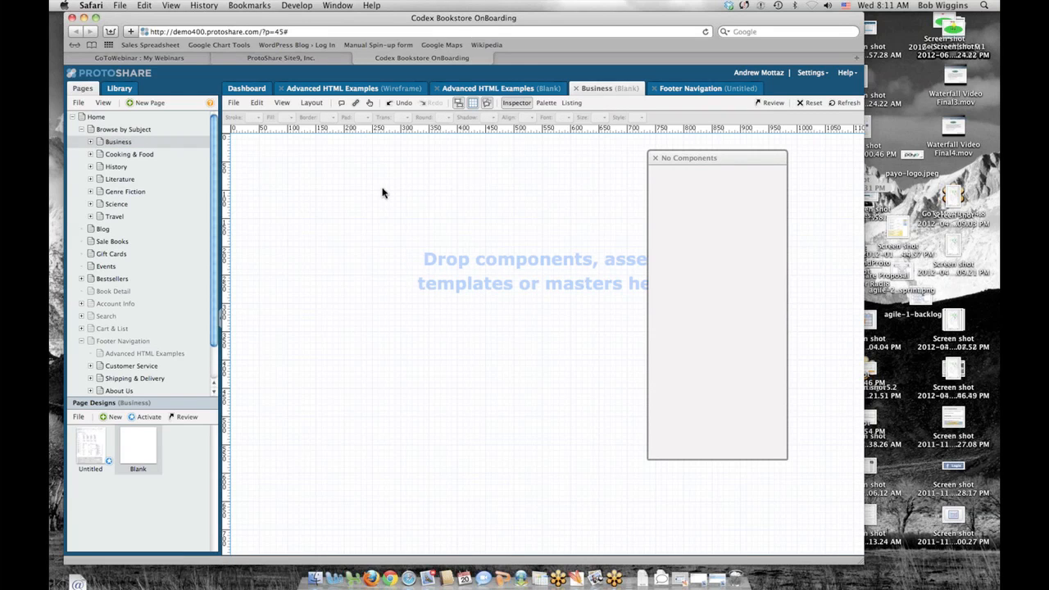
{"action": "key", "text": "super+v"}
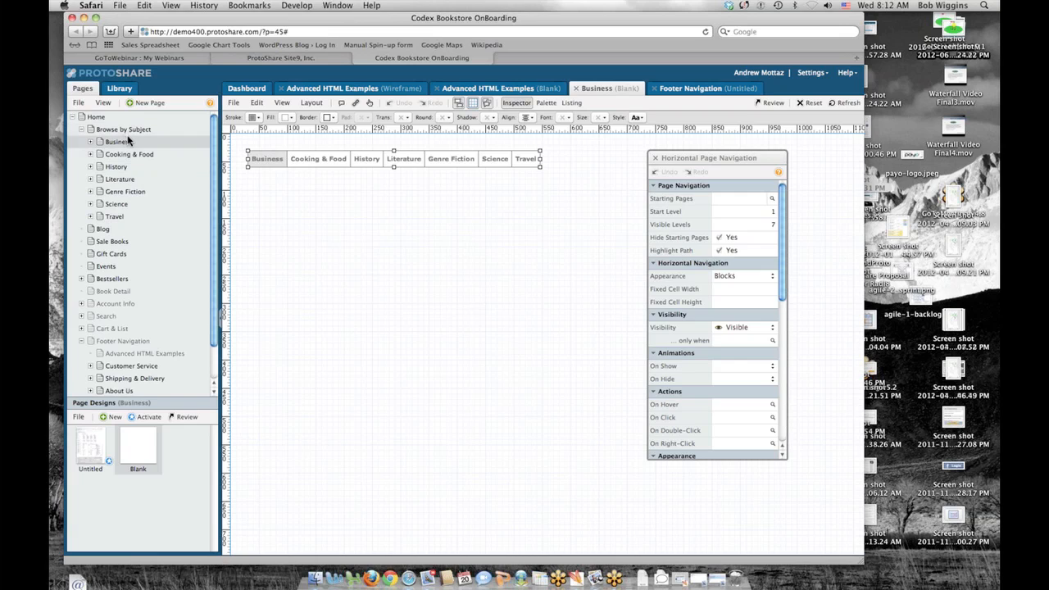
- Clear the start level of the Business design's navigation component and move the inspector clear of the widened menu
{"action": "left_click", "coordinate": [515, 90]}
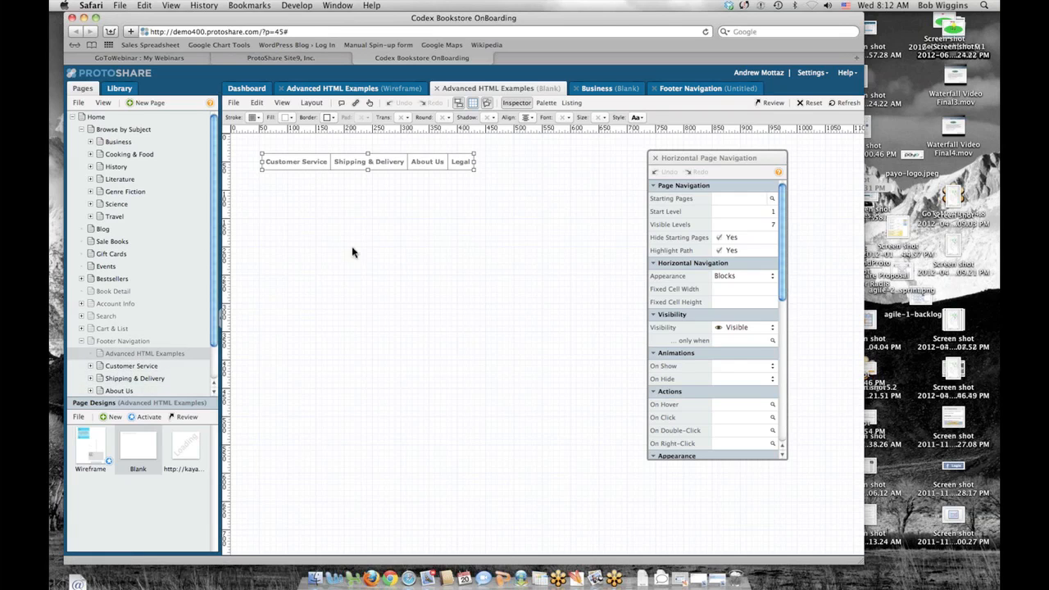
{"action": "left_click", "coordinate": [601, 88]}
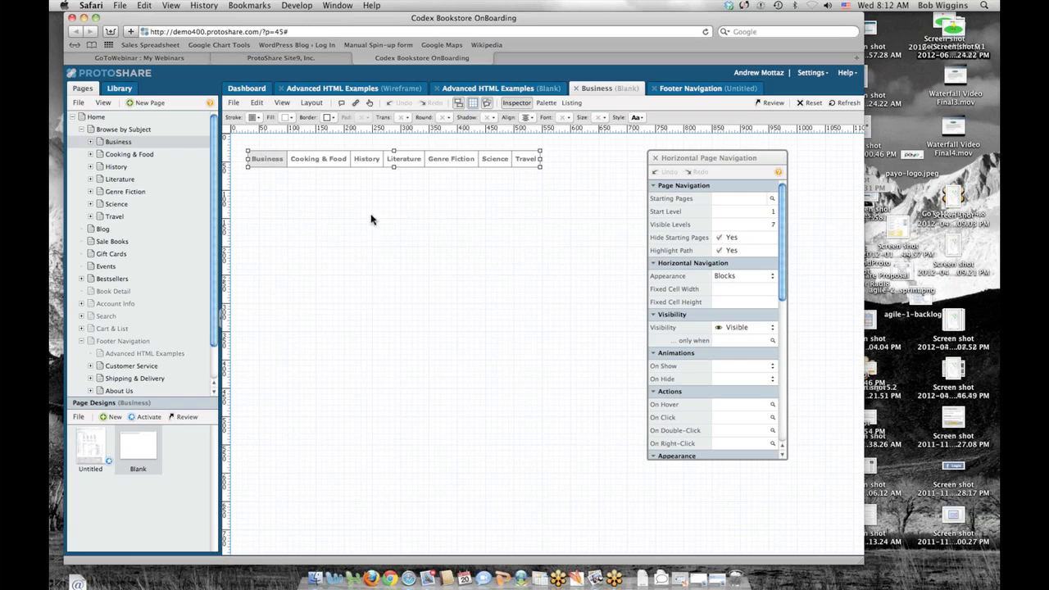
{"action": "left_click", "coordinate": [766, 211]}
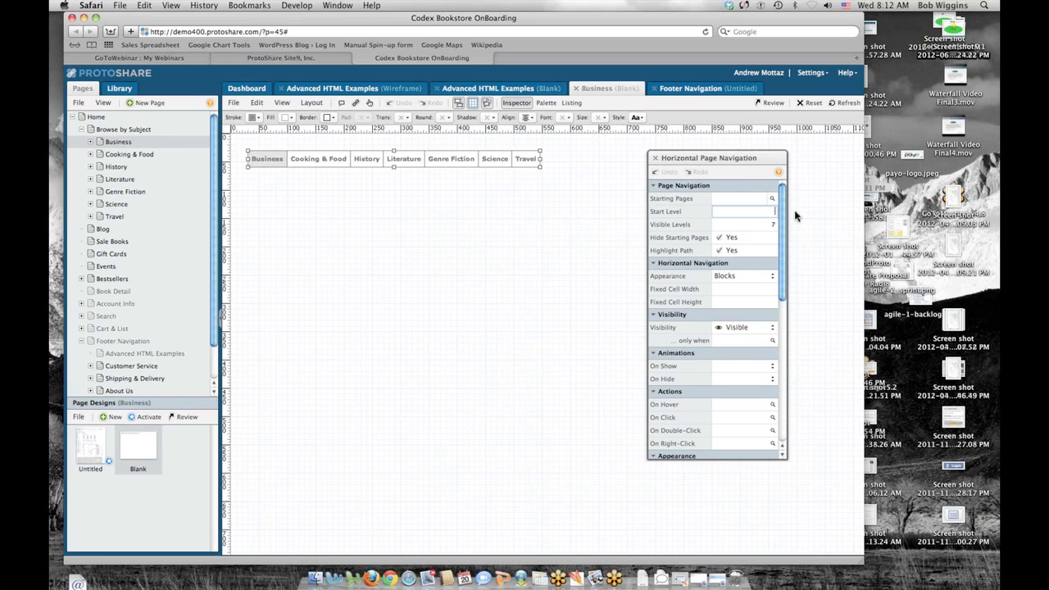
{"action": "key", "text": "Return"}
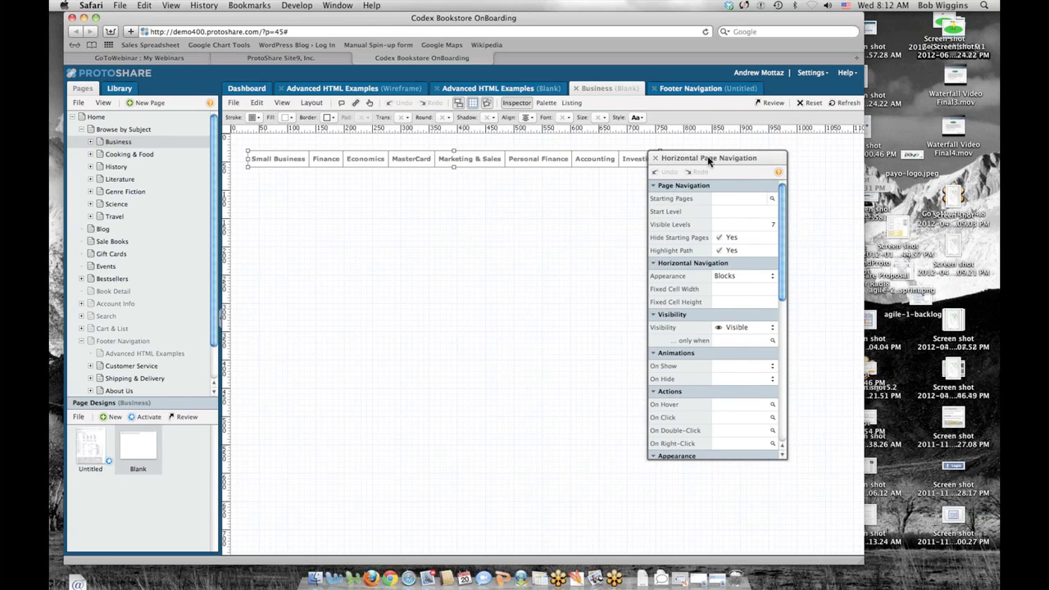
{"action": "left_click_drag", "start_coordinate": [704, 164], "coordinate": [493, 212]}
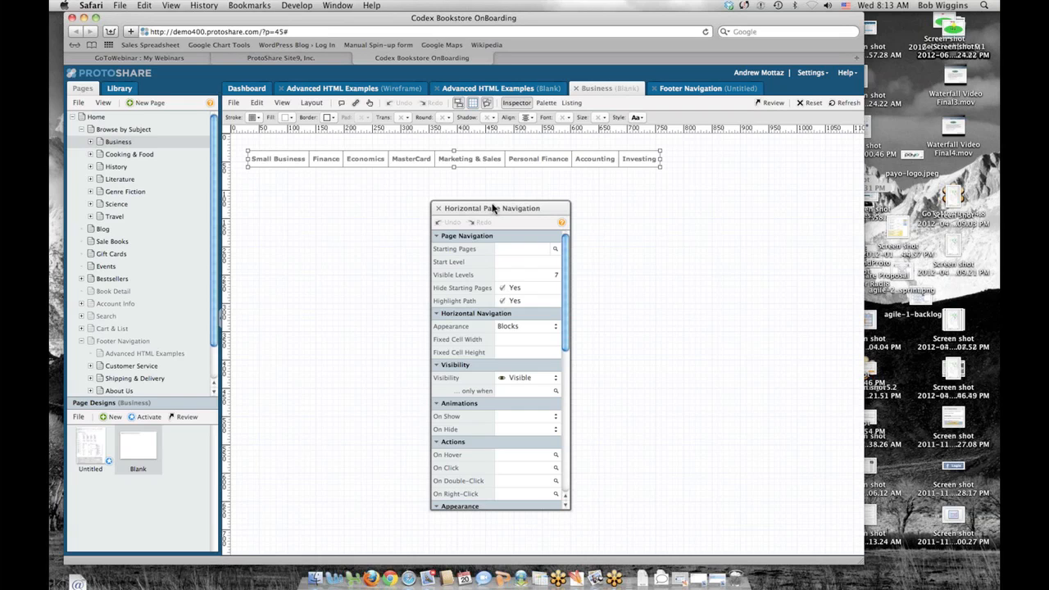
{"action": "left_click_drag", "start_coordinate": [495, 211], "coordinate": [677, 204]}
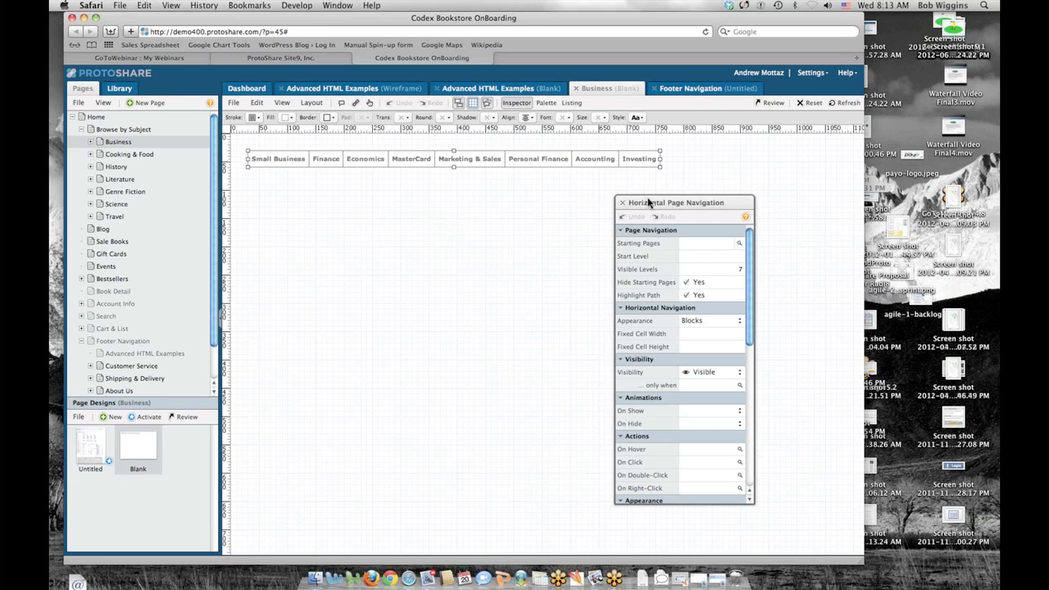
- Return to the blank Advanced HTML Examples design and place the inspector beside its navigation component
{"action": "left_click", "coordinate": [494, 85]}
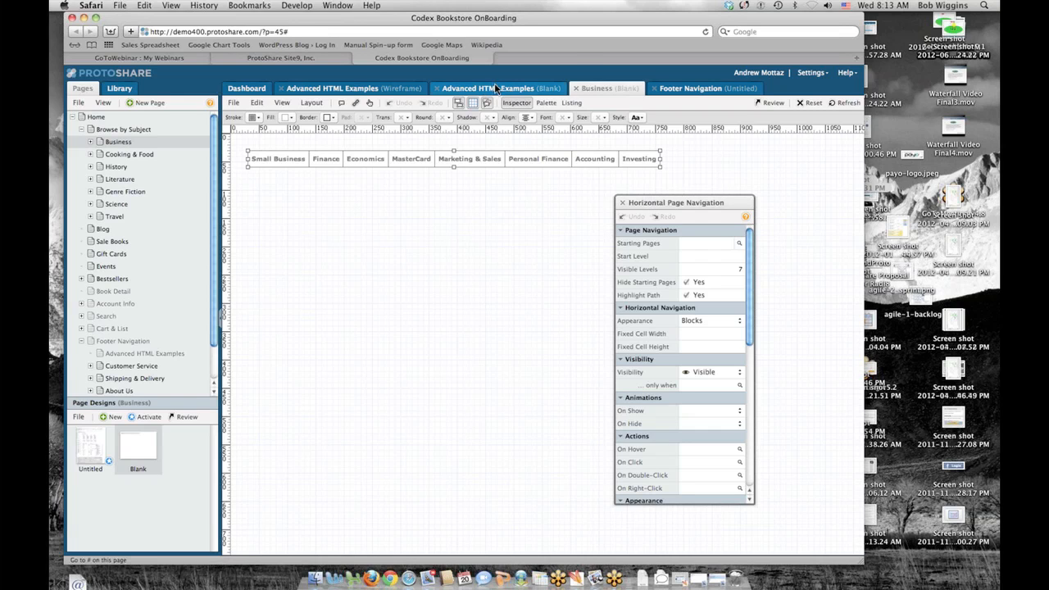
{"action": "left_click_drag", "start_coordinate": [664, 204], "coordinate": [660, 203]}
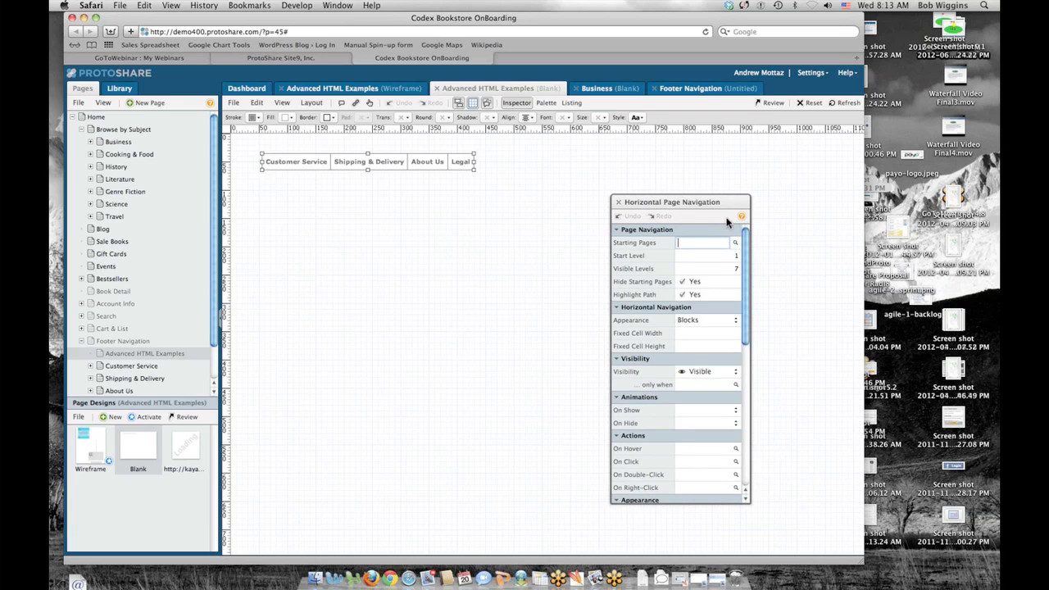
{"action": "left_click_drag", "start_coordinate": [699, 204], "coordinate": [632, 158]}
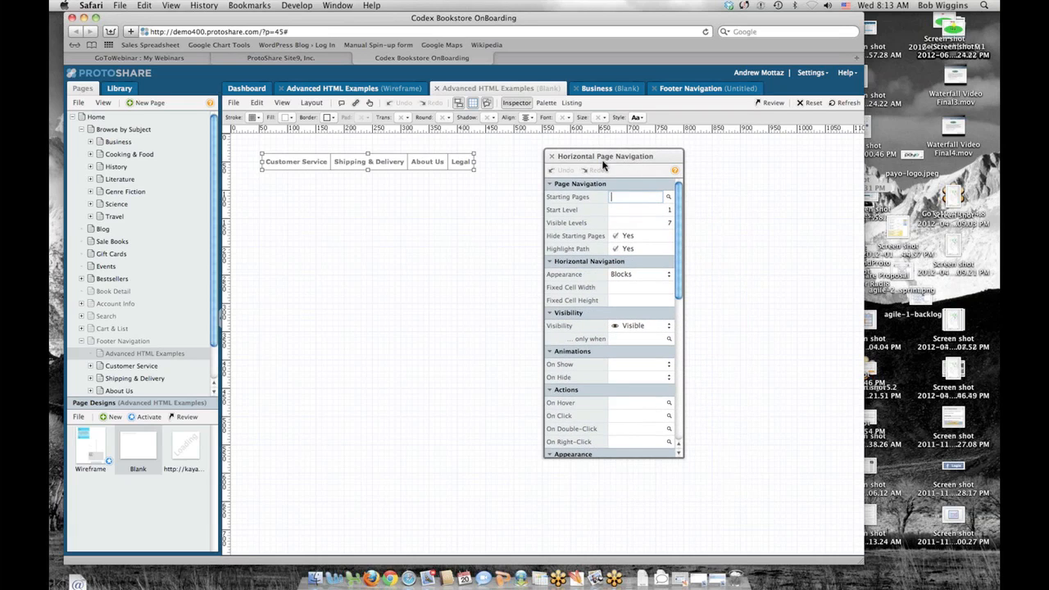
- Open the component user guide and read the starting pages, start level and visible levels properties in its Horizontal Navigation reference
{"action": "left_click", "coordinate": [674, 172]}
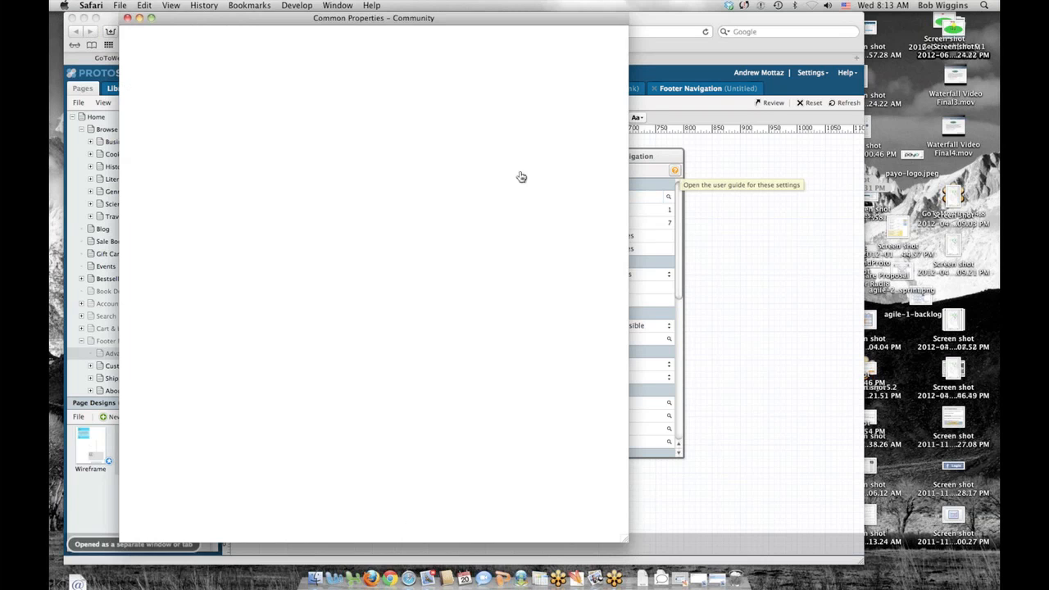
{"action": "left_click", "coordinate": [658, 160]}
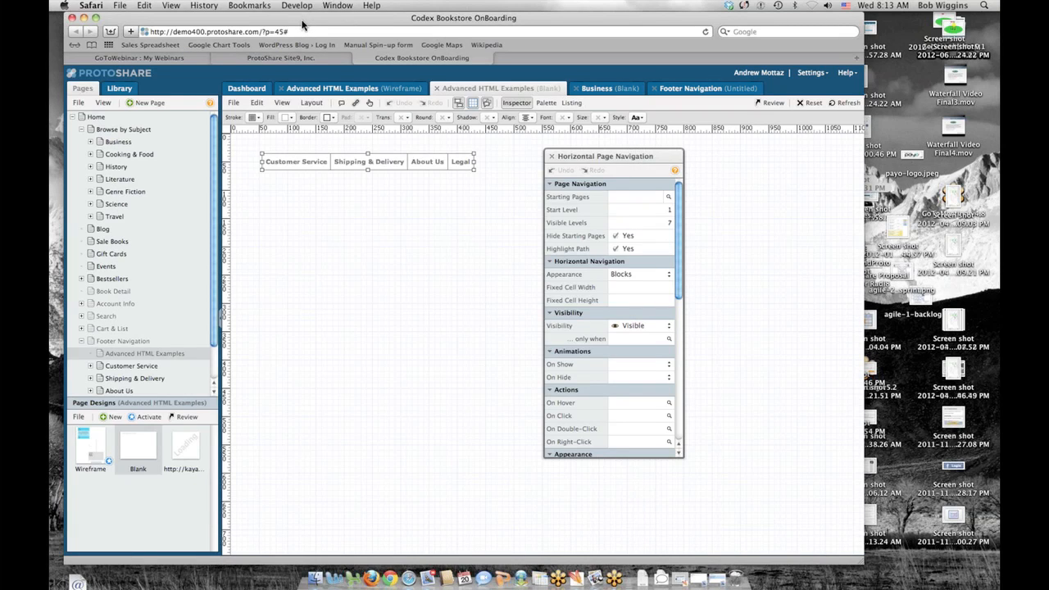
{"action": "left_click_drag", "start_coordinate": [302, 21], "coordinate": [344, 154]}
{"action": "left_click", "coordinate": [435, 18]}
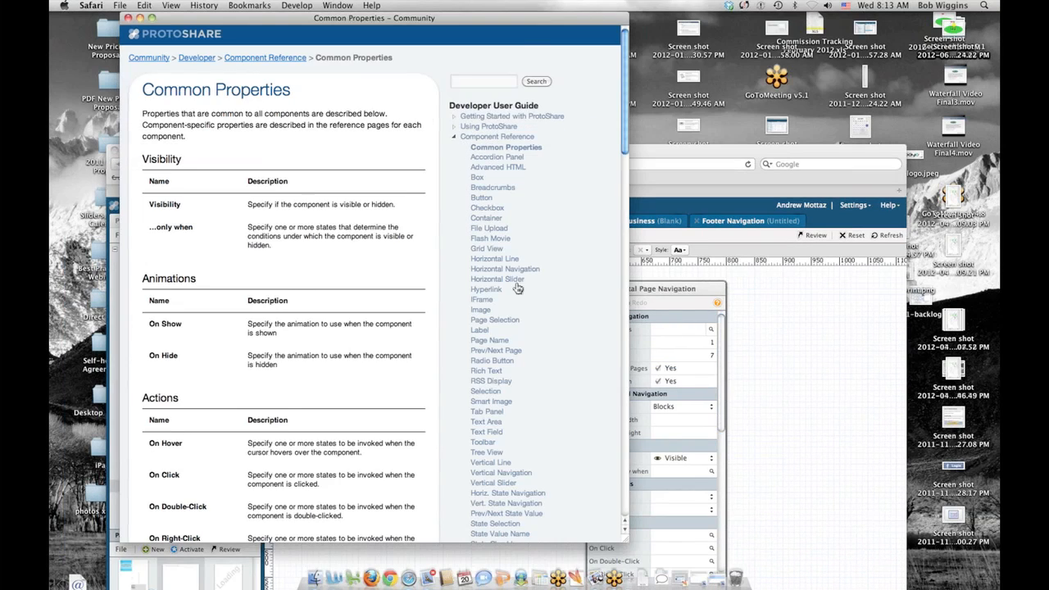
{"action": "left_click", "coordinate": [488, 270]}
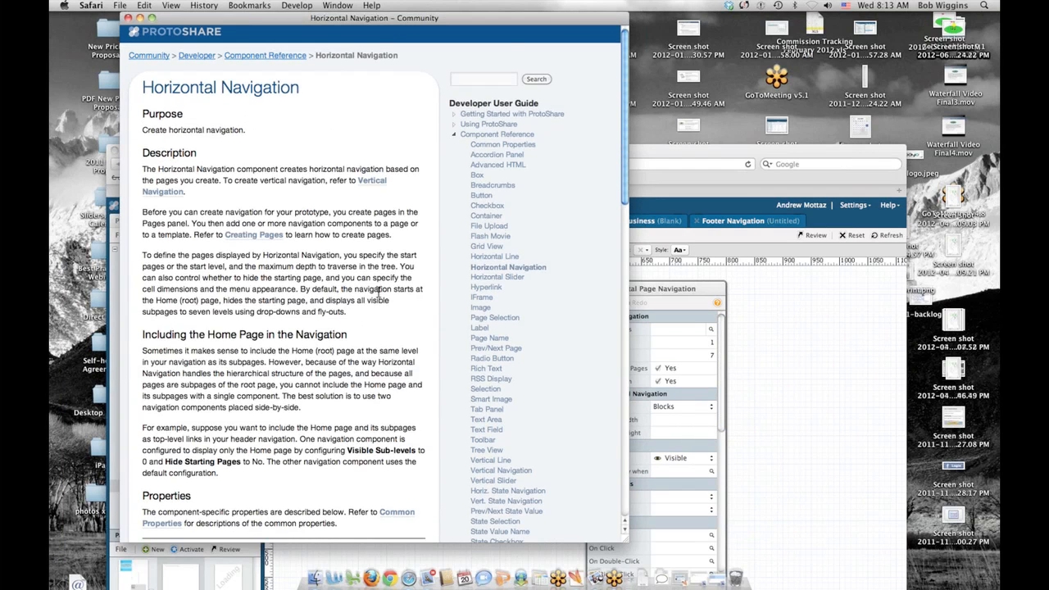
{"action": "scroll", "coordinate": [379, 297], "scroll_direction": "down", "scroll_amount": 10}
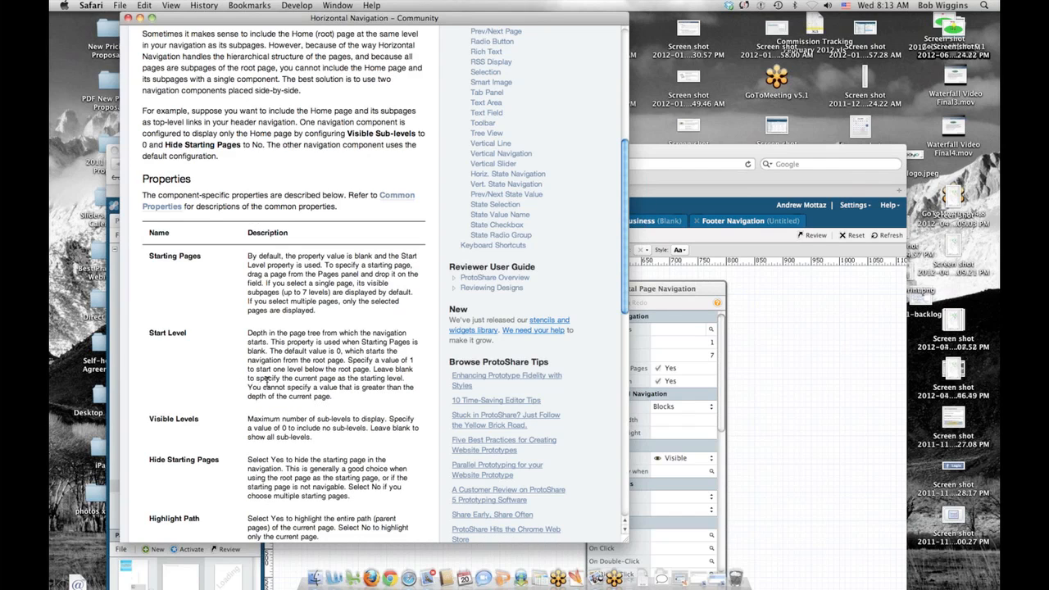
- Return to the bookstore prototype window, move it back up and nudge the horizontal navigation component slightly down
{"action": "left_click", "coordinate": [802, 390]}
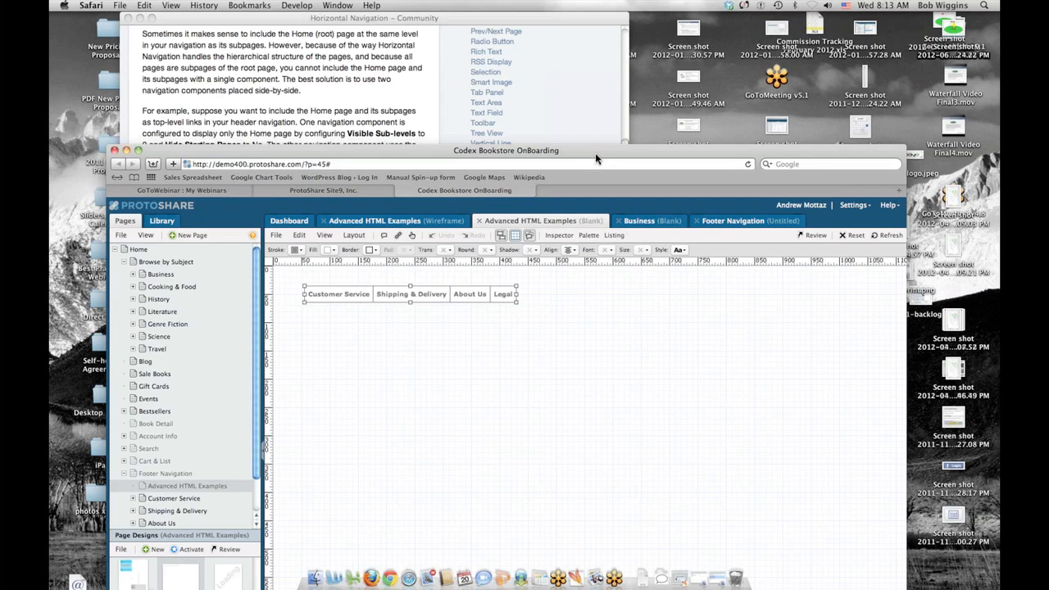
{"action": "left_click_drag", "start_coordinate": [594, 153], "coordinate": [567, 27]}
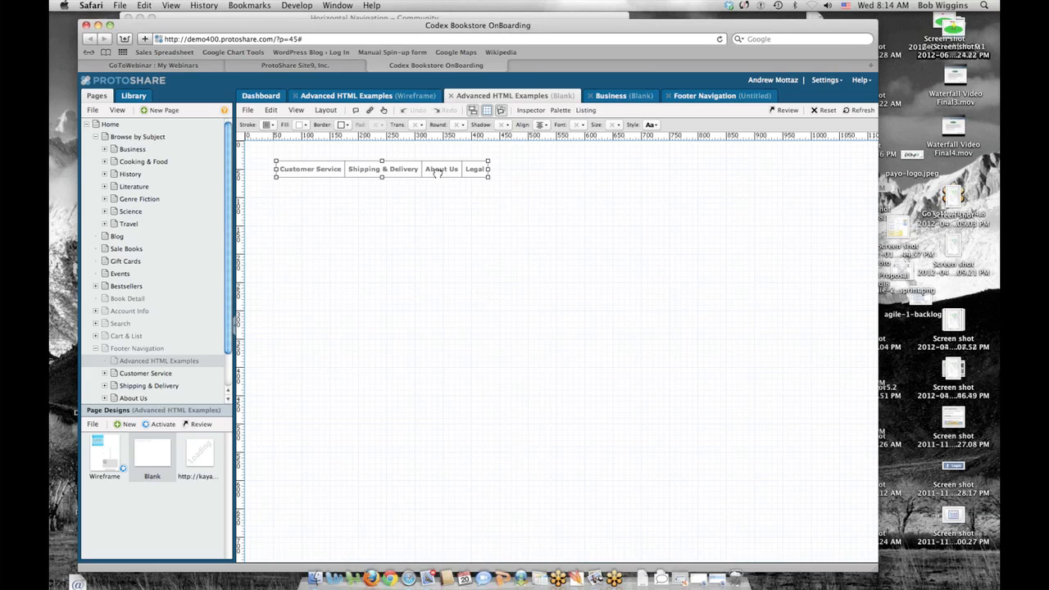
{"action": "left_click_drag", "start_coordinate": [438, 172], "coordinate": [439, 179]}
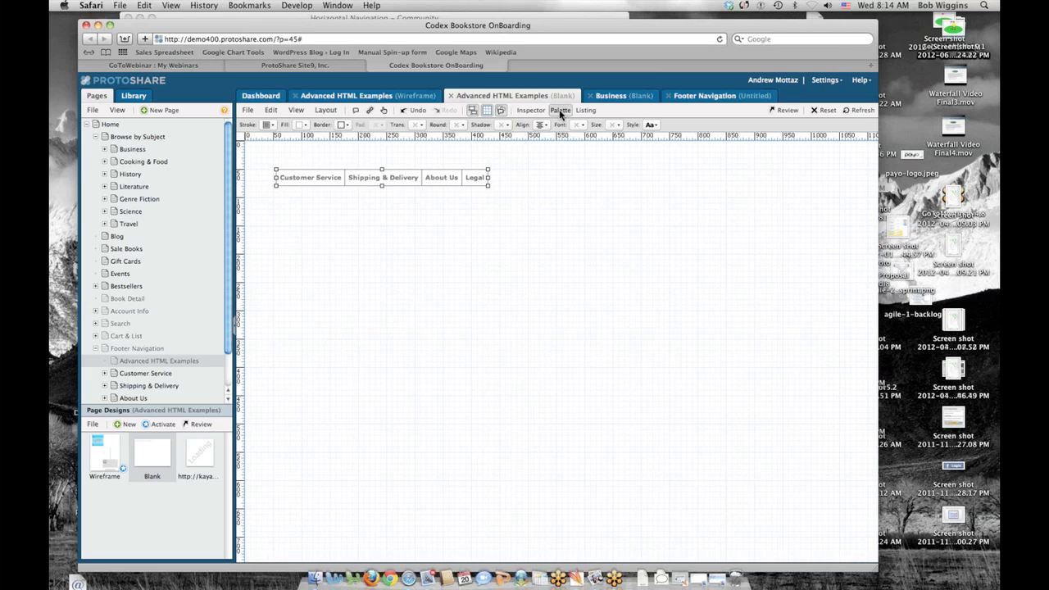
- Add a vertical page navigation component below the horizontal navigation
{"action": "left_click", "coordinate": [560, 109]}
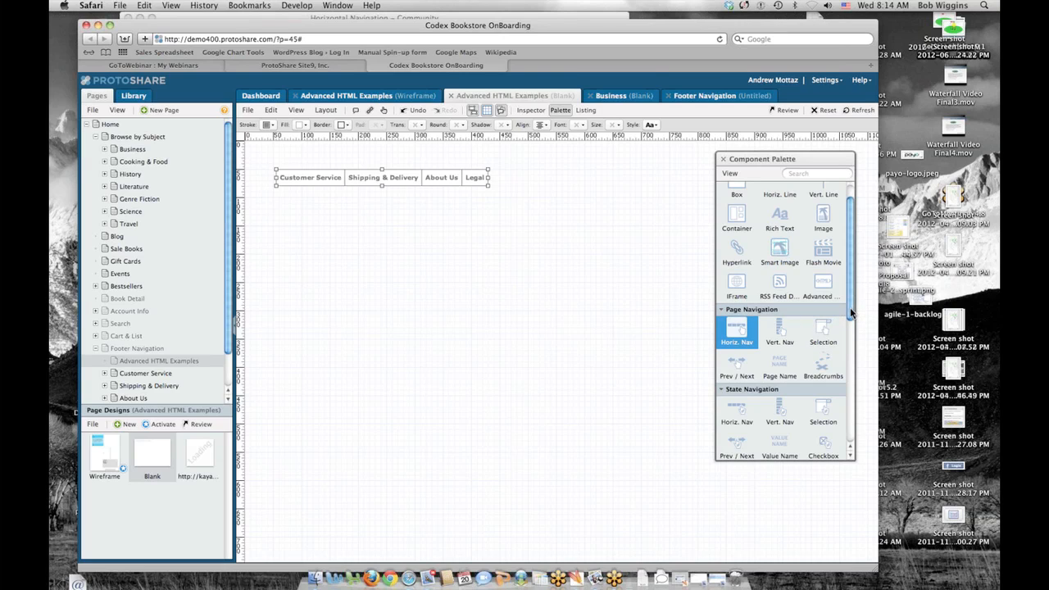
{"action": "left_click_drag", "start_coordinate": [850, 312], "coordinate": [851, 310]}
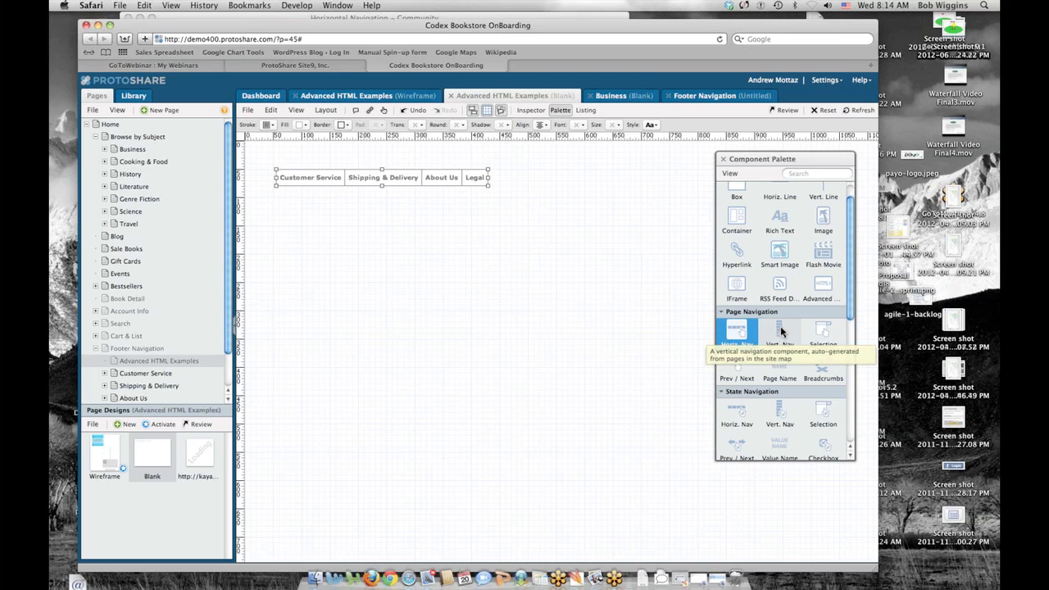
{"action": "left_click_drag", "start_coordinate": [781, 330], "coordinate": [344, 251]}
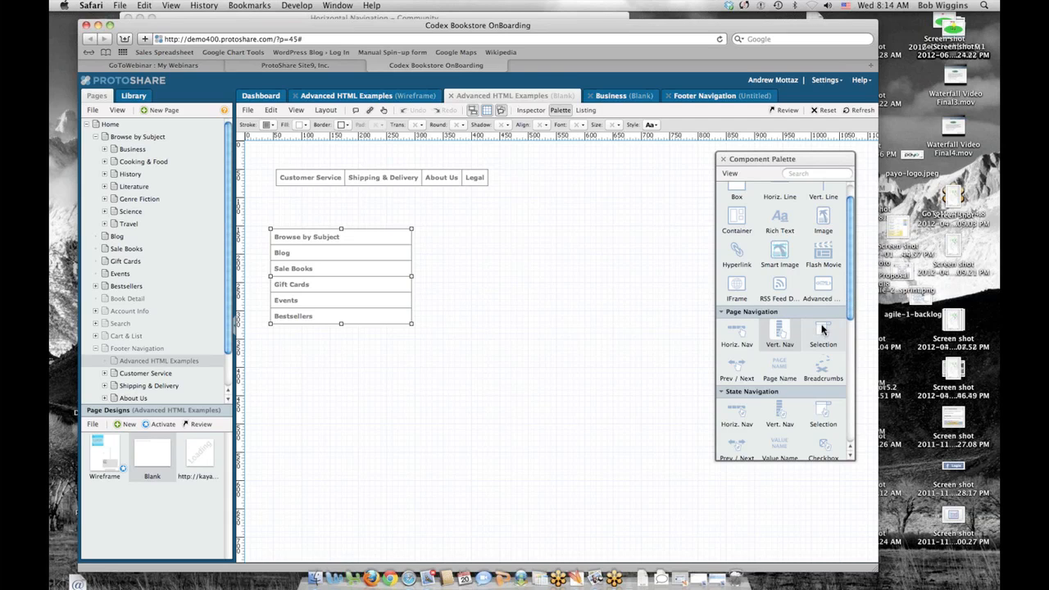
- Add a page navigation Selection component beside the vertical menu and try its drop-down in interactive mode
{"action": "left_click_drag", "start_coordinate": [822, 332], "coordinate": [526, 249]}
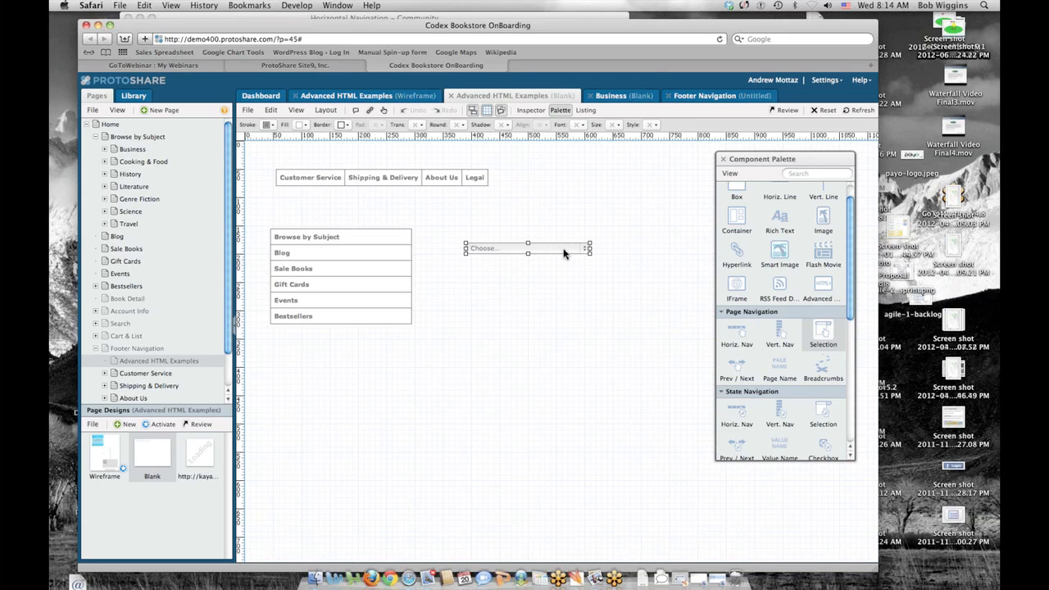
{"action": "left_click", "coordinate": [384, 109]}
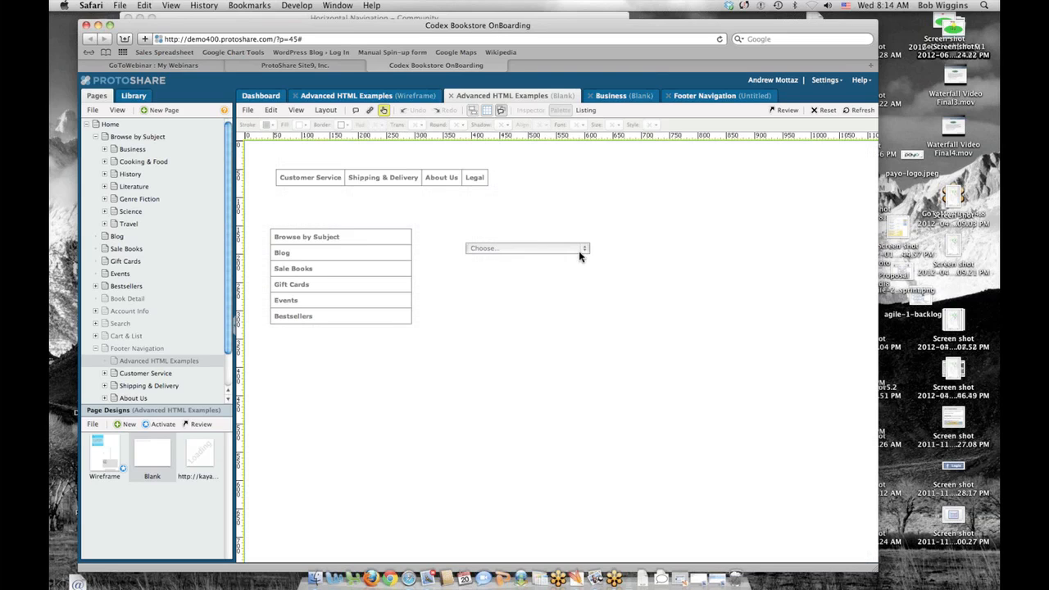
{"action": "left_click", "coordinate": [580, 250]}
{"action": "left_click", "coordinate": [580, 250]}
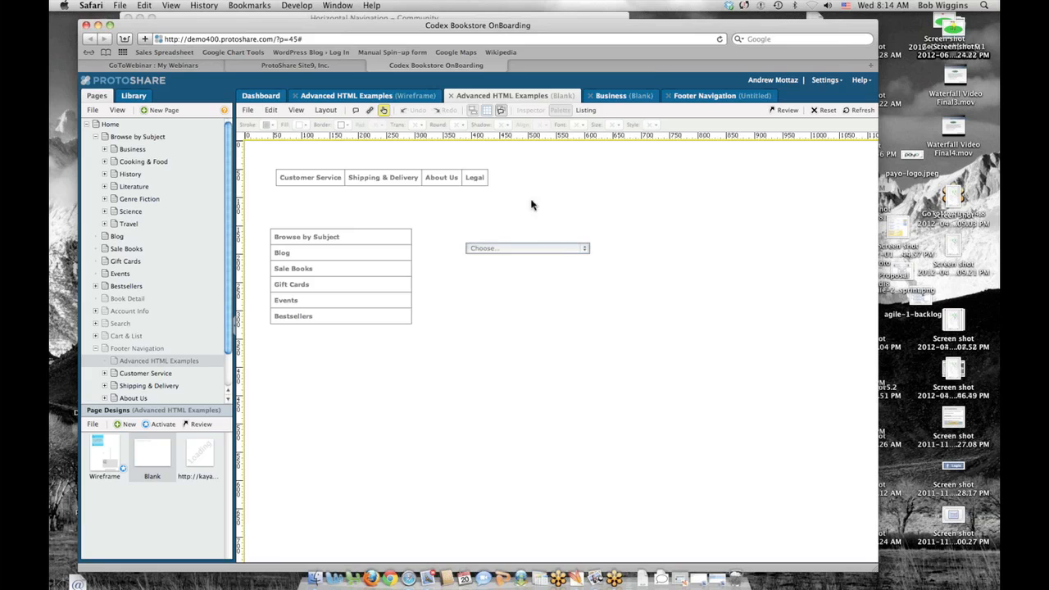
{"action": "left_click", "coordinate": [384, 110]}
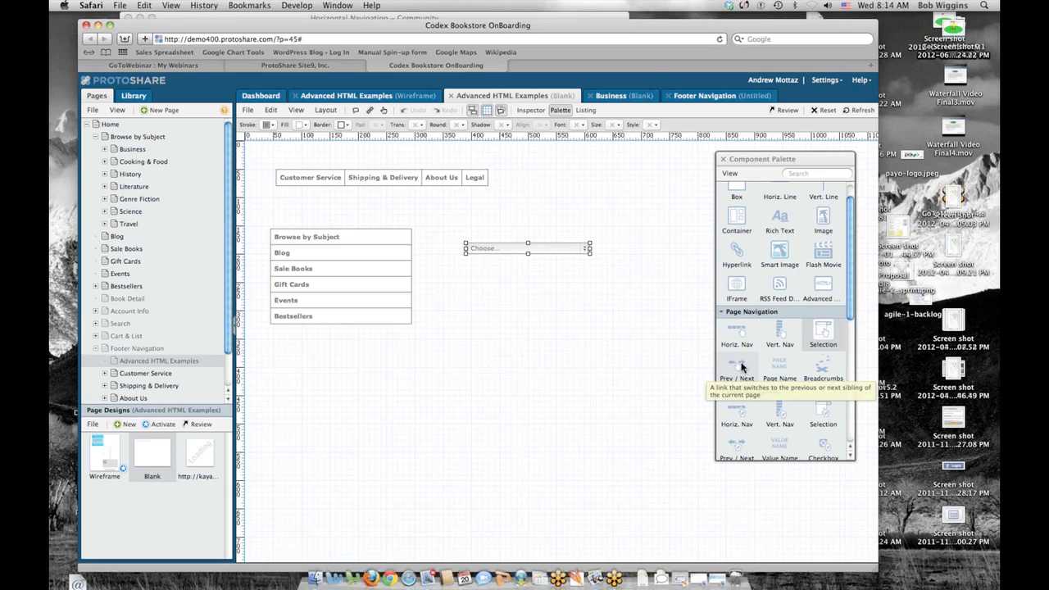
- Add a Prev / Next page link, select the Customer Service page in the tree and move the link beneath the vertical menu
{"action": "left_click_drag", "start_coordinate": [741, 366], "coordinate": [497, 321]}
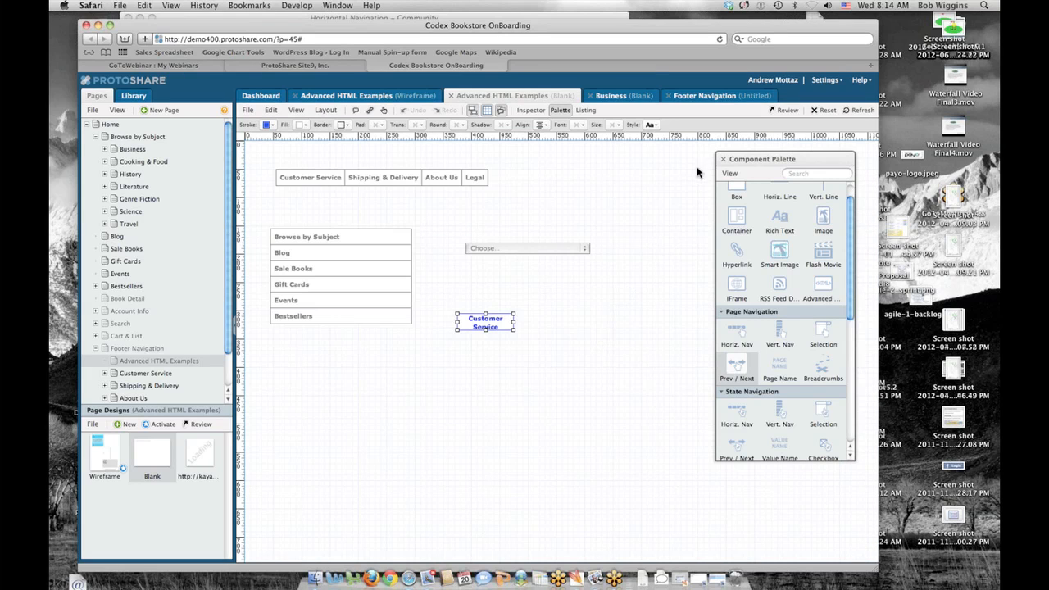
{"action": "left_click", "coordinate": [723, 159]}
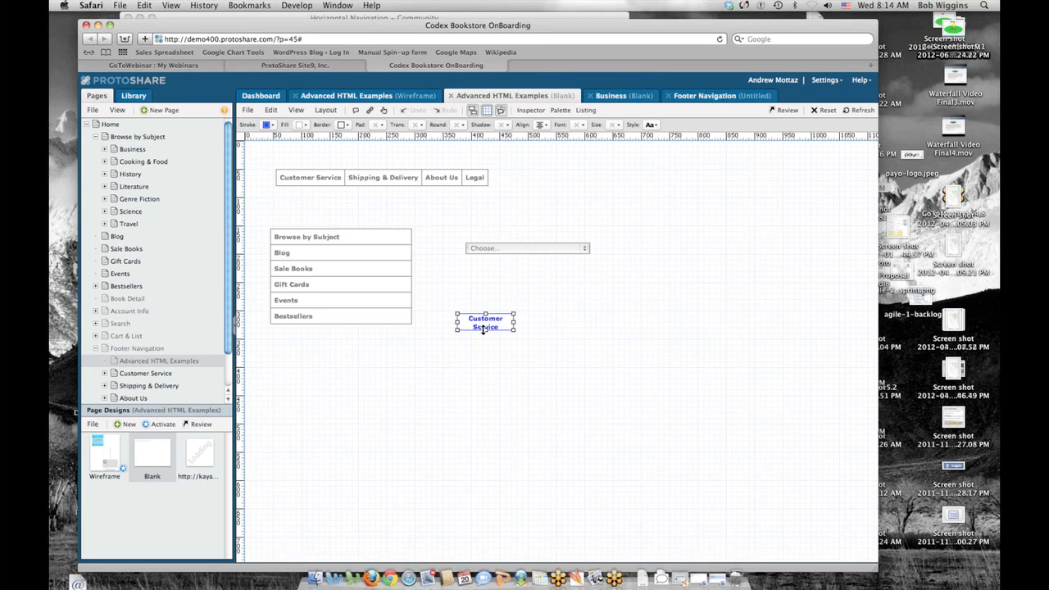
{"action": "scroll", "coordinate": [230, 343], "scroll_direction": "down", "scroll_amount": 3}
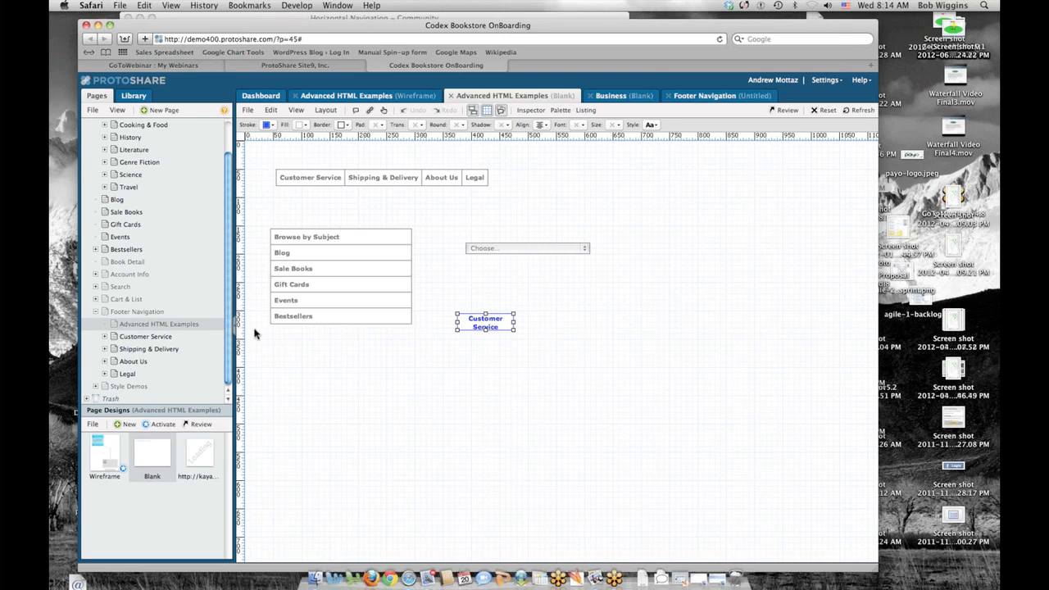
{"action": "left_click", "coordinate": [118, 336]}
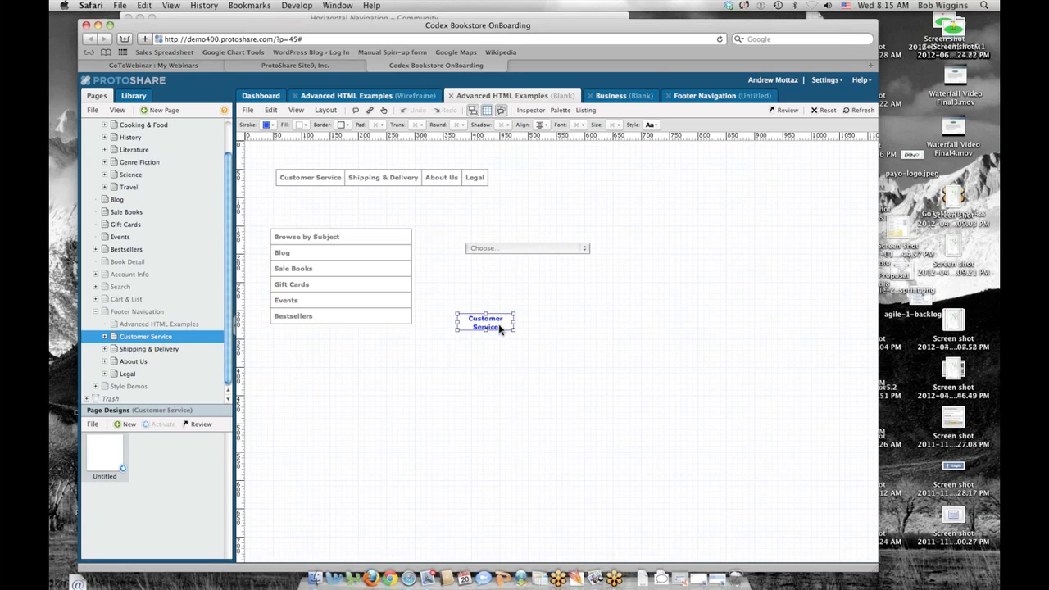
{"action": "left_click_drag", "start_coordinate": [496, 328], "coordinate": [328, 368]}
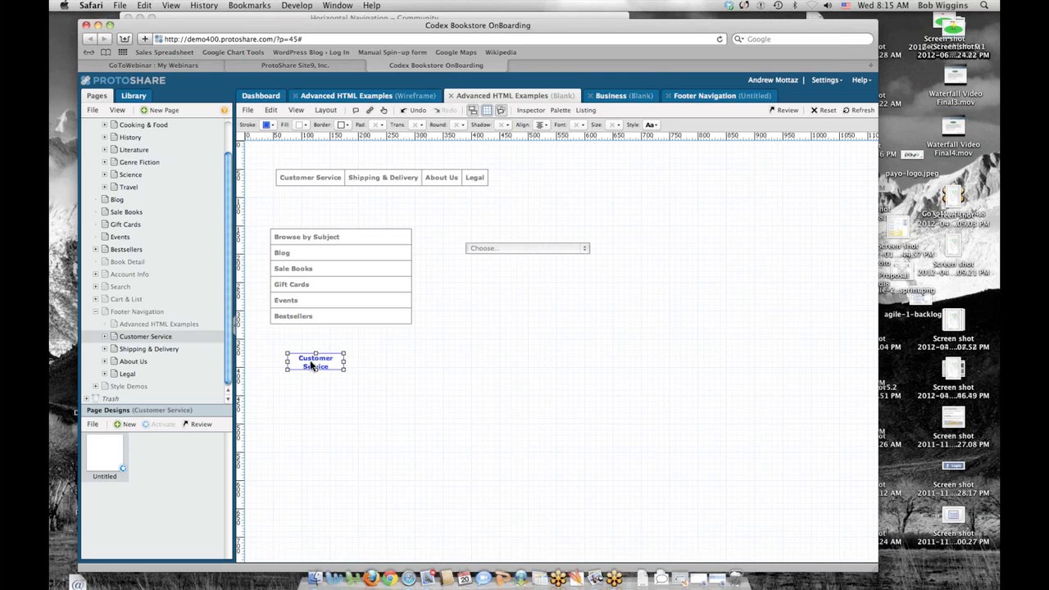
- Delete the Prev / Next link, the vertical navigation and the Selection component, keeping only the horizontal navigation
{"action": "key", "text": "Delete"}
{"action": "left_click", "coordinate": [350, 292]}
{"action": "key", "text": "Delete"}
{"action": "left_click", "coordinate": [519, 250]}
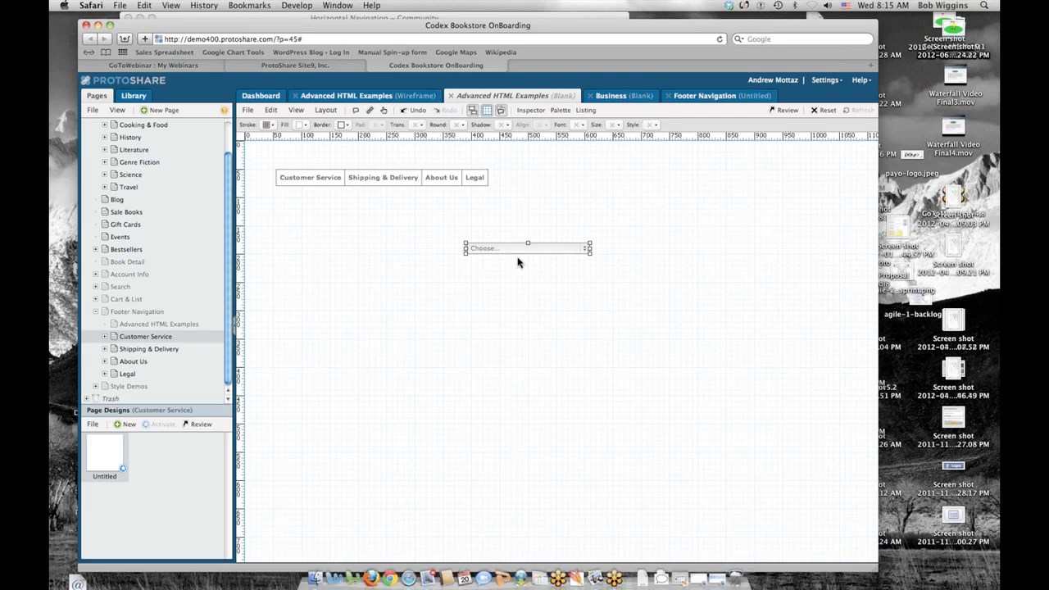
{"action": "key", "text": "Delete"}
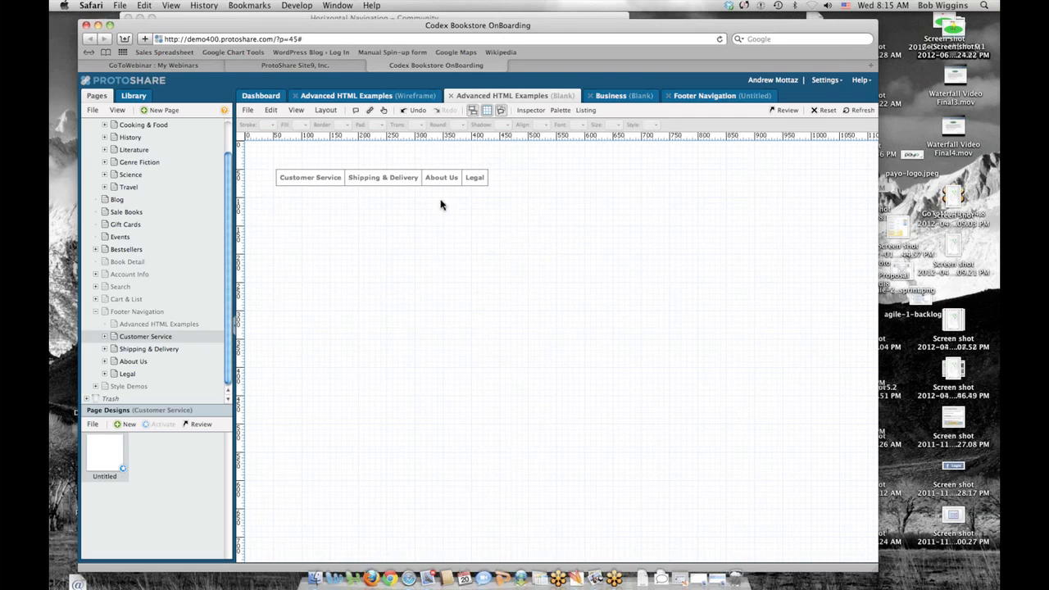
- Set the start level of the horizontal navigation component to 0 and close its inspector
{"action": "left_click", "coordinate": [431, 180]}
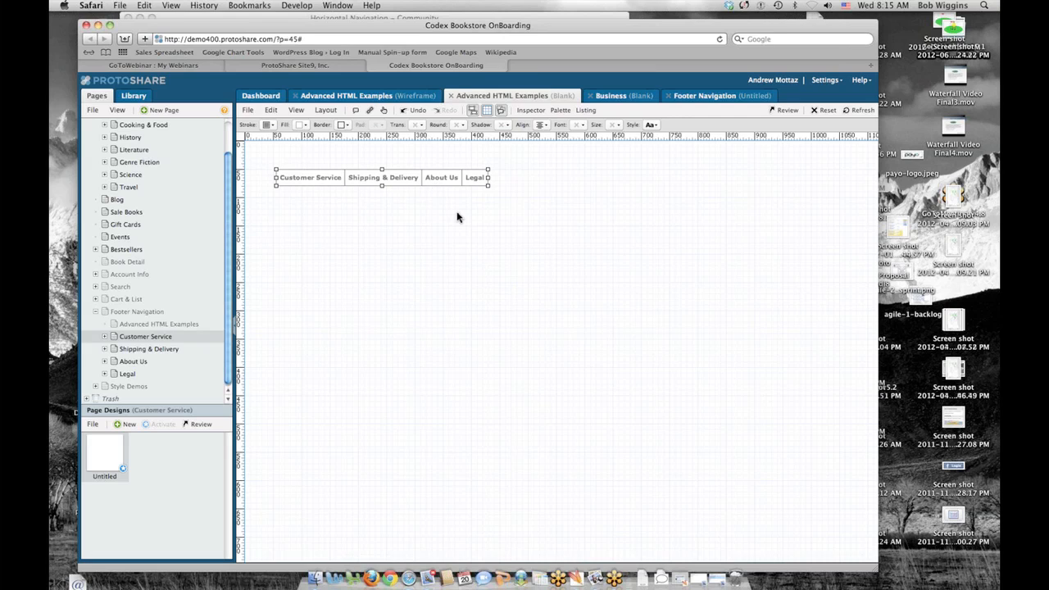
{"action": "double_click", "coordinate": [432, 180]}
{"action": "left_click", "coordinate": [657, 204]}
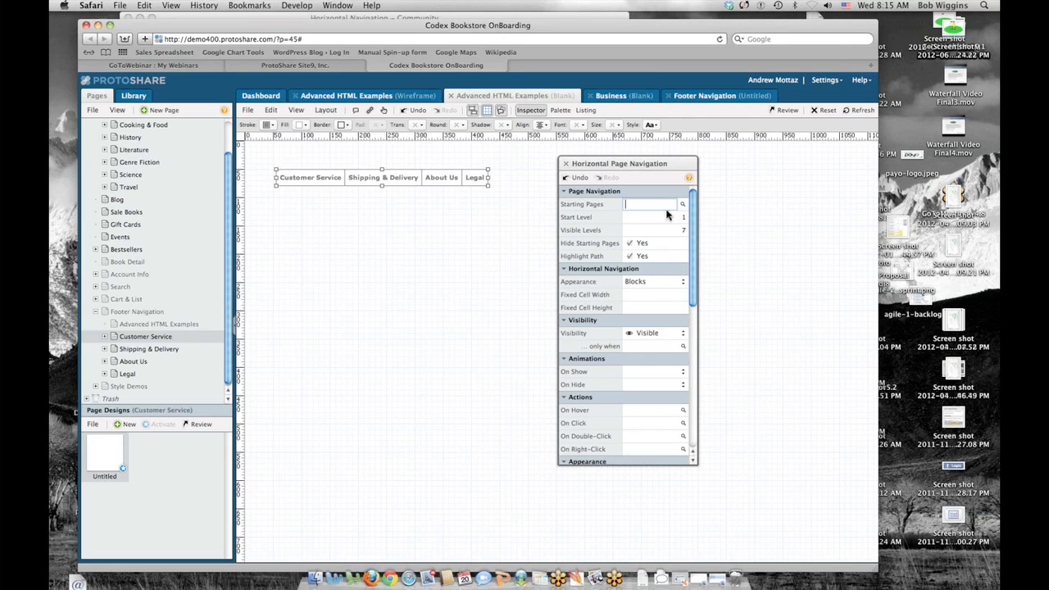
{"action": "left_click", "coordinate": [673, 217]}
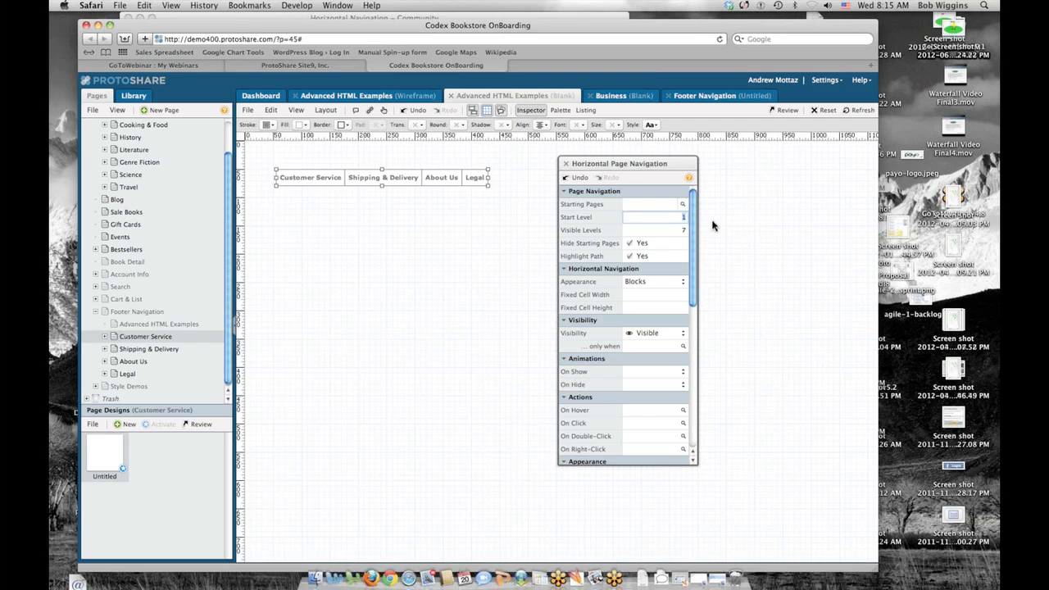
{"action": "type", "text": "0"}
{"action": "key", "text": "Tab"}
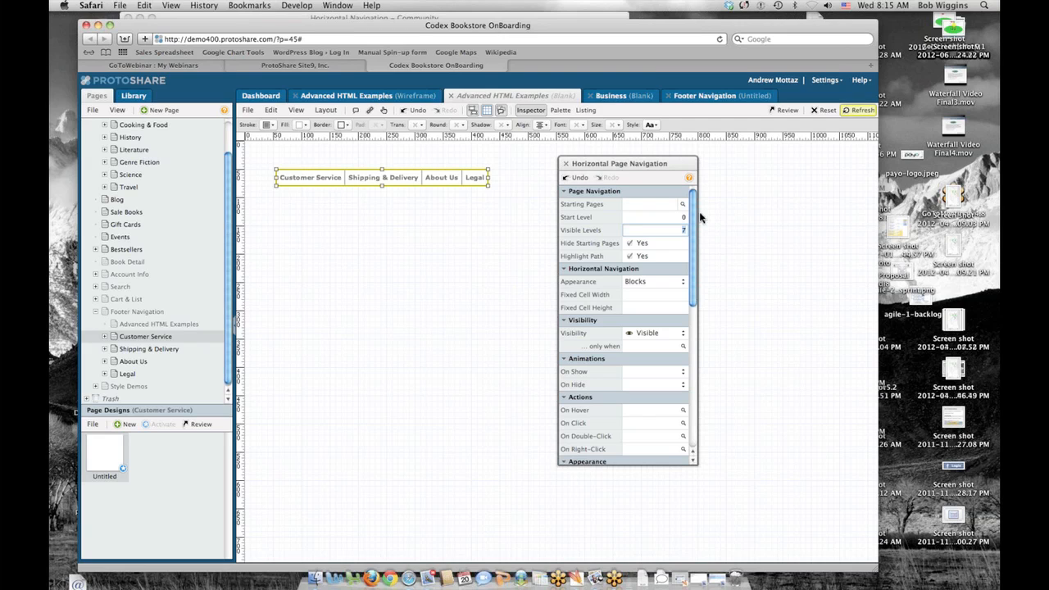
{"action": "left_click", "coordinate": [565, 163]}
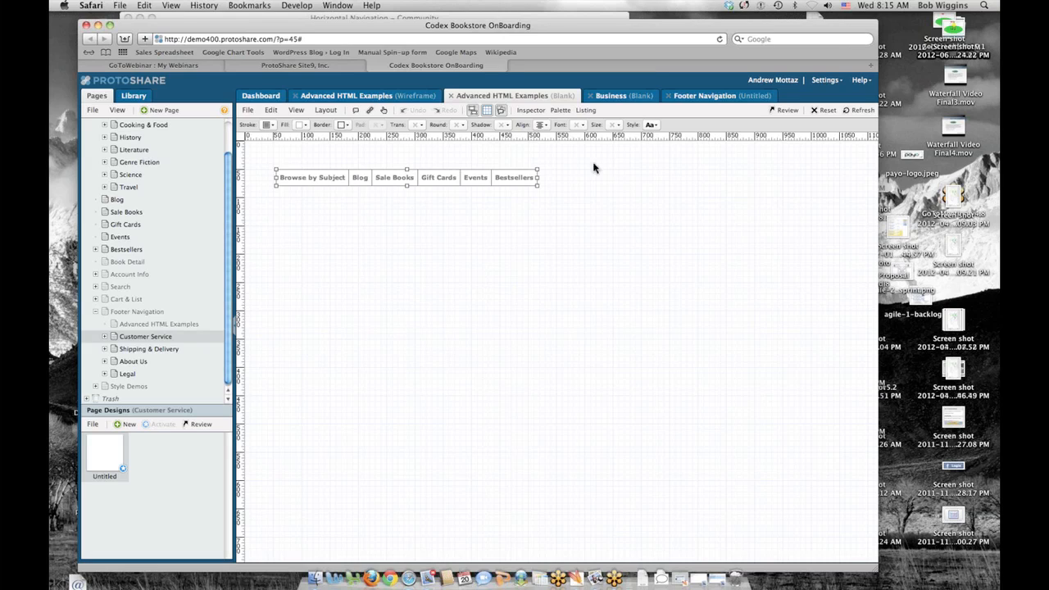
- Add an Image placeholder above the start of the horizontal navigation and align the navigation directly beneath it
{"action": "left_click_drag", "start_coordinate": [408, 178], "coordinate": [391, 197]}
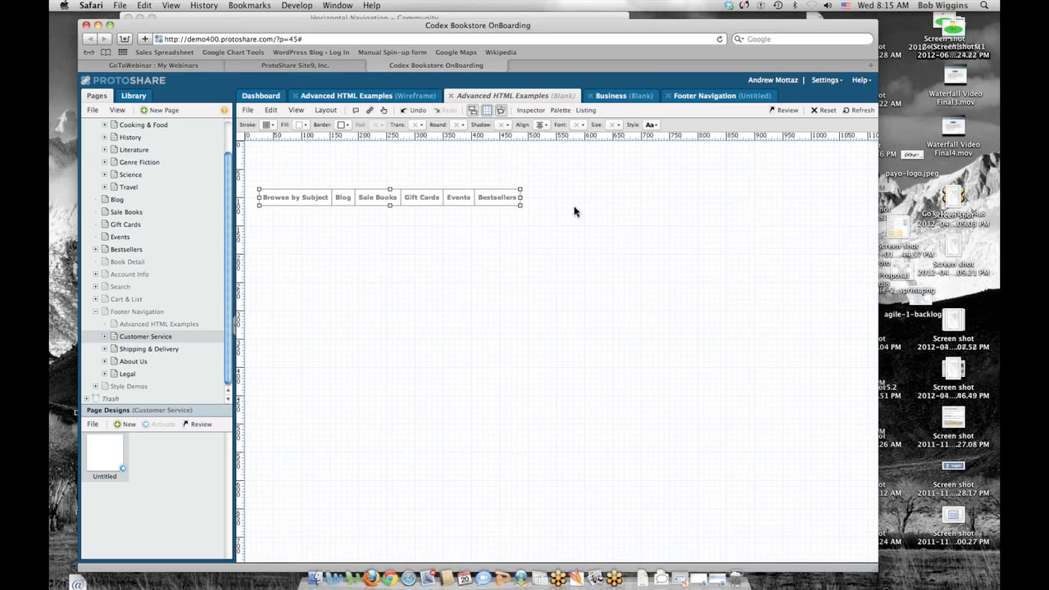
{"action": "left_click", "coordinate": [559, 109]}
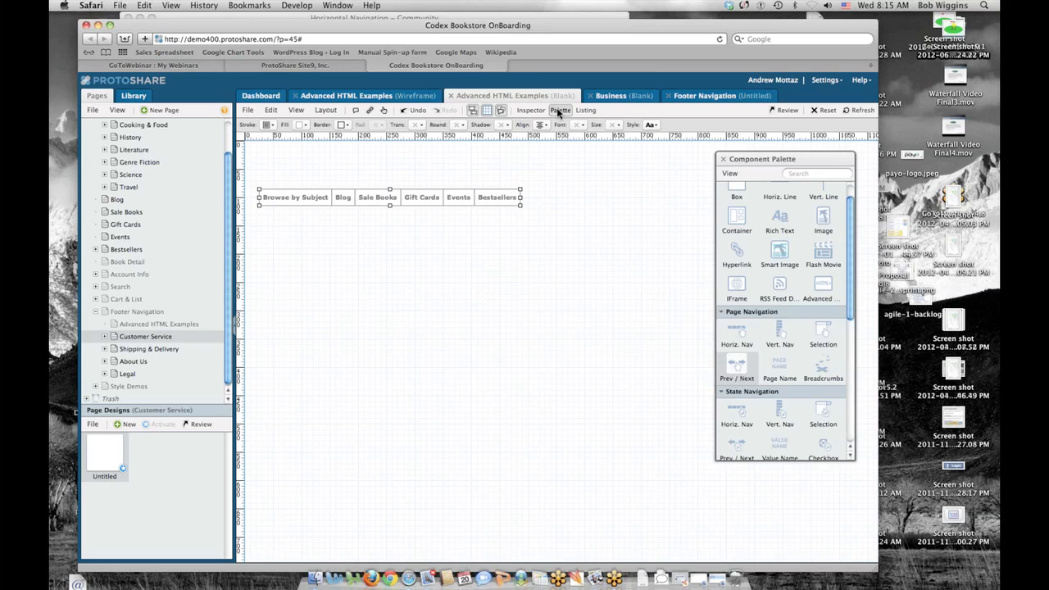
{"action": "scroll", "coordinate": [850, 260], "scroll_direction": "up", "scroll_amount": 3}
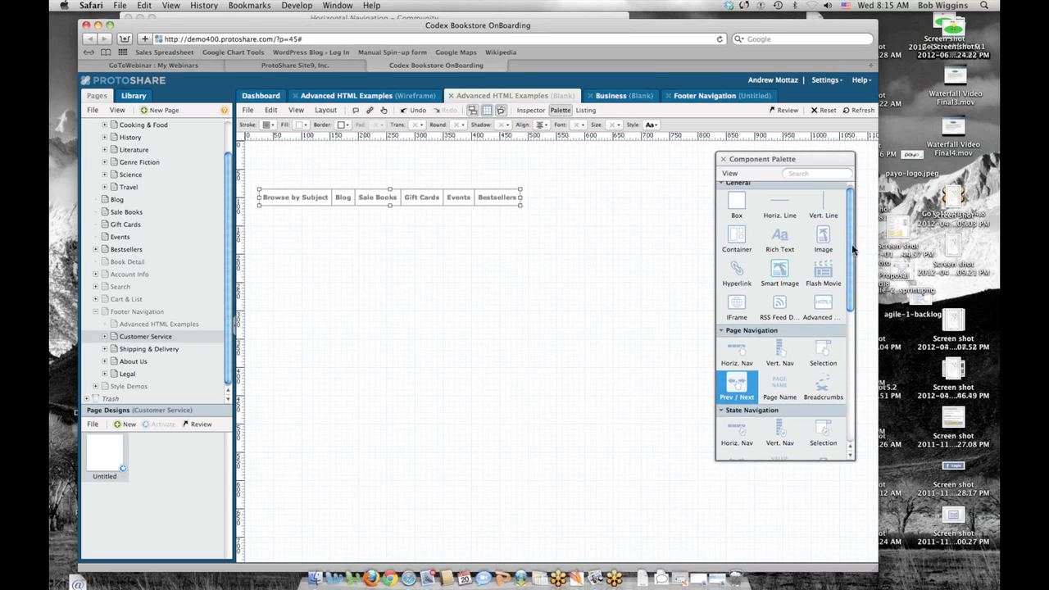
{"action": "left_click_drag", "start_coordinate": [829, 241], "coordinate": [296, 172]}
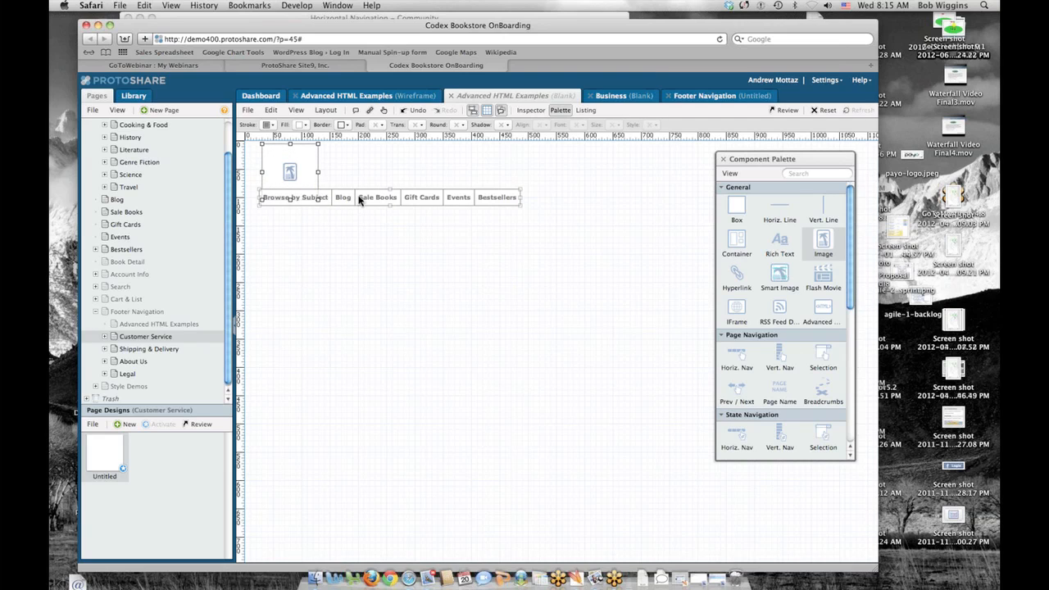
{"action": "left_click_drag", "start_coordinate": [360, 203], "coordinate": [411, 218]}
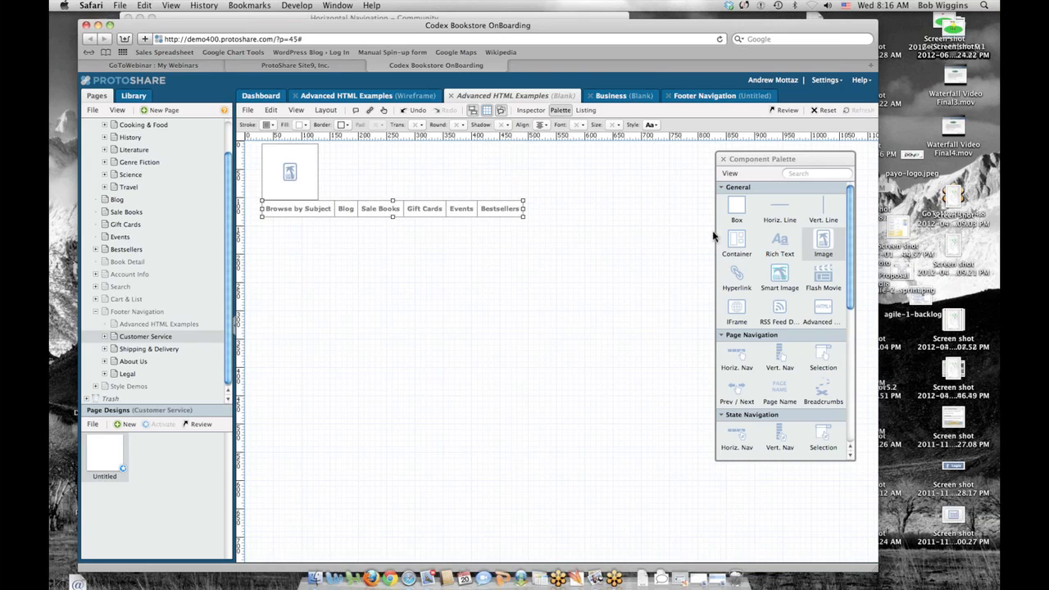
- Add a Box beside the image placeholder and resize it to fill the header up to the navigation's far edge
{"action": "left_click", "coordinate": [736, 211]}
{"action": "left_click_drag", "start_coordinate": [737, 213], "coordinate": [411, 249]}
{"action": "left_click_drag", "start_coordinate": [488, 325], "coordinate": [445, 217]}
{"action": "left_click_drag", "start_coordinate": [396, 171], "coordinate": [378, 143]}
{"action": "left_click_drag", "start_coordinate": [428, 188], "coordinate": [525, 206]}
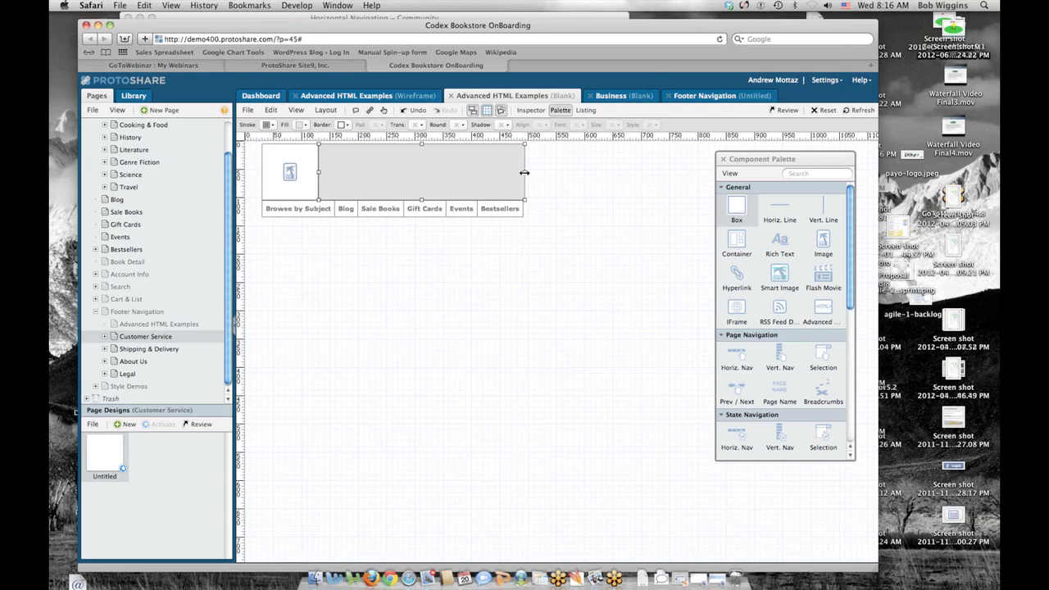
{"action": "left_click", "coordinate": [722, 159]}
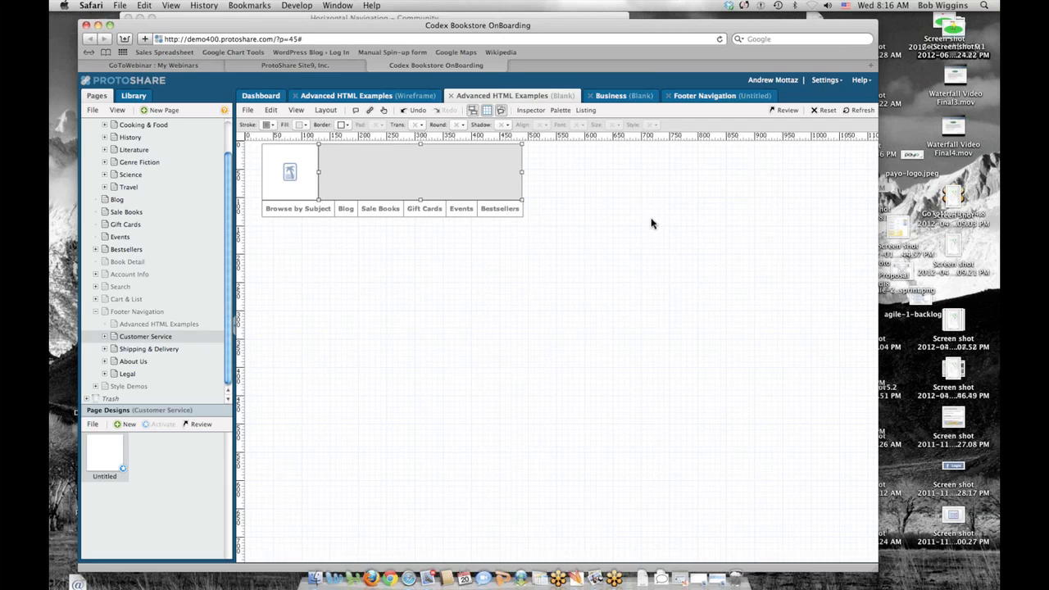
{"action": "left_click", "coordinate": [558, 239]}
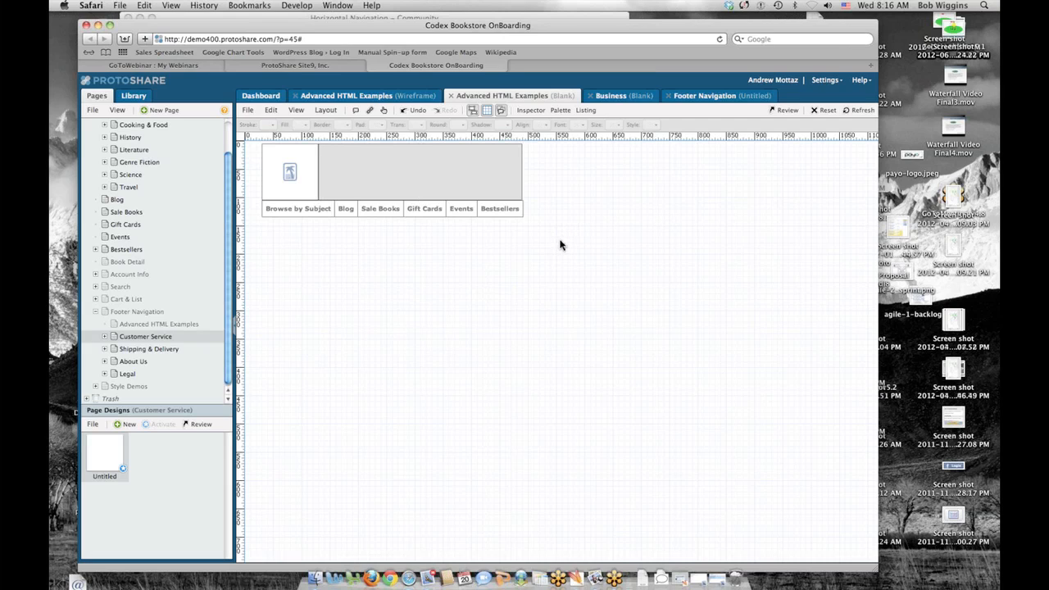
- Convert the image placeholder, box and horizontal navigation together into a template named "Simple Header"
{"action": "left_click_drag", "start_coordinate": [555, 240], "coordinate": [279, 154]}
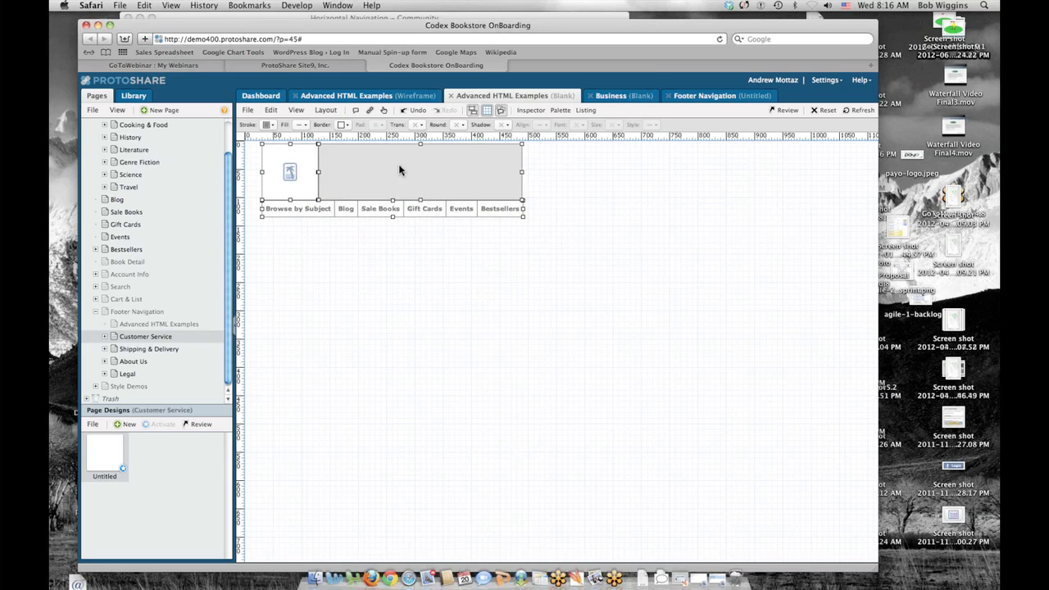
{"action": "right_click", "coordinate": [398, 170]}
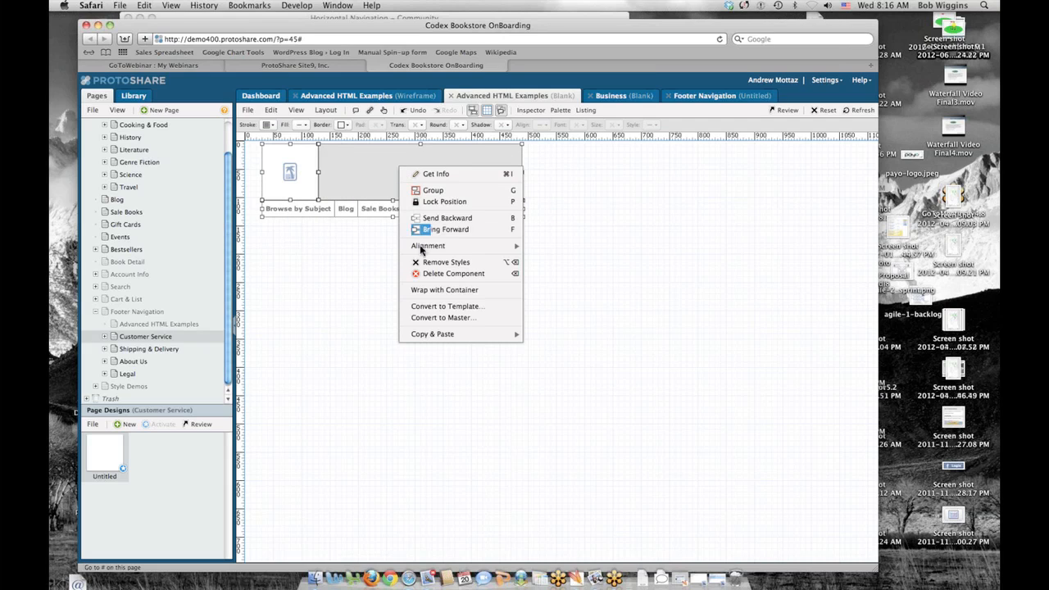
{"action": "left_click", "coordinate": [433, 306]}
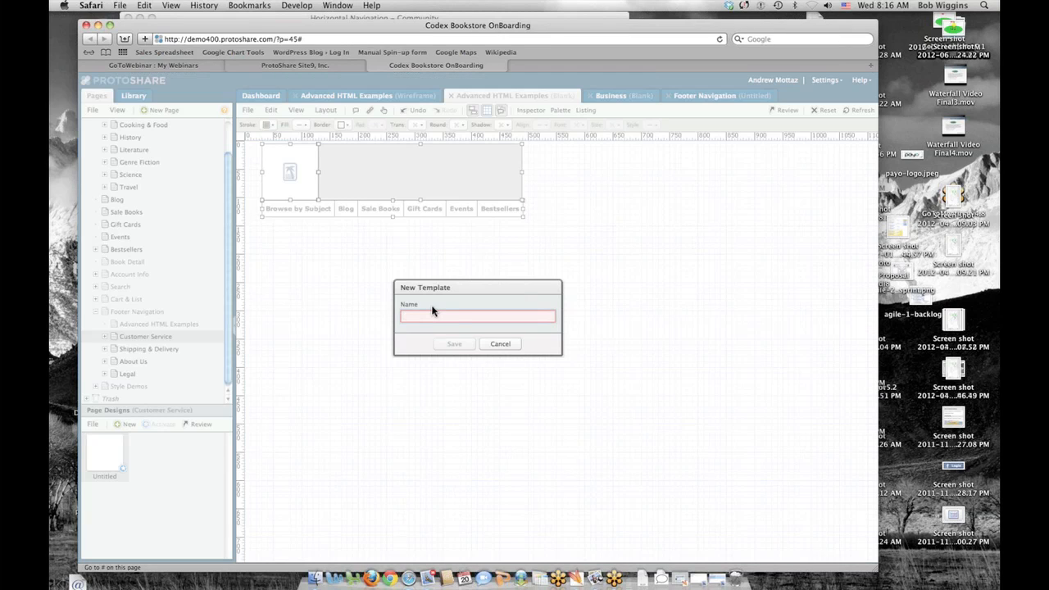
{"action": "type", "text": "Simple Header"}
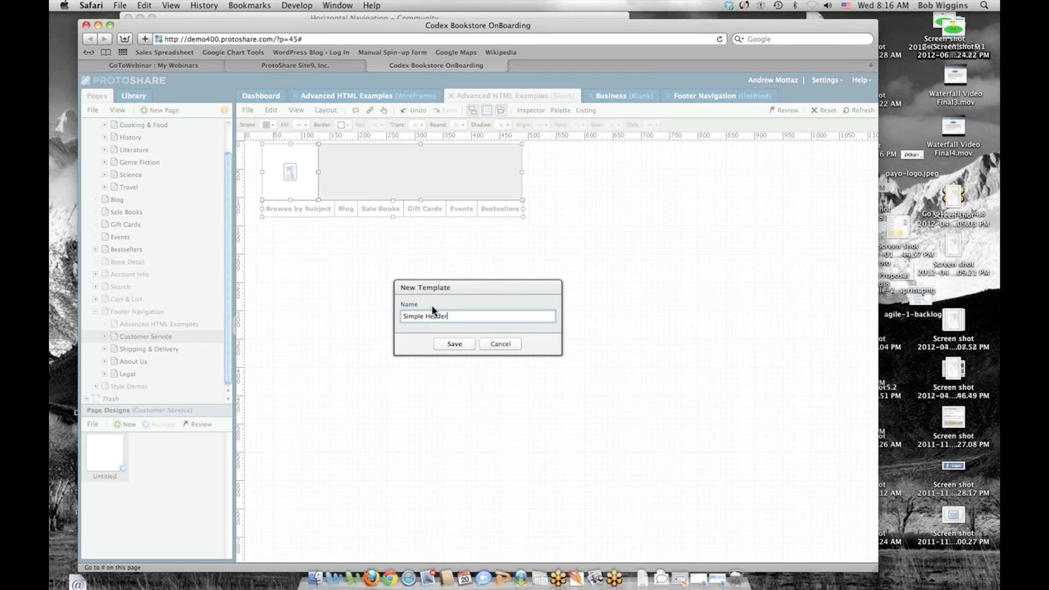
{"action": "left_click", "coordinate": [453, 344]}
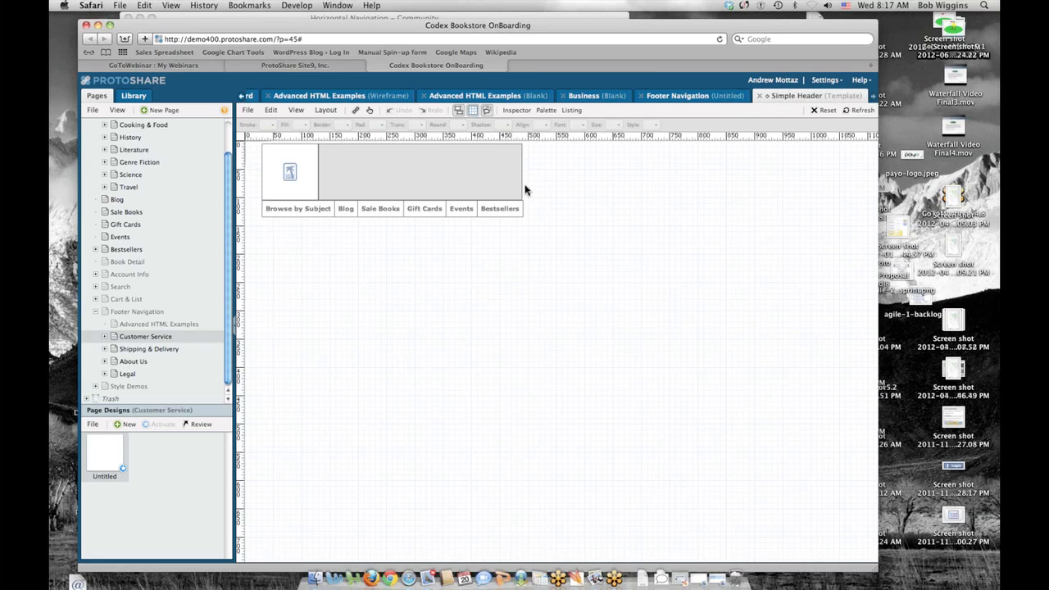
- Close the Footer Navigation page and show the listing for the Blank design of Advanced HTML Examples
{"action": "left_click", "coordinate": [498, 184]}
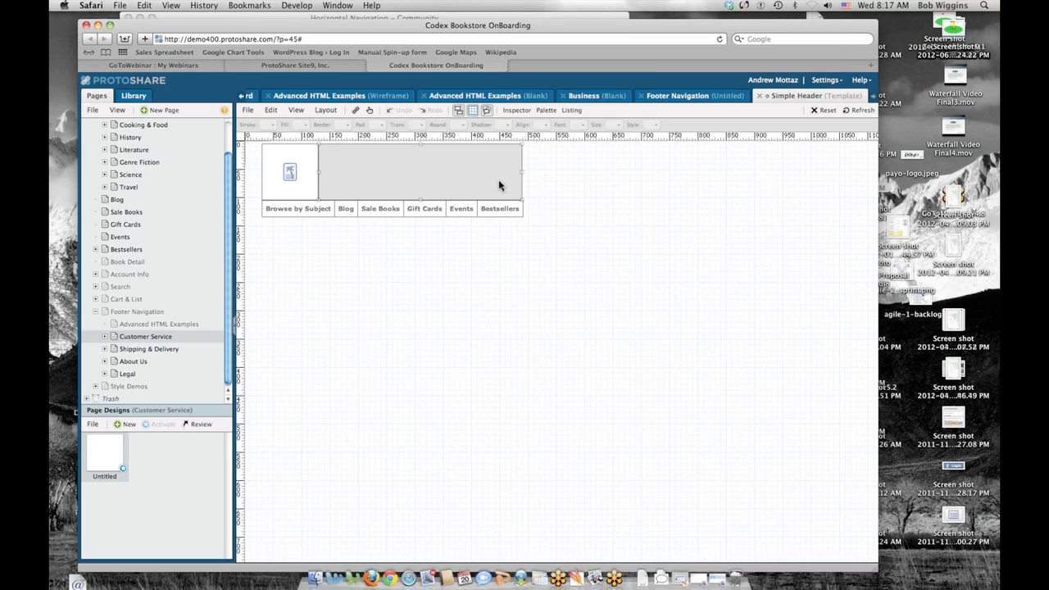
{"action": "left_click", "coordinate": [659, 98]}
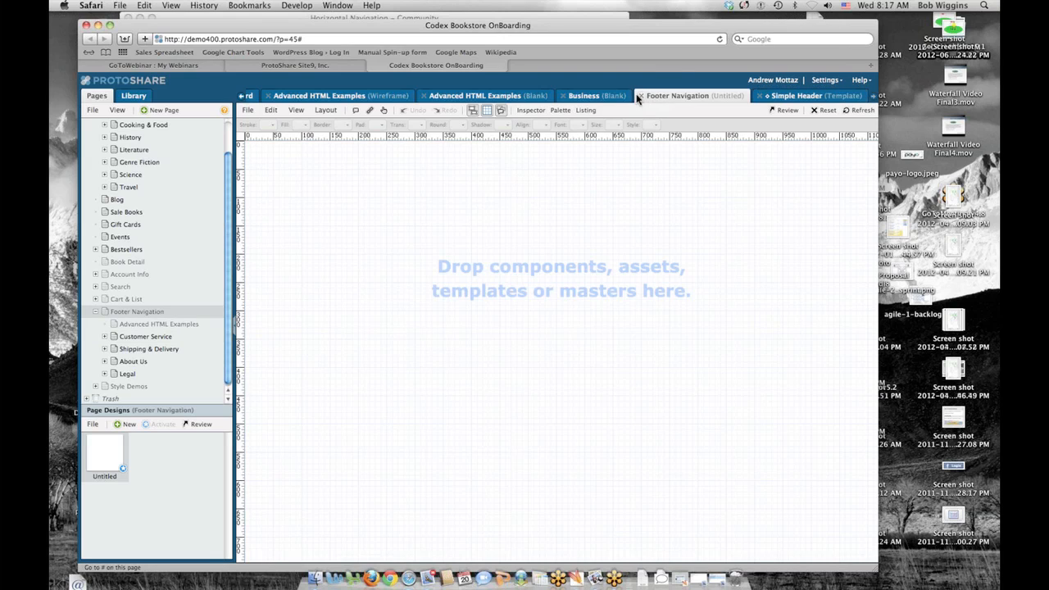
{"action": "left_click", "coordinate": [641, 96]}
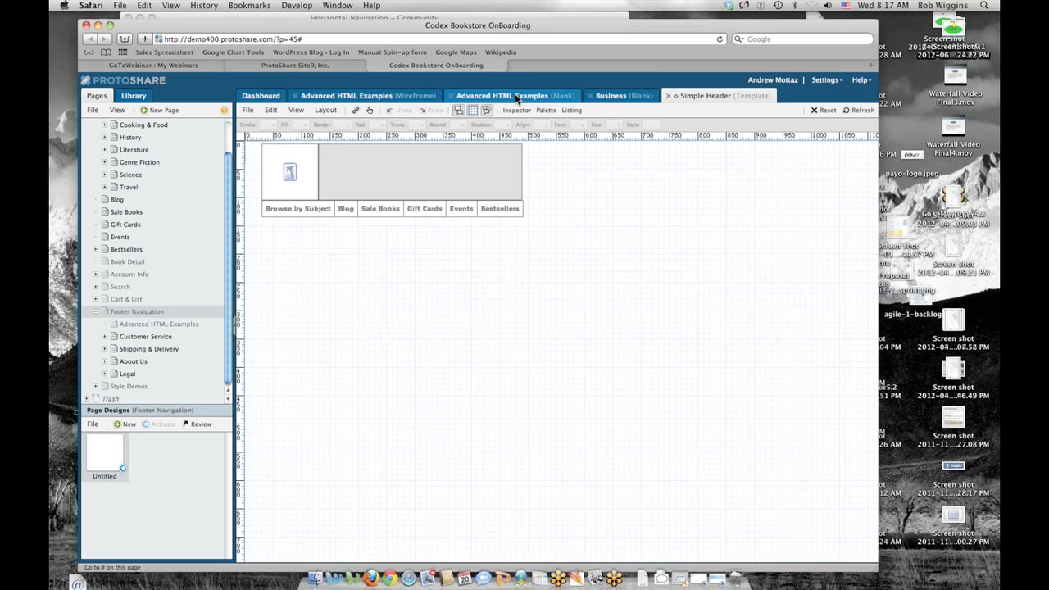
{"action": "left_click", "coordinate": [516, 97]}
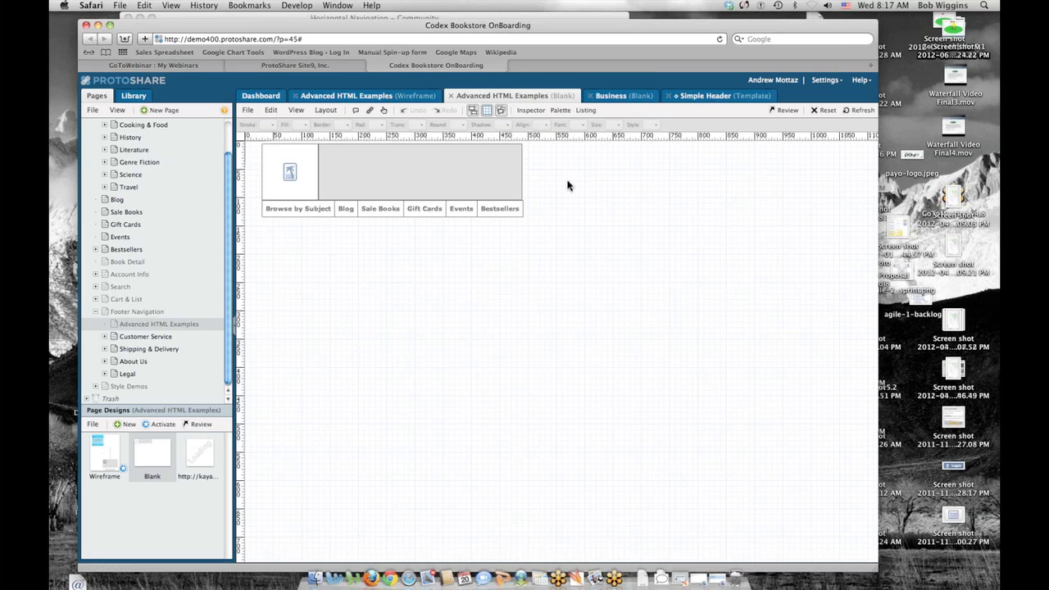
{"action": "left_click", "coordinate": [588, 109]}
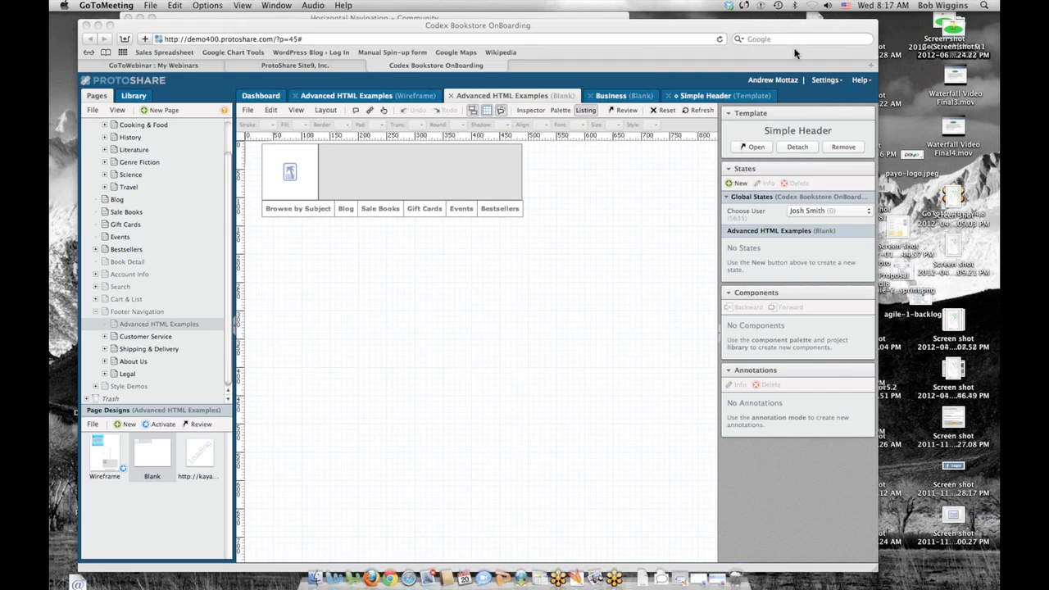
- Try to select the header box on the page and compare by selecting it in the Simple Header template
{"action": "left_click", "coordinate": [497, 191]}
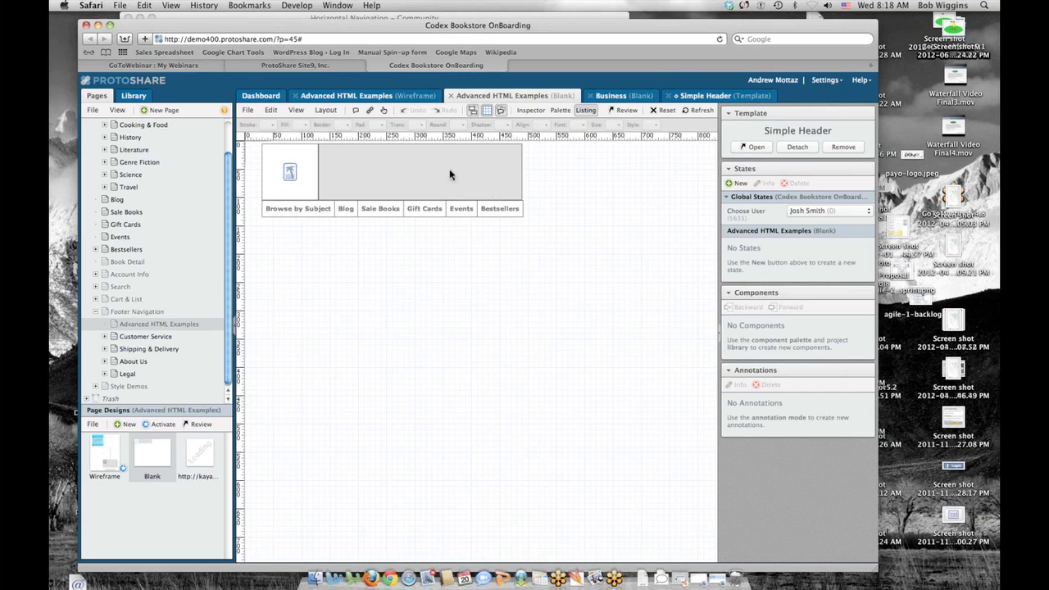
{"action": "left_click", "coordinate": [700, 97]}
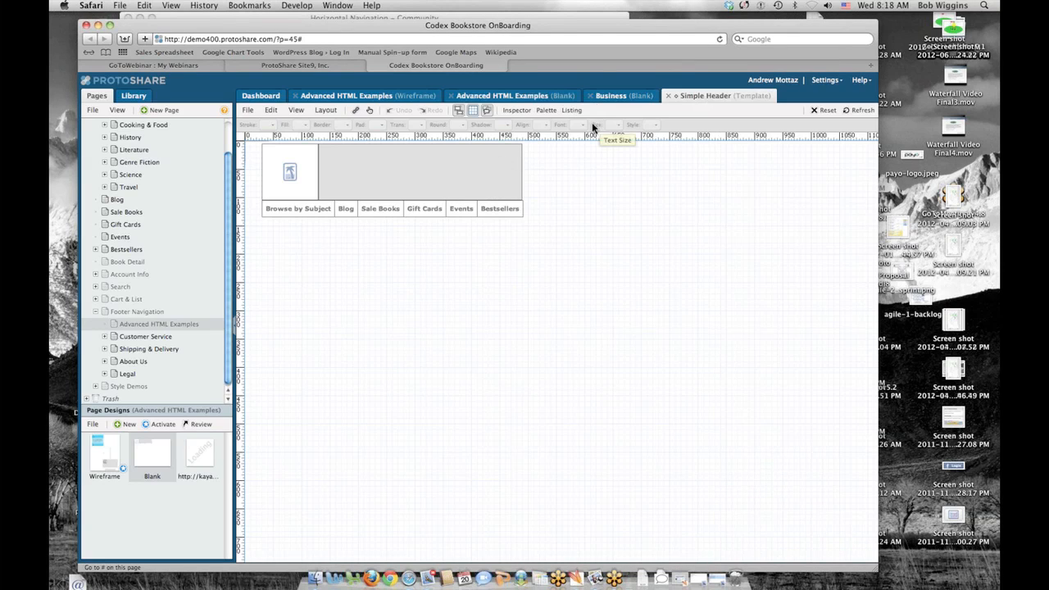
{"action": "left_click", "coordinate": [462, 188]}
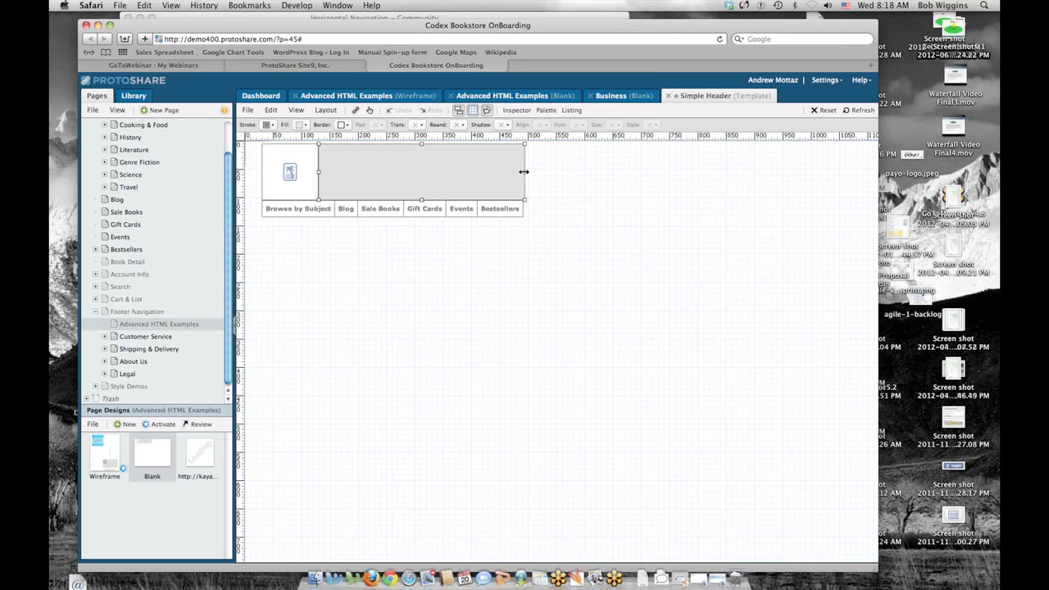
{"action": "left_click", "coordinate": [467, 236]}
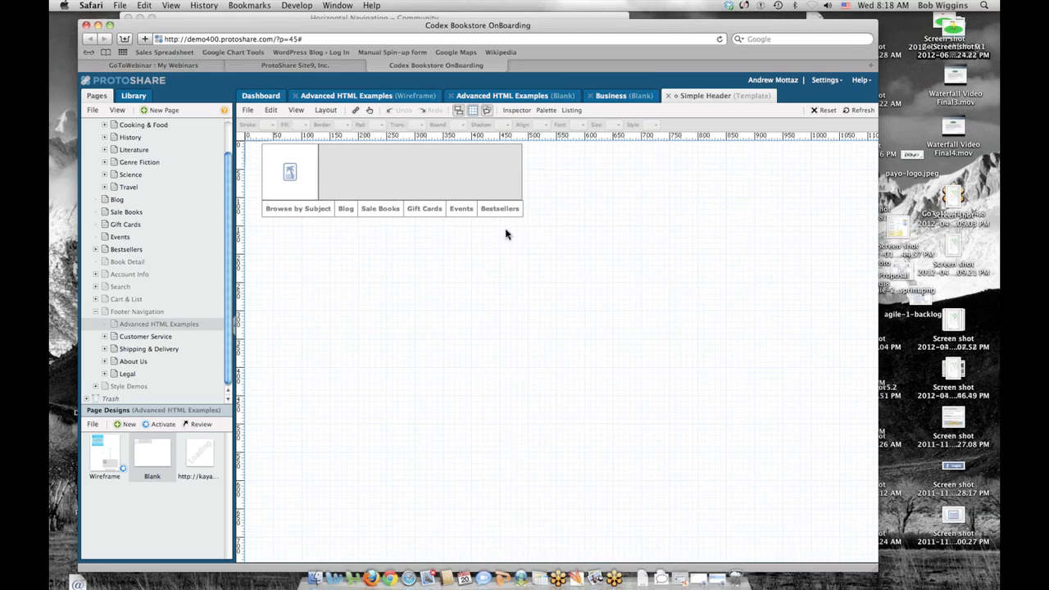
- Show the Simple Header template's listing and select its Child Template Content (Template Offset) entry
{"action": "left_click", "coordinate": [541, 96]}
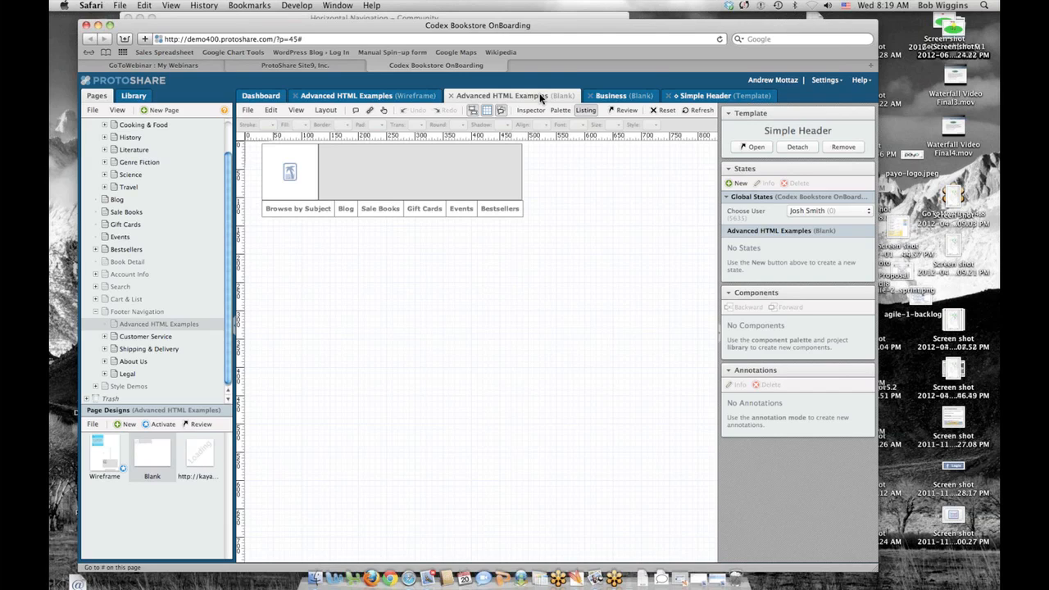
{"action": "left_click", "coordinate": [709, 96]}
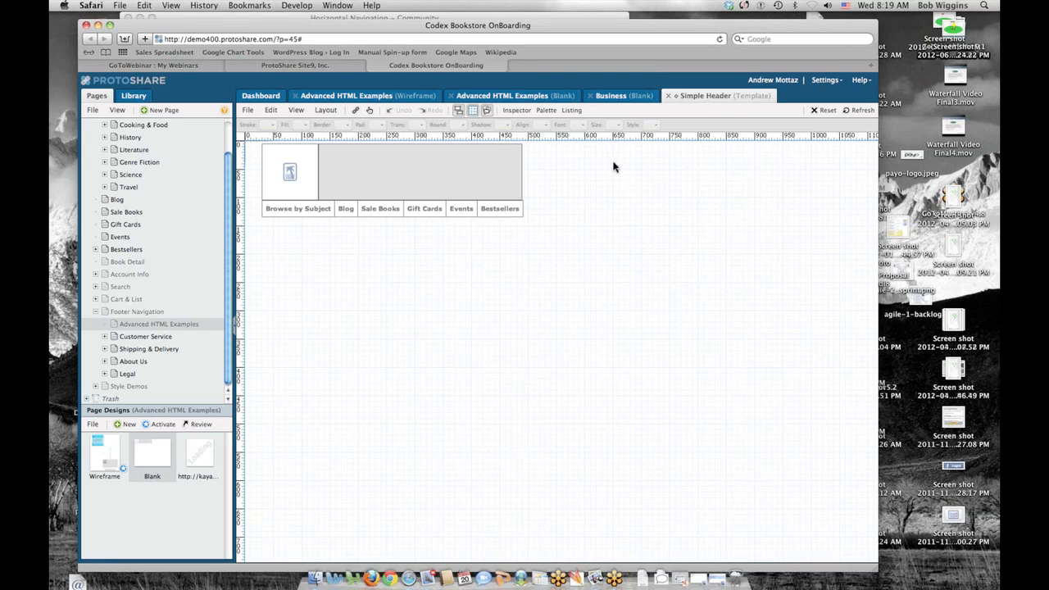
{"action": "left_click", "coordinate": [571, 112]}
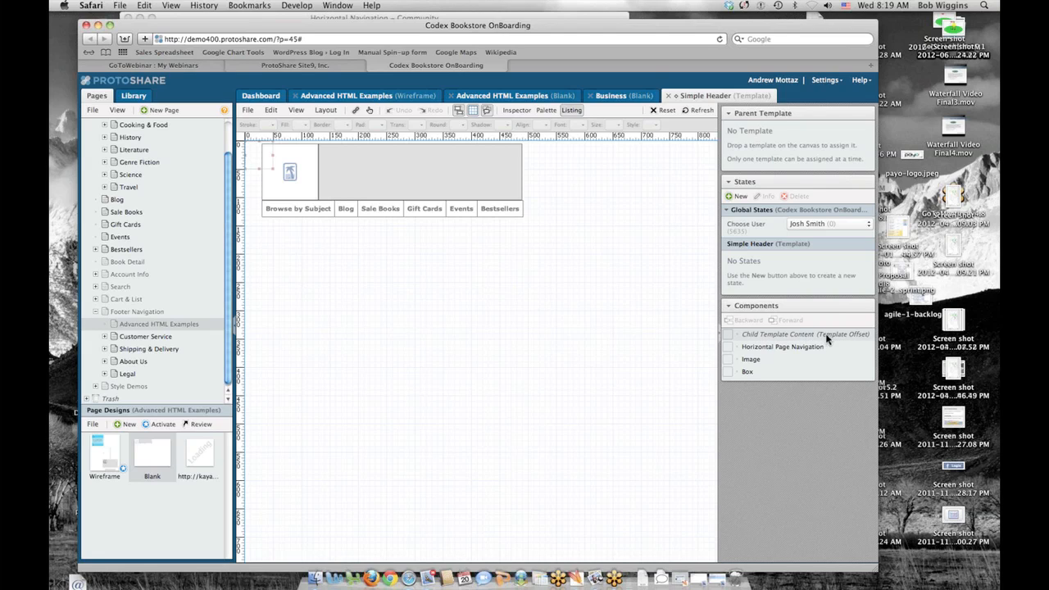
{"action": "left_click", "coordinate": [758, 335]}
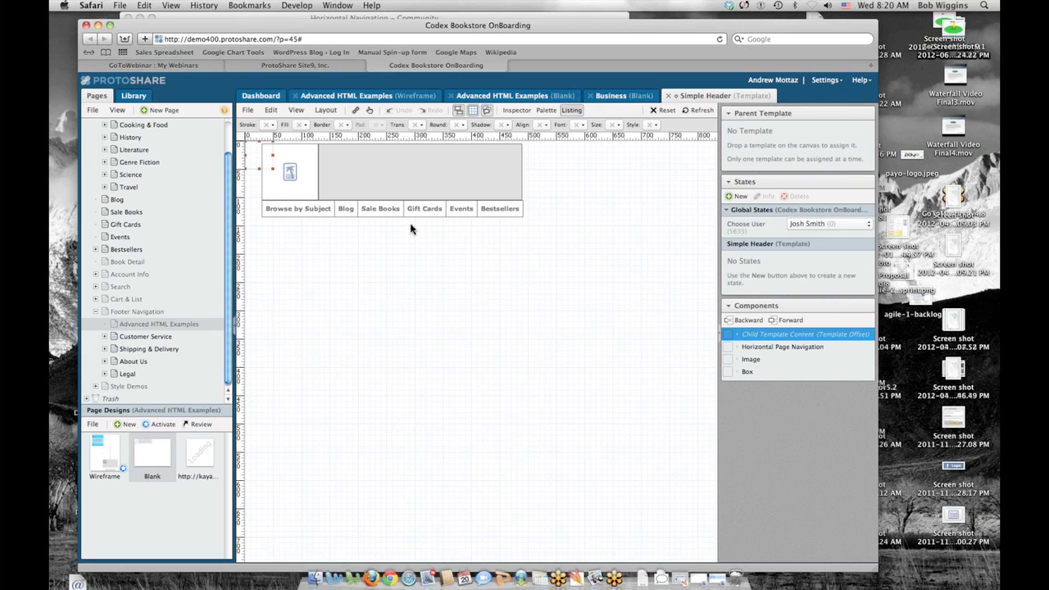
- Add a Box to the Advanced HTML Examples page directly beneath the navigation and widen it to the navigation's far edge
{"action": "left_click", "coordinate": [503, 96]}
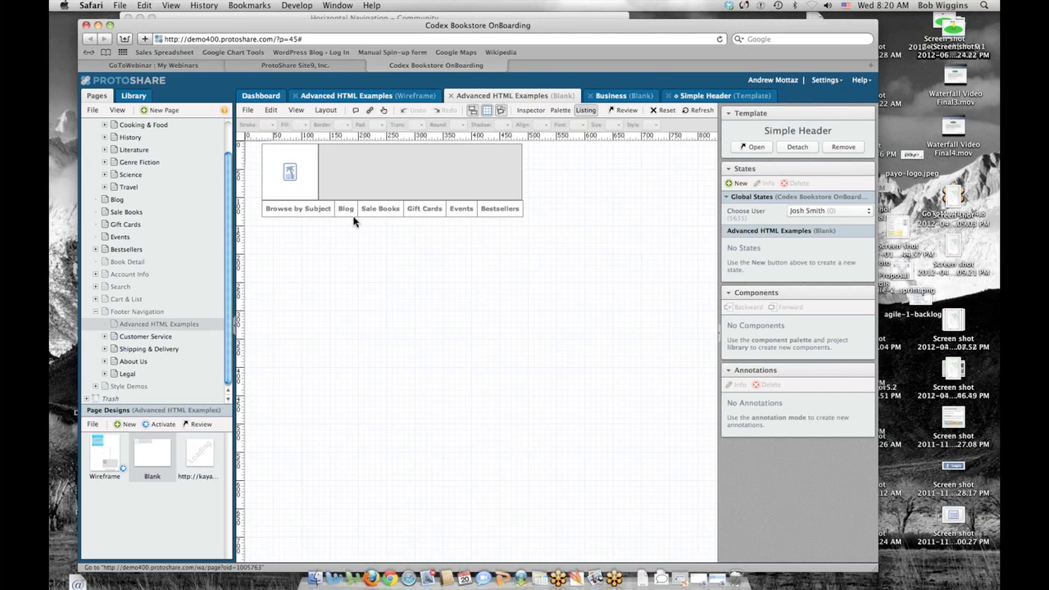
{"action": "left_click", "coordinate": [560, 110]}
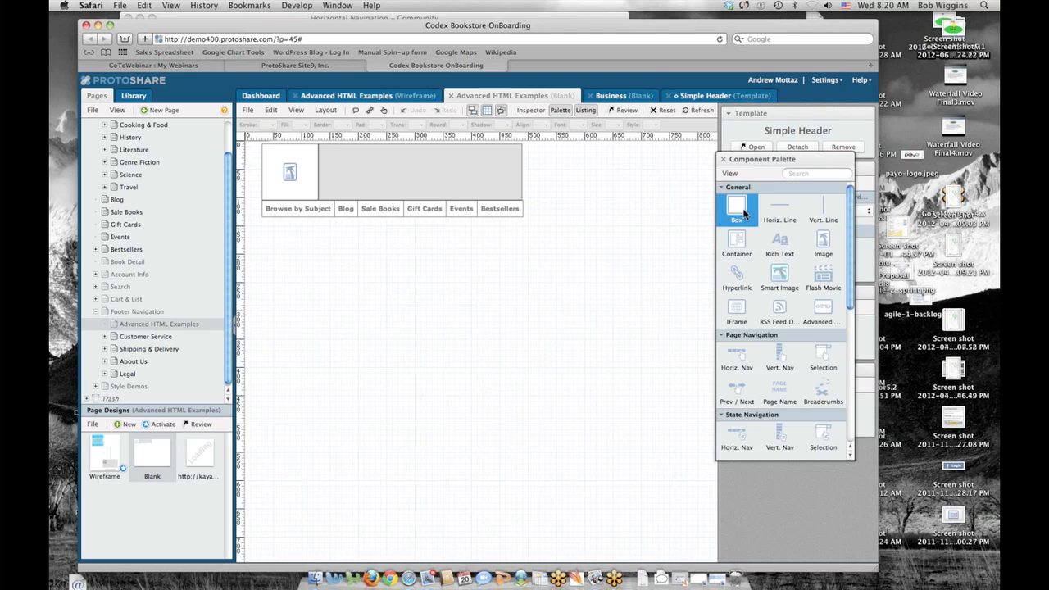
{"action": "left_click_drag", "start_coordinate": [736, 208], "coordinate": [331, 289]}
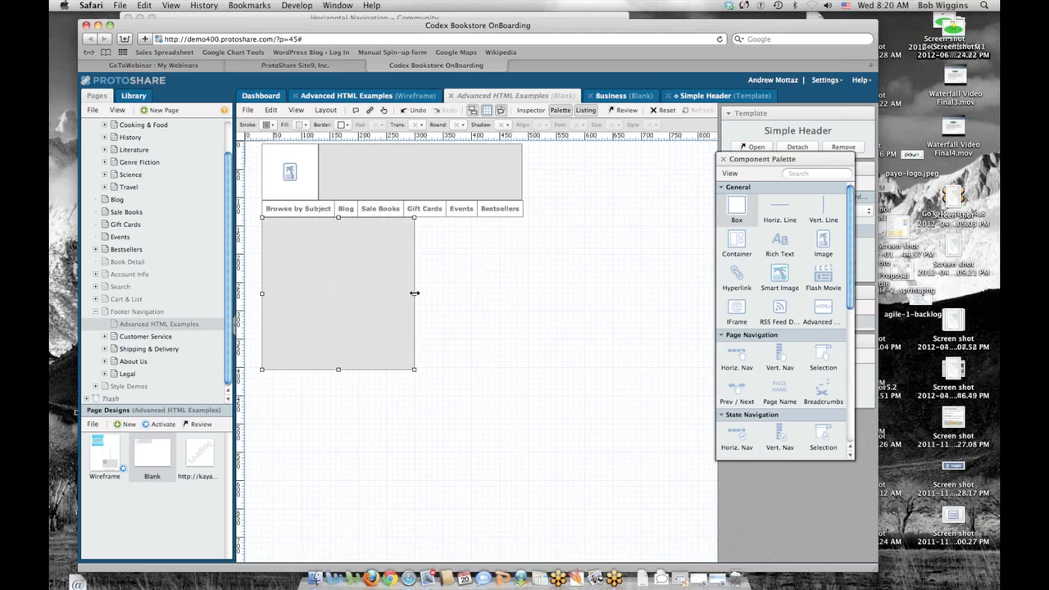
{"action": "left_click_drag", "start_coordinate": [414, 292], "coordinate": [521, 292]}
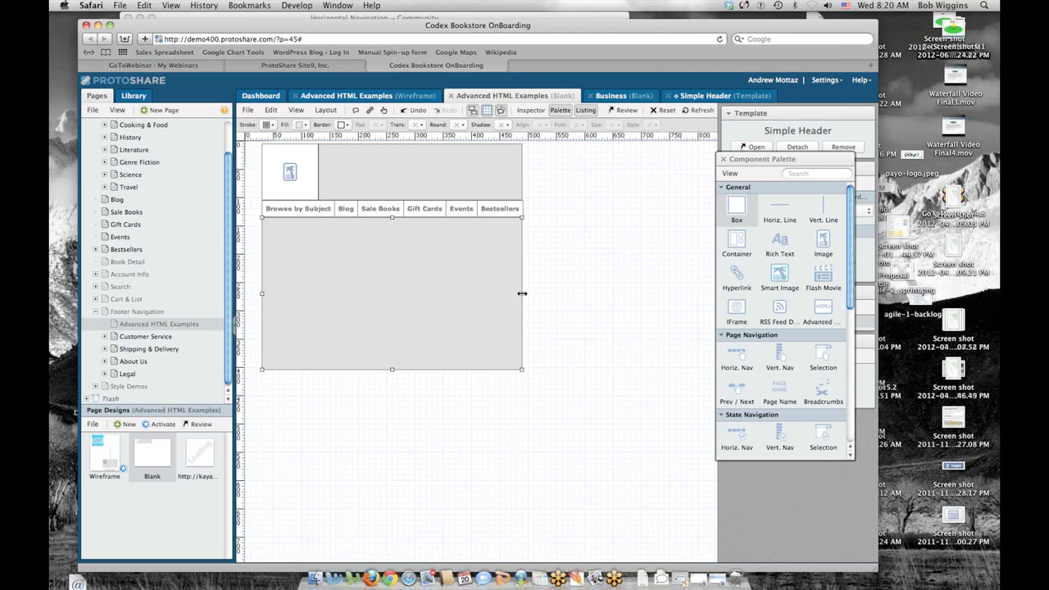
{"action": "left_click", "coordinate": [647, 246]}
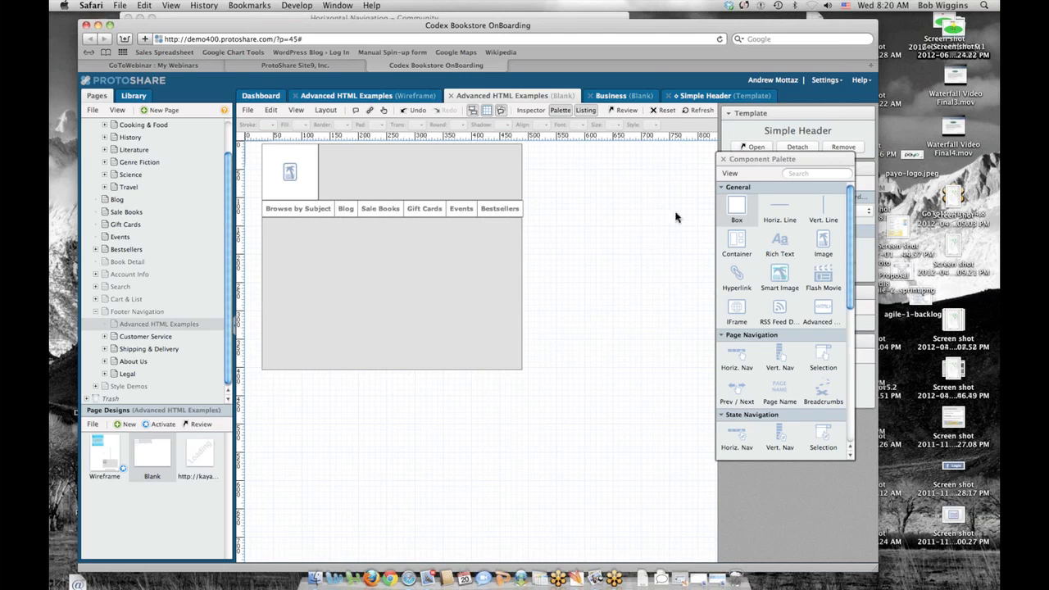
{"action": "left_click", "coordinate": [723, 160]}
{"action": "left_click", "coordinate": [422, 275]}
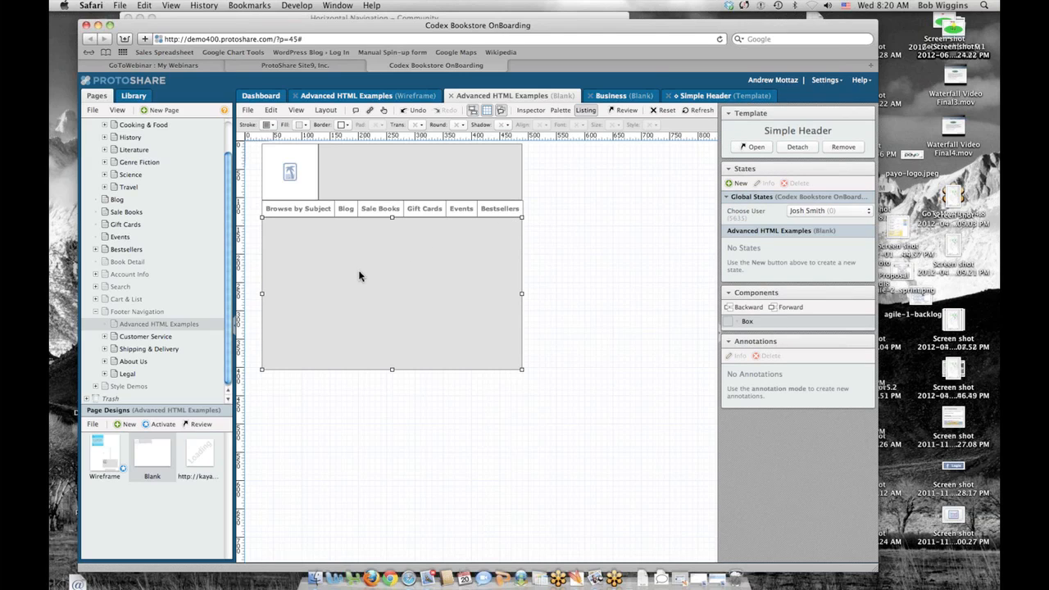
- In the Simple Header template, move the horizontal navigation down and extend the image placeholder and box down to meet it
{"action": "left_click", "coordinate": [706, 97]}
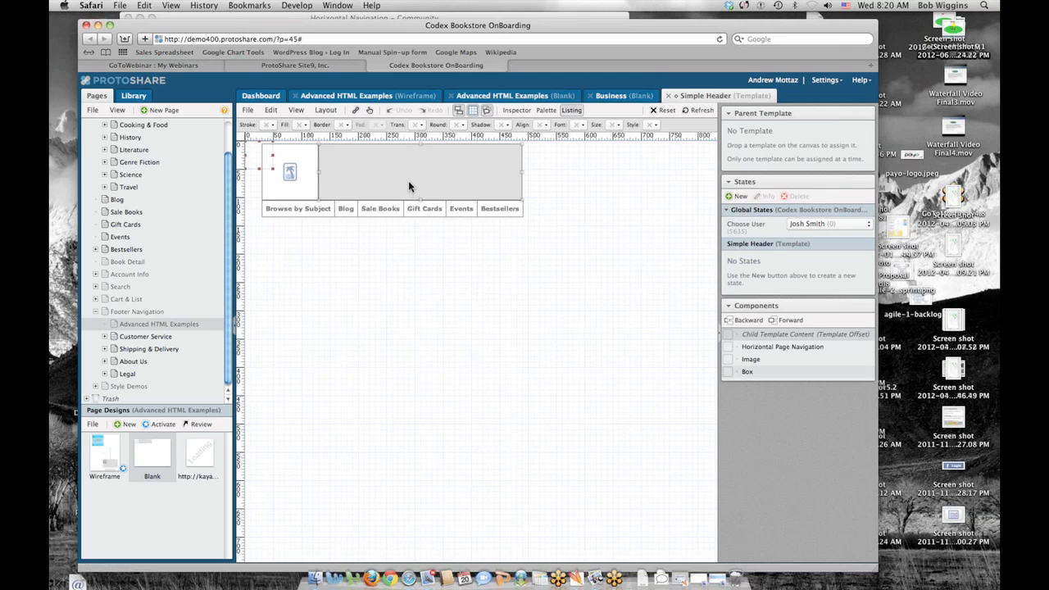
{"action": "left_click", "coordinate": [382, 209]}
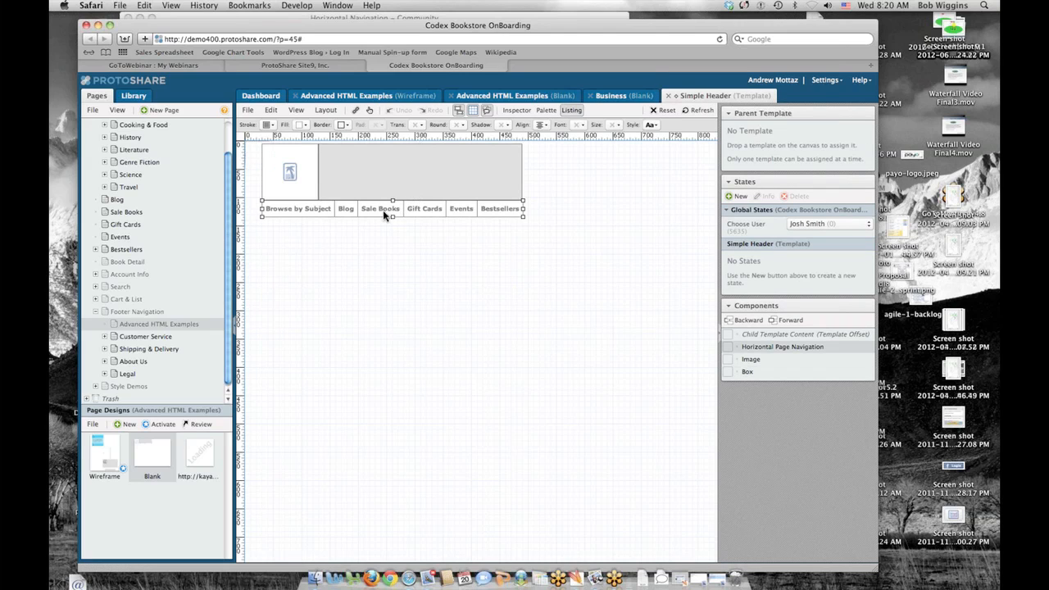
{"action": "left_click_drag", "start_coordinate": [377, 216], "coordinate": [374, 252]}
{"action": "left_click", "coordinate": [291, 195]}
{"action": "left_click_drag", "start_coordinate": [290, 199], "coordinate": [286, 236]}
{"action": "left_click", "coordinate": [414, 199]}
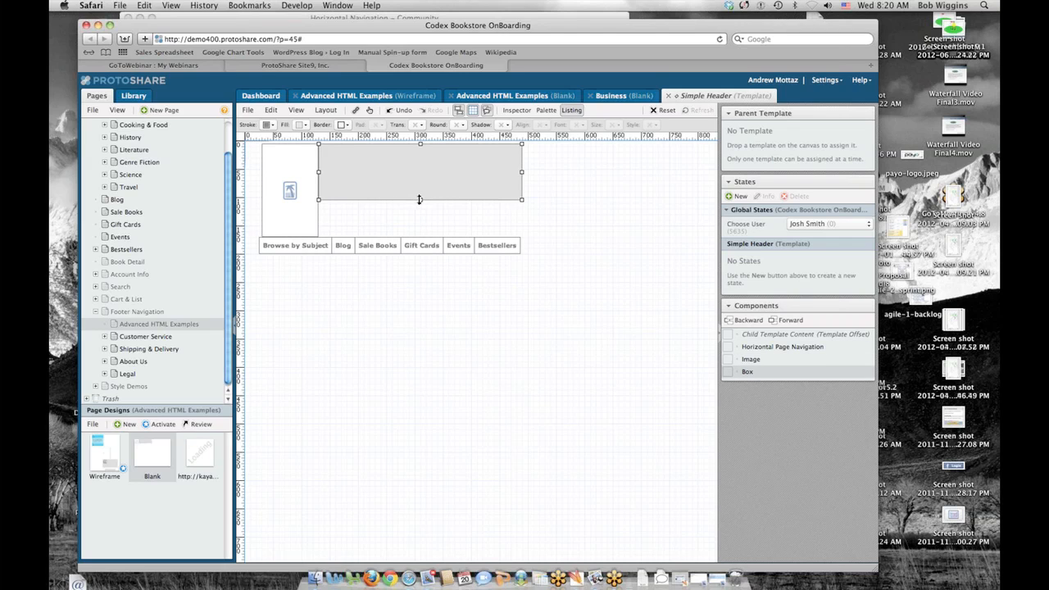
{"action": "left_click_drag", "start_coordinate": [418, 200], "coordinate": [417, 237]}
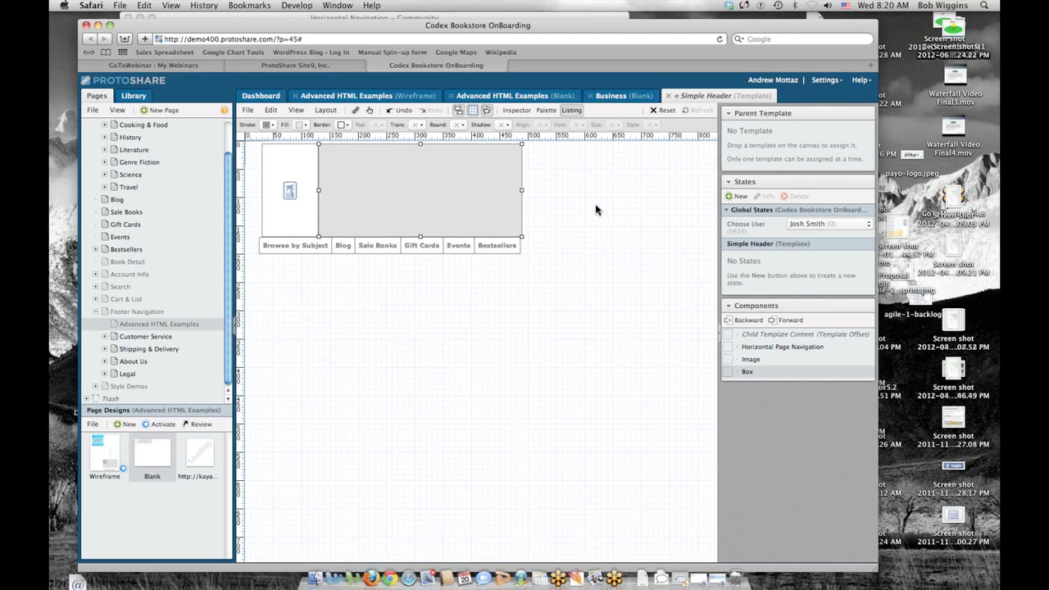
- Refresh the Advanced HTML Examples page with the template changes and move its content box to just below the navigation
{"action": "left_click", "coordinate": [523, 98]}
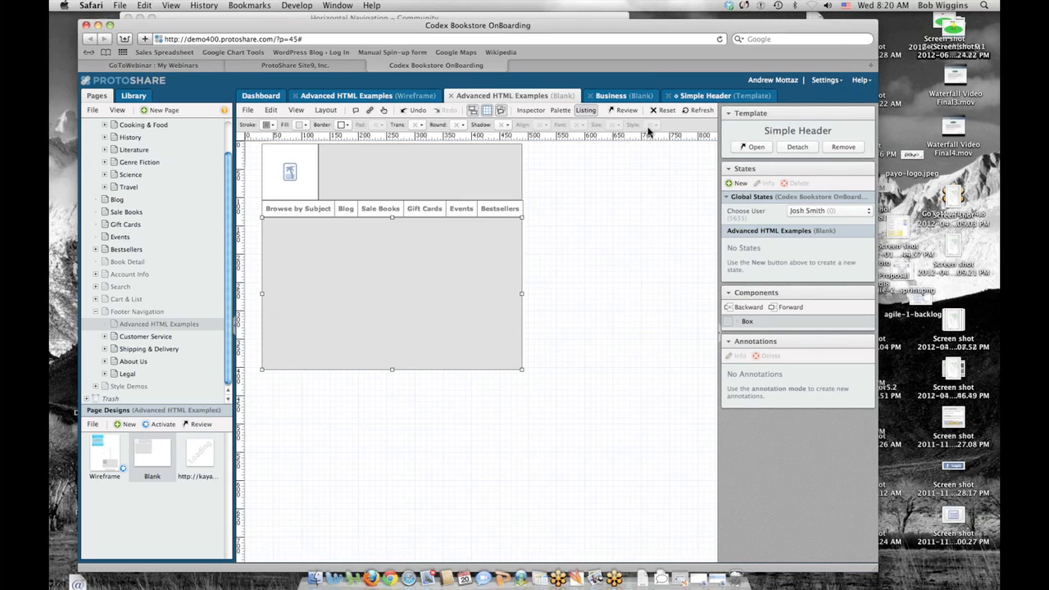
{"action": "left_click", "coordinate": [697, 111]}
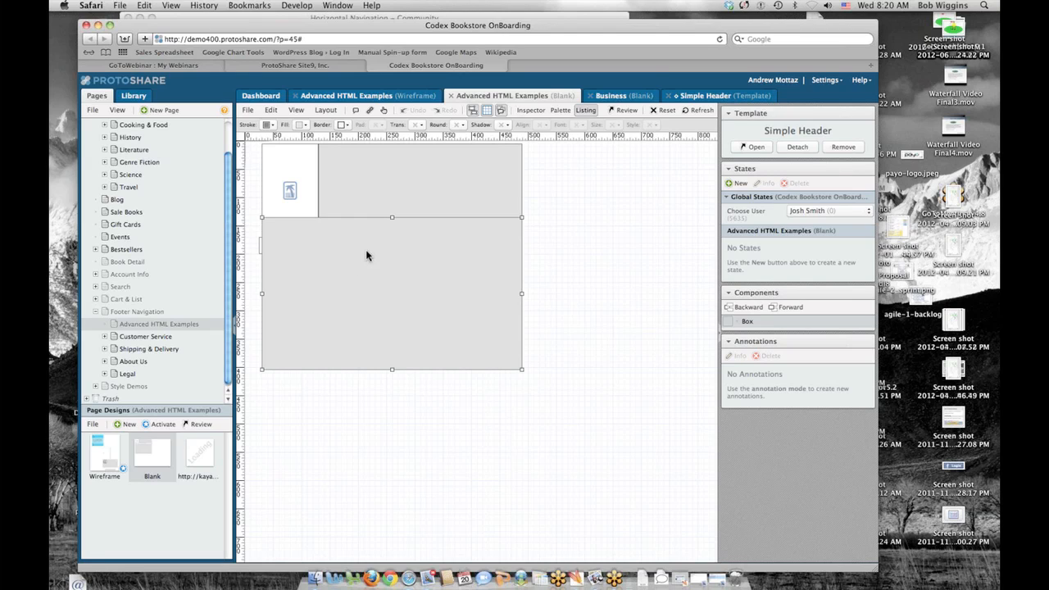
{"action": "left_click_drag", "start_coordinate": [362, 254], "coordinate": [368, 311]}
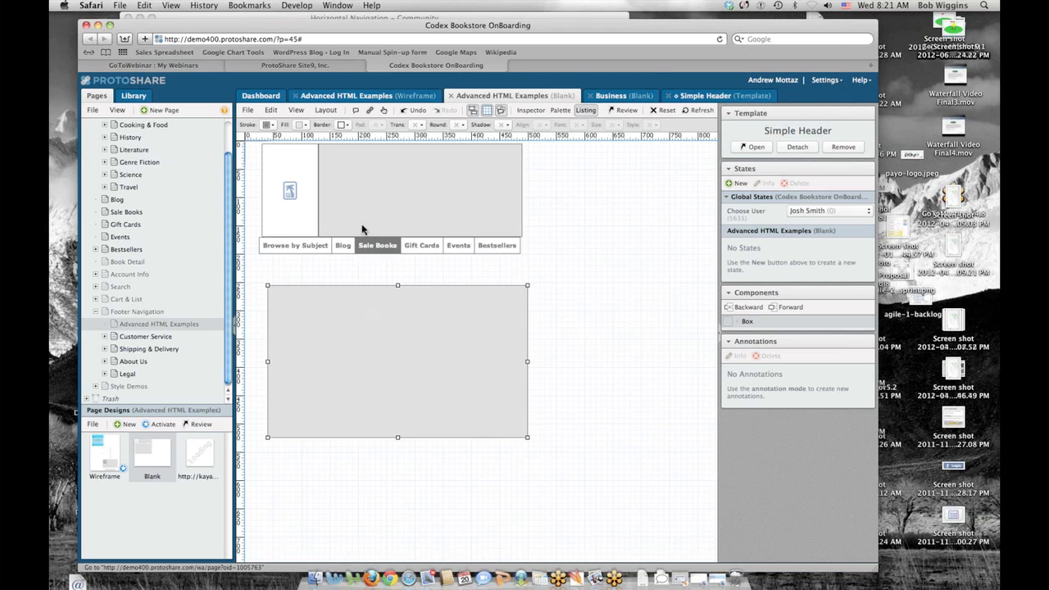
{"action": "mouse_move", "coordinate": [481, 250]}
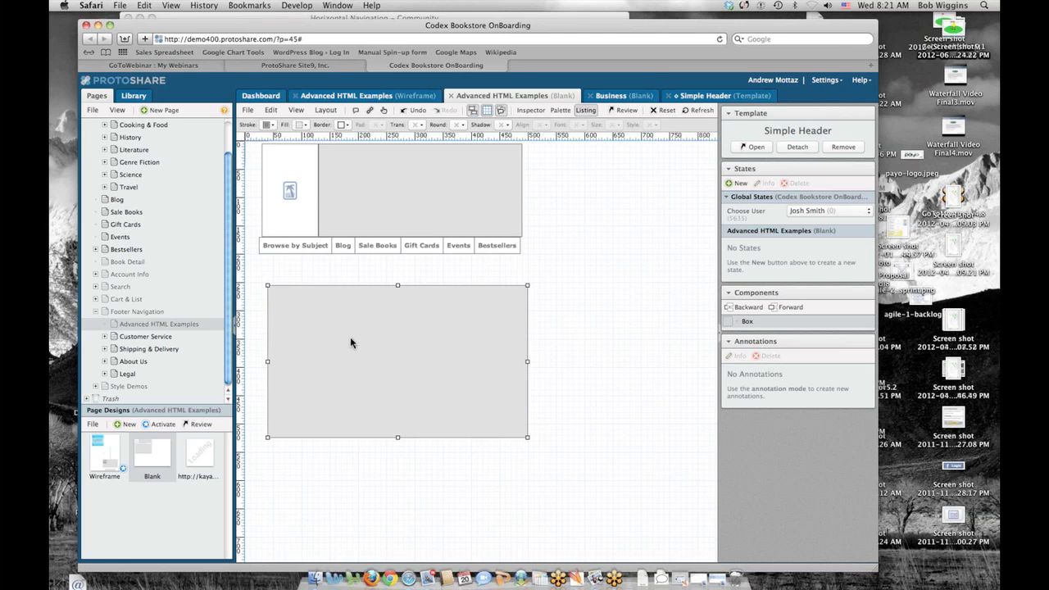
{"action": "left_click_drag", "start_coordinate": [350, 336], "coordinate": [347, 314]}
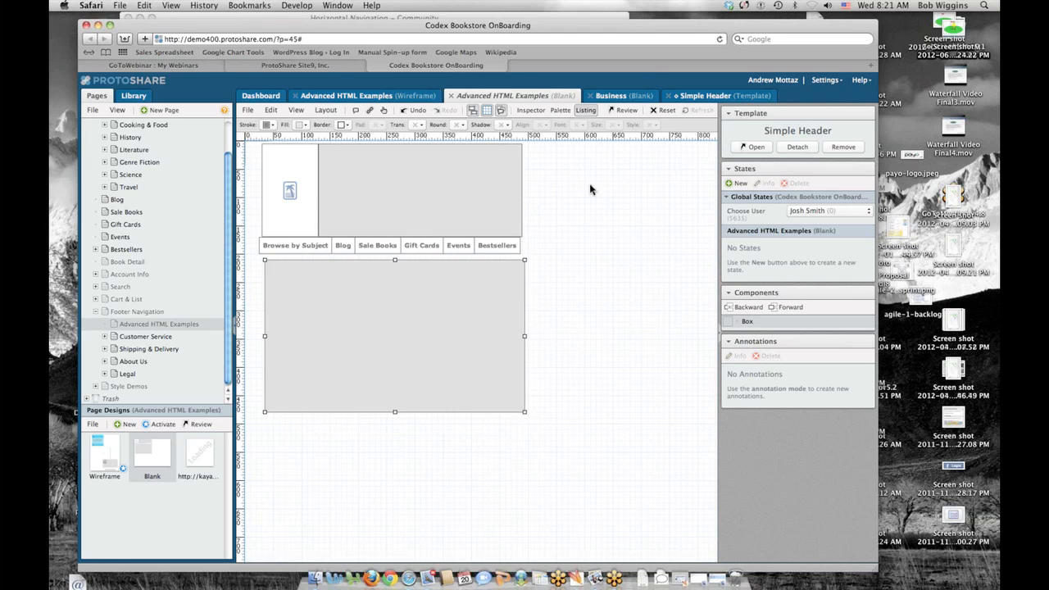
- Undo the navigation move and the image and box height changes in the Simple Header template
{"action": "left_click", "coordinate": [697, 97]}
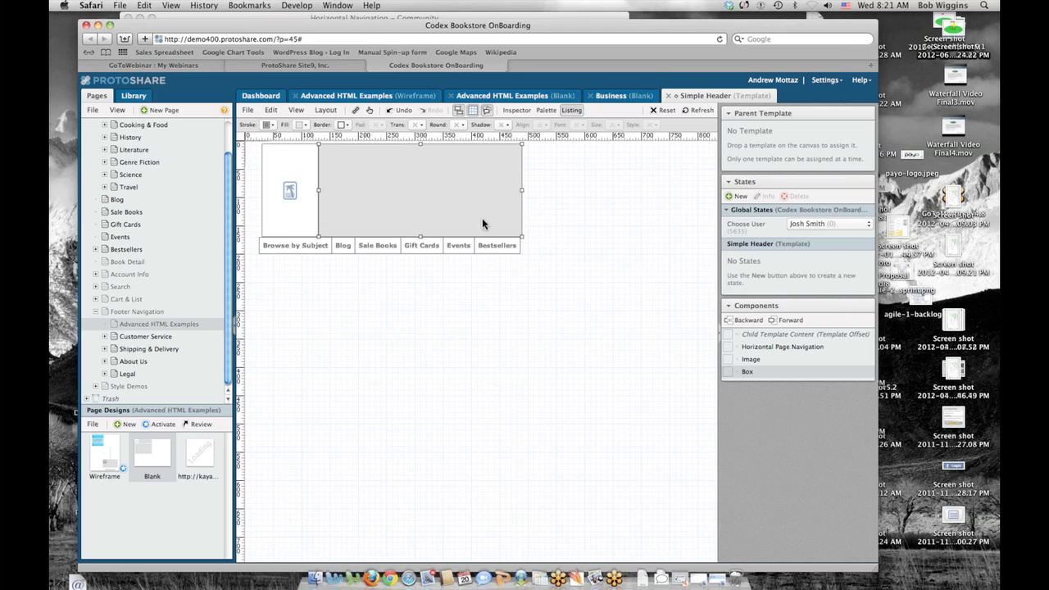
{"action": "left_click", "coordinate": [601, 244]}
{"action": "key", "text": "super+z"}
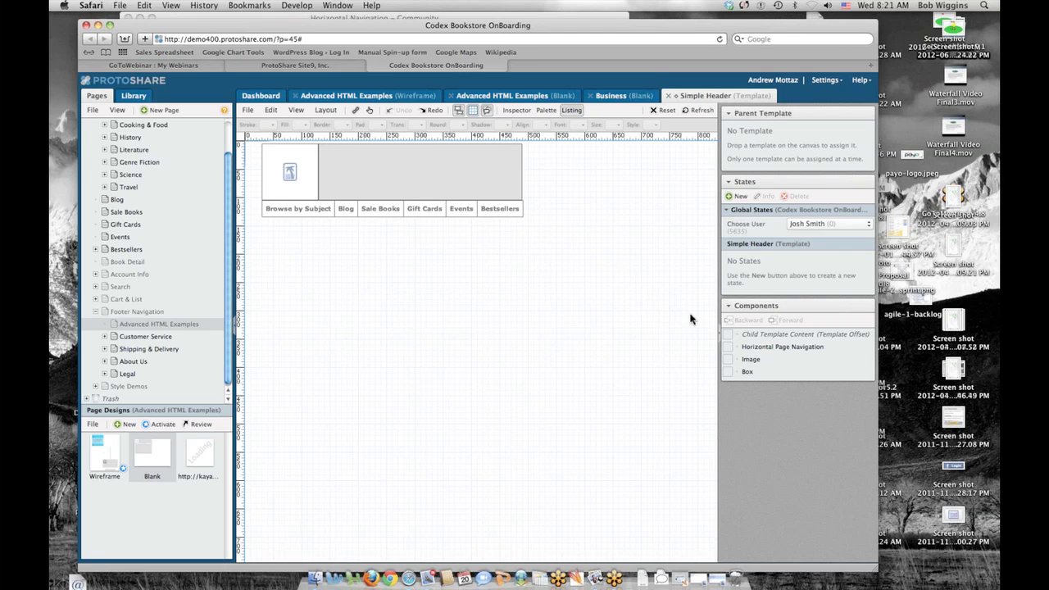
- Unlock the Child Template Content offset in the Simple Header template, place it just beneath the navigation's left edge, and lock its position
{"action": "left_click", "coordinate": [776, 334]}
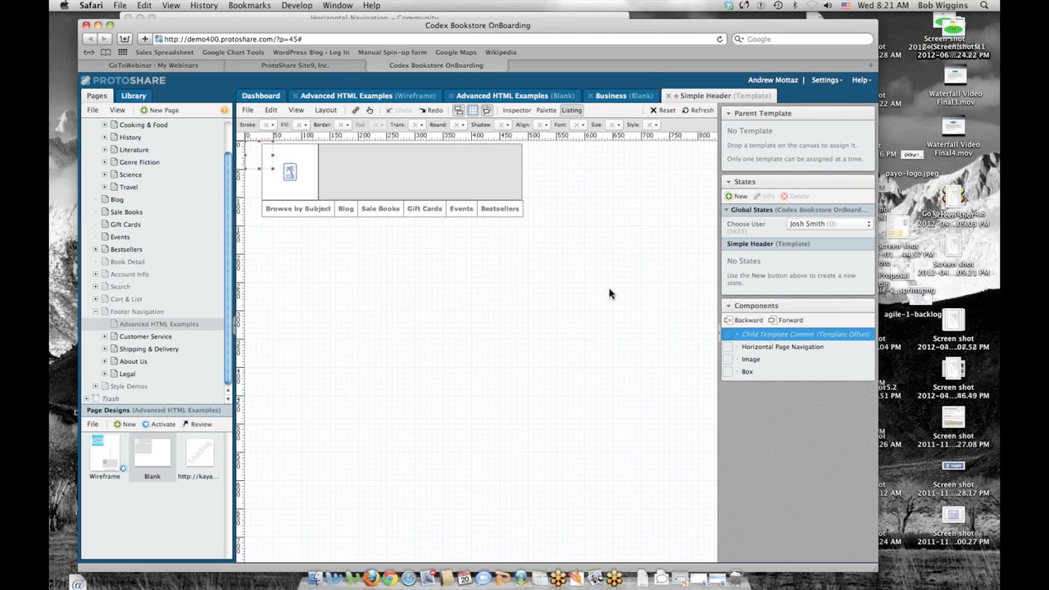
{"action": "right_click", "coordinate": [773, 335]}
{"action": "left_click", "coordinate": [789, 360]}
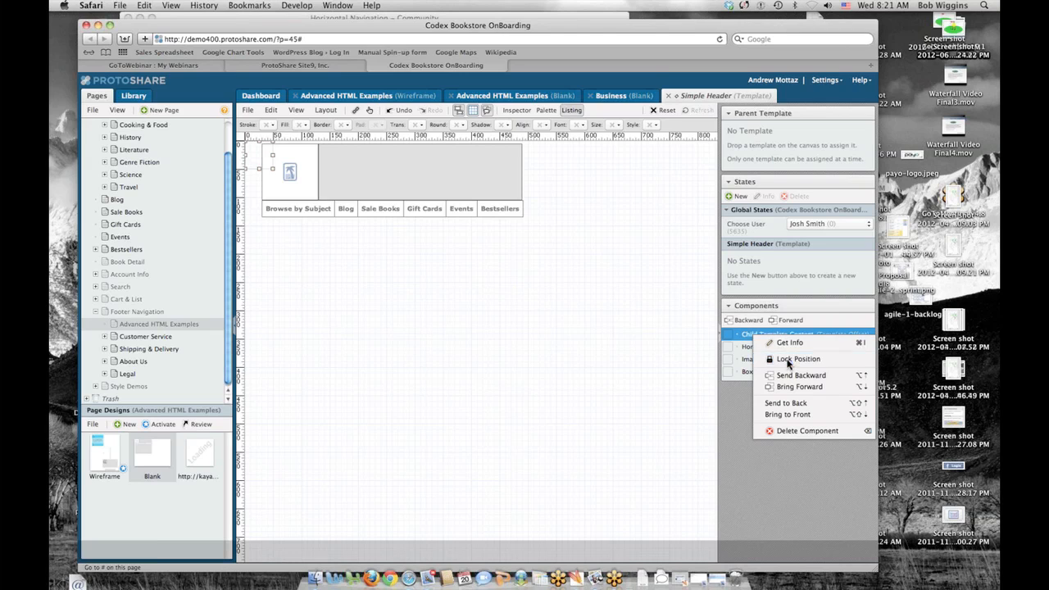
{"action": "left_click_drag", "start_coordinate": [254, 165], "coordinate": [269, 237]}
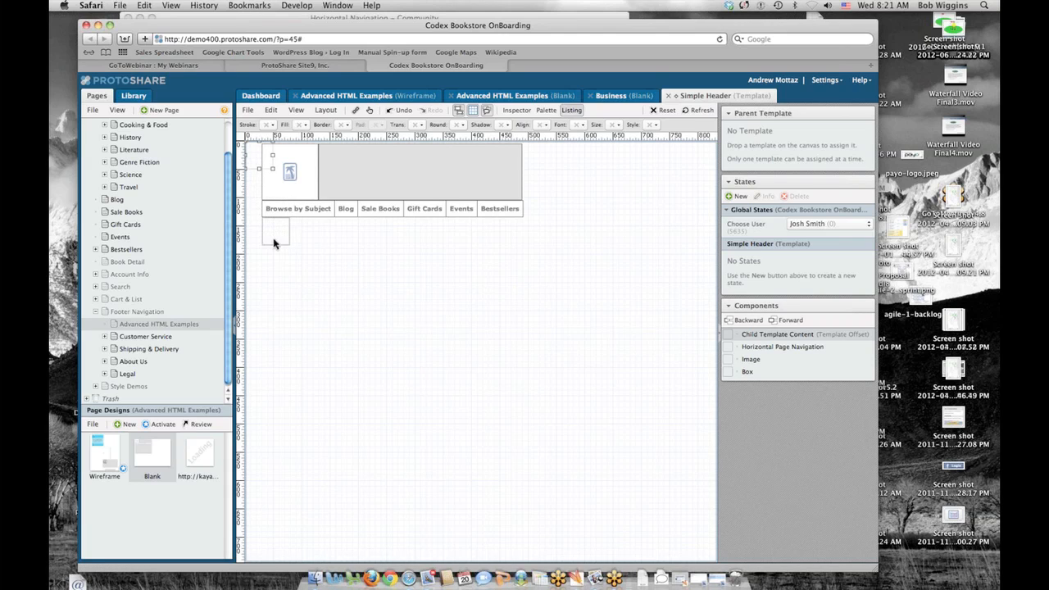
{"action": "right_click", "coordinate": [772, 338]}
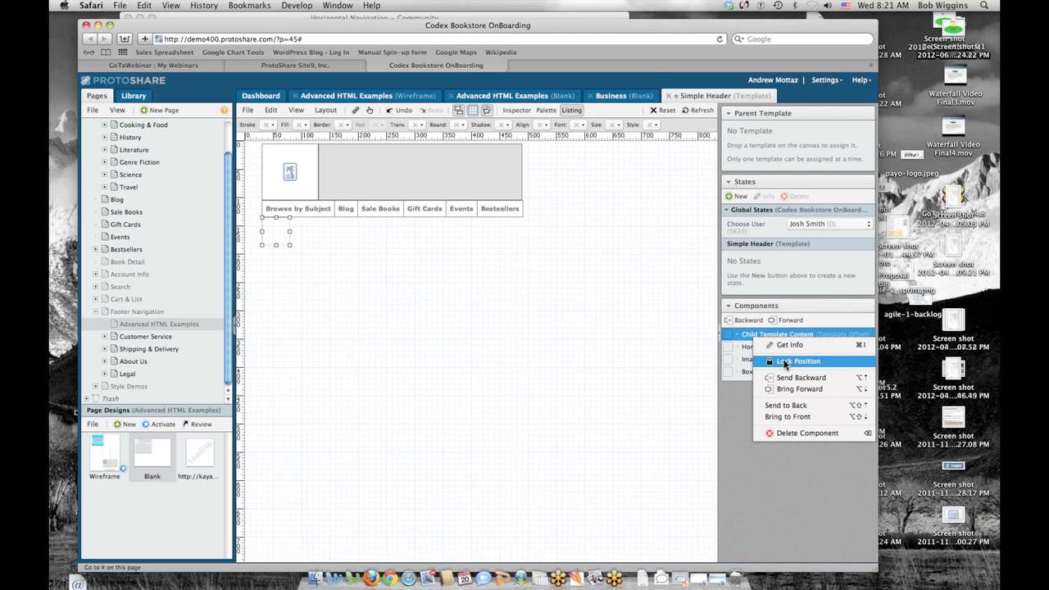
{"action": "left_click", "coordinate": [774, 358]}
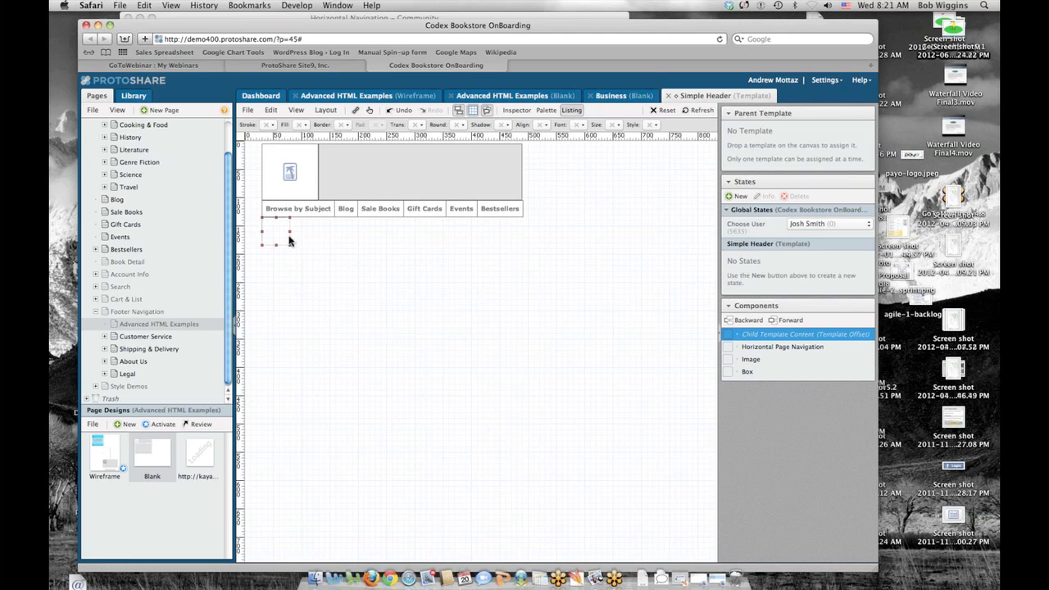
- Refresh the Advanced HTML Examples page with the template changes and move its content box directly beneath the navigation, aligned with its left edge
{"action": "left_click", "coordinate": [514, 96]}
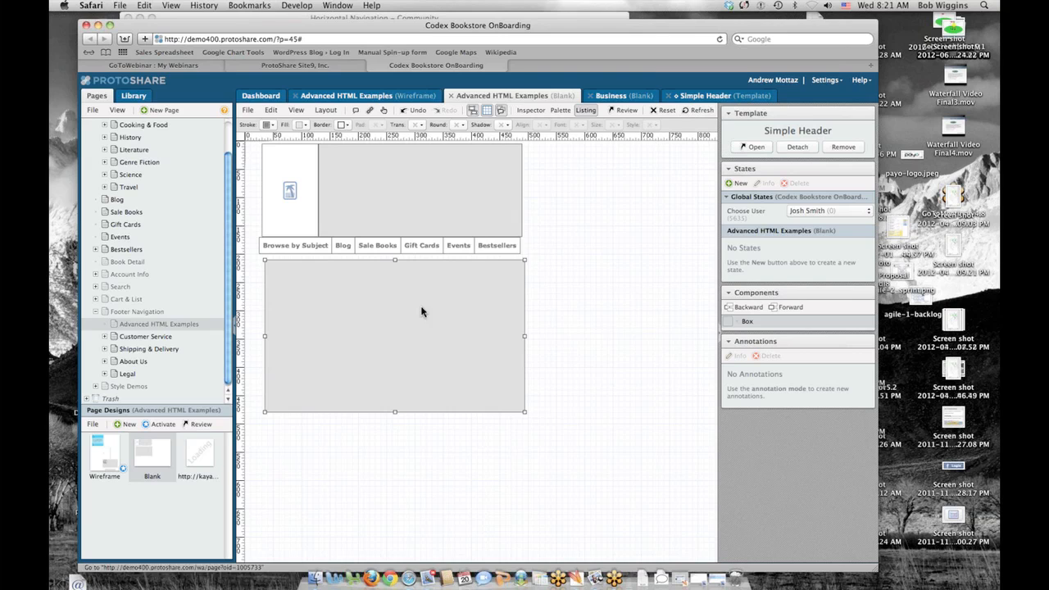
{"action": "left_click", "coordinate": [697, 109]}
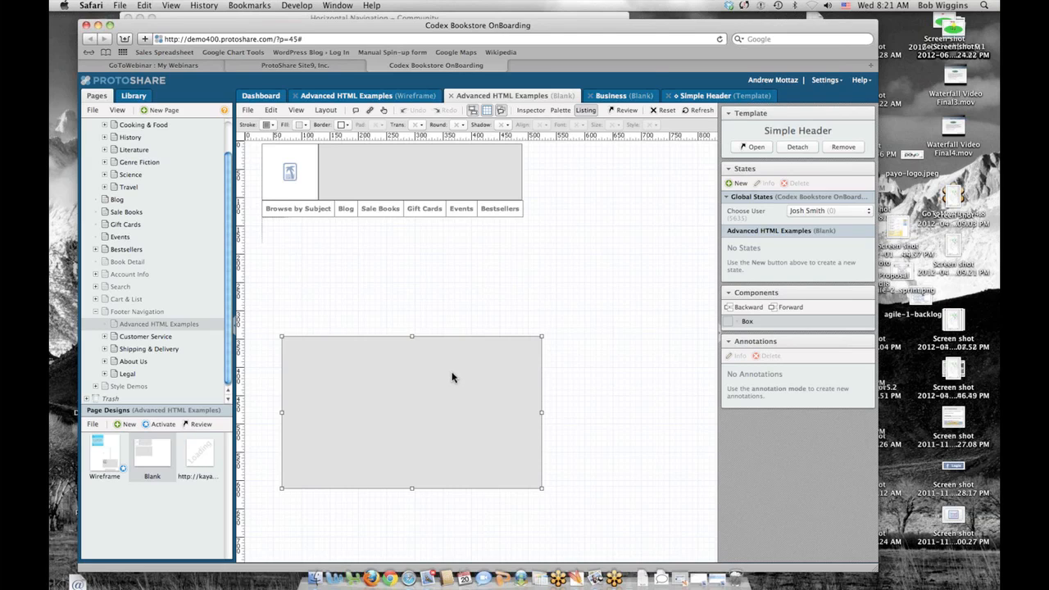
{"action": "left_click_drag", "start_coordinate": [456, 376], "coordinate": [433, 255]}
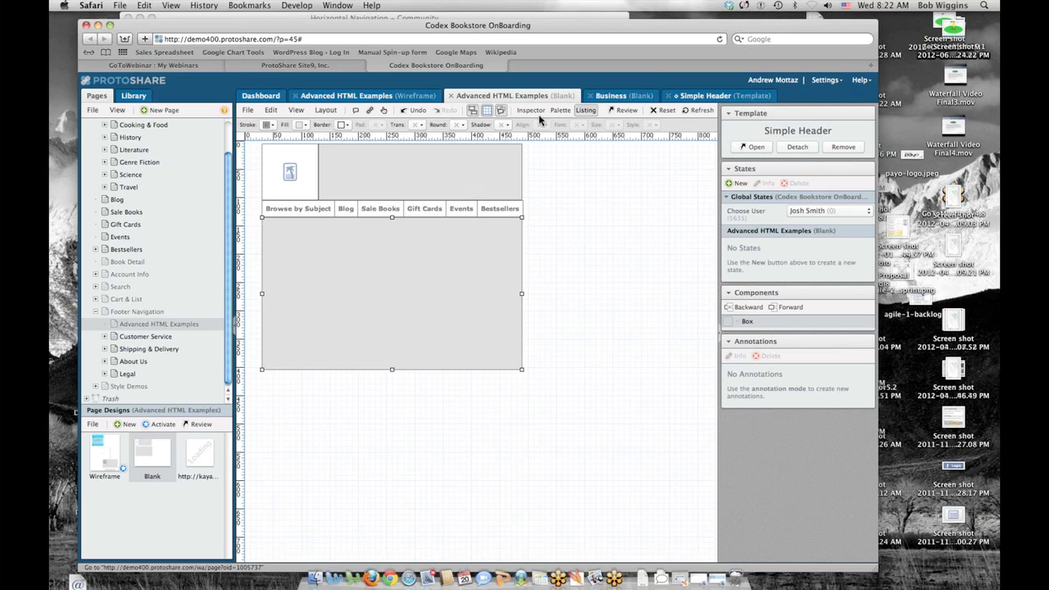
- Unlock the Child Template Content offset in the Simple Header template and move it well below the navigation
{"action": "left_click", "coordinate": [718, 97]}
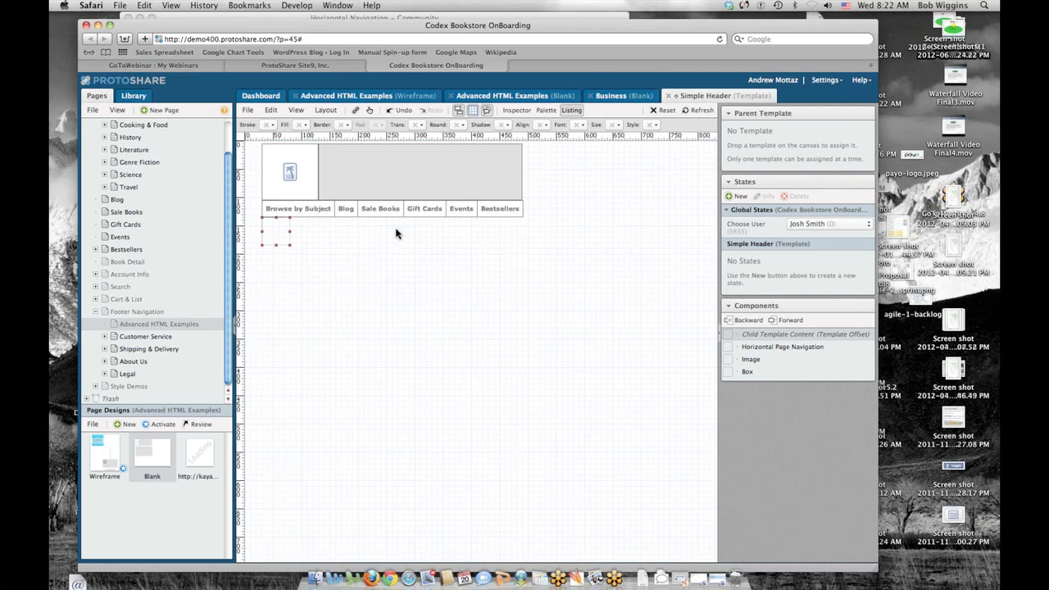
{"action": "right_click", "coordinate": [763, 334]}
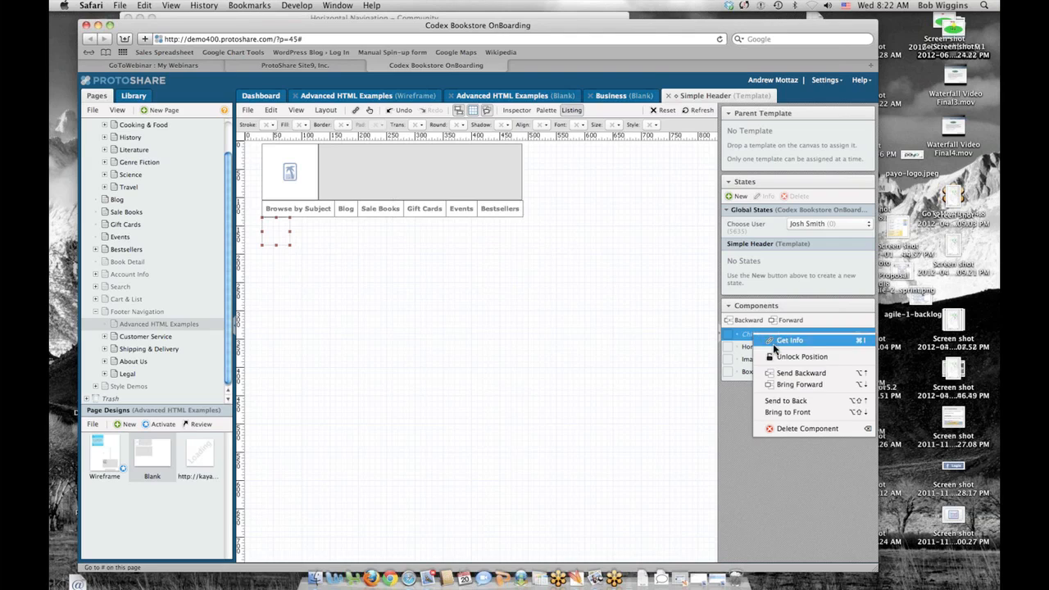
{"action": "left_click", "coordinate": [779, 358]}
{"action": "left_click_drag", "start_coordinate": [278, 232], "coordinate": [293, 298]}
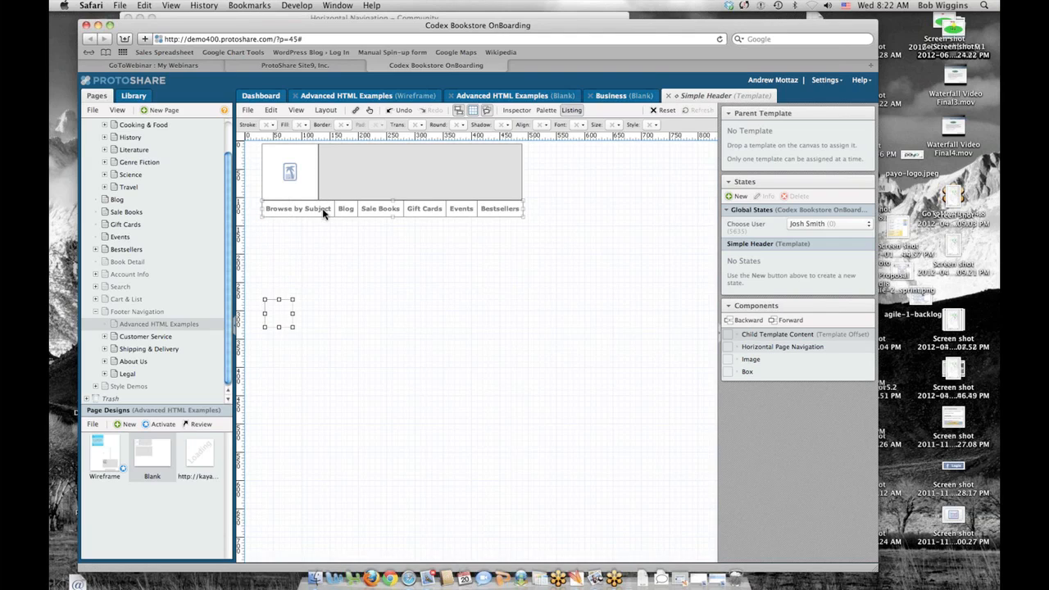
- Heighten the header by lowering the navigation and stretching the box and image placeholder to meet it, with the Child Template Content offset directly beneath
{"action": "left_click_drag", "start_coordinate": [322, 208], "coordinate": [324, 276]}
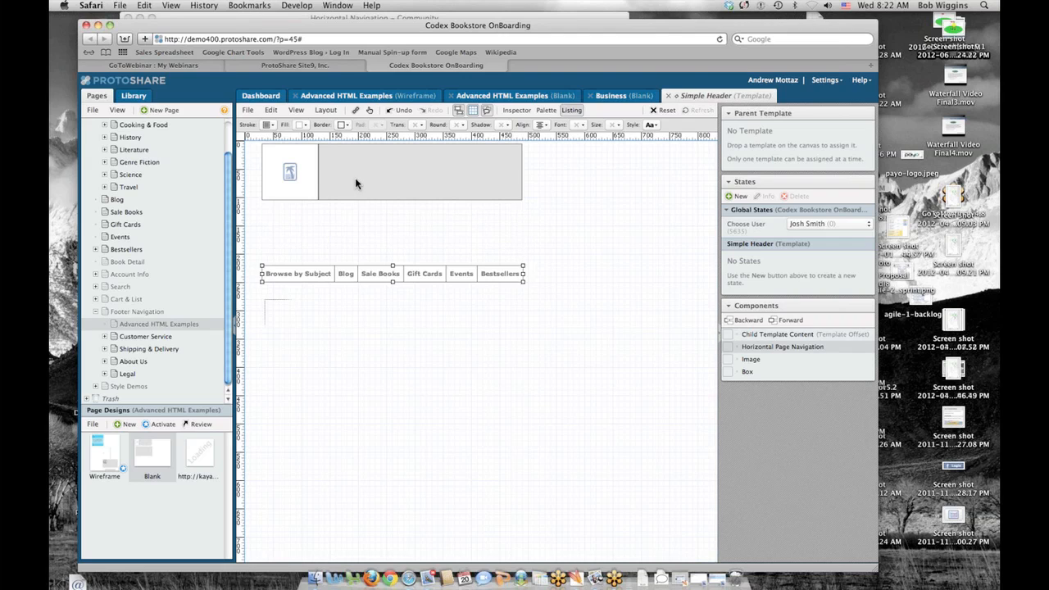
{"action": "left_click", "coordinate": [355, 180]}
{"action": "left_click_drag", "start_coordinate": [421, 198], "coordinate": [421, 264]}
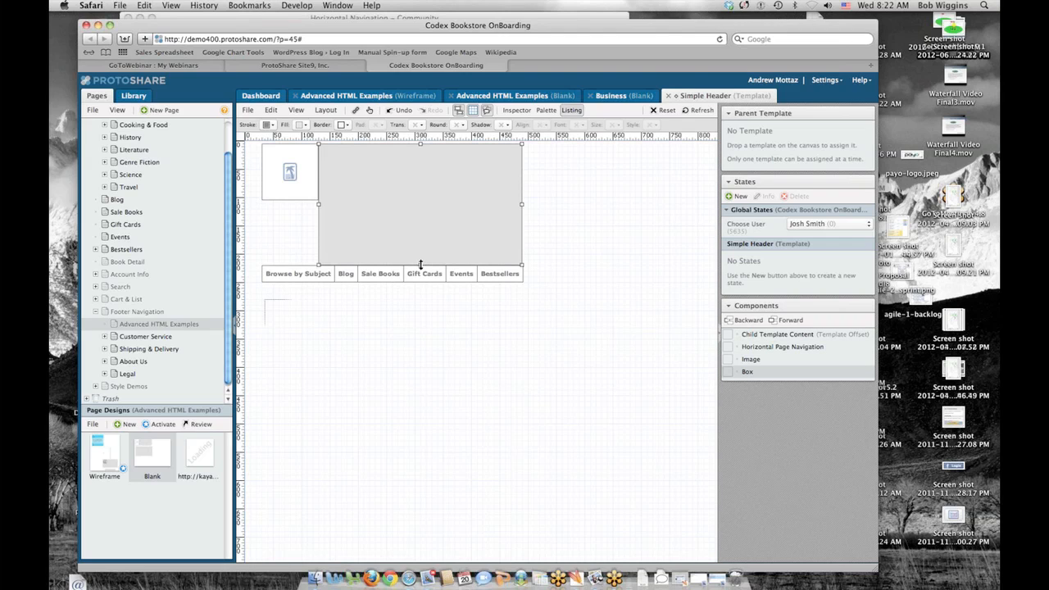
{"action": "left_click", "coordinate": [297, 181]}
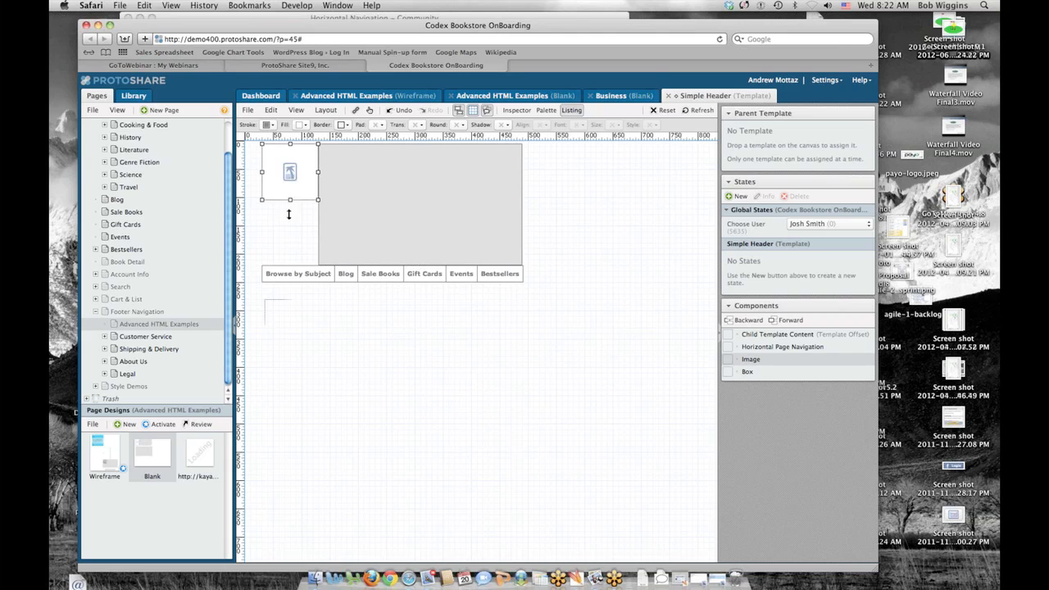
{"action": "left_click_drag", "start_coordinate": [290, 200], "coordinate": [299, 266]}
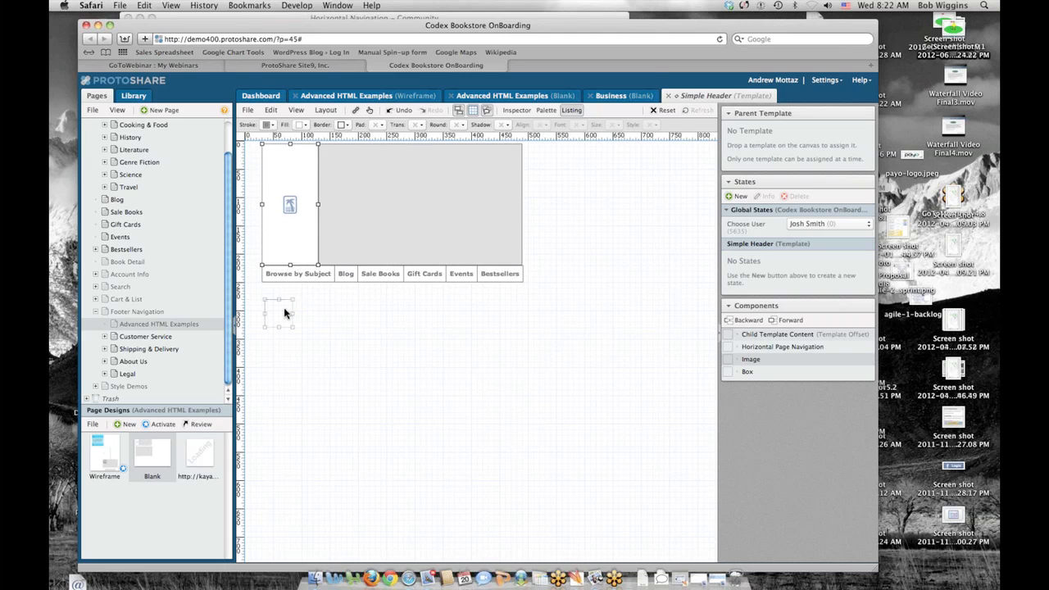
{"action": "left_click", "coordinate": [279, 305]}
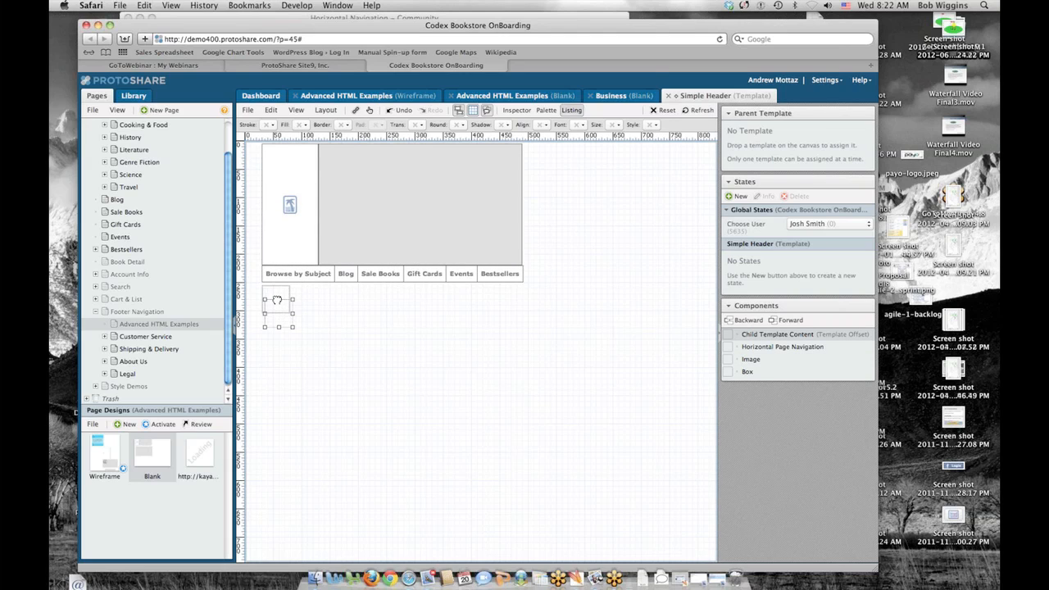
{"action": "left_click", "coordinate": [339, 305]}
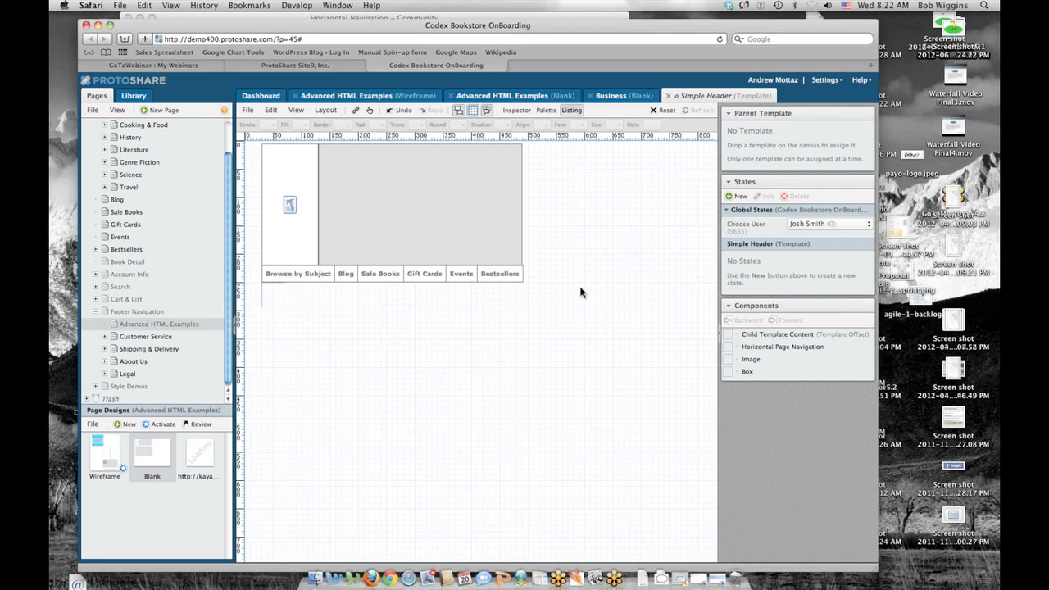
- Refresh the Advanced HTML Examples page to load the taller header and the new template offset
{"action": "left_click", "coordinate": [513, 99]}
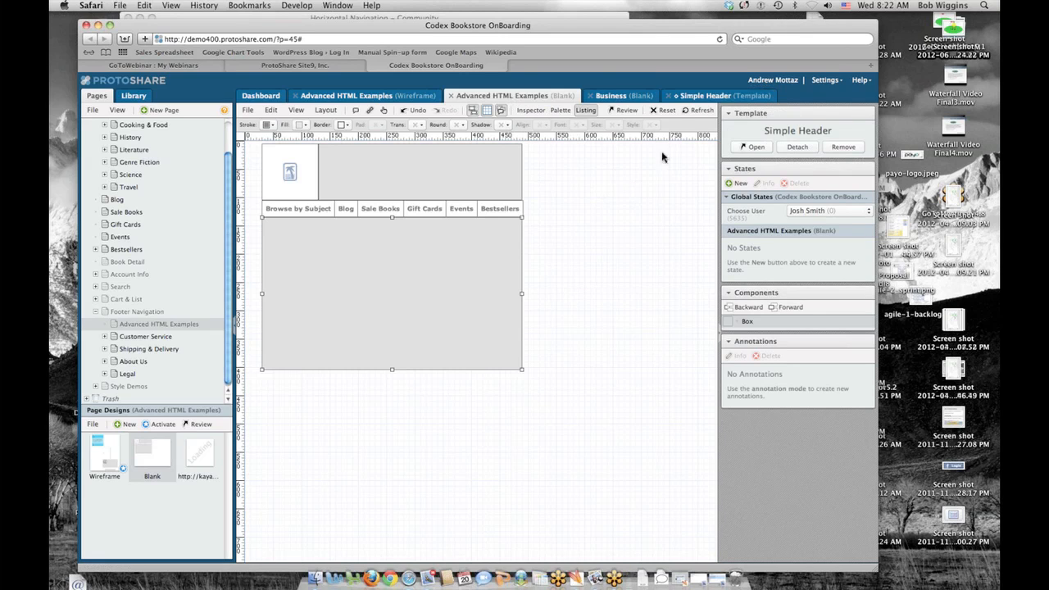
{"action": "left_click", "coordinate": [693, 110]}
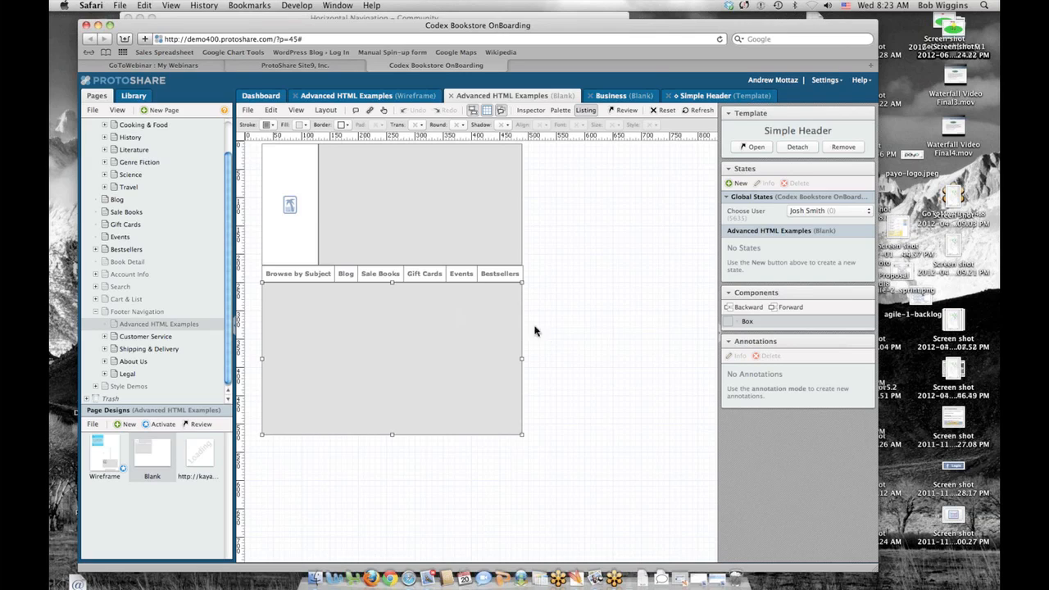
{"action": "left_click", "coordinate": [604, 327]}
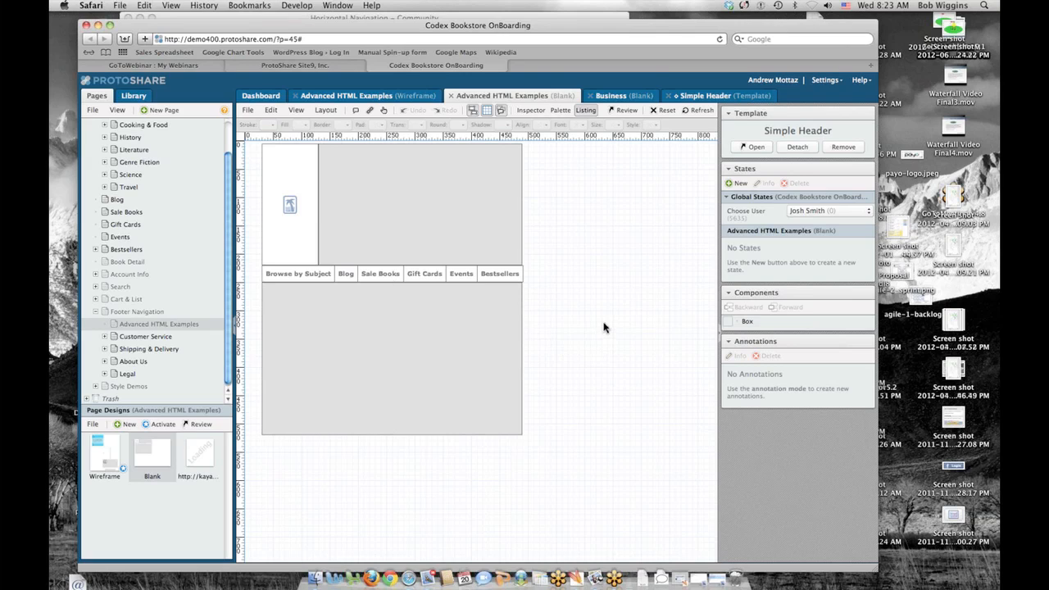
- Delete the content box from the Advanced HTML Examples page
{"action": "left_click", "coordinate": [445, 328]}
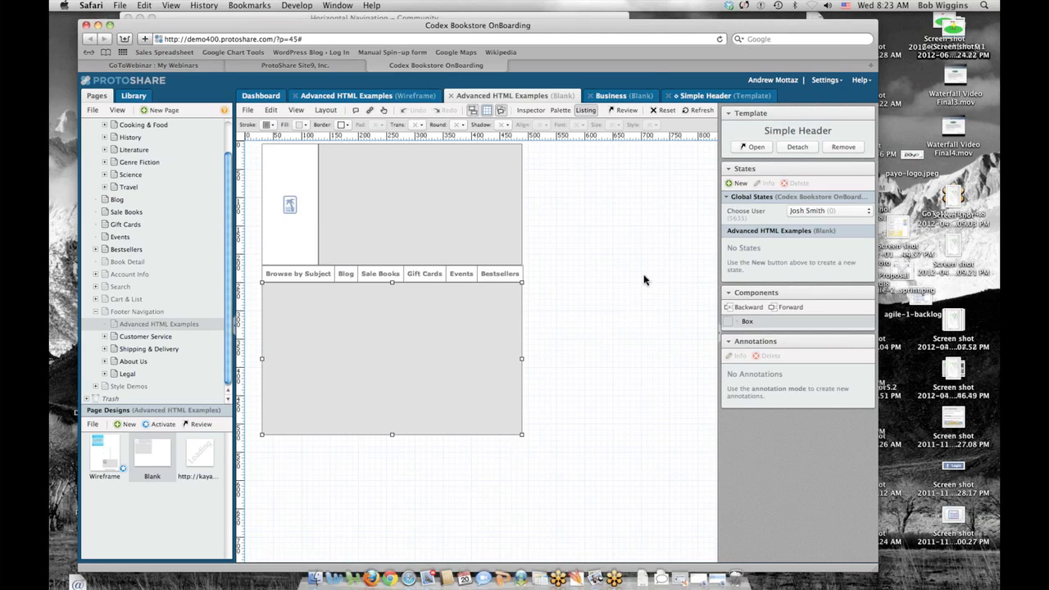
{"action": "left_click", "coordinate": [994, 45]}
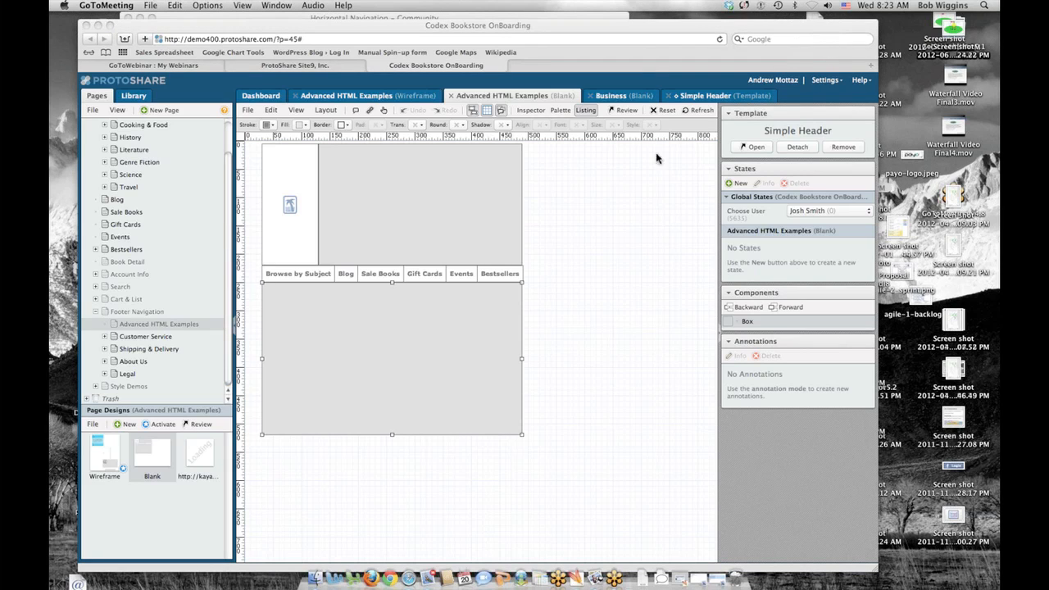
{"action": "left_click", "coordinate": [394, 97]}
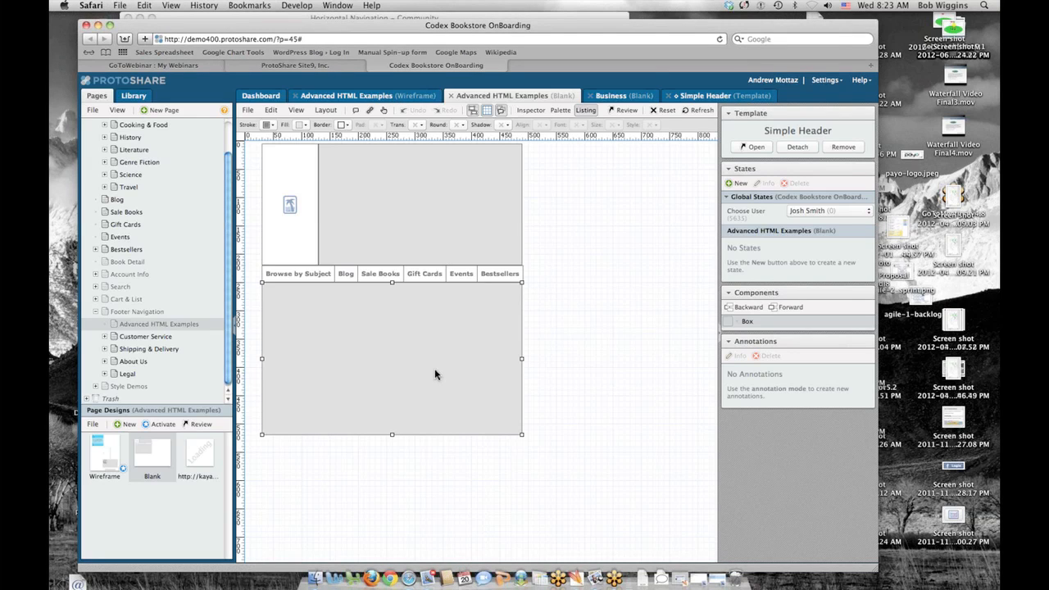
{"action": "key", "text": "Delete"}
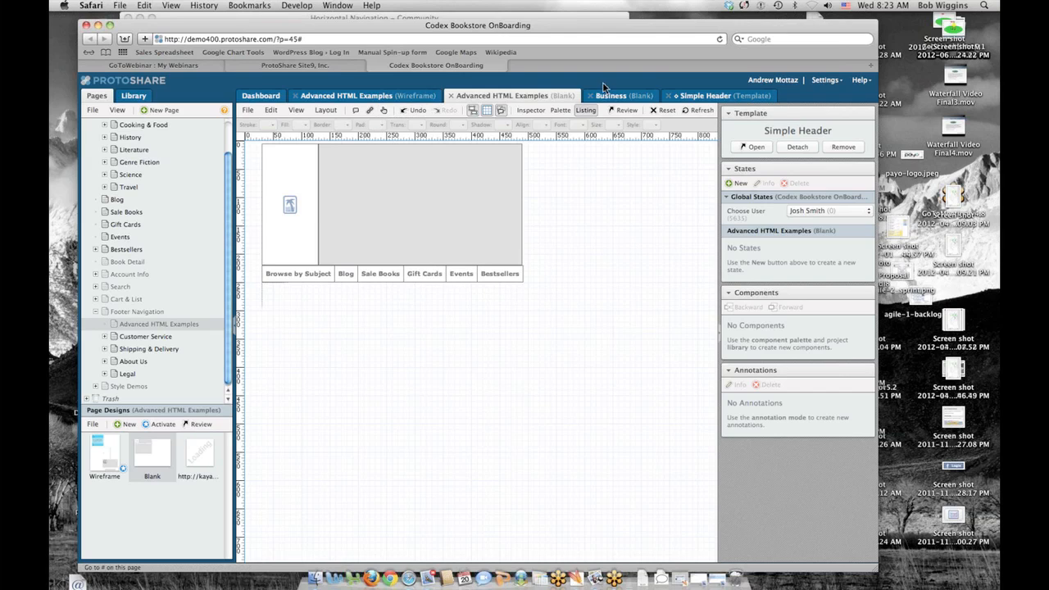
- Open the properties of the Simple Header template's horizontal navigation and turn off Hide Starting Pages
{"action": "left_click", "coordinate": [723, 100]}
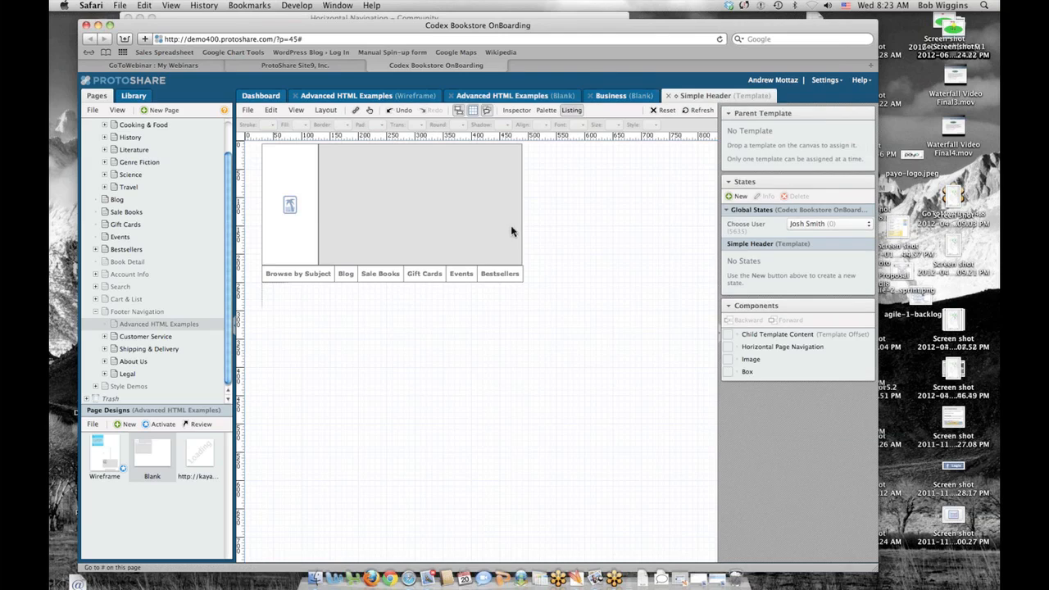
{"action": "left_click", "coordinate": [419, 278]}
{"action": "double_click", "coordinate": [429, 280]}
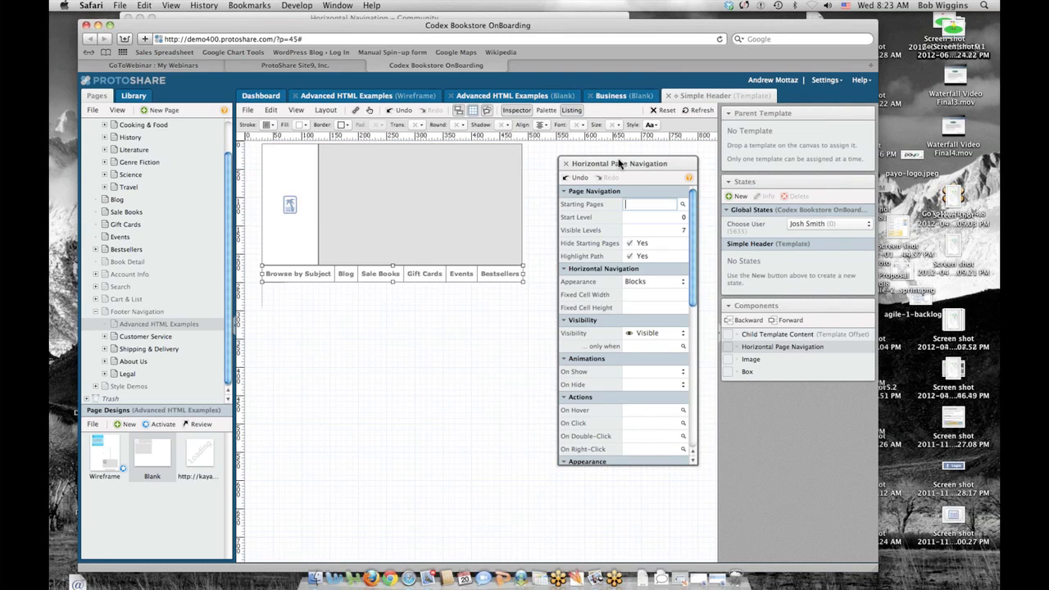
{"action": "left_click_drag", "start_coordinate": [614, 162], "coordinate": [612, 162]}
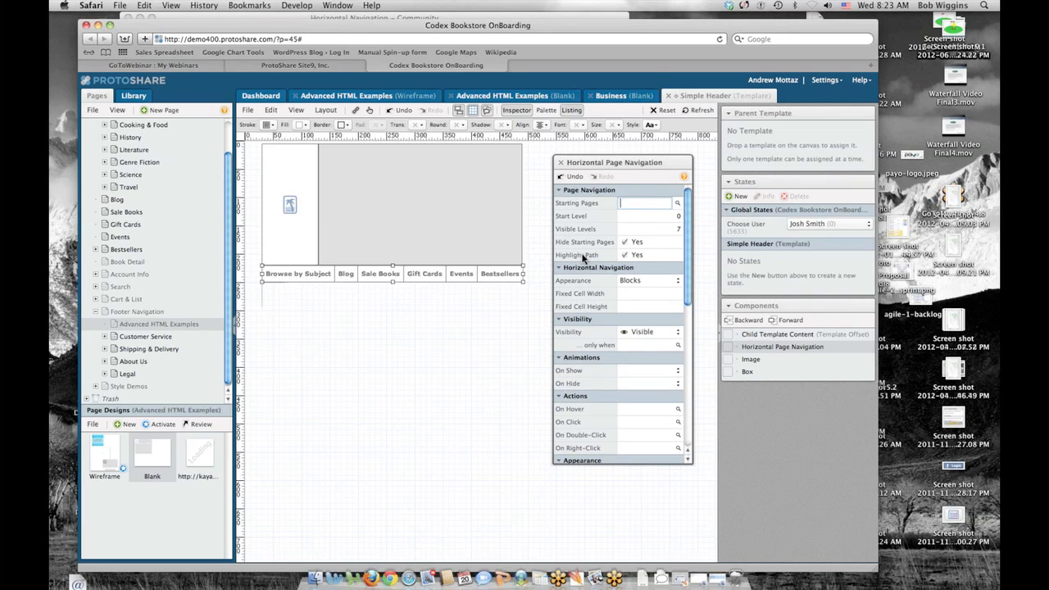
{"action": "left_click", "coordinate": [625, 243]}
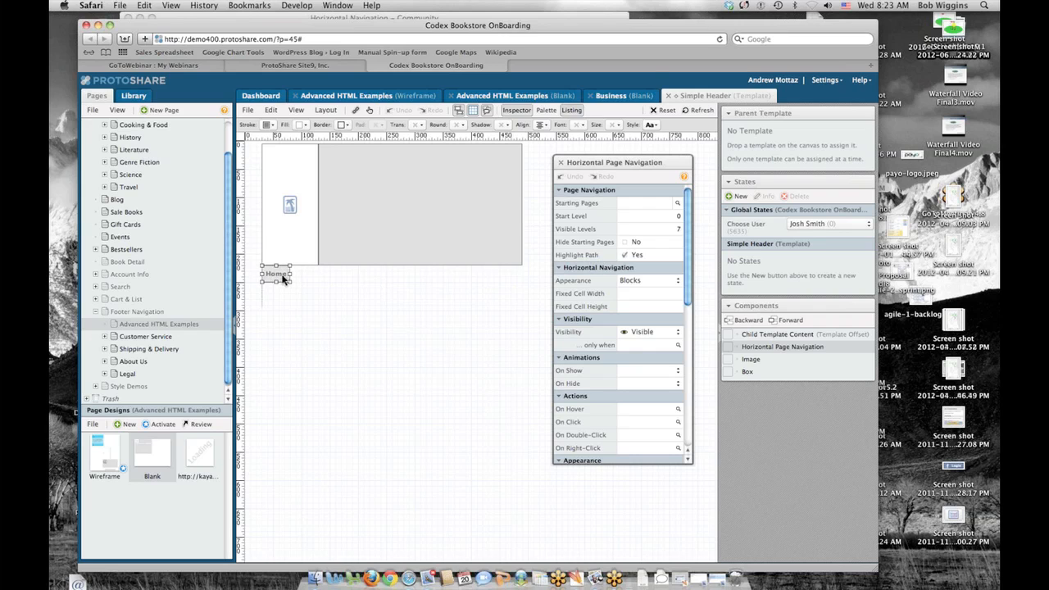
{"action": "left_click_drag", "start_coordinate": [607, 162], "coordinate": [585, 152]}
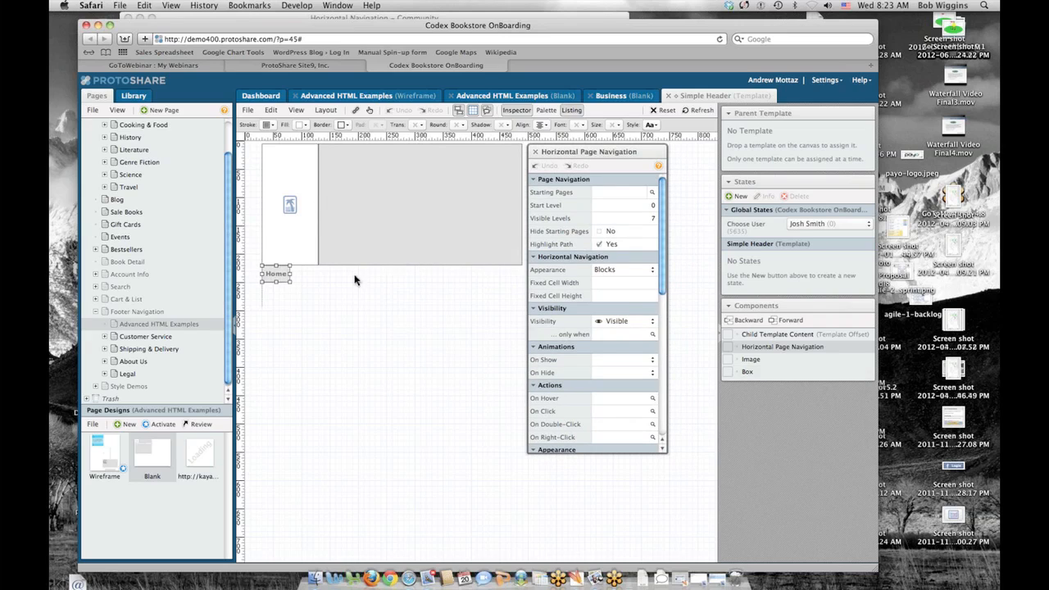
{"action": "scroll", "coordinate": [227, 222], "scroll_direction": "up", "scroll_amount": 3}
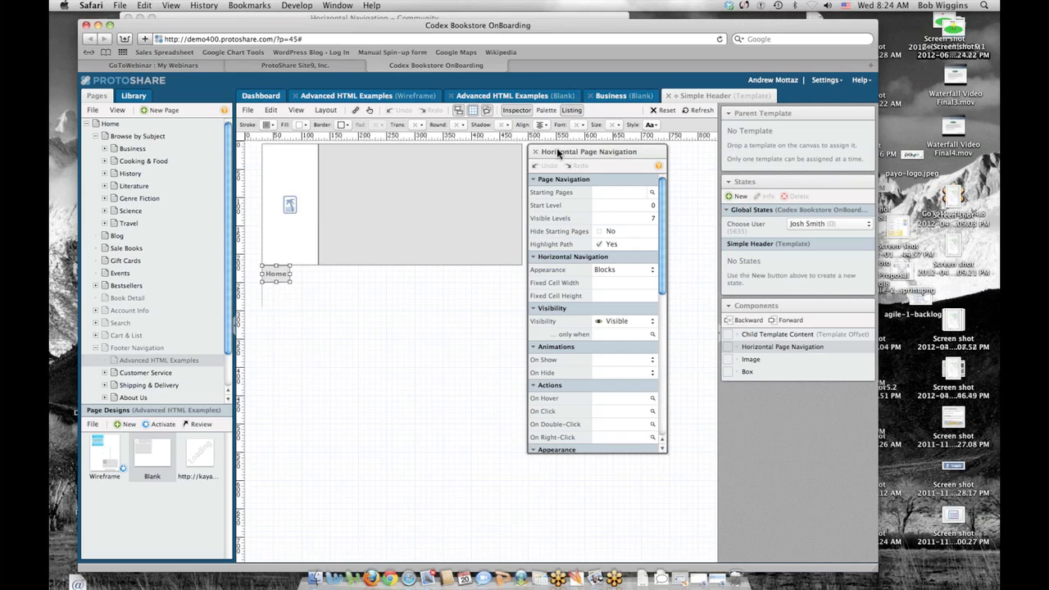
- Turn Hide Starting Pages back on and shift the horizontal navigation to the right, leaving a gap before Browse by Subject
{"action": "left_click_drag", "start_coordinate": [562, 153], "coordinate": [563, 150]}
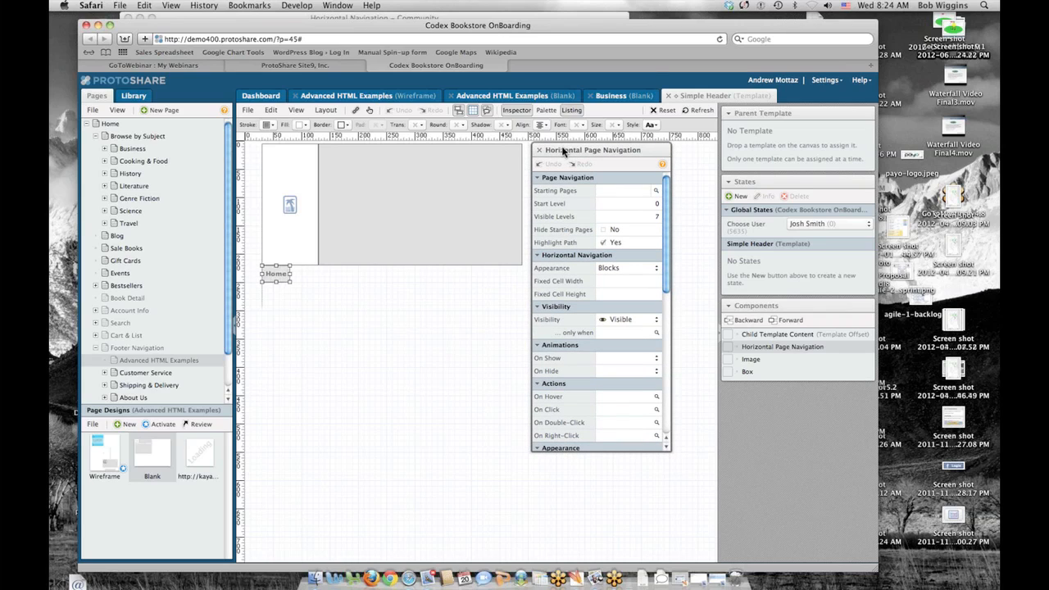
{"action": "left_click", "coordinate": [604, 230]}
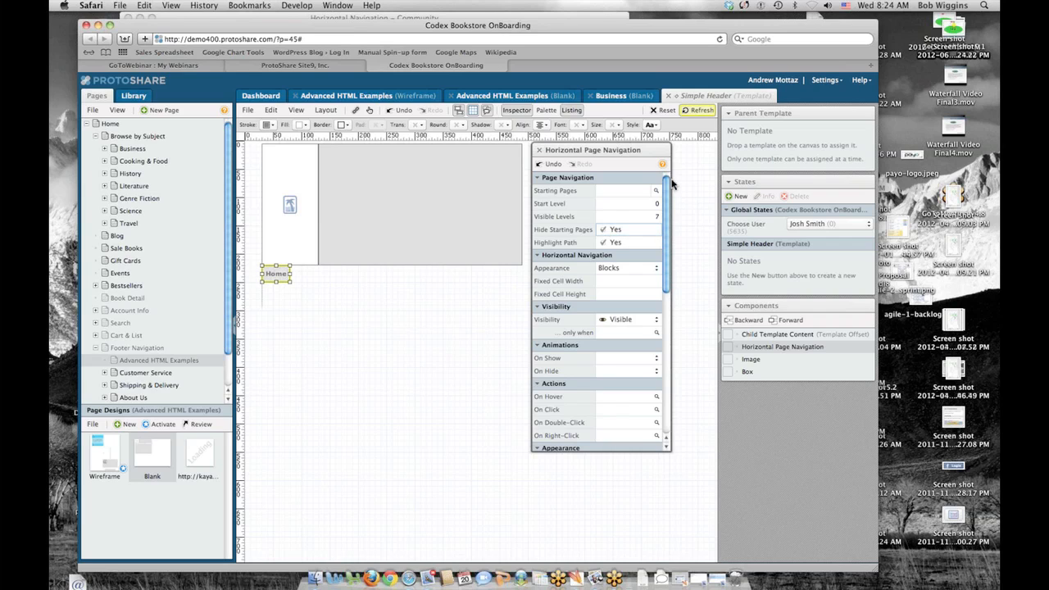
{"action": "left_click_drag", "start_coordinate": [619, 152], "coordinate": [673, 184]}
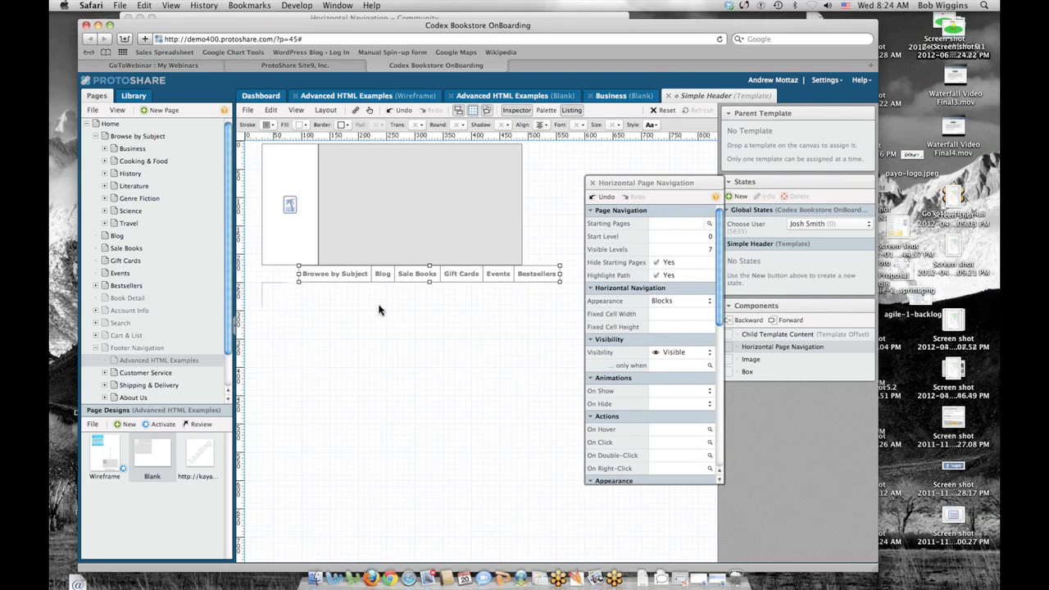
{"action": "left_click", "coordinate": [379, 308]}
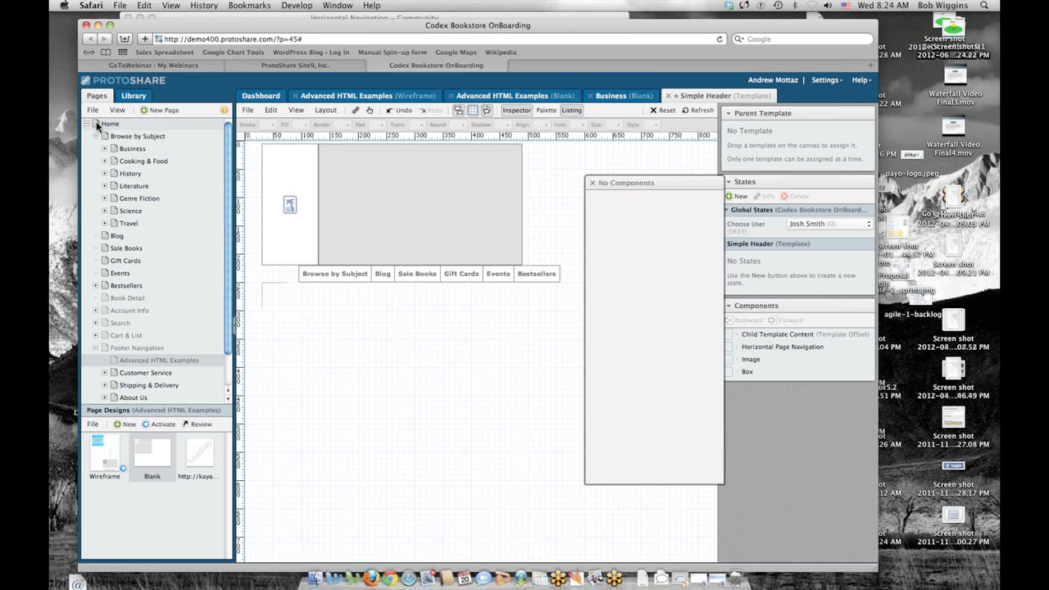
- Add a button linking to the Home page to the Simple Header template and align it in the gap before Browse by Subject
{"action": "left_click_drag", "start_coordinate": [97, 125], "coordinate": [264, 279]}
{"action": "left_click_drag", "start_coordinate": [392, 282], "coordinate": [294, 281]}
{"action": "left_click", "coordinate": [280, 284]}
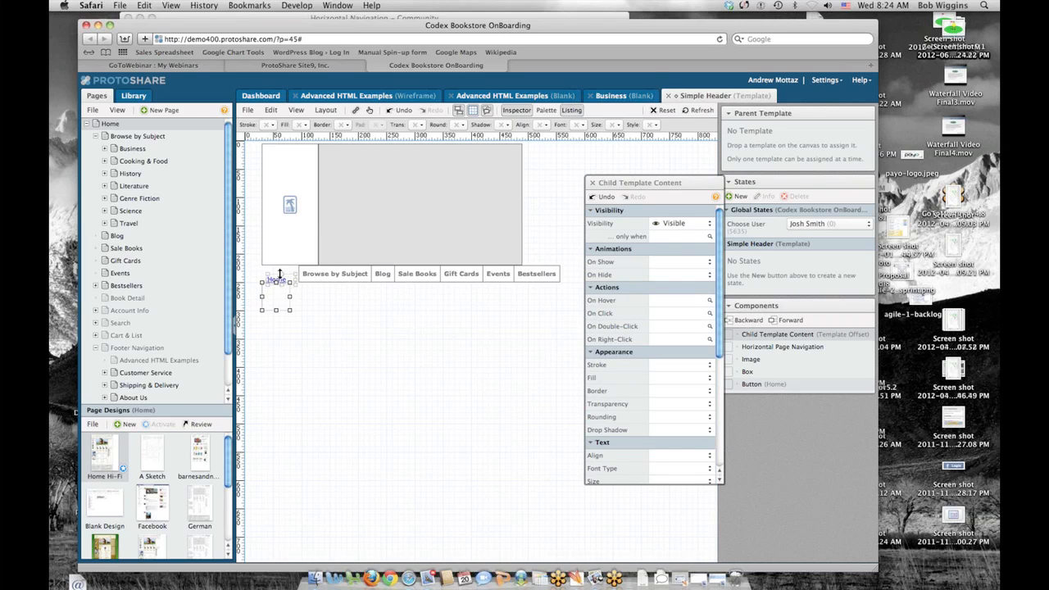
{"action": "left_click", "coordinate": [278, 276]}
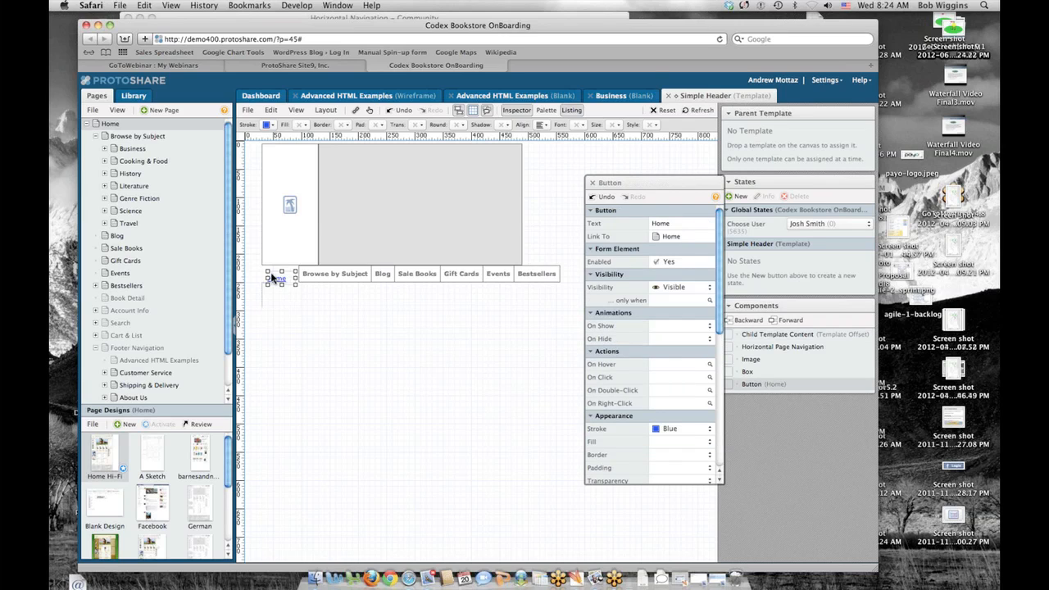
{"action": "left_click_drag", "start_coordinate": [271, 271], "coordinate": [297, 280]}
{"action": "left_click", "coordinate": [311, 286]}
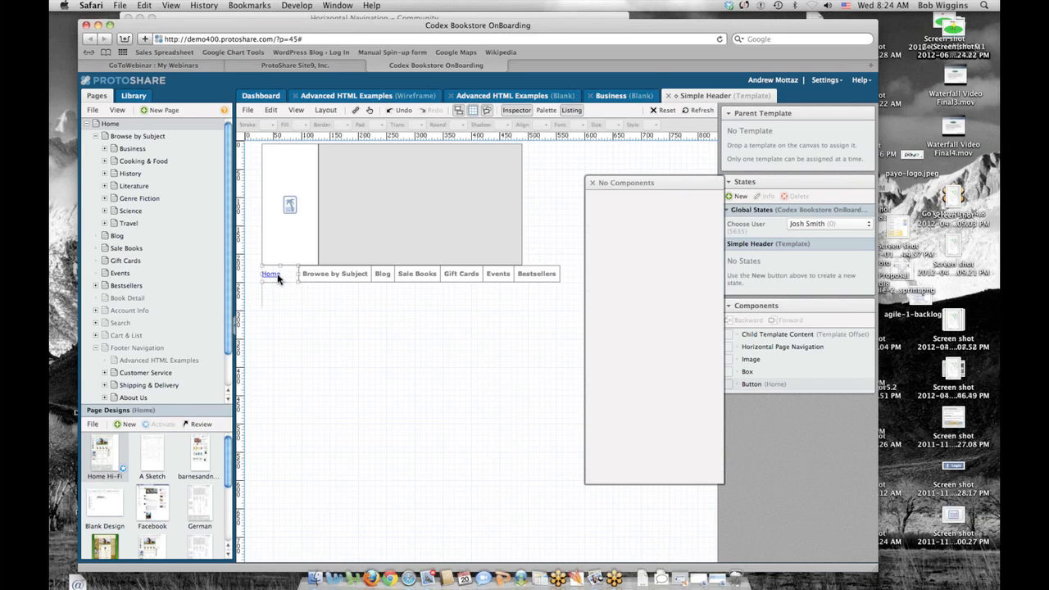
{"action": "left_click", "coordinate": [279, 276]}
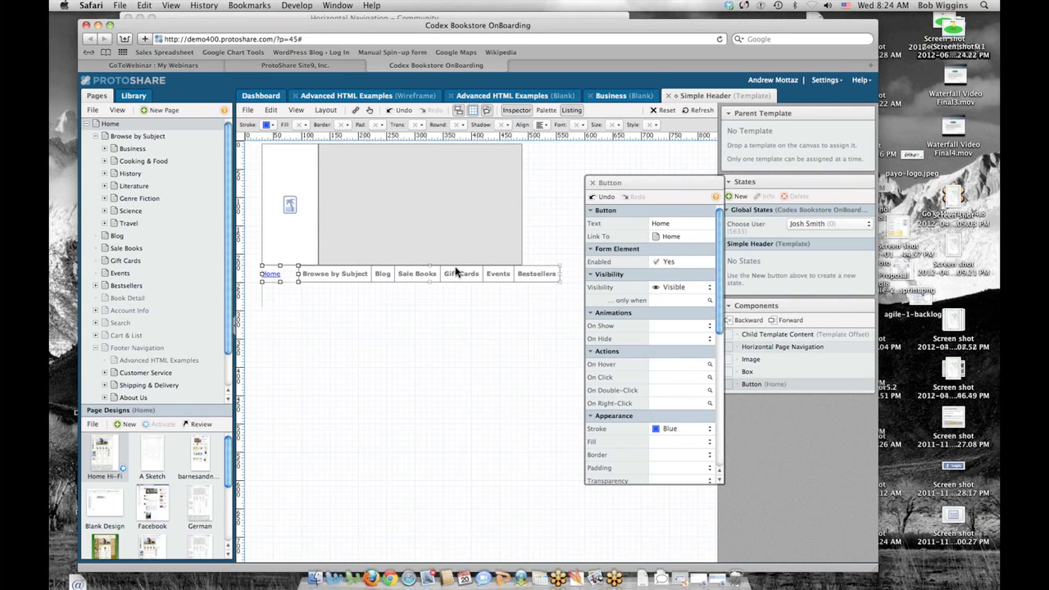
{"action": "left_click_drag", "start_coordinate": [633, 183], "coordinate": [588, 228]}
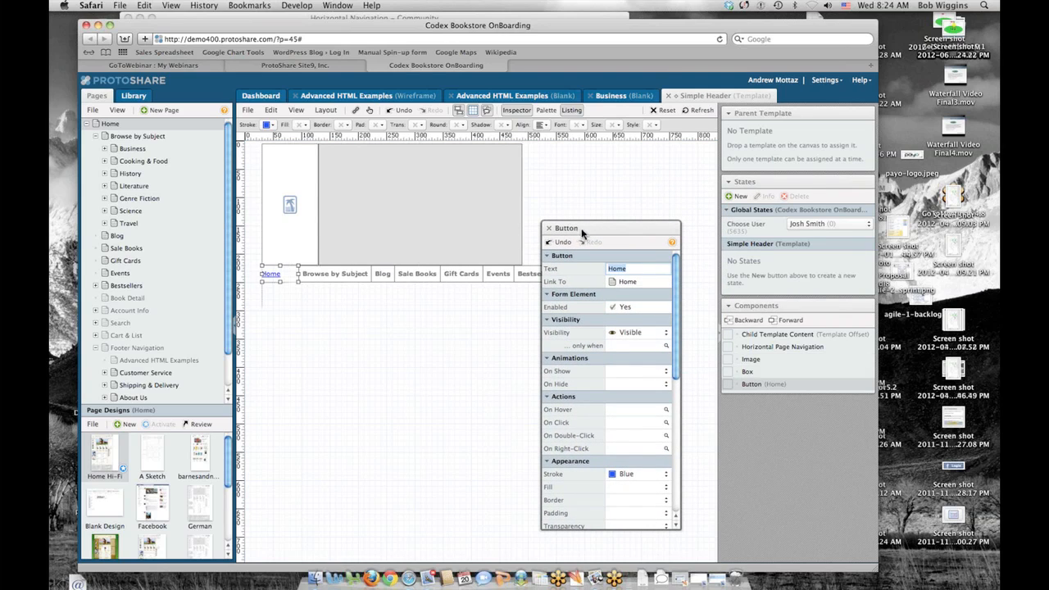
{"action": "left_click", "coordinate": [548, 227]}
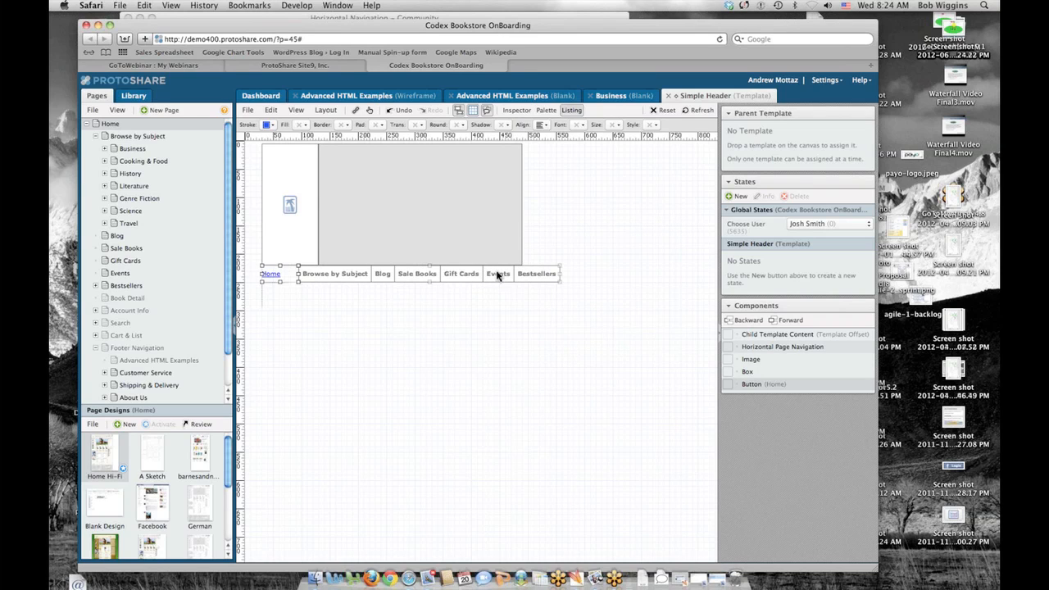
- Duplicate the horizontal page navigation, place the copy in the empty area below the header and open its properties
{"action": "left_click", "coordinate": [497, 276]}
{"action": "key", "text": "super+c"}
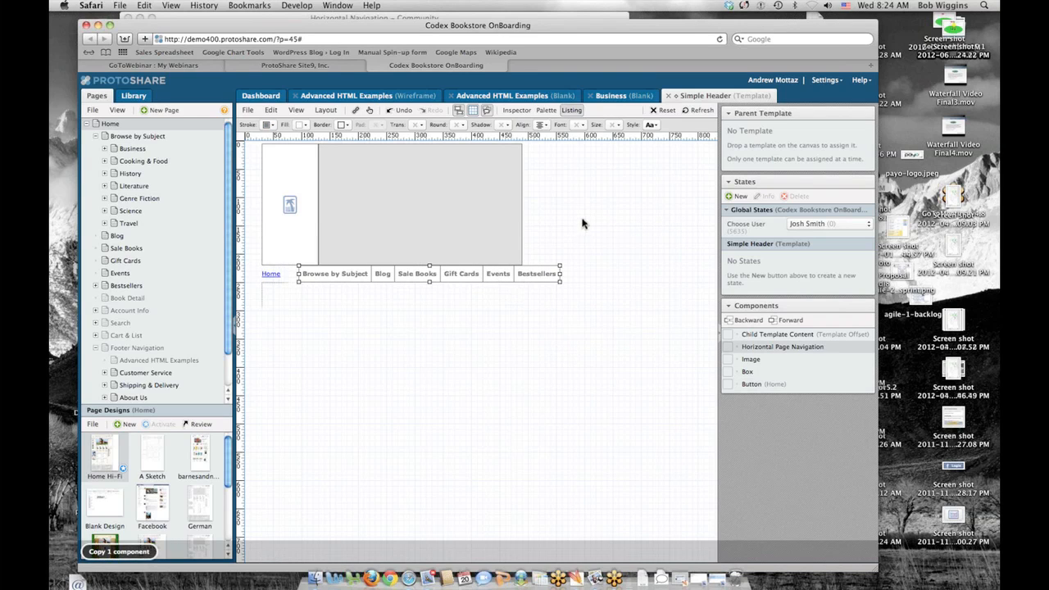
{"action": "key", "text": "super+v"}
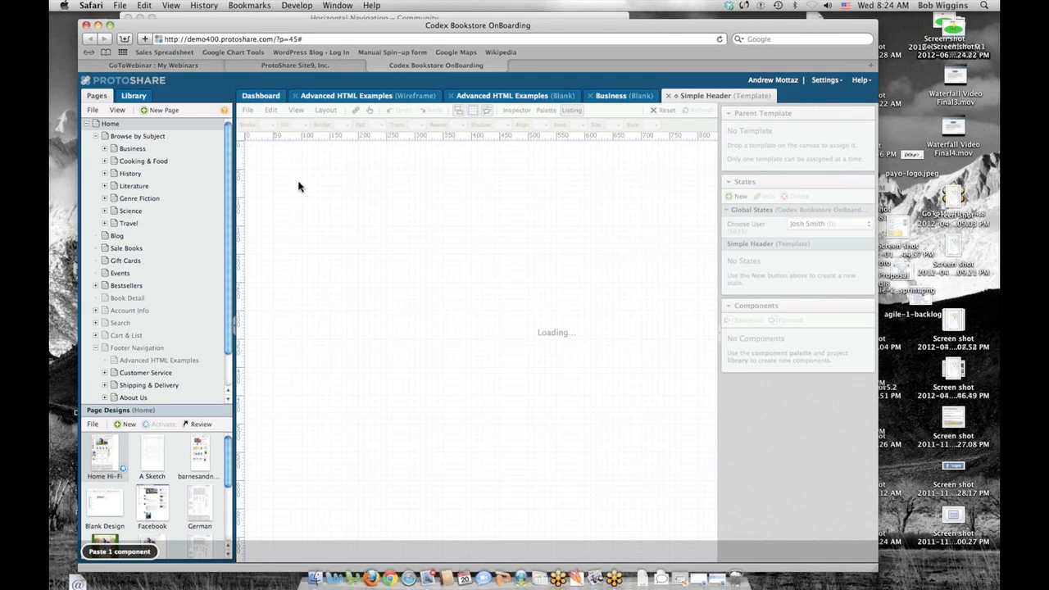
{"action": "left_click_drag", "start_coordinate": [302, 172], "coordinate": [398, 357]}
{"action": "double_click", "coordinate": [403, 357]}
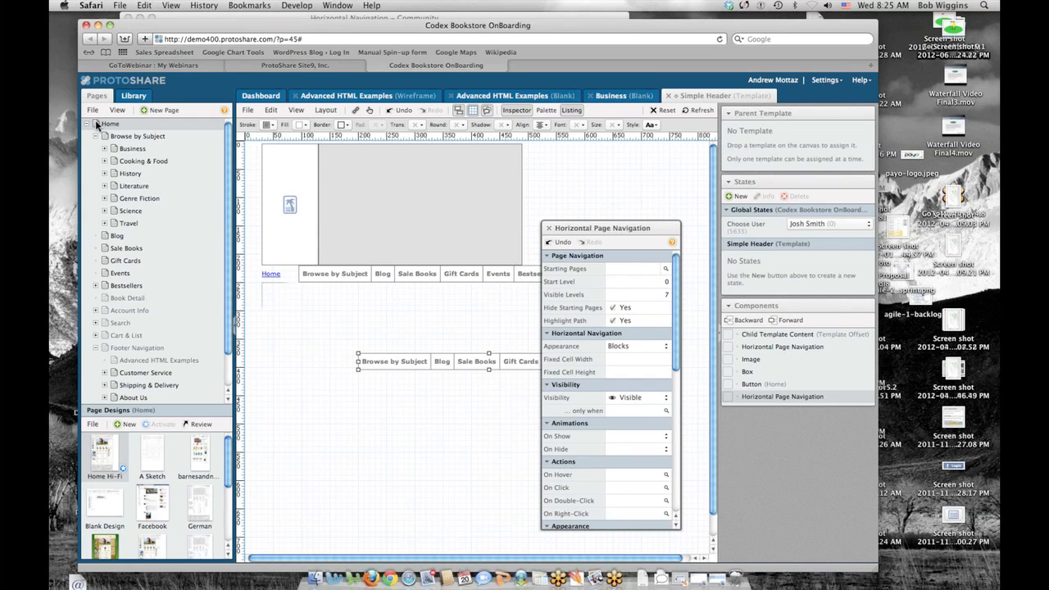
- Set the copied navigation's starting page to Home and turn off Hide Starting Pages
{"action": "left_click_drag", "start_coordinate": [110, 124], "coordinate": [625, 269]}
{"action": "left_click", "coordinate": [612, 308]}
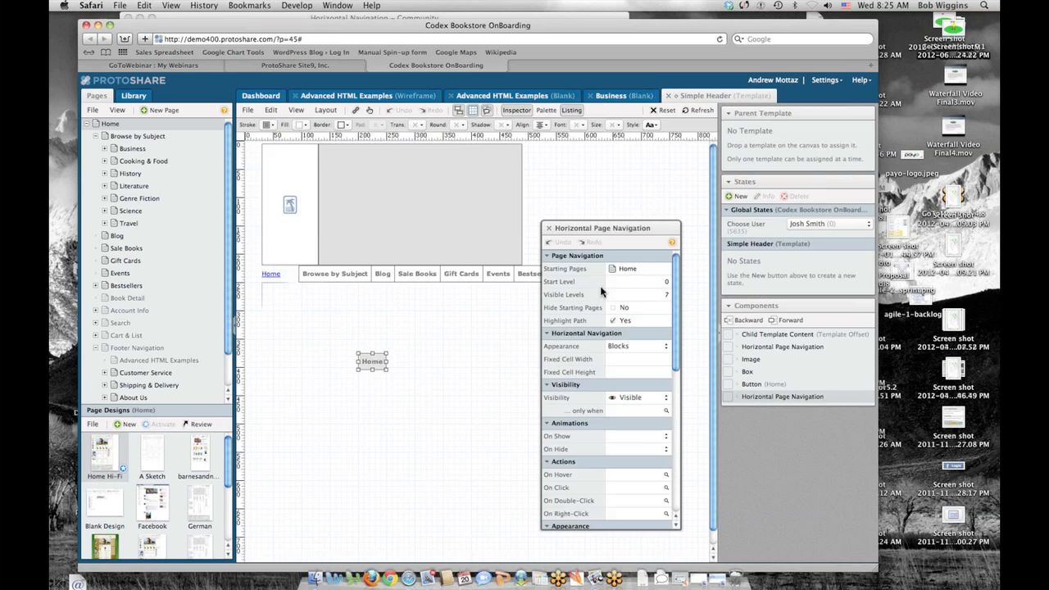
{"action": "left_click_drag", "start_coordinate": [595, 225], "coordinate": [603, 217]}
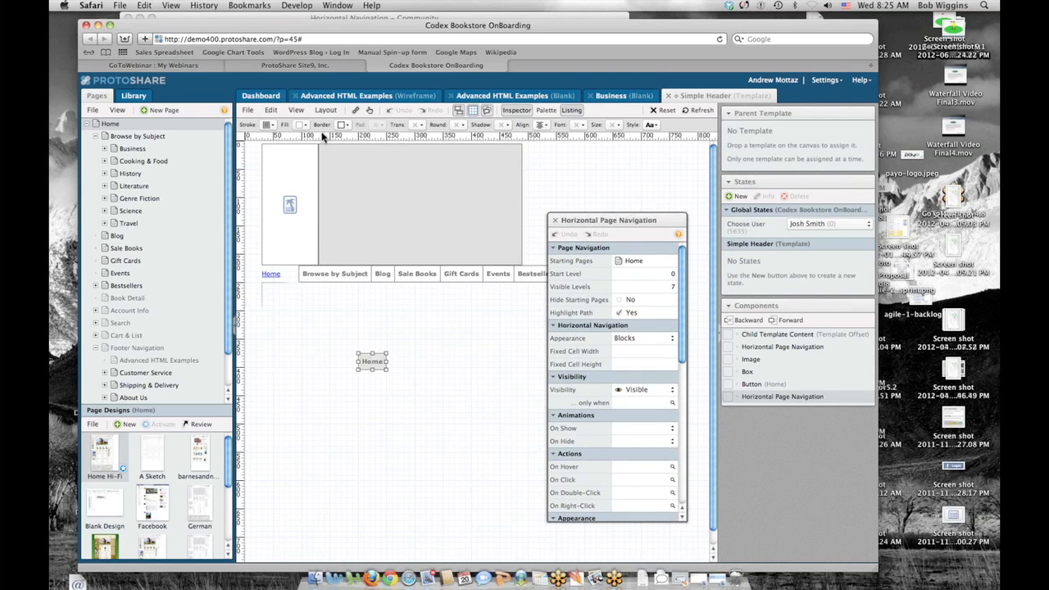
- Test the copied Home navigation to check which subpages drop down from it
{"action": "left_click", "coordinate": [369, 109]}
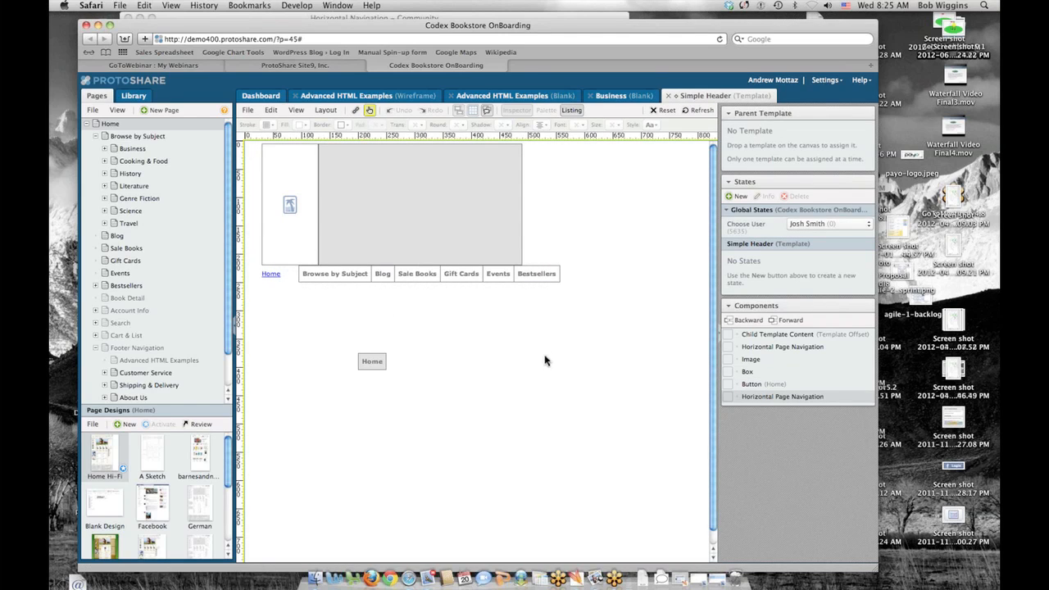
{"action": "mouse_move", "coordinate": [381, 401]}
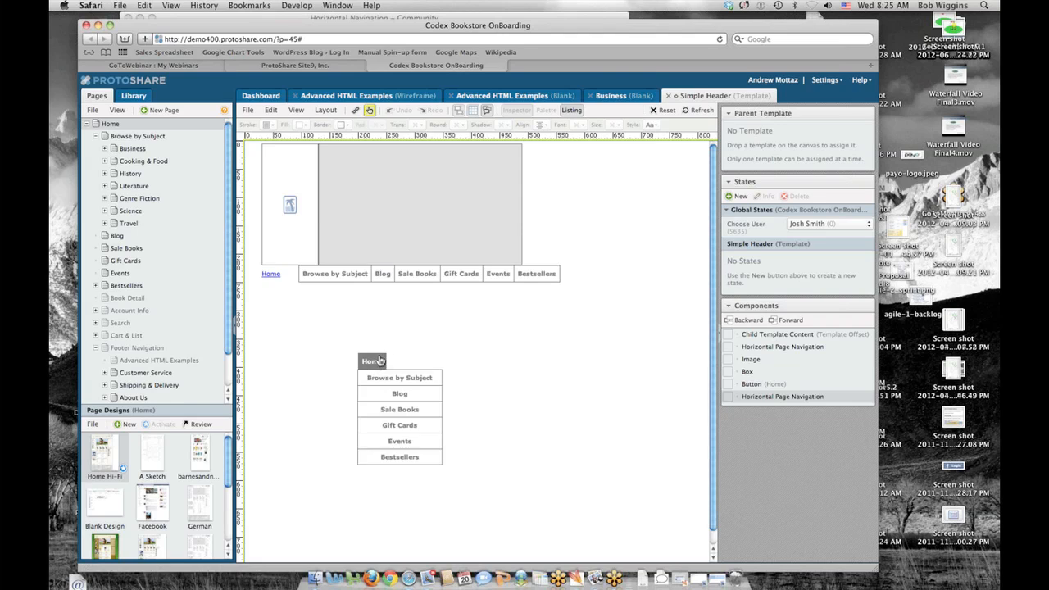
{"action": "left_click", "coordinate": [370, 110]}
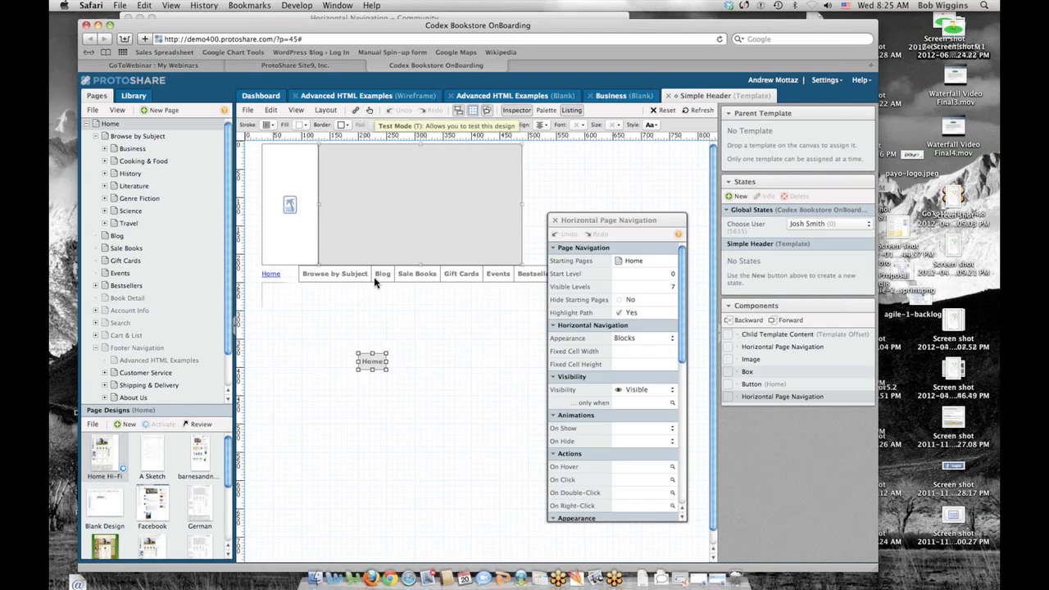
- Set the copied navigation's Visible Levels to 1 and briefly preview the template in test mode
{"action": "left_click", "coordinate": [668, 287]}
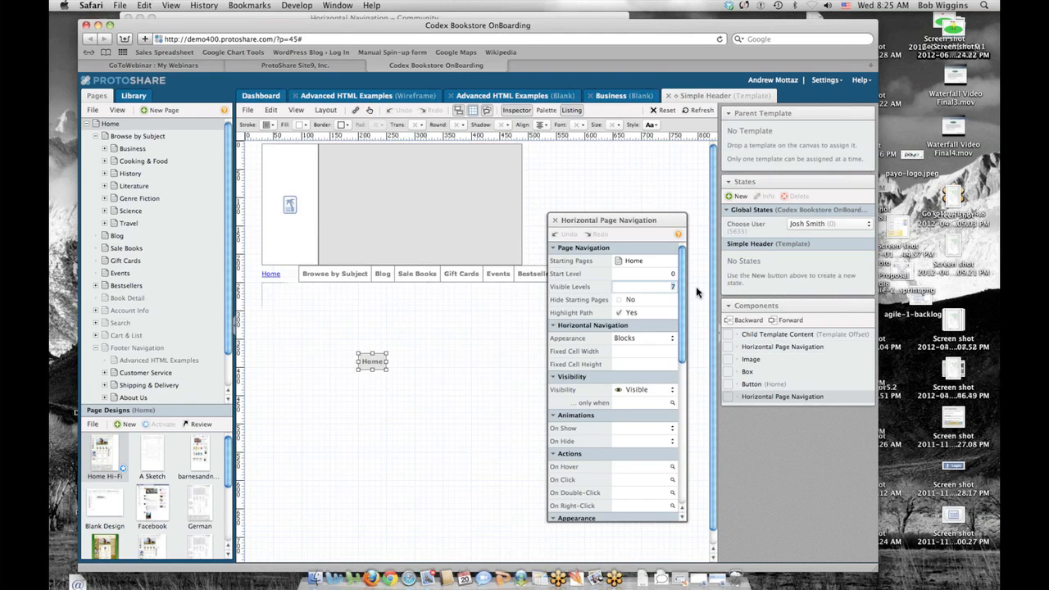
{"action": "type", "text": "1"}
{"action": "left_click", "coordinate": [629, 302]}
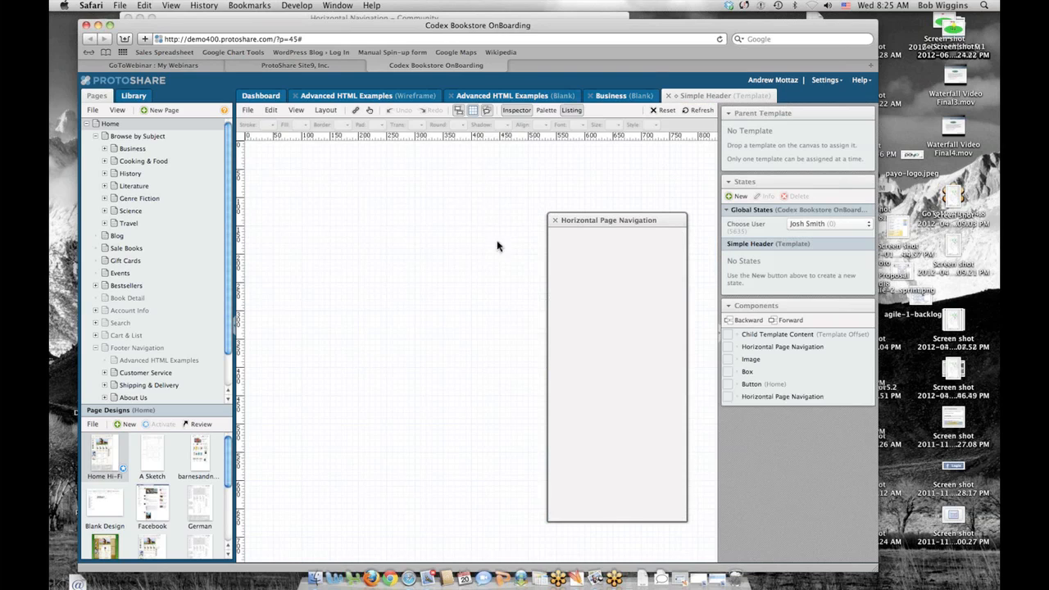
{"action": "left_click", "coordinate": [368, 109]}
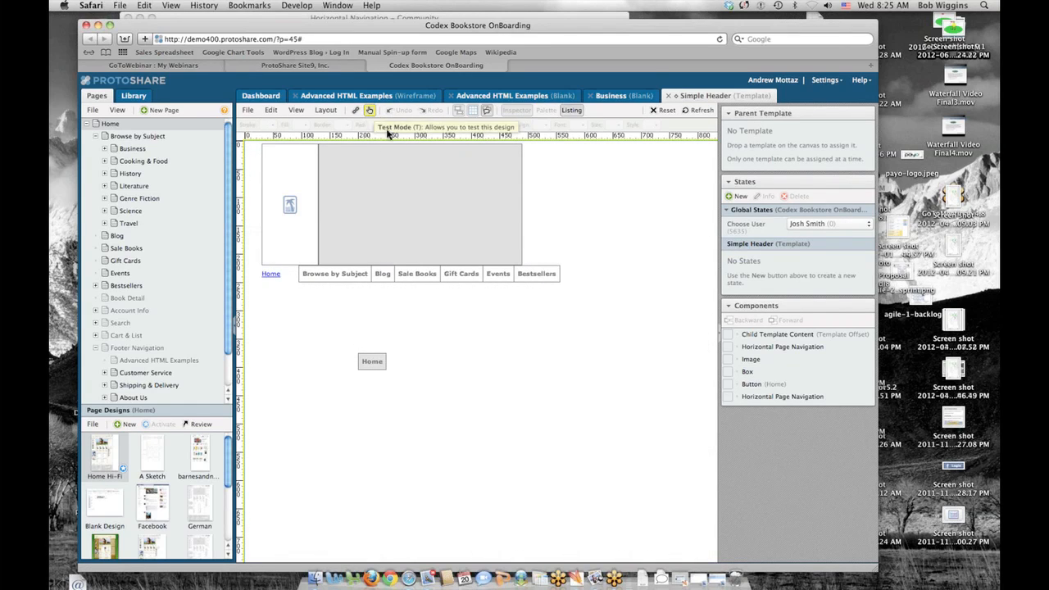
{"action": "left_click", "coordinate": [368, 109]}
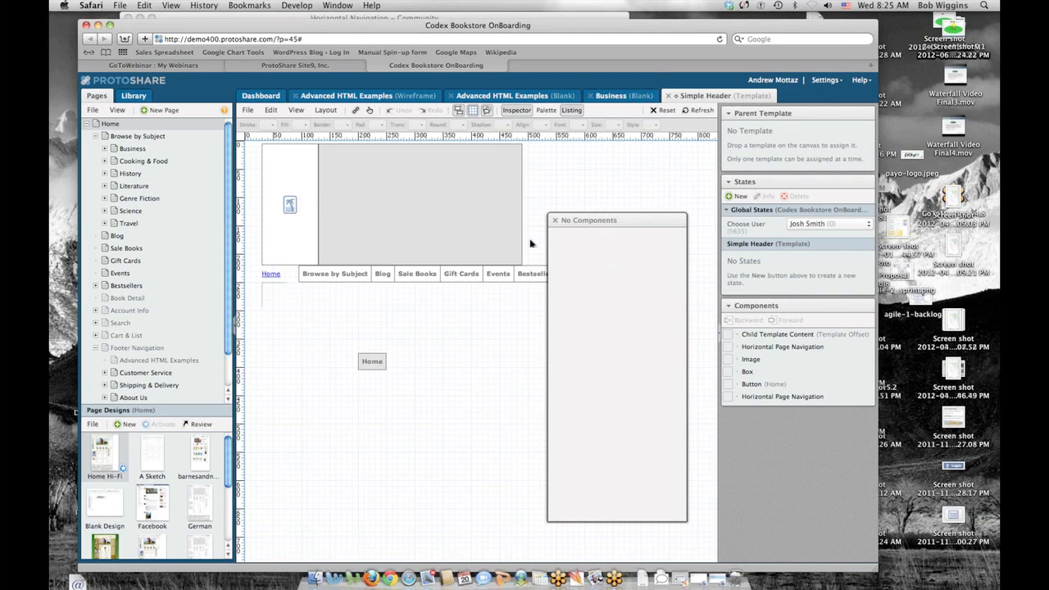
- Set the Home navigation's Visible Levels to 0 and test that it has no drop-down
{"action": "left_click", "coordinate": [373, 361]}
{"action": "left_click", "coordinate": [675, 286]}
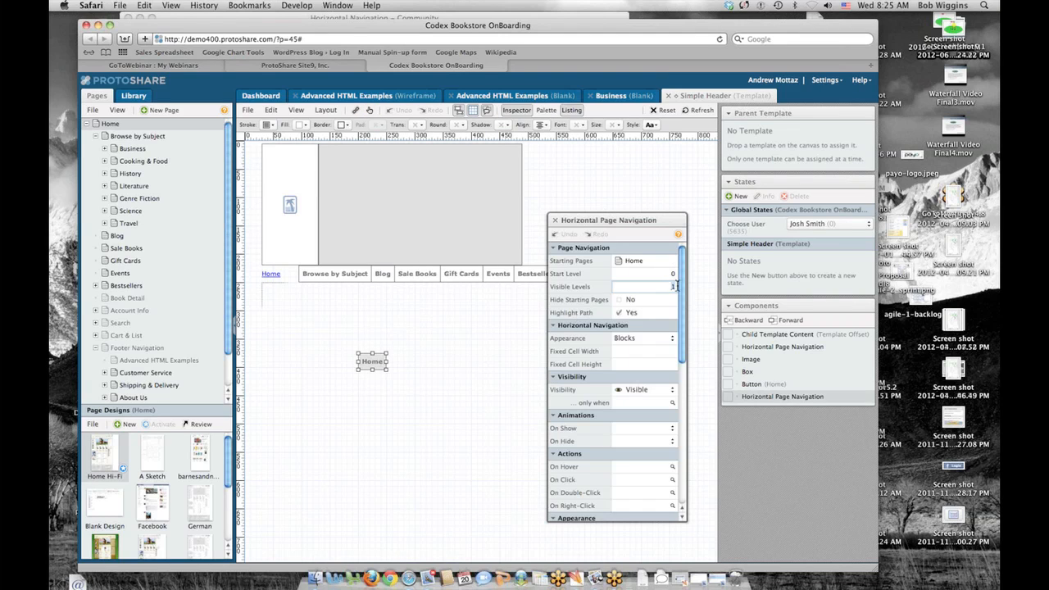
{"action": "type", "text": "0"}
{"action": "key", "text": "Return"}
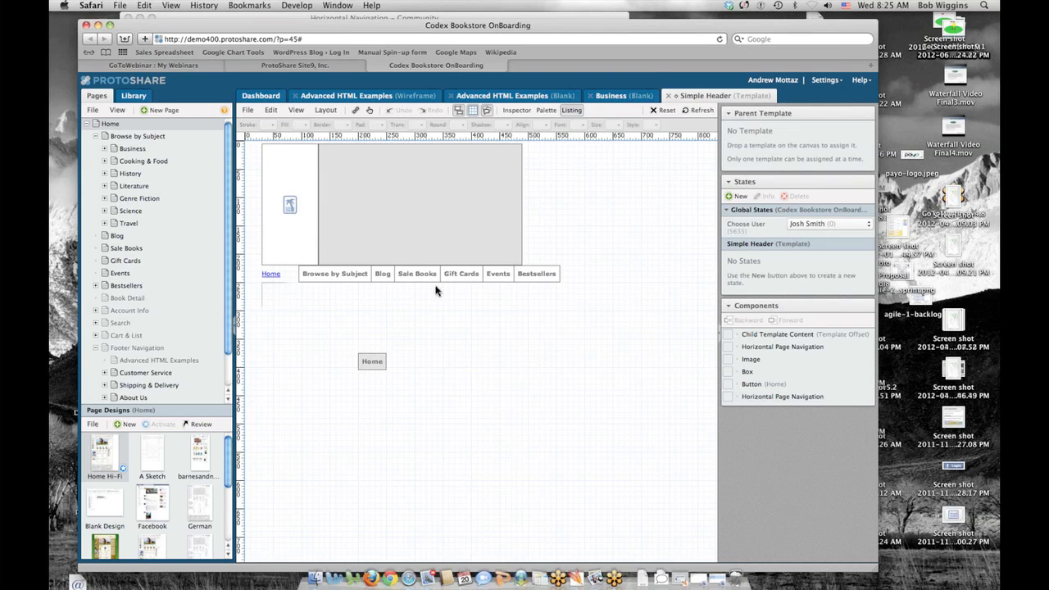
{"action": "left_click", "coordinate": [369, 110]}
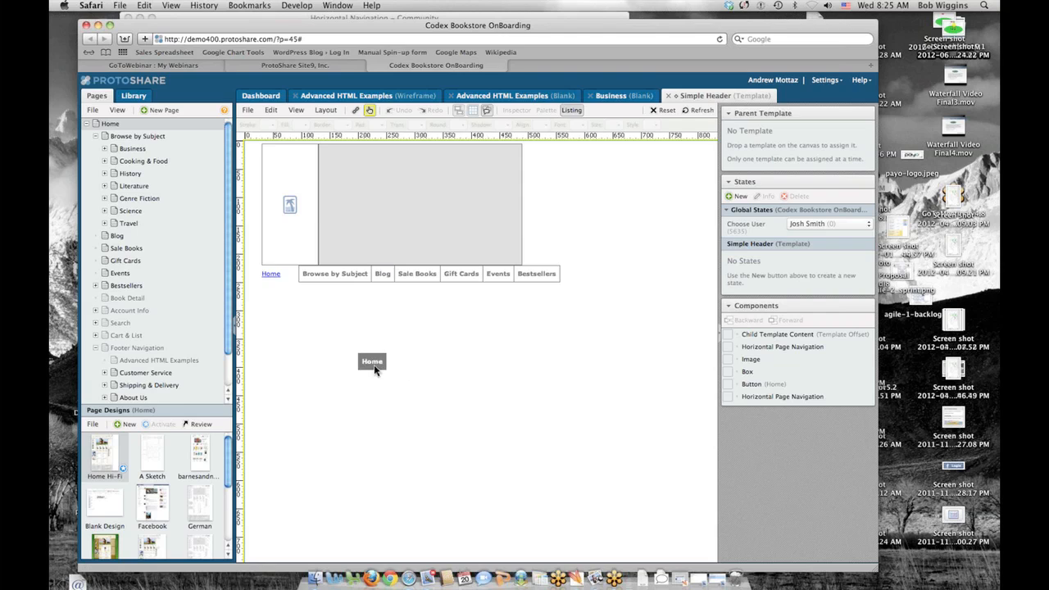
{"action": "left_click", "coordinate": [368, 111]}
- Delete the blue Home link button beside the main horizontal navigation
{"action": "left_click", "coordinate": [404, 276]}
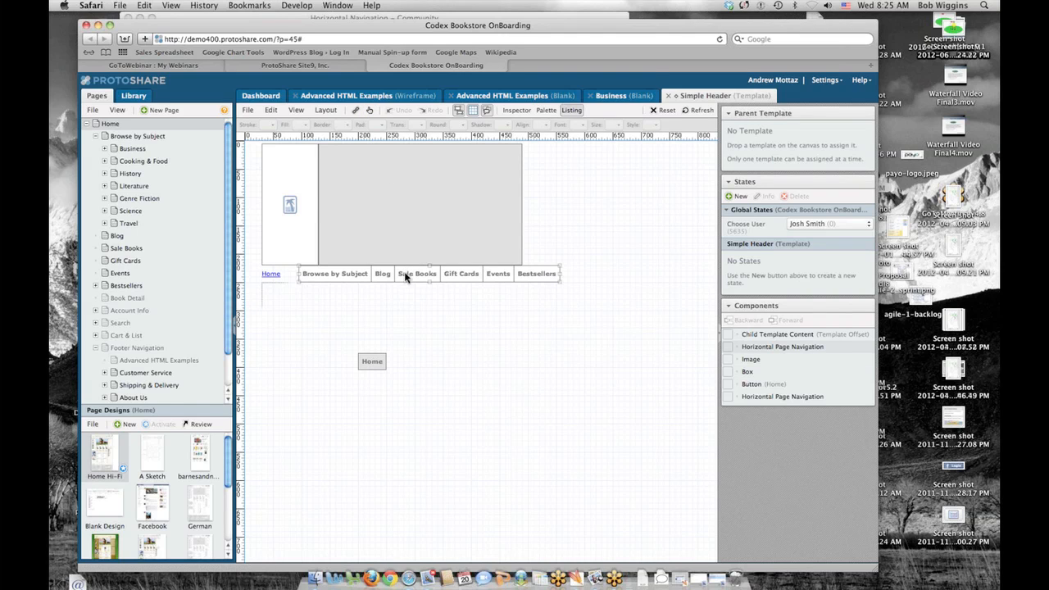
{"action": "left_click", "coordinate": [374, 365]}
{"action": "left_click", "coordinate": [417, 362]}
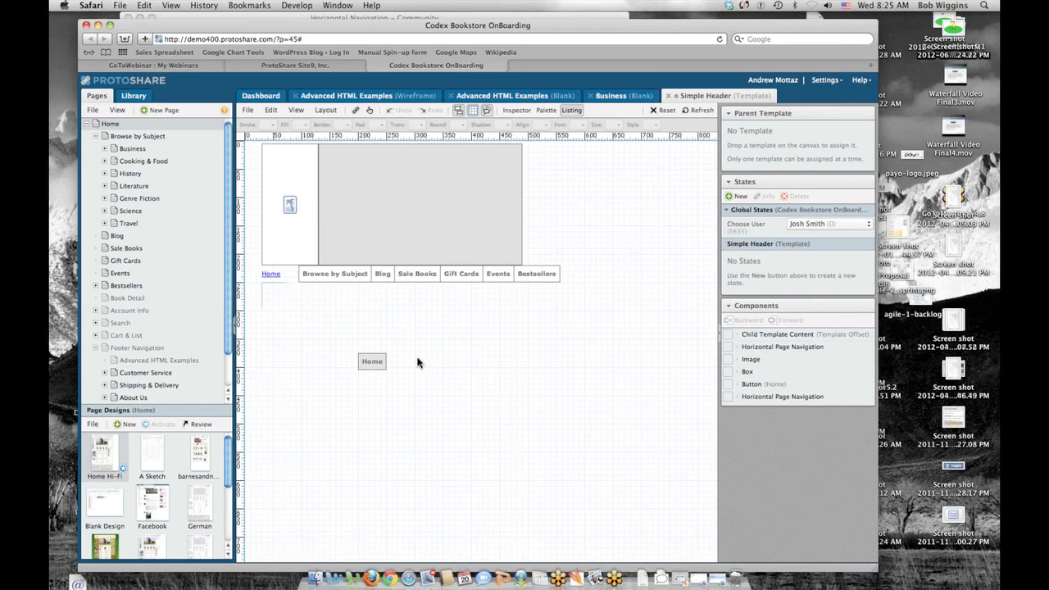
{"action": "left_click", "coordinate": [380, 367]}
{"action": "left_click", "coordinate": [277, 277]}
{"action": "key", "text": "Delete"}
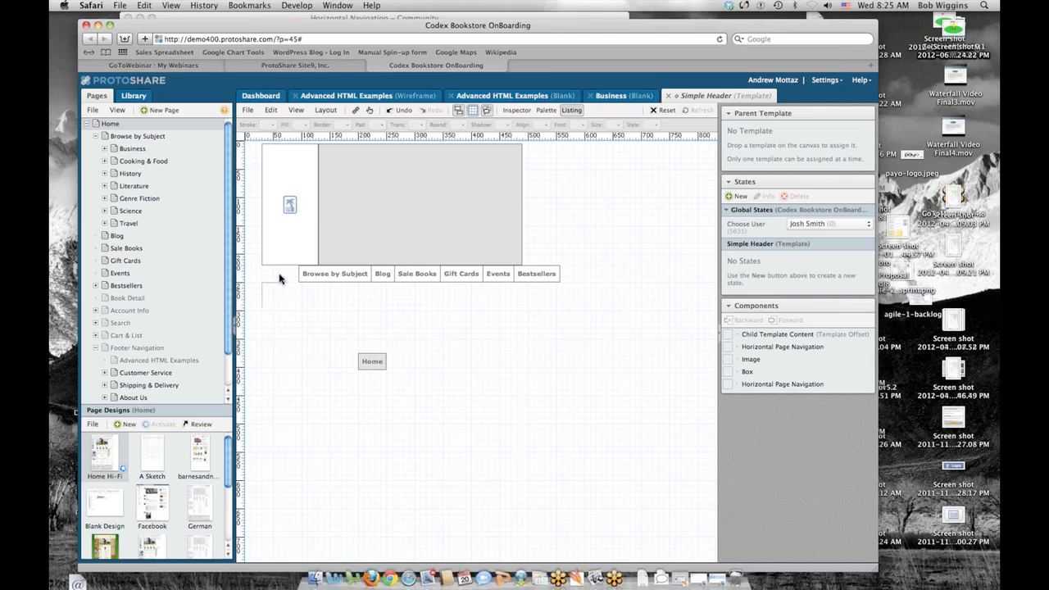
- Move the Home navigation block up so it sits flush against the Browse by Subject item
{"action": "left_click", "coordinate": [361, 361]}
{"action": "left_click_drag", "start_coordinate": [353, 362], "coordinate": [289, 272]}
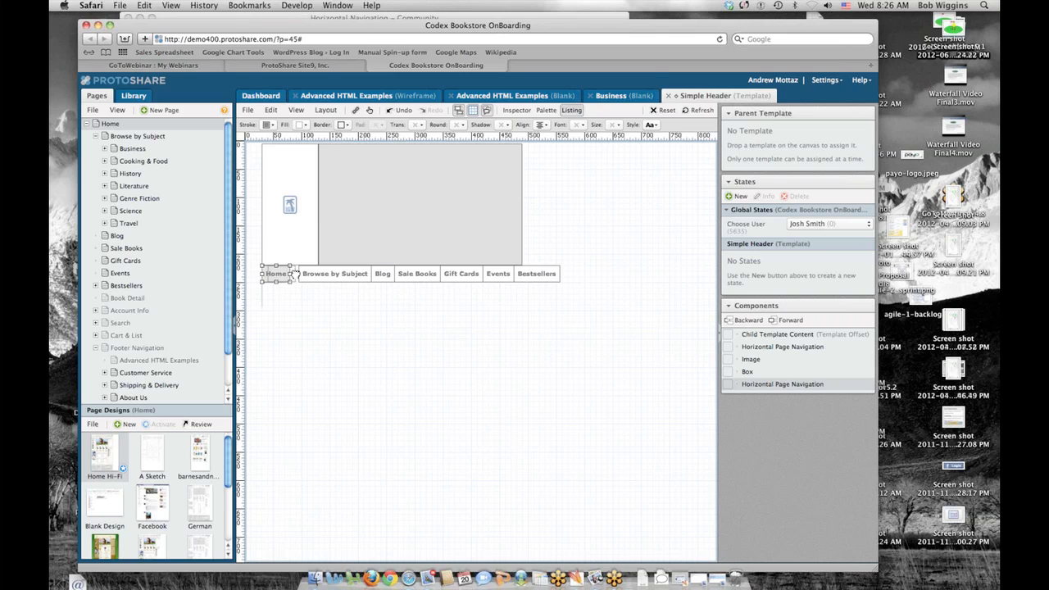
{"action": "left_click", "coordinate": [332, 313]}
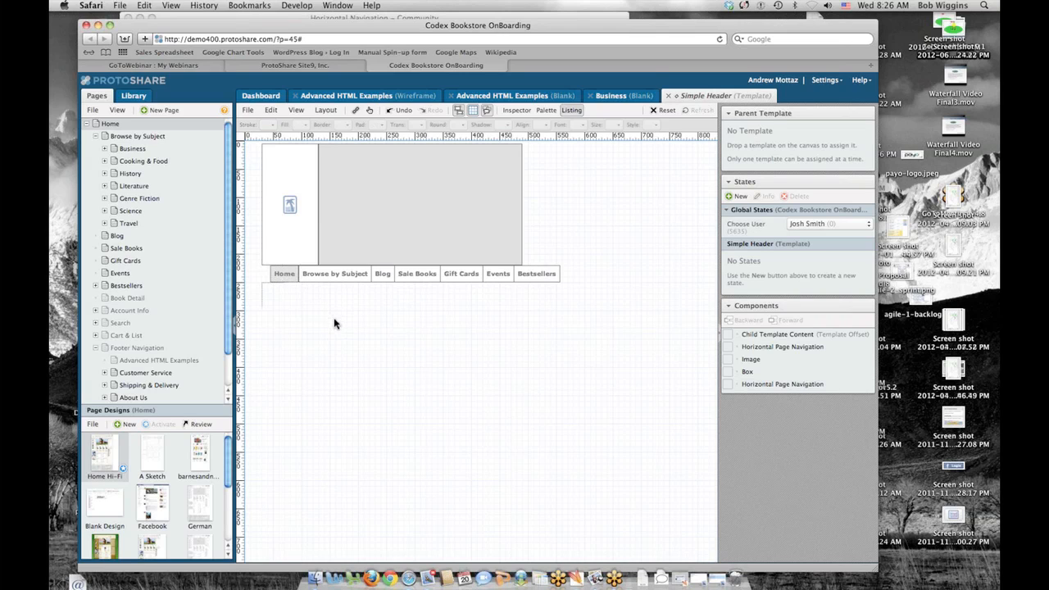
{"action": "left_click", "coordinate": [284, 277]}
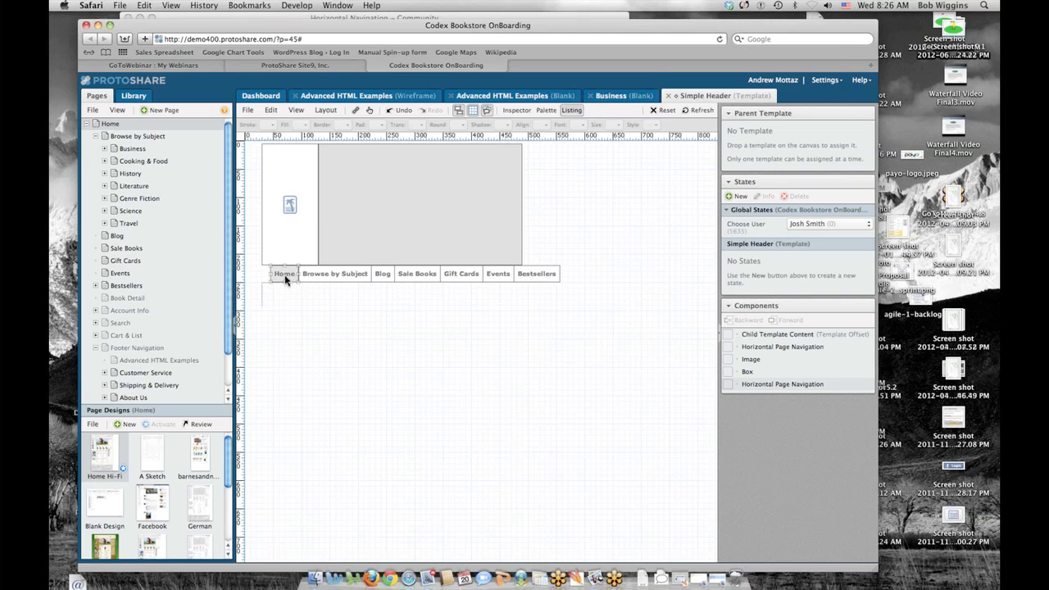
{"action": "left_click", "coordinate": [309, 279]}
{"action": "left_click", "coordinate": [292, 278]}
{"action": "left_click", "coordinate": [334, 306]}
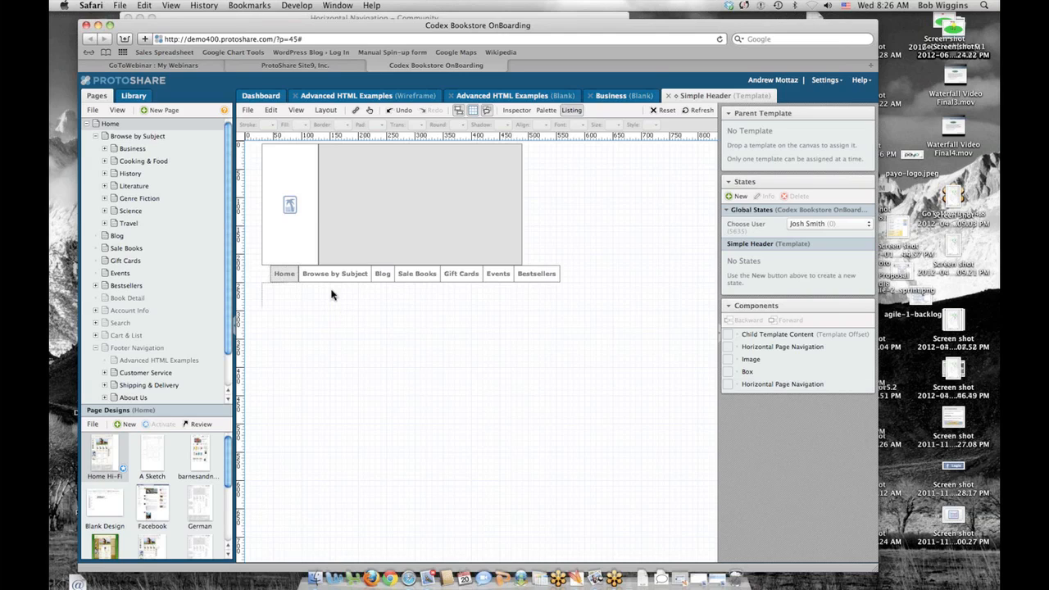
{"action": "left_click", "coordinate": [286, 276]}
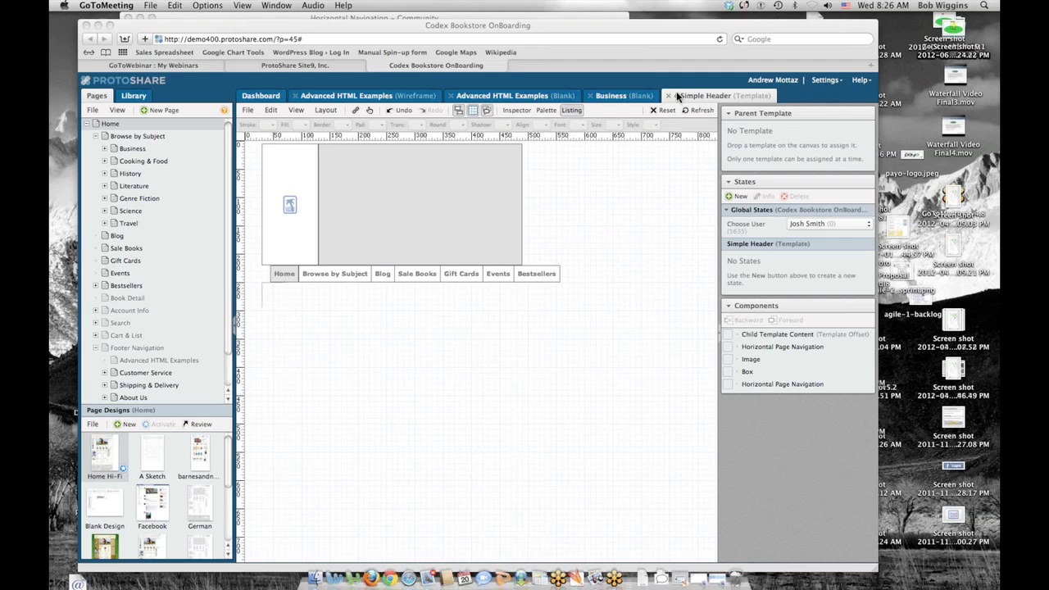
- Create a library folder named My Templates under Templates and move the Simple Header template into it
{"action": "left_click", "coordinate": [135, 98]}
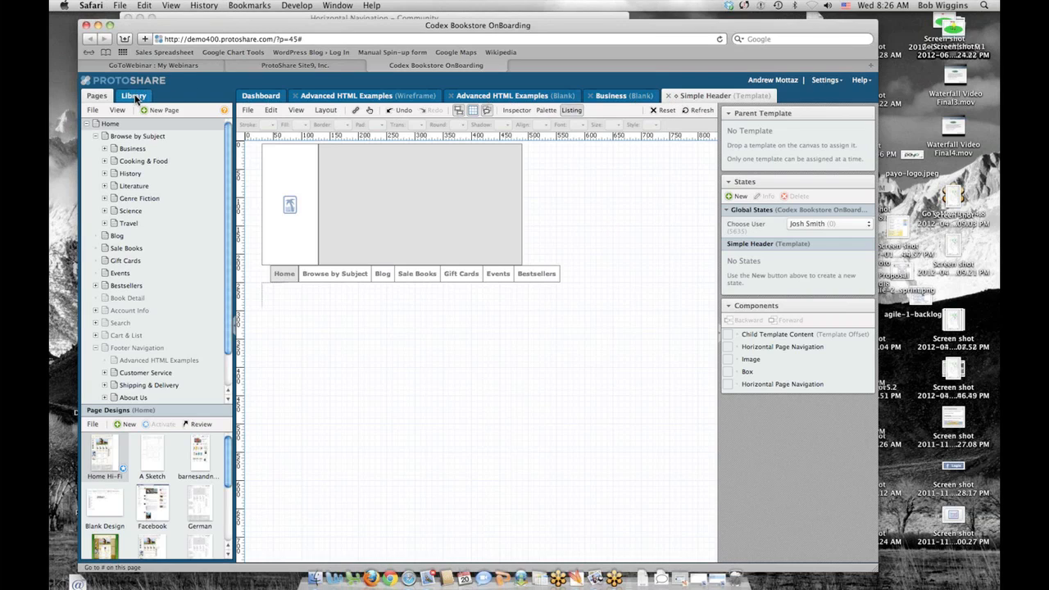
{"action": "left_click", "coordinate": [133, 96]}
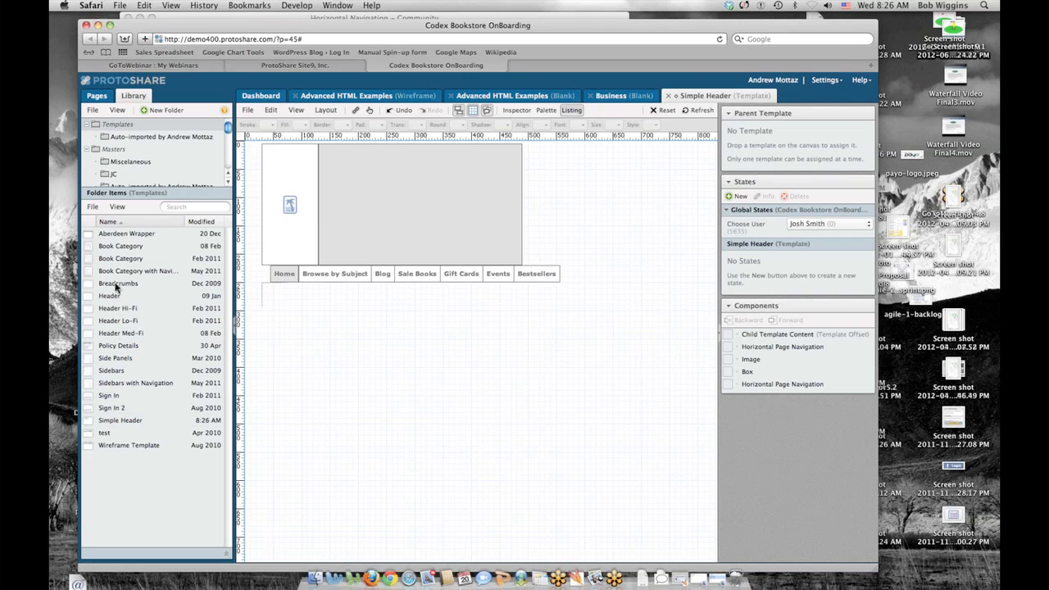
{"action": "left_click", "coordinate": [117, 124]}
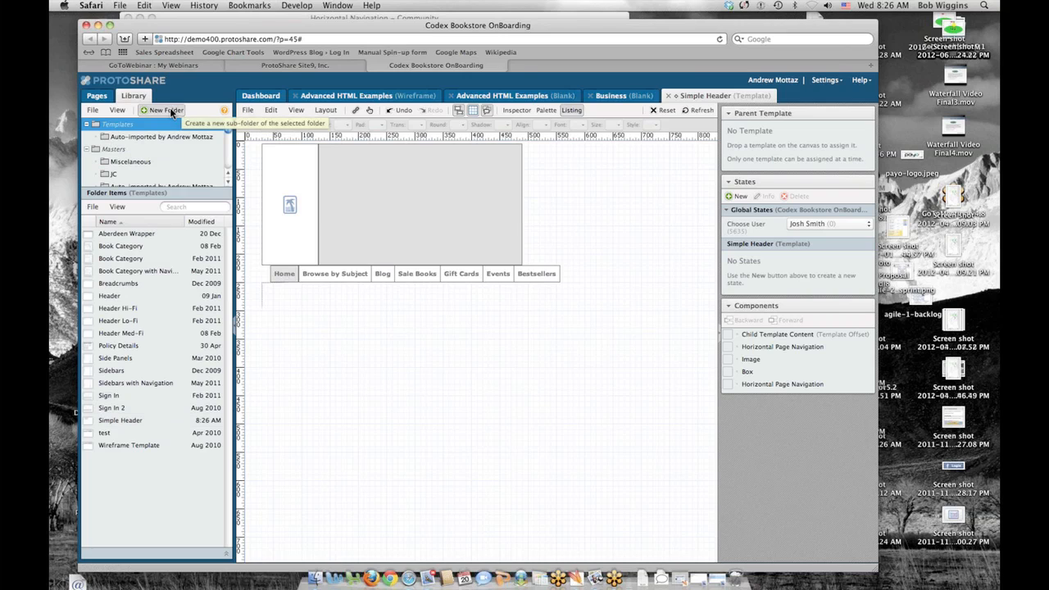
{"action": "left_click", "coordinate": [163, 110]}
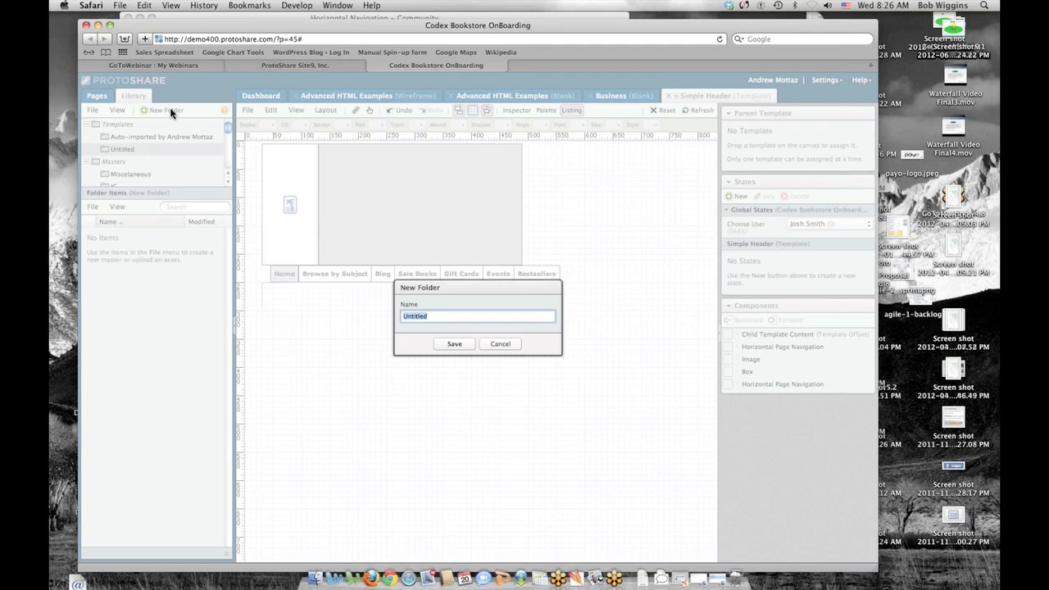
{"action": "type", "text": "My Templates"}
{"action": "key", "text": "Return"}
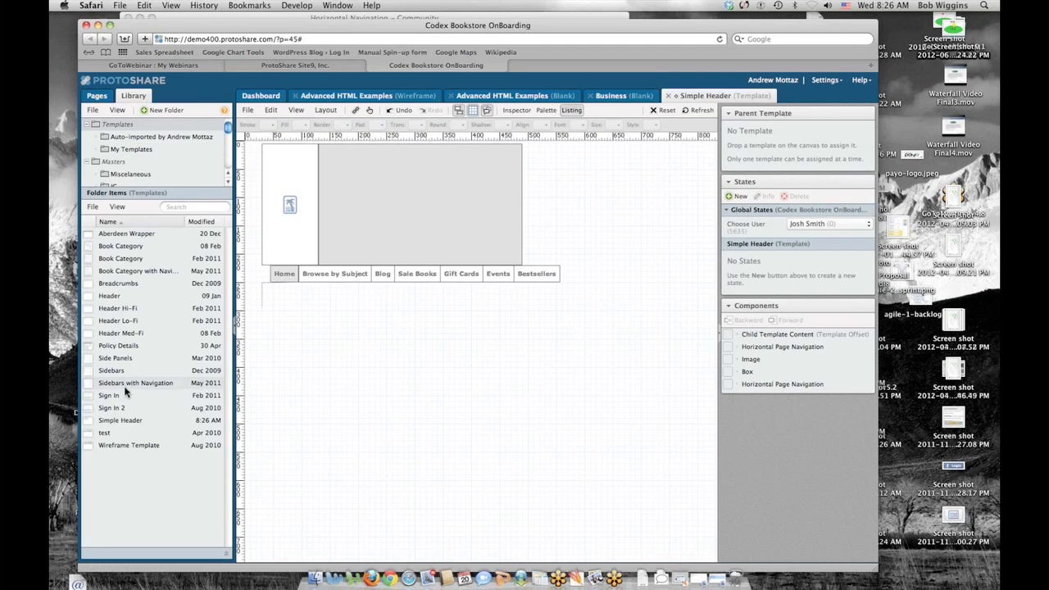
{"action": "left_click_drag", "start_coordinate": [121, 422], "coordinate": [122, 413]}
{"action": "left_click_drag", "start_coordinate": [122, 162], "coordinate": [108, 151]}
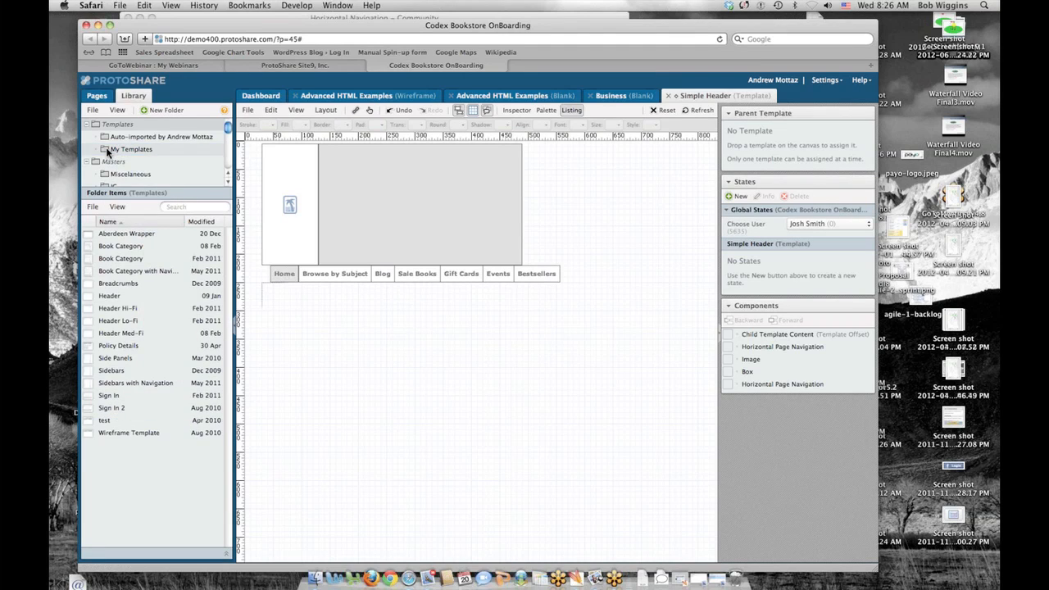
- Show the My Templates library folder and delete the horizontal page navigation from the Business page's Blank design
{"action": "left_click", "coordinate": [107, 151]}
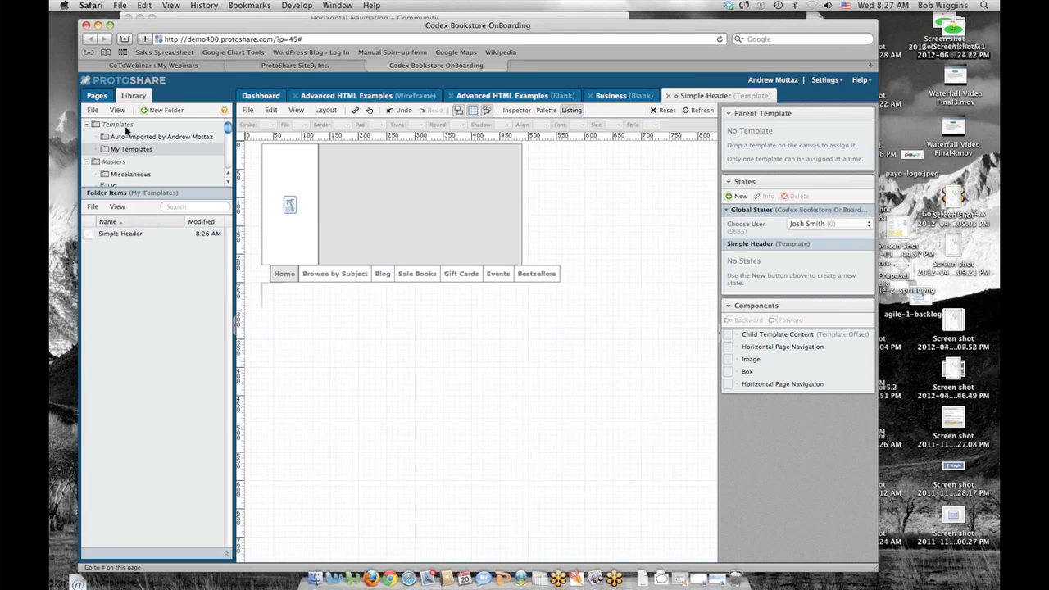
{"action": "left_click", "coordinate": [100, 95]}
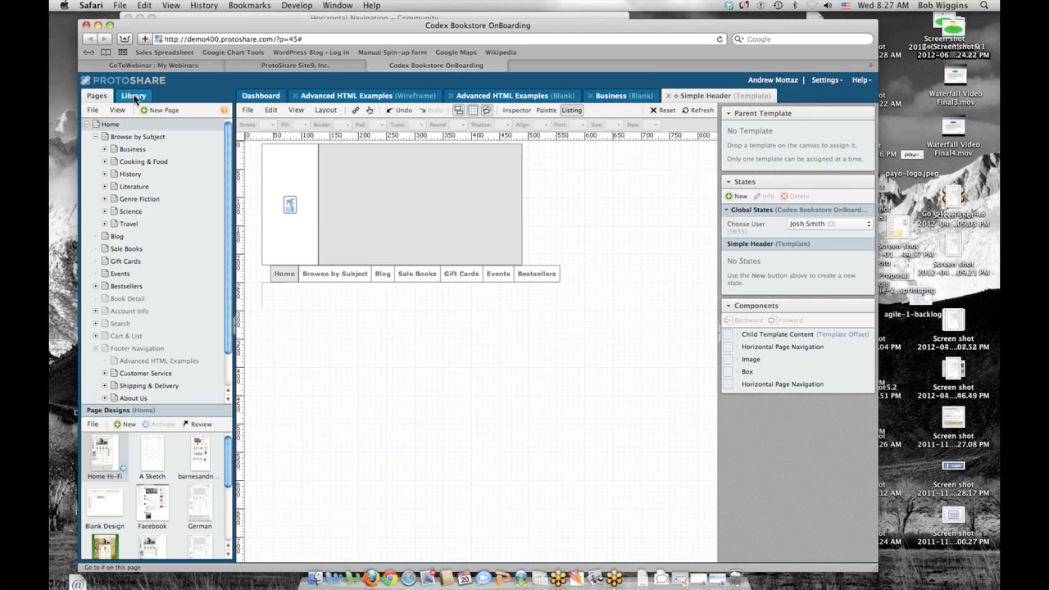
{"action": "left_click", "coordinate": [135, 97]}
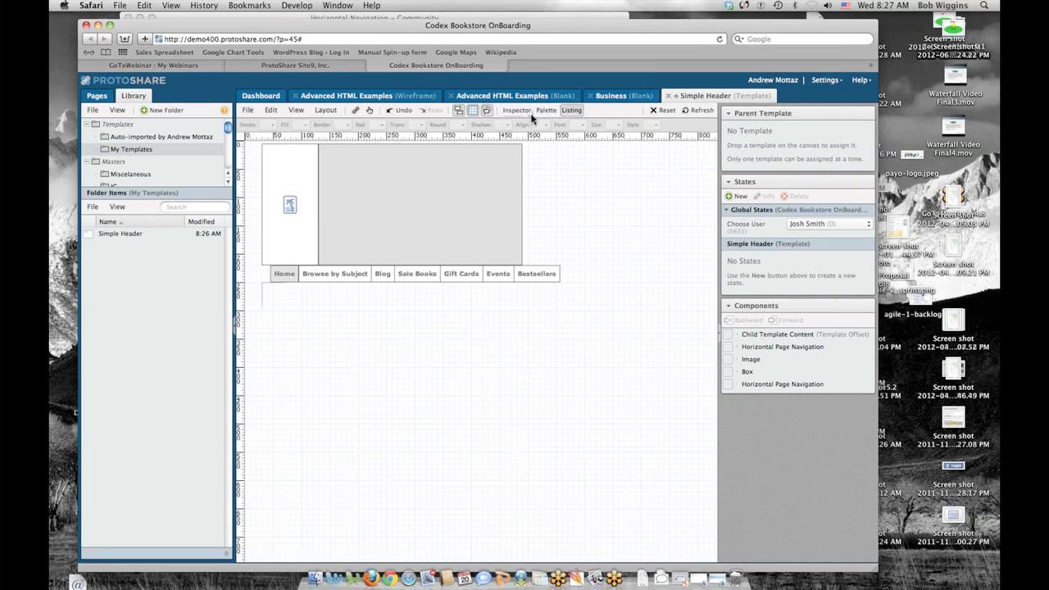
{"action": "left_click", "coordinate": [615, 97]}
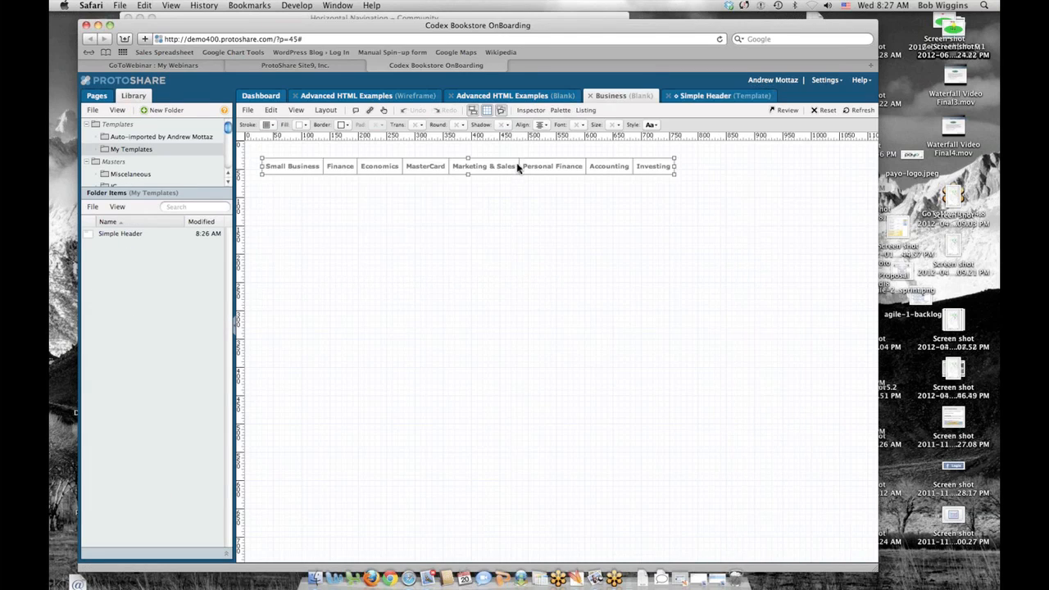
{"action": "key", "text": "Delete"}
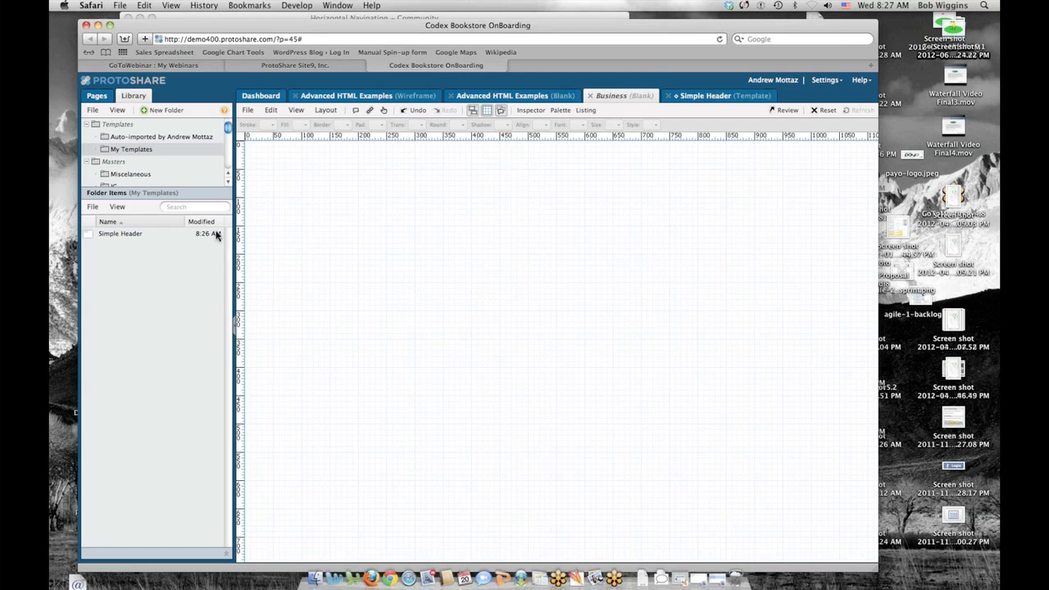
- Apply the Simple Header template to the Business Blank design, show the design's listing, and check Business in the page tree
{"action": "left_click_drag", "start_coordinate": [111, 235], "coordinate": [382, 246]}
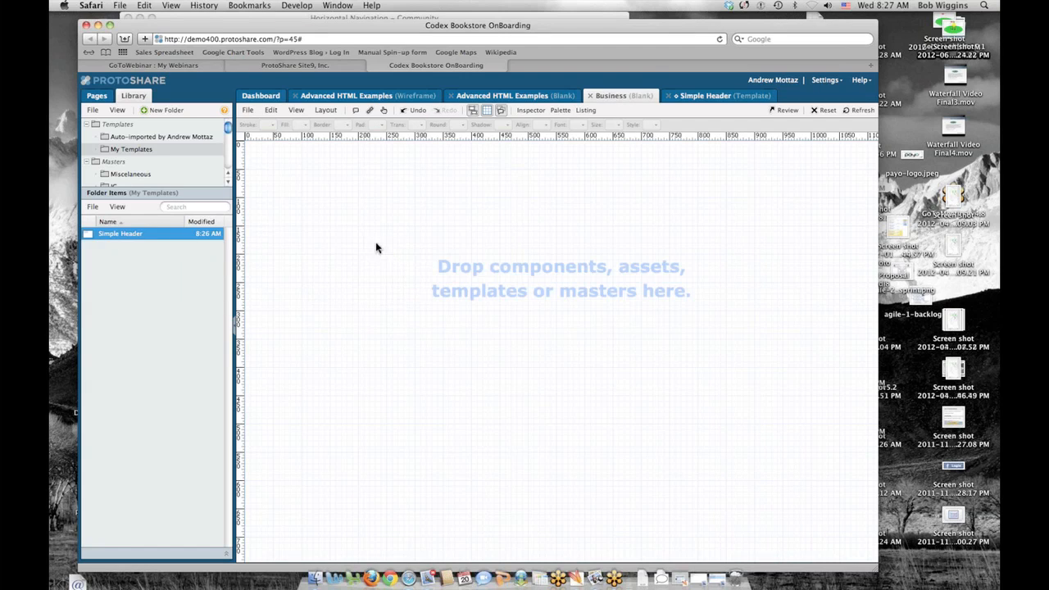
{"action": "left_click", "coordinate": [585, 110]}
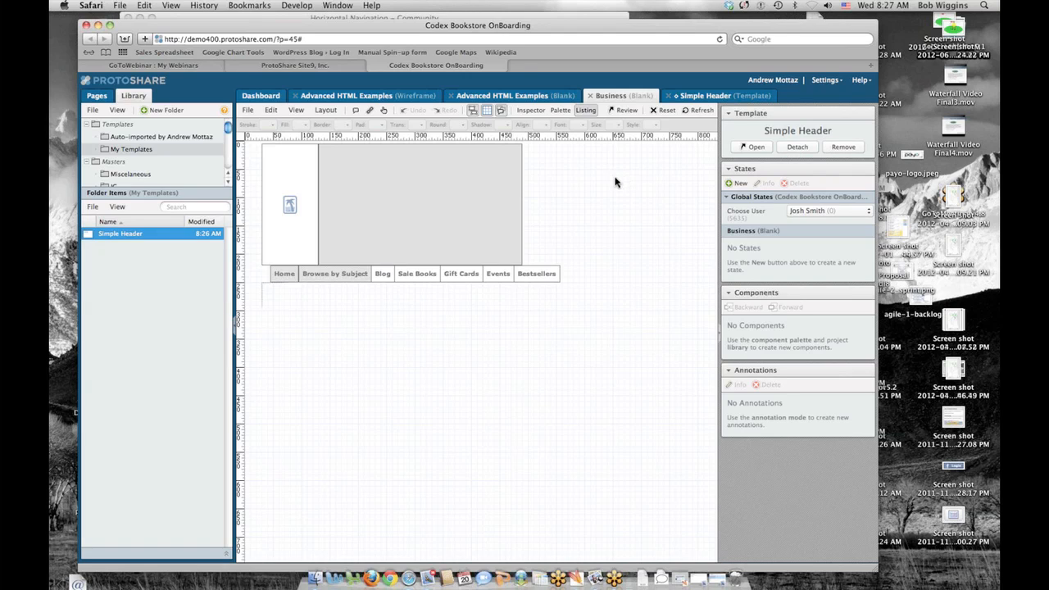
{"action": "left_click", "coordinate": [98, 96]}
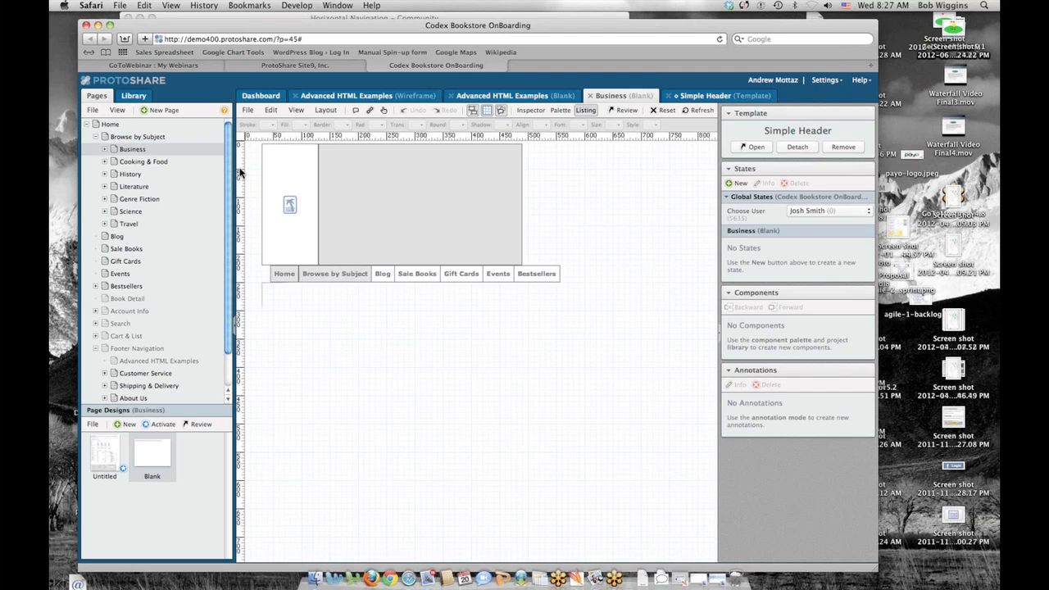
{"action": "left_click", "coordinate": [104, 149]}
{"action": "left_click", "coordinate": [104, 150]}
- Place the A Tabbed Panel master from Miscellaneous on the Business design, widened to fit its three tabs in one row, directly beneath the navigation
{"action": "left_click", "coordinate": [128, 94]}
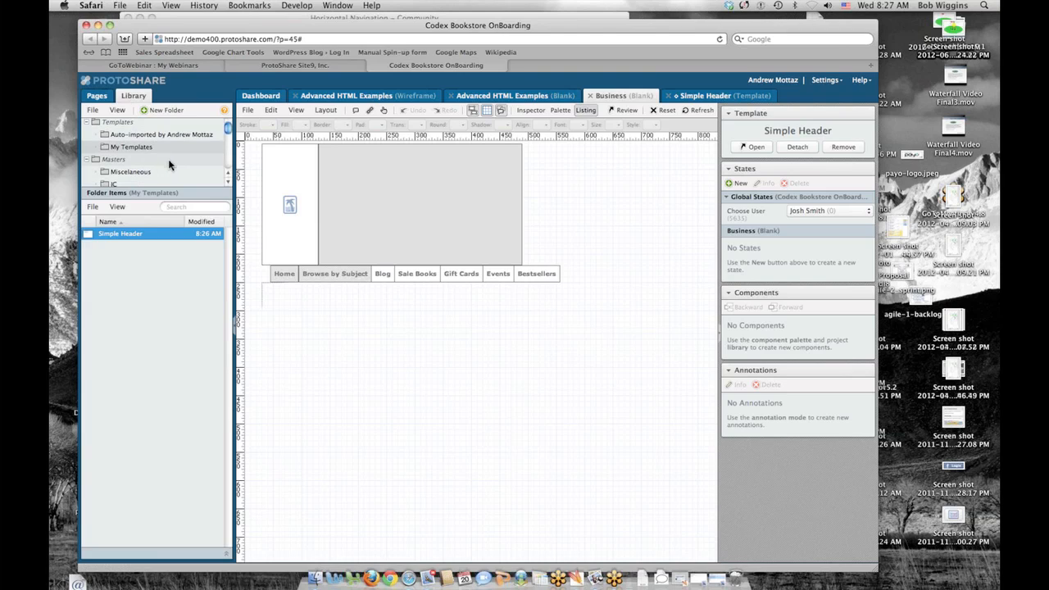
{"action": "left_click", "coordinate": [123, 173]}
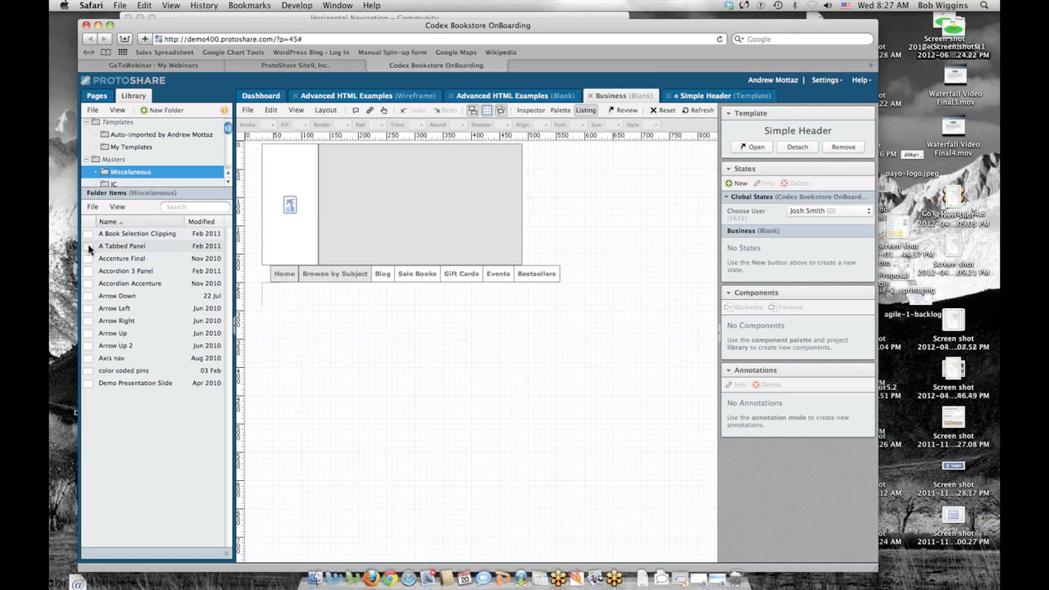
{"action": "left_click_drag", "start_coordinate": [94, 246], "coordinate": [318, 321]}
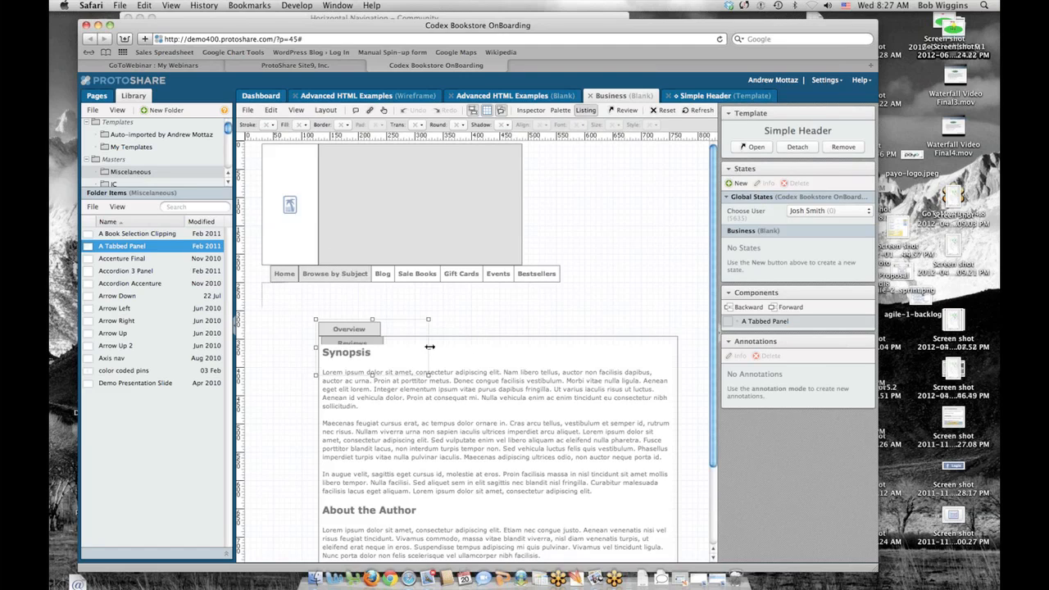
{"action": "left_click_drag", "start_coordinate": [429, 347], "coordinate": [674, 347]}
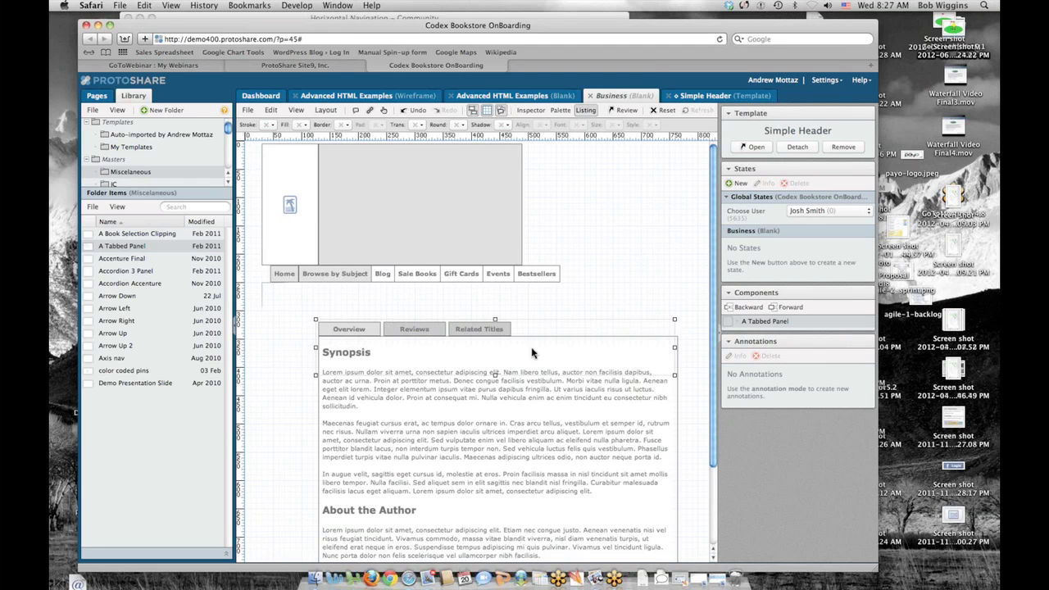
{"action": "left_click_drag", "start_coordinate": [518, 349], "coordinate": [442, 363]}
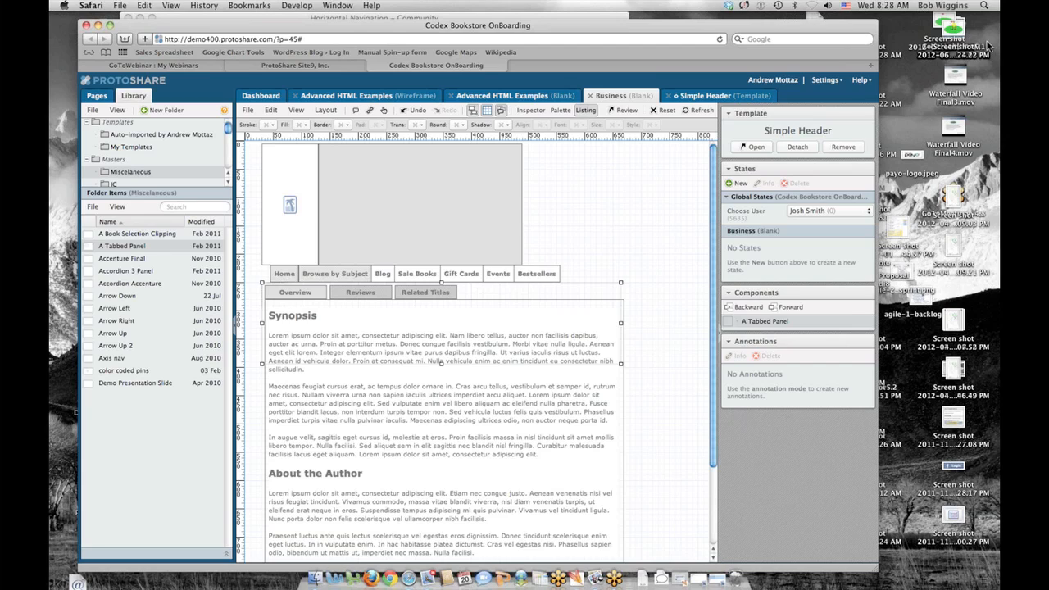
- Remove the Simple Header template from the Advanced HTML Examples Blank design and hide the listing
{"action": "left_click", "coordinate": [987, 45]}
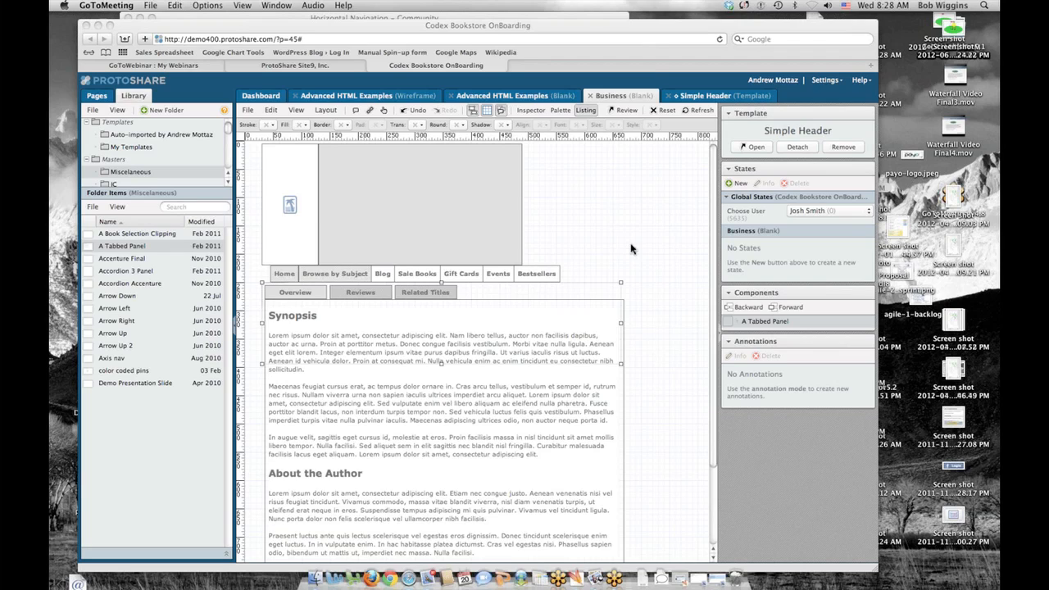
{"action": "left_click", "coordinate": [519, 98]}
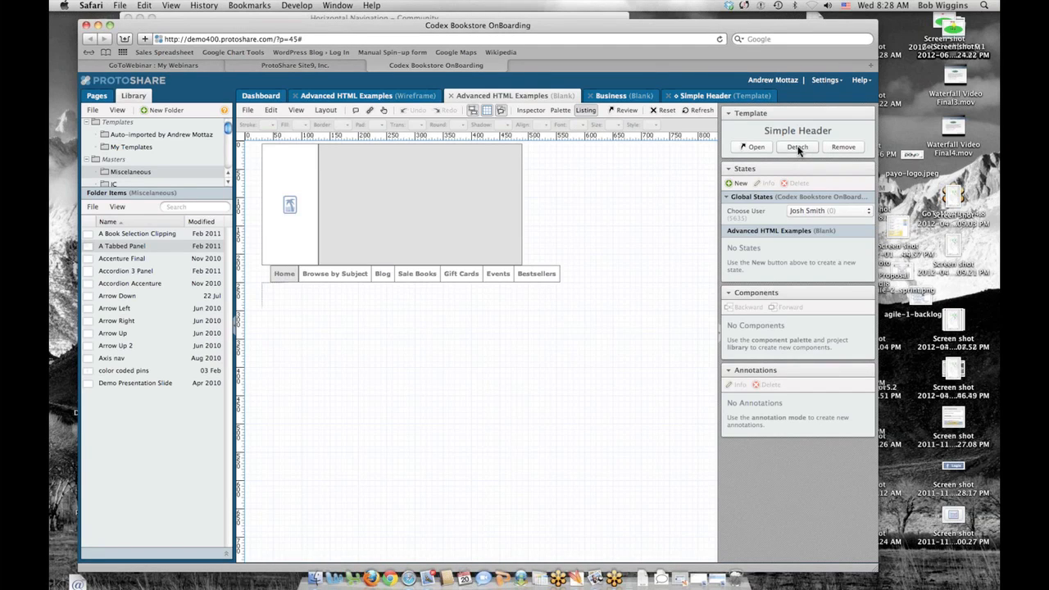
{"action": "left_click", "coordinate": [845, 148]}
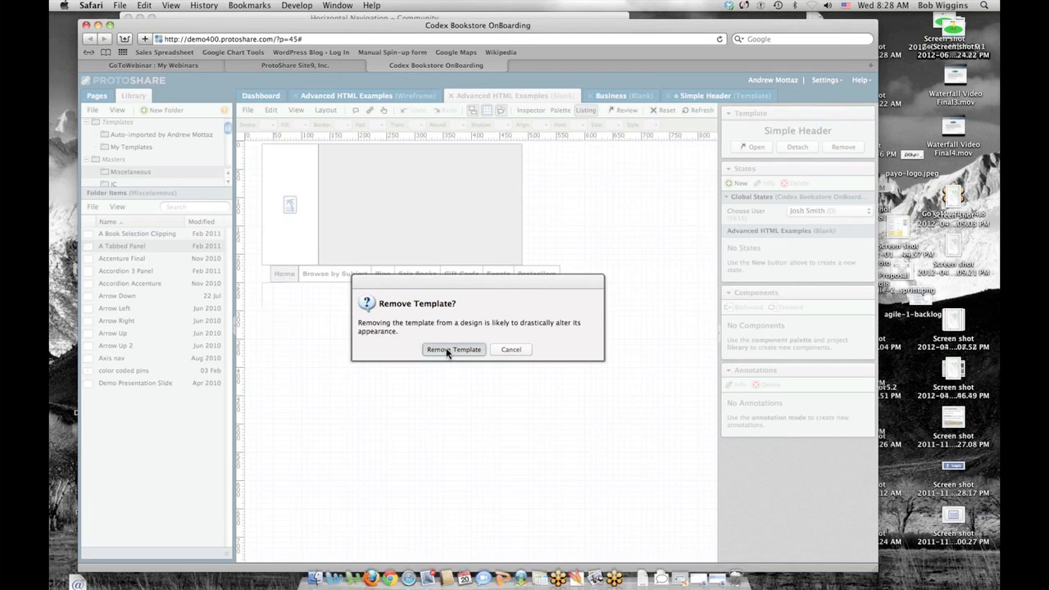
{"action": "left_click", "coordinate": [449, 351]}
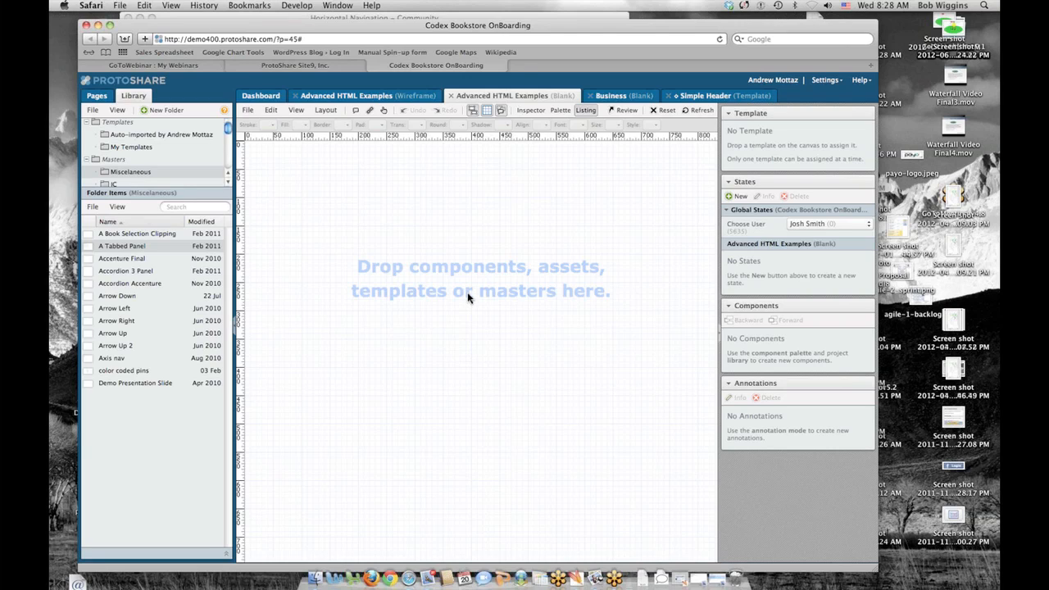
{"action": "left_click", "coordinate": [718, 330]}
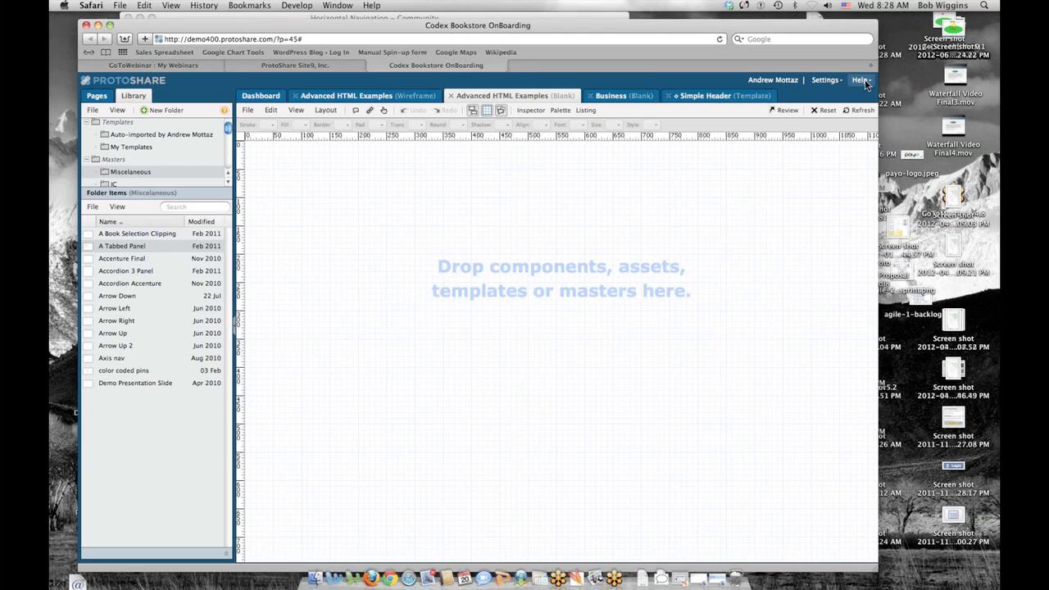
- Look through the Keyboard Shortcuts help page for the Editor shortcuts and close it
{"action": "left_click", "coordinate": [865, 82]}
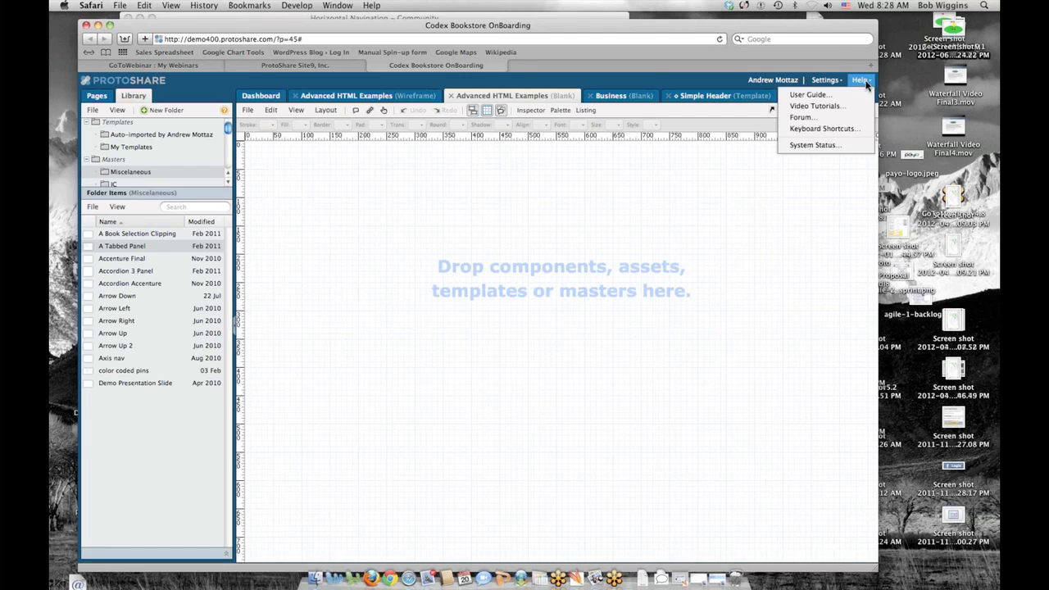
{"action": "left_click", "coordinate": [830, 128]}
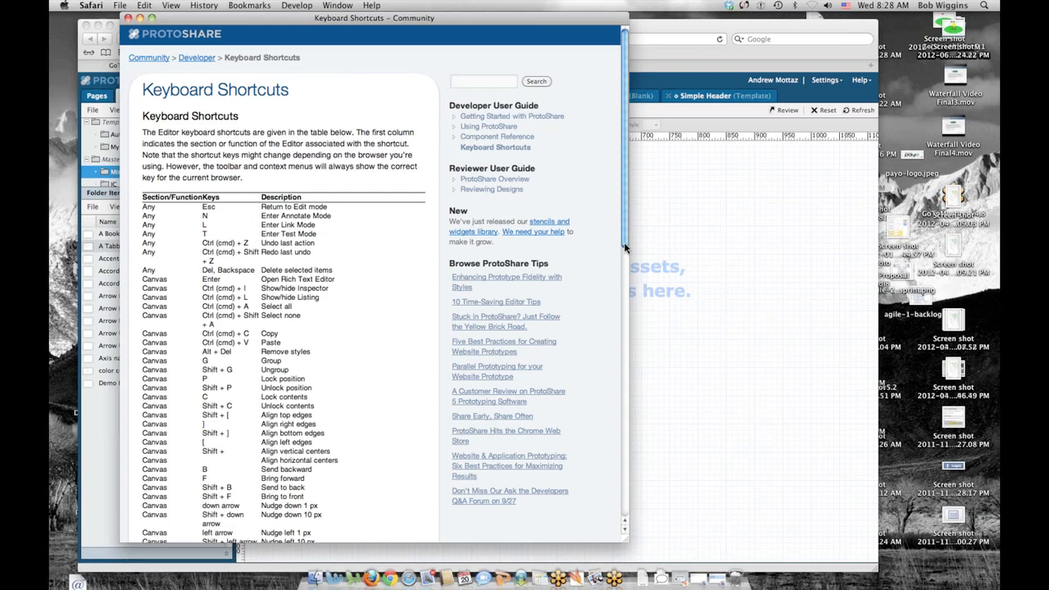
{"action": "mouse_move", "coordinate": [624, 245]}
{"action": "left_mouse_down"}
{"action": "mouse_move", "coordinate": [625, 351]}
{"action": "mouse_move", "coordinate": [624, 238]}
{"action": "left_mouse_up"}
{"action": "left_click", "coordinate": [128, 19]}
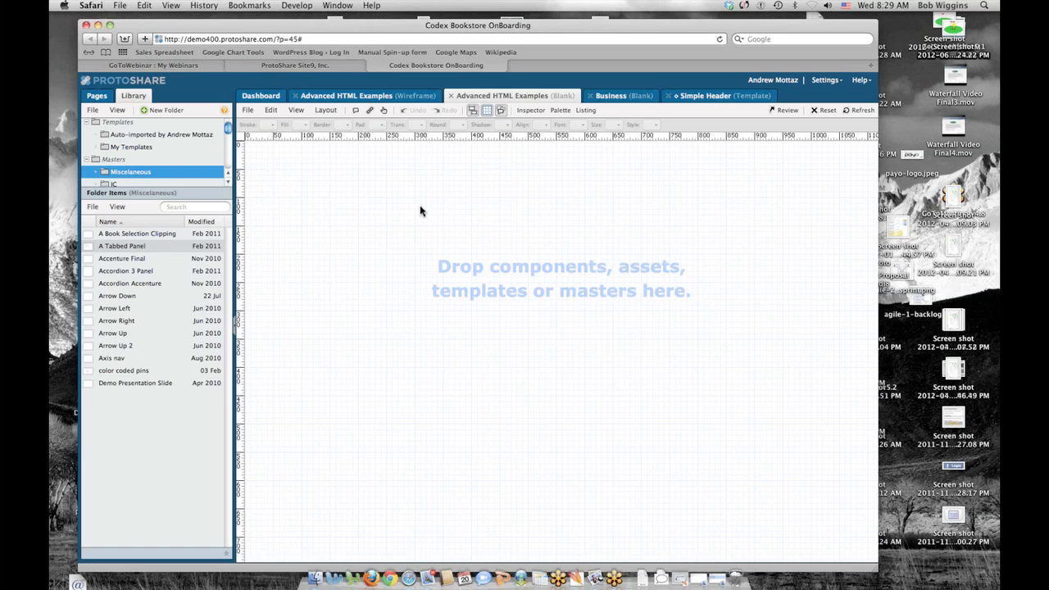
- Add a Rich Text component to the empty Advanced HTML Examples design and an Image component to its left
{"action": "left_click", "coordinate": [560, 111]}
{"action": "left_click_drag", "start_coordinate": [770, 164], "coordinate": [772, 147]}
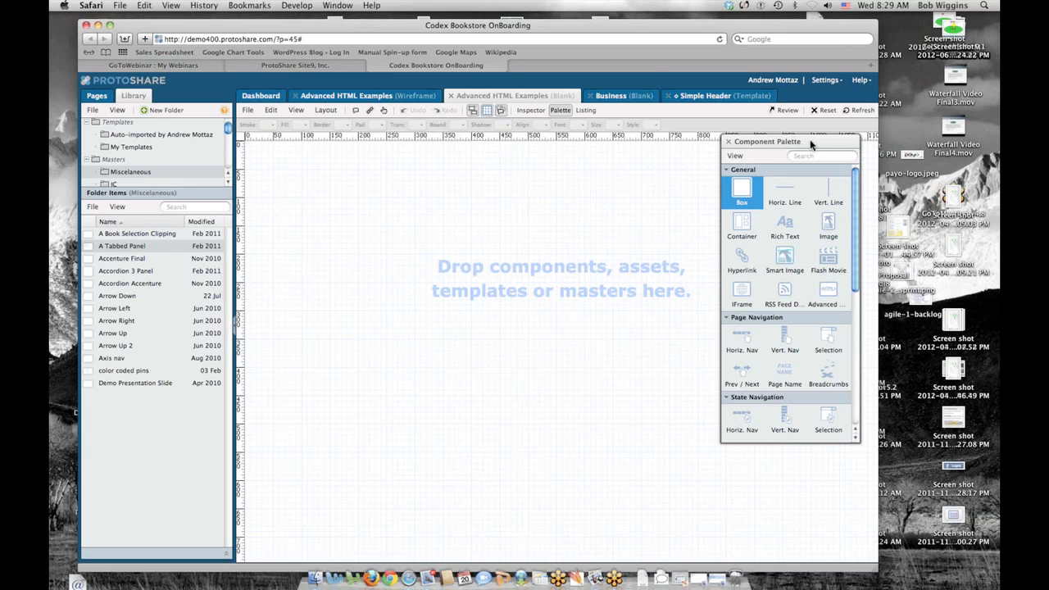
{"action": "left_click_drag", "start_coordinate": [813, 140], "coordinate": [823, 135]}
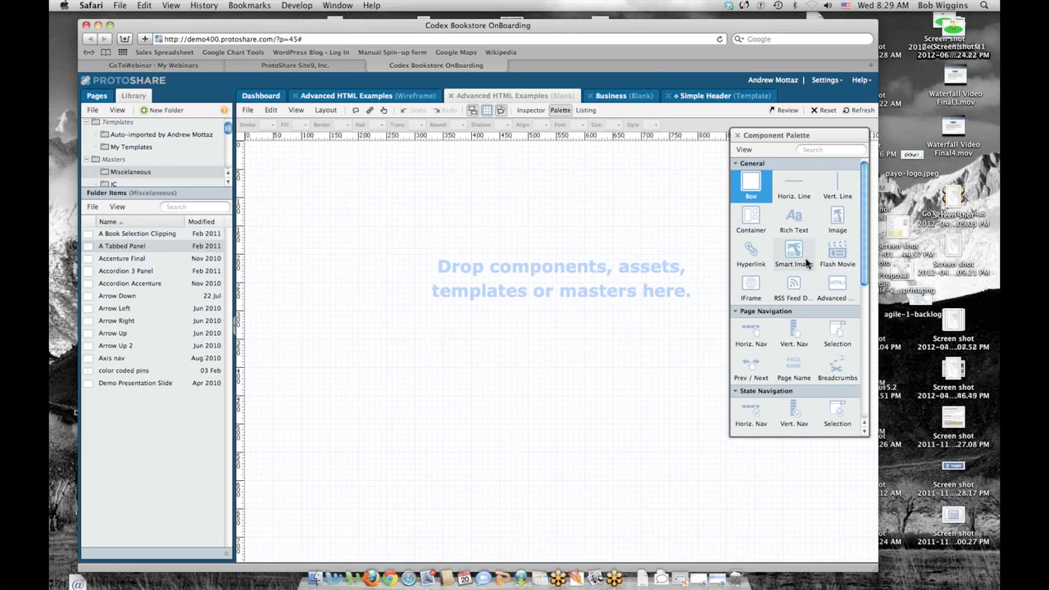
{"action": "left_click_drag", "start_coordinate": [805, 229], "coordinate": [419, 226]}
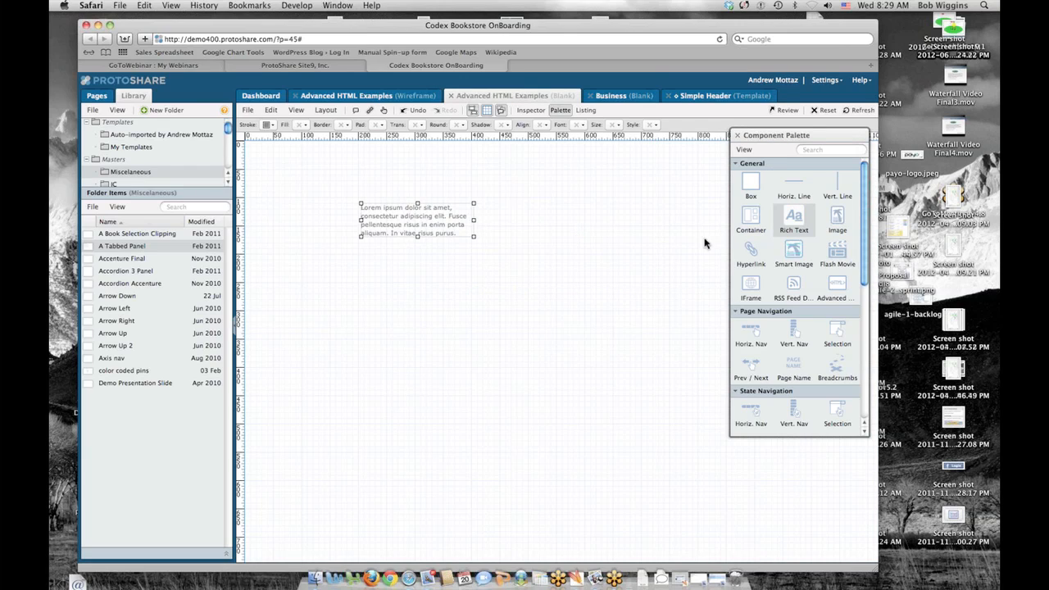
{"action": "left_click_drag", "start_coordinate": [833, 222], "coordinate": [316, 234]}
{"action": "left_click", "coordinate": [674, 237]}
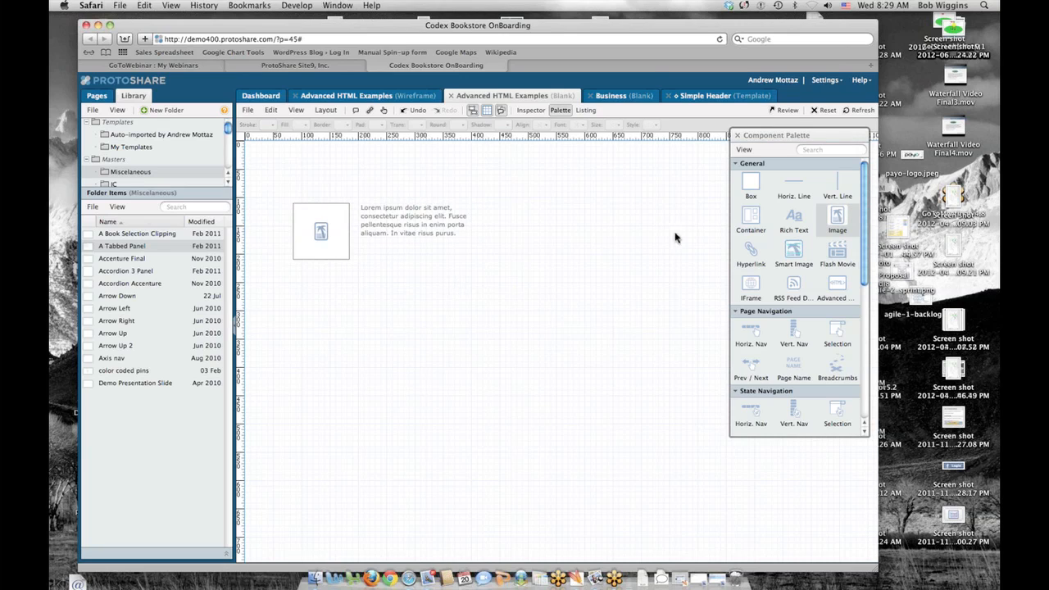
{"action": "left_click_drag", "start_coordinate": [762, 136], "coordinate": [765, 136]}
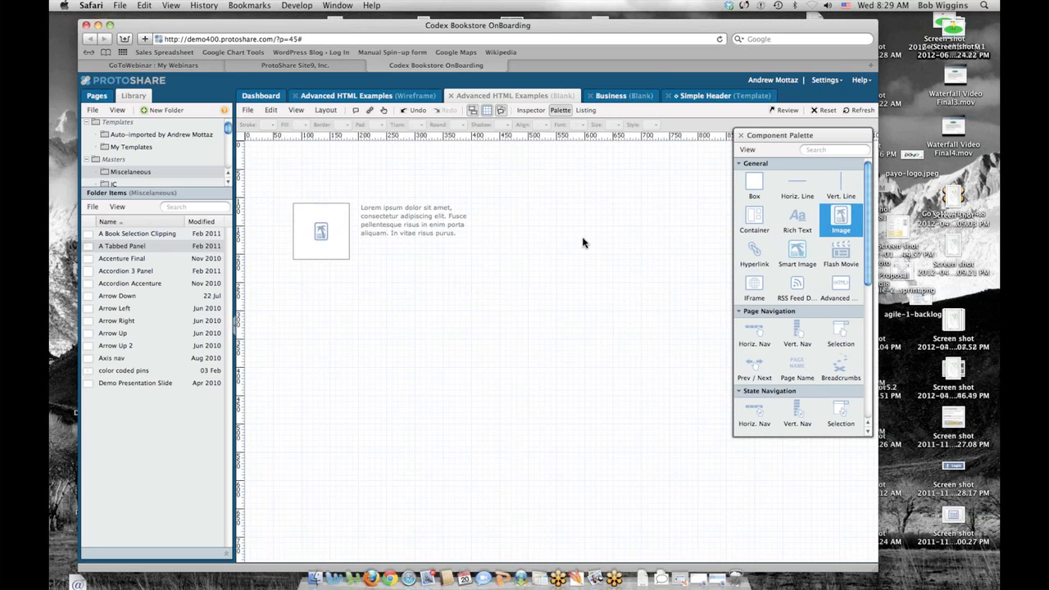
{"action": "left_click", "coordinate": [584, 243]}
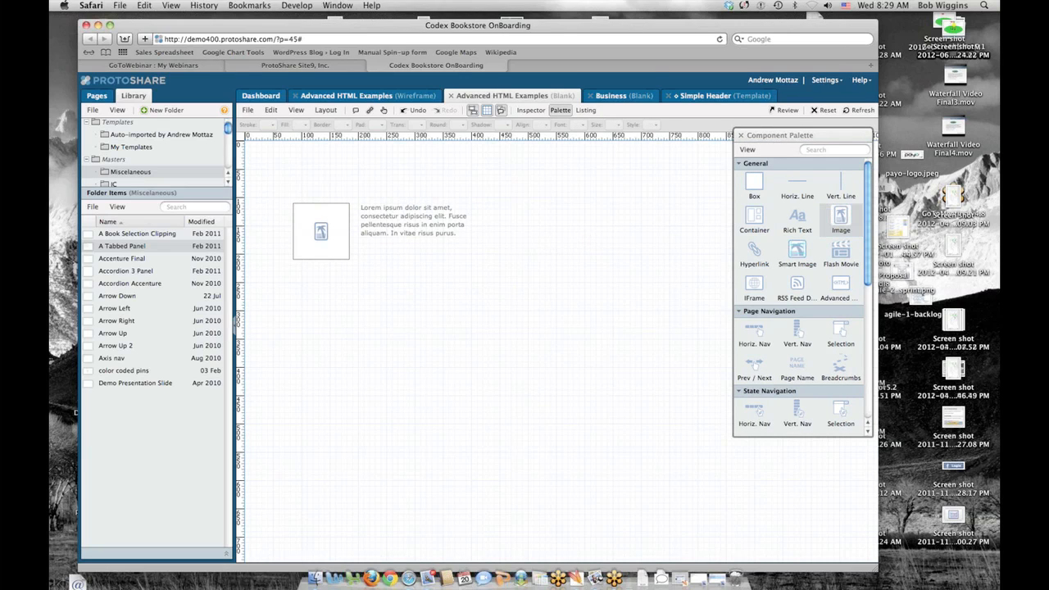
- Close the component palette and group the Image and Rich Text components
{"action": "left_click", "coordinate": [439, 225]}
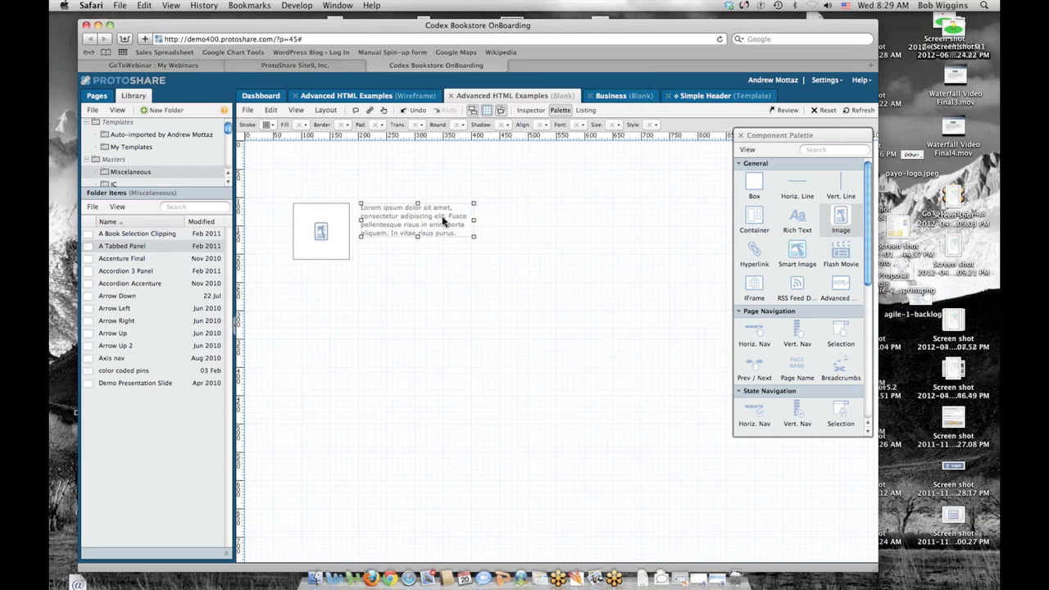
{"action": "left_click", "coordinate": [321, 233], "text": "shift"}
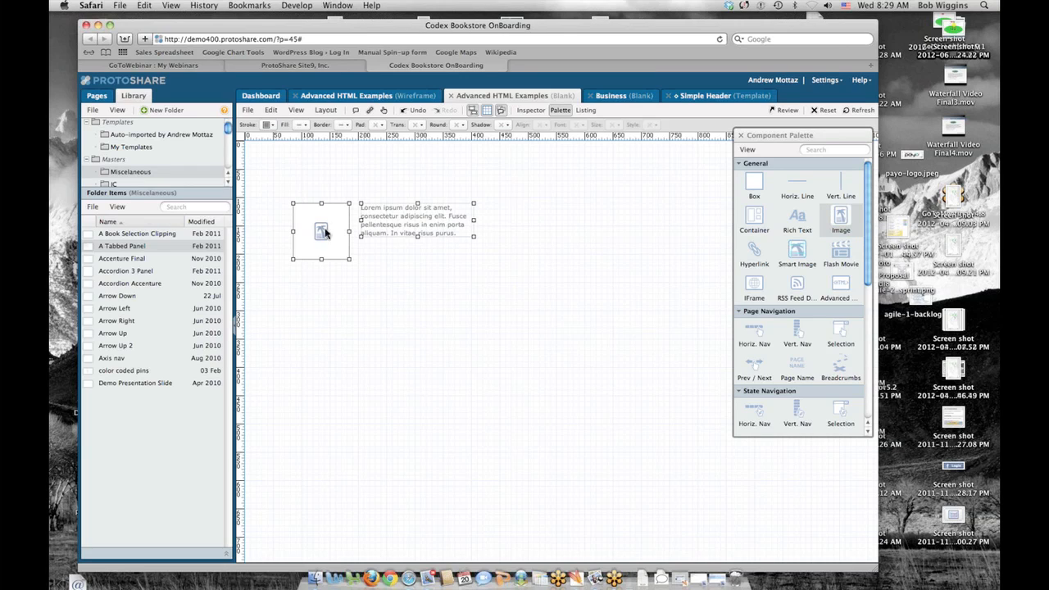
{"action": "left_click", "coordinate": [741, 134]}
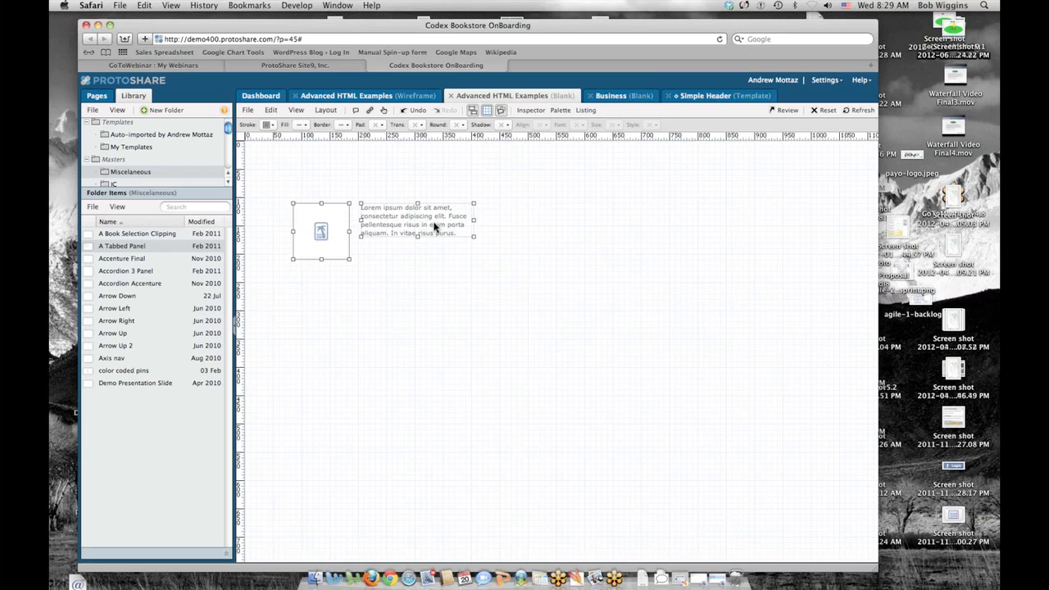
{"action": "right_click", "coordinate": [398, 219]}
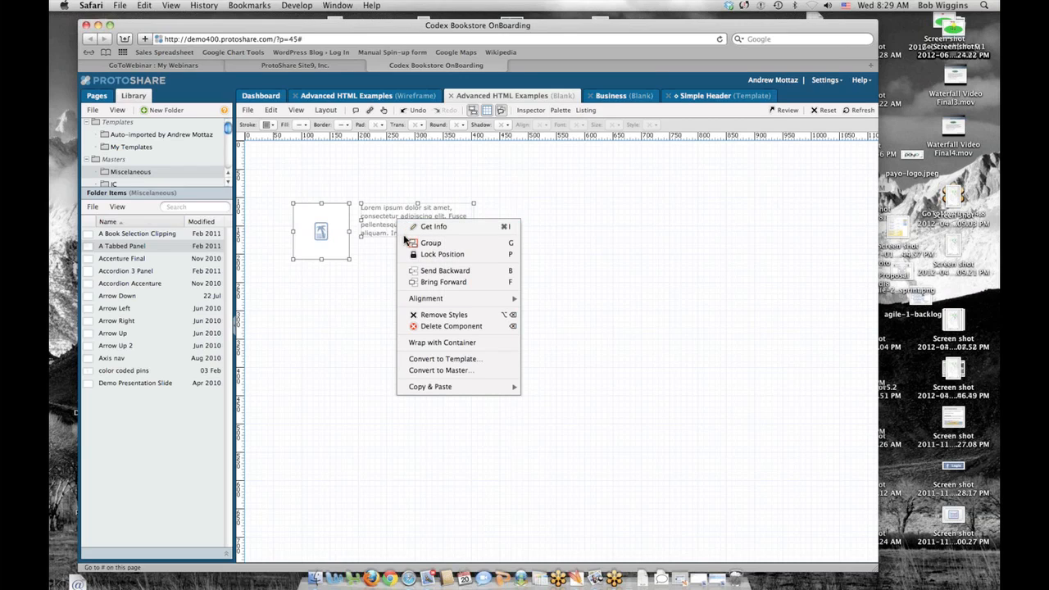
{"action": "left_click", "coordinate": [424, 243]}
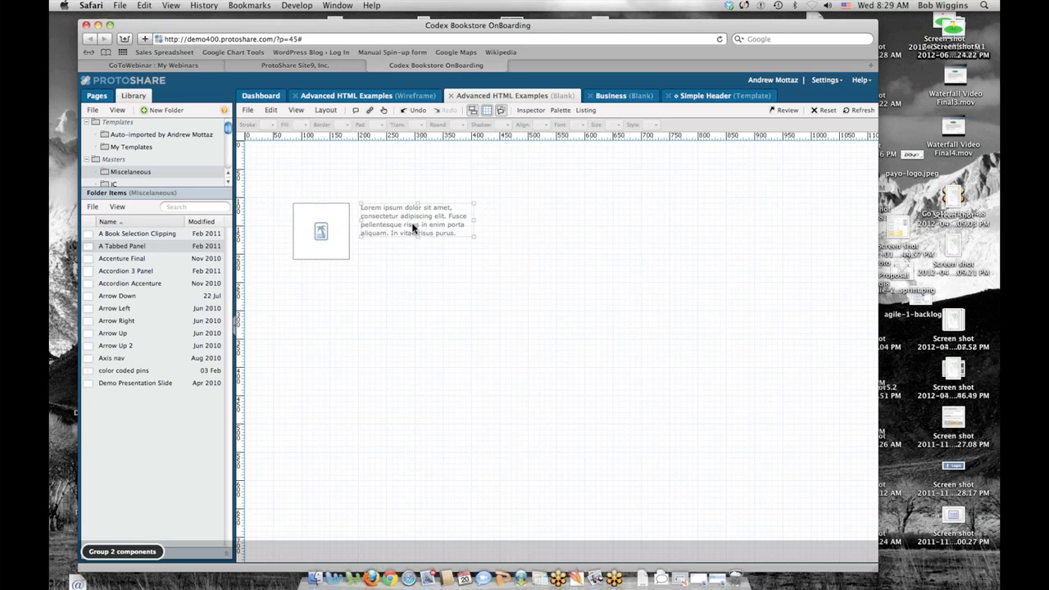
- Move the grouped image and text slightly up and to the left, and open the Inspector for both components
{"action": "left_click", "coordinate": [355, 265]}
{"action": "left_click", "coordinate": [331, 224]}
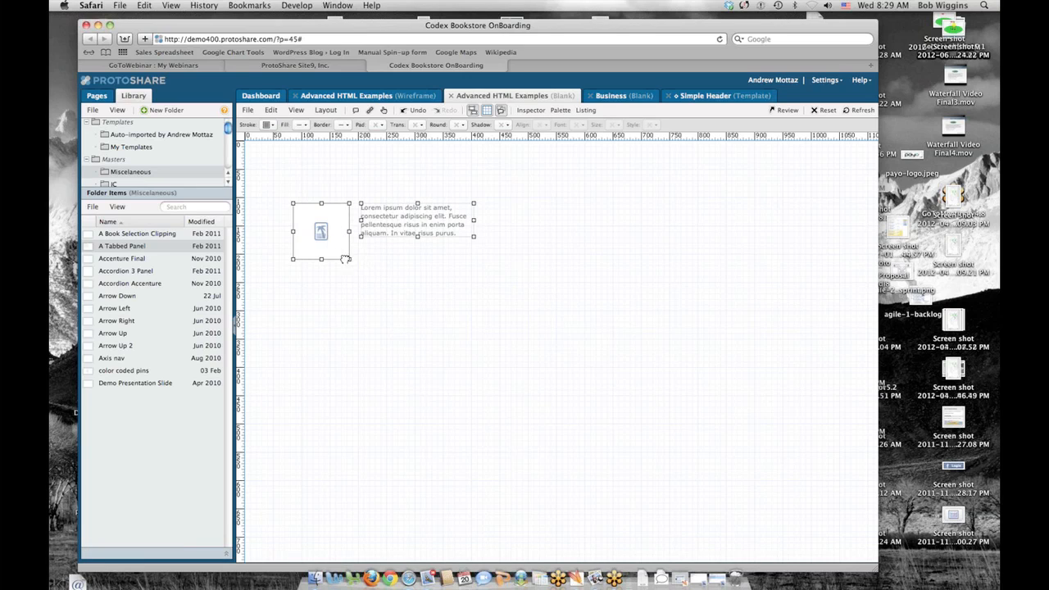
{"action": "left_click_drag", "start_coordinate": [340, 255], "coordinate": [317, 217]}
{"action": "left_click", "coordinate": [468, 321]}
{"action": "left_click", "coordinate": [312, 218]}
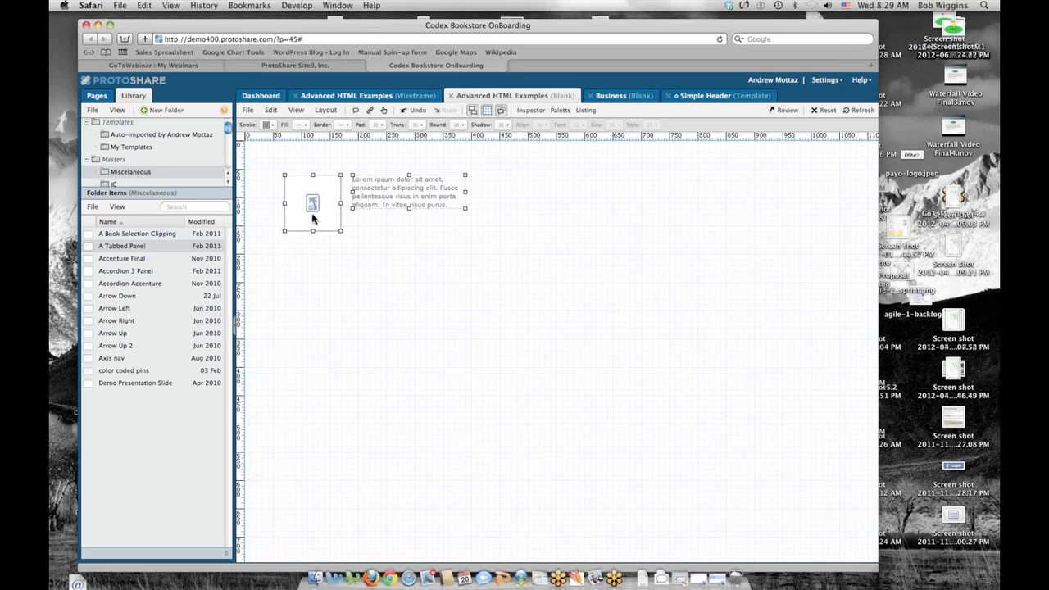
{"action": "double_click", "coordinate": [312, 218]}
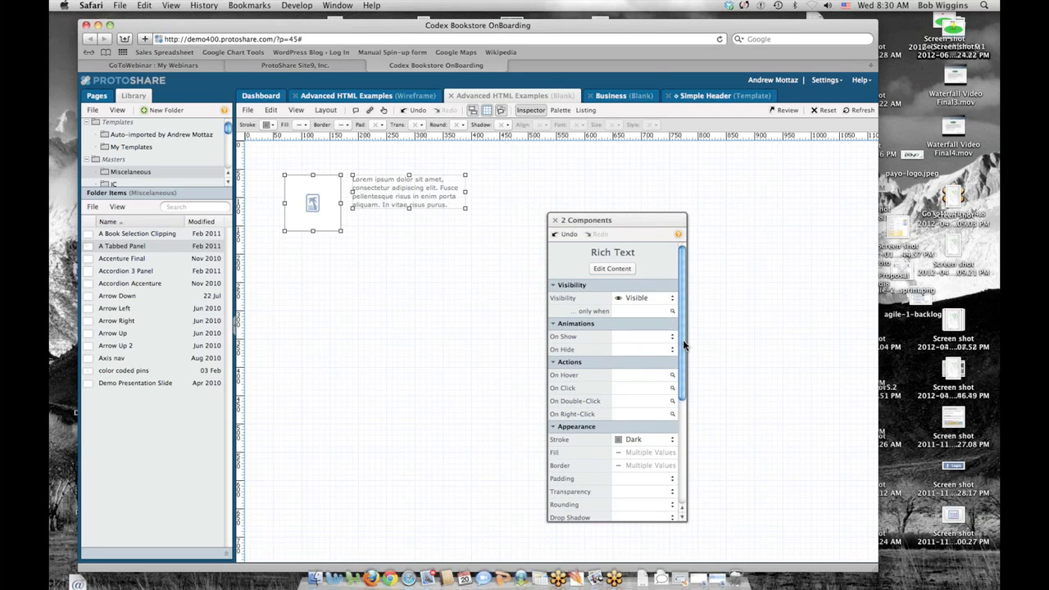
- Set the stroke of the grouped Image and Rich Text to Red, close the Inspector and deselect the group
{"action": "left_click_drag", "start_coordinate": [684, 345], "coordinate": [684, 377]}
{"action": "left_click", "coordinate": [670, 398]}
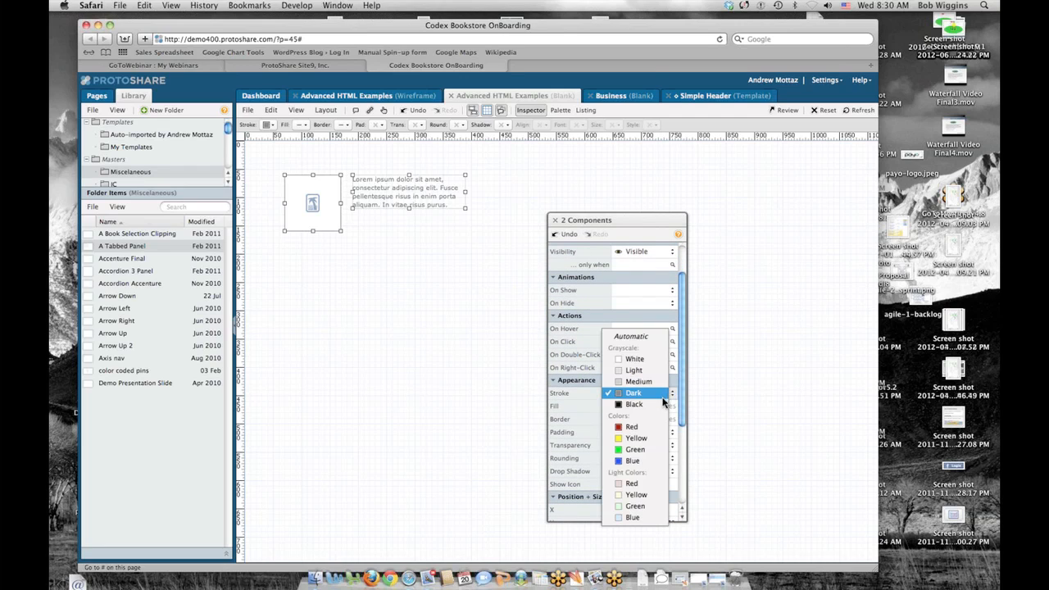
{"action": "left_click", "coordinate": [647, 427]}
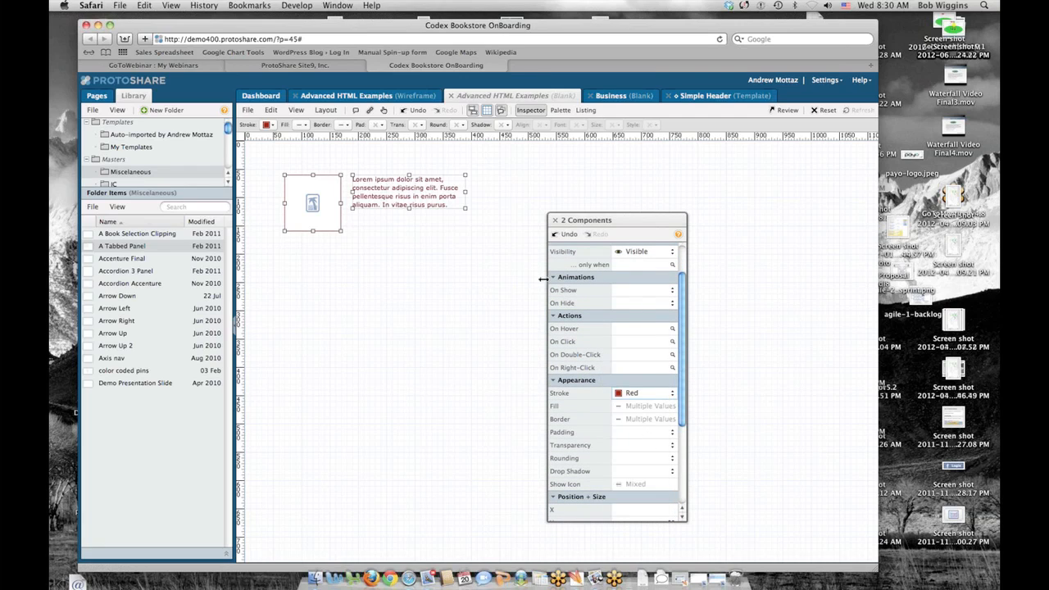
{"action": "left_click", "coordinate": [555, 221]}
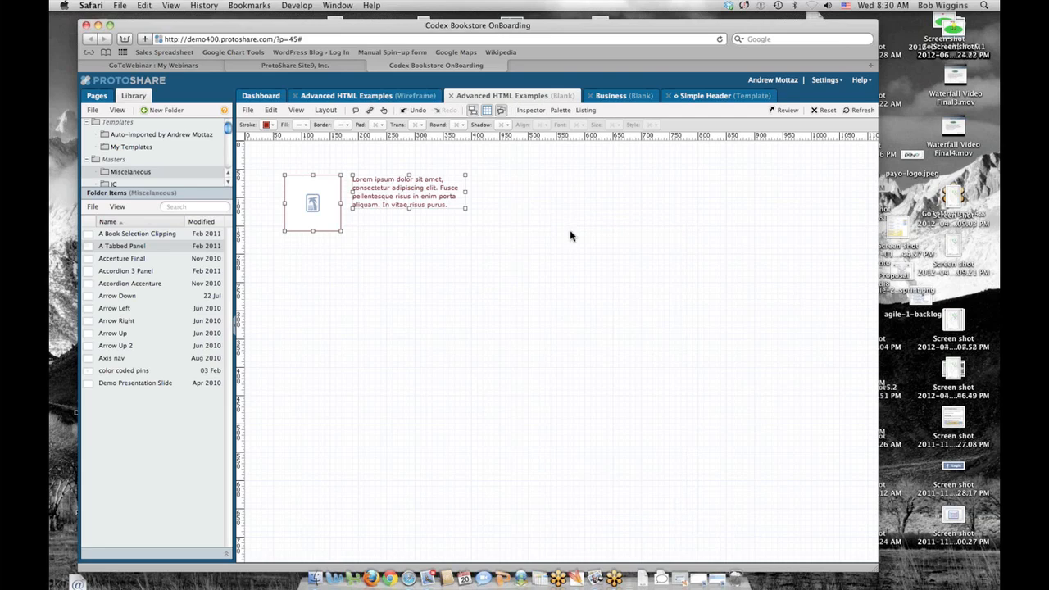
{"action": "left_click", "coordinate": [609, 280]}
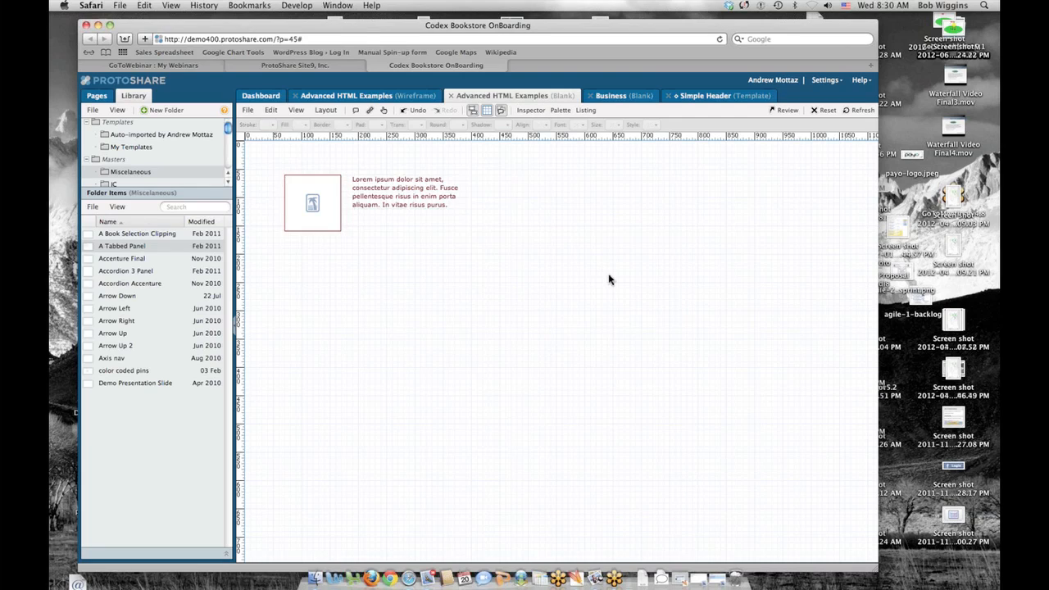
{"action": "left_click", "coordinate": [416, 196]}
{"action": "right_click", "coordinate": [408, 198]}
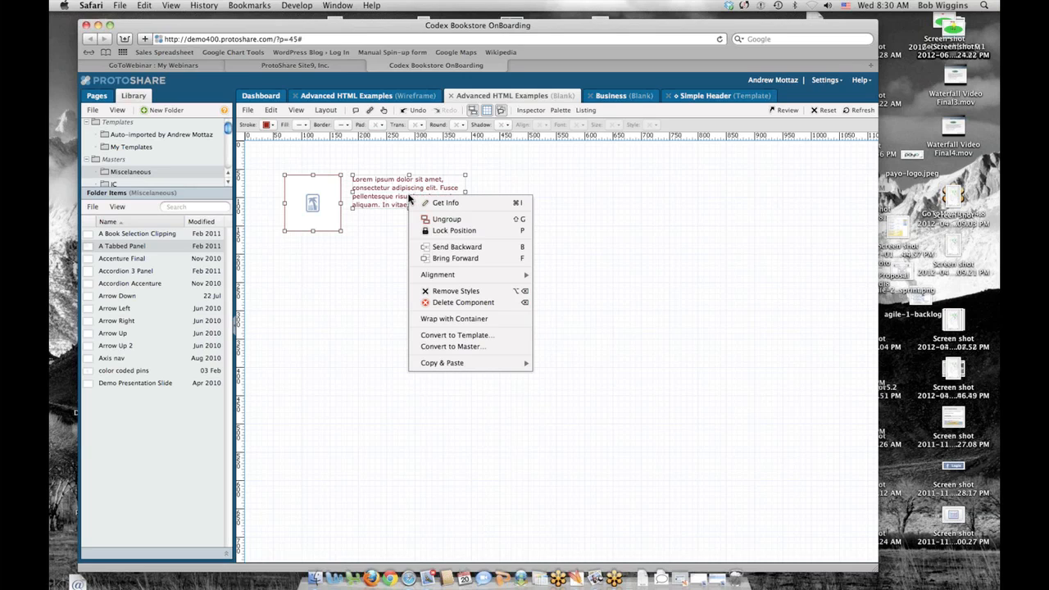
{"action": "left_click", "coordinate": [513, 169]}
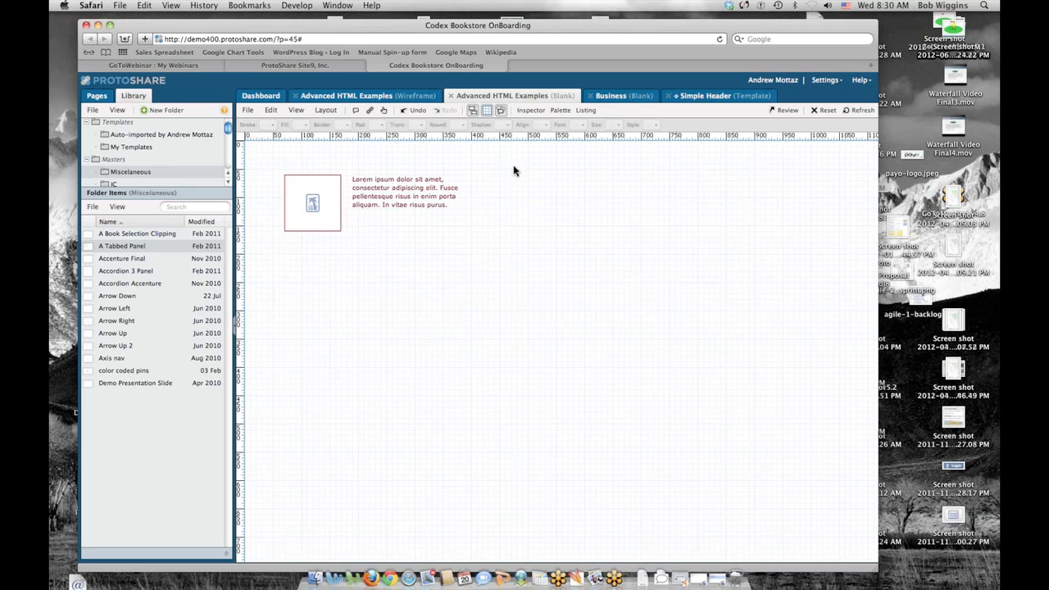
- Turn off automatic selection of group members and move the Rich Text and the Image down and to the right, widening their gap
{"action": "left_click", "coordinate": [399, 202]}
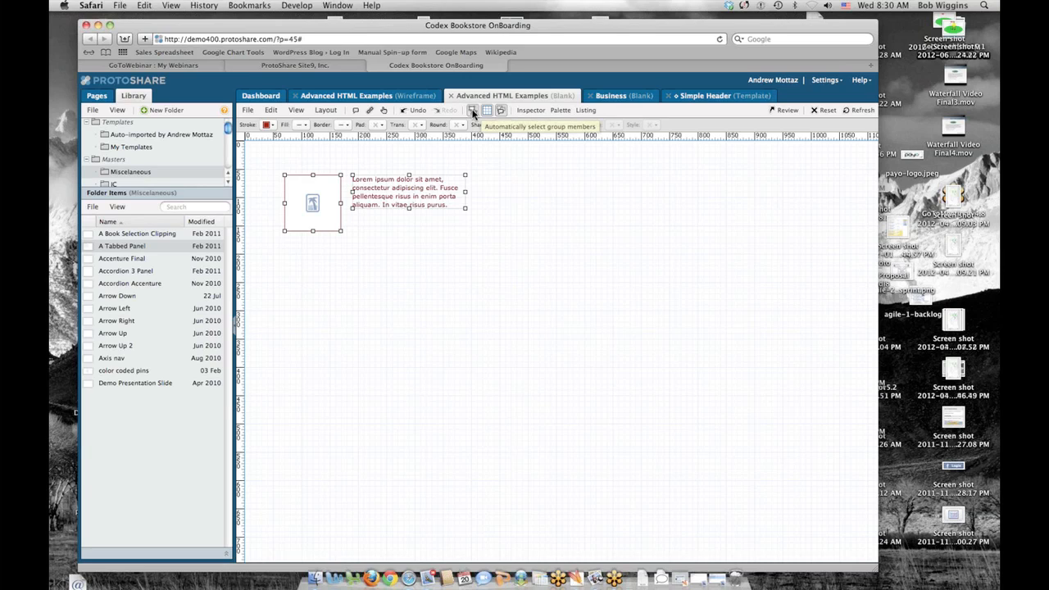
{"action": "left_click", "coordinate": [472, 113]}
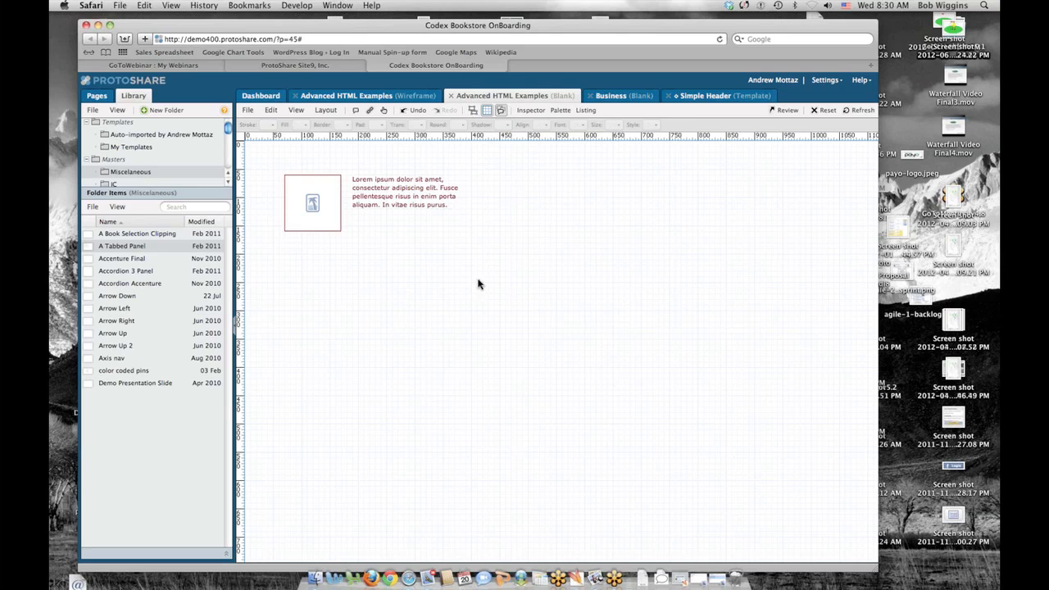
{"action": "left_click", "coordinate": [390, 199]}
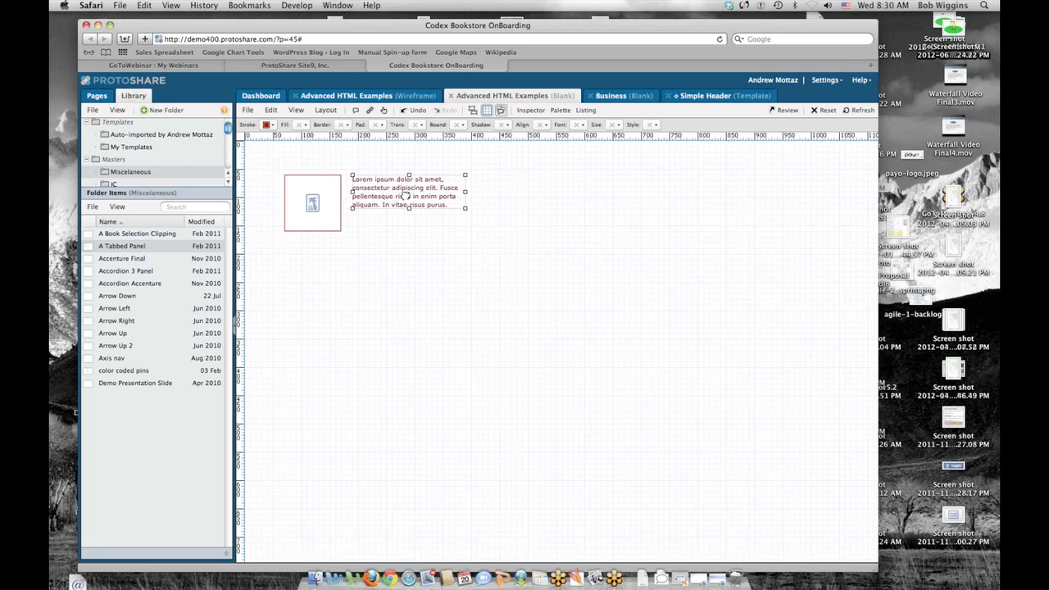
{"action": "left_click_drag", "start_coordinate": [393, 196], "coordinate": [503, 219]}
{"action": "left_click", "coordinate": [600, 244]}
{"action": "key", "text": "super+a"}
{"action": "left_click", "coordinate": [503, 160]}
{"action": "left_click", "coordinate": [473, 109]}
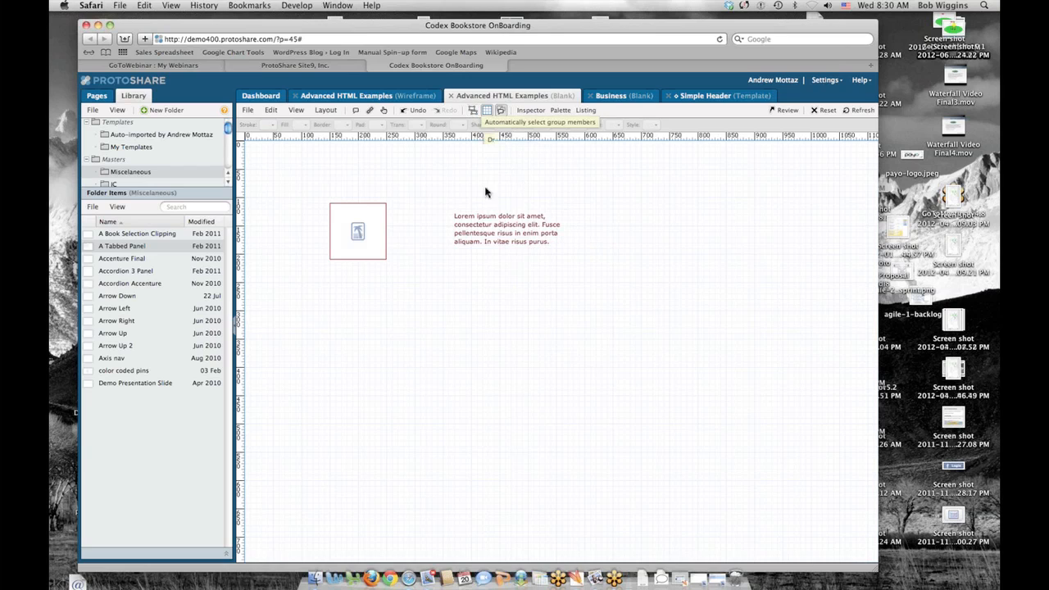
- Set only the Rich Text's stroke to Green, close its Inspector and turn automatic selection of group members back on
{"action": "left_click", "coordinate": [497, 235]}
{"action": "double_click", "coordinate": [497, 234]}
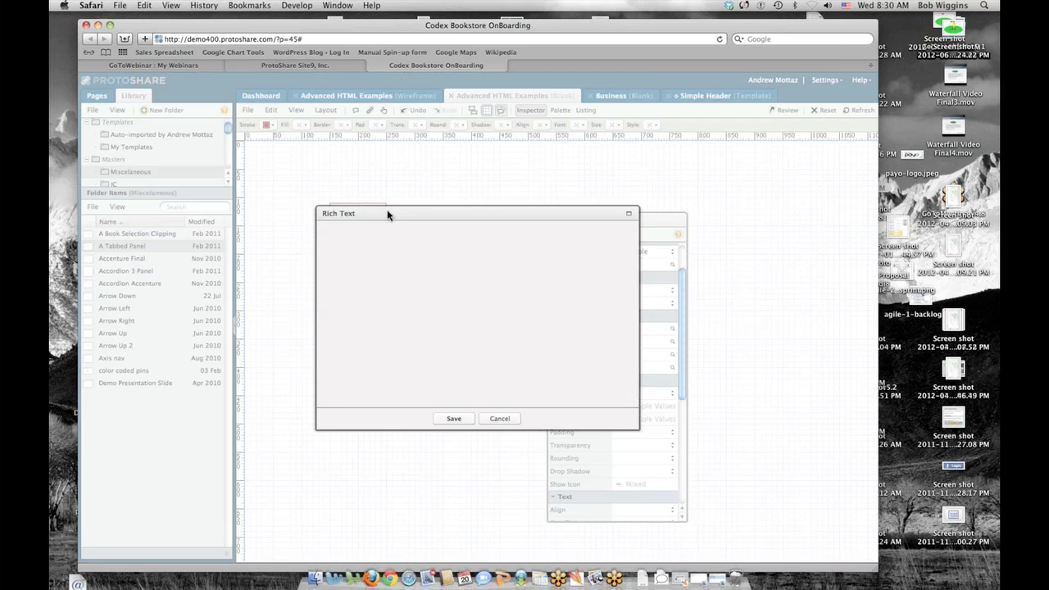
{"action": "left_click", "coordinate": [502, 418]}
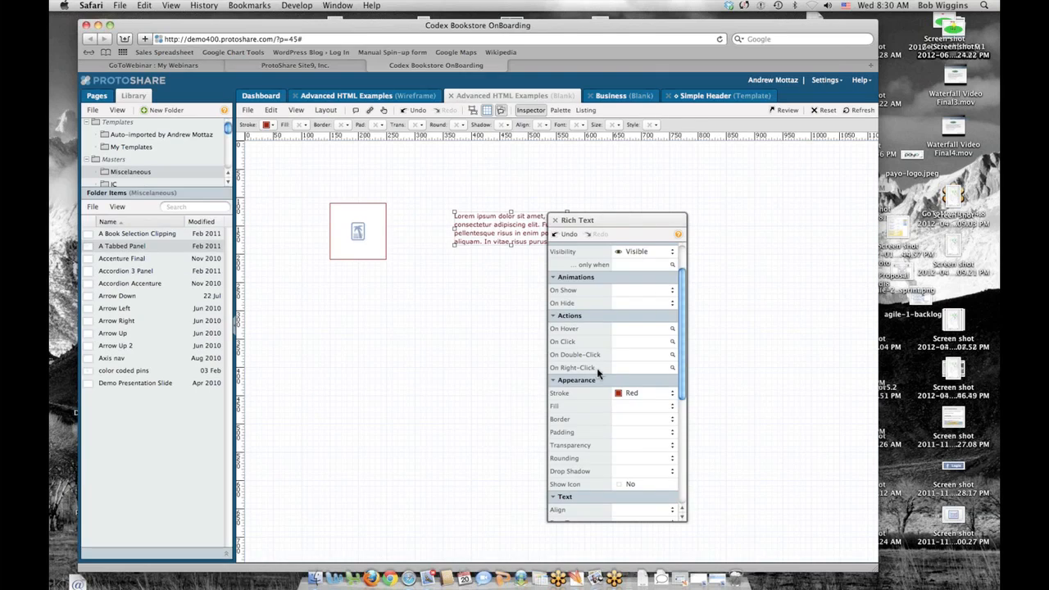
{"action": "left_click", "coordinate": [671, 393]}
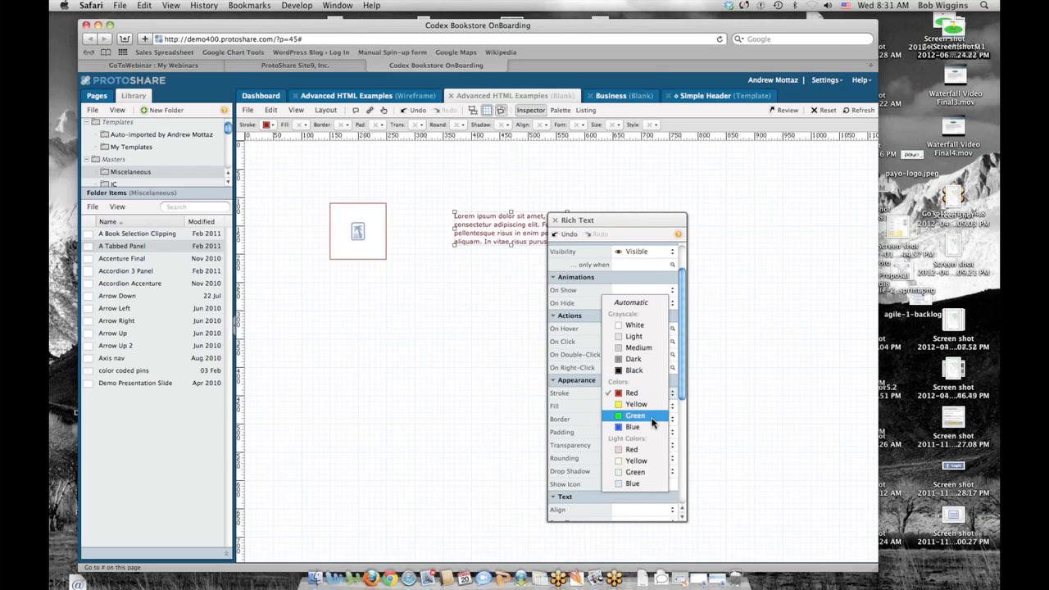
{"action": "left_click", "coordinate": [635, 415]}
{"action": "left_click", "coordinate": [554, 220]}
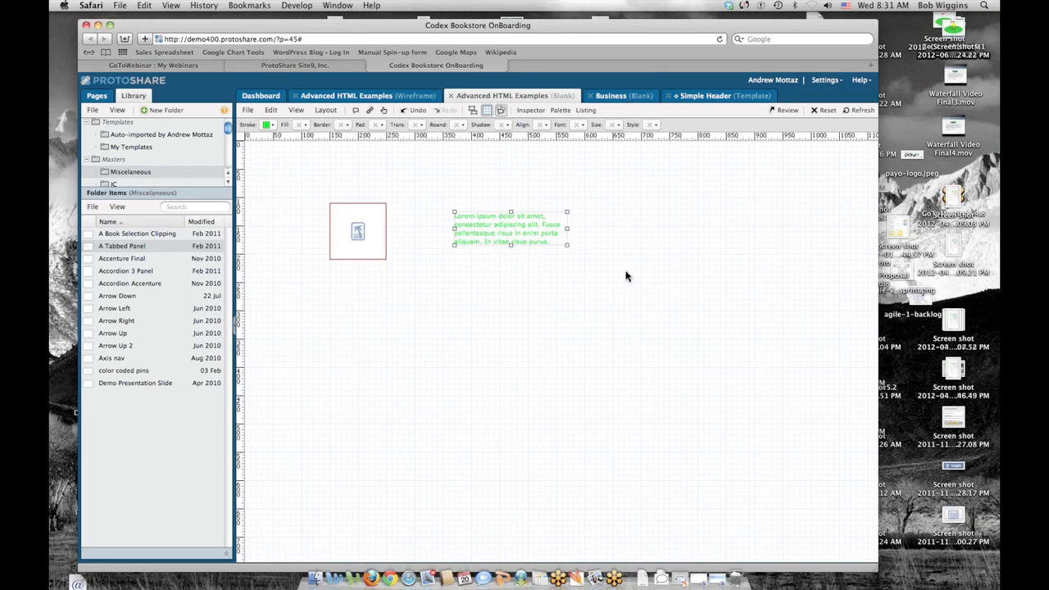
{"action": "left_click", "coordinate": [373, 234]}
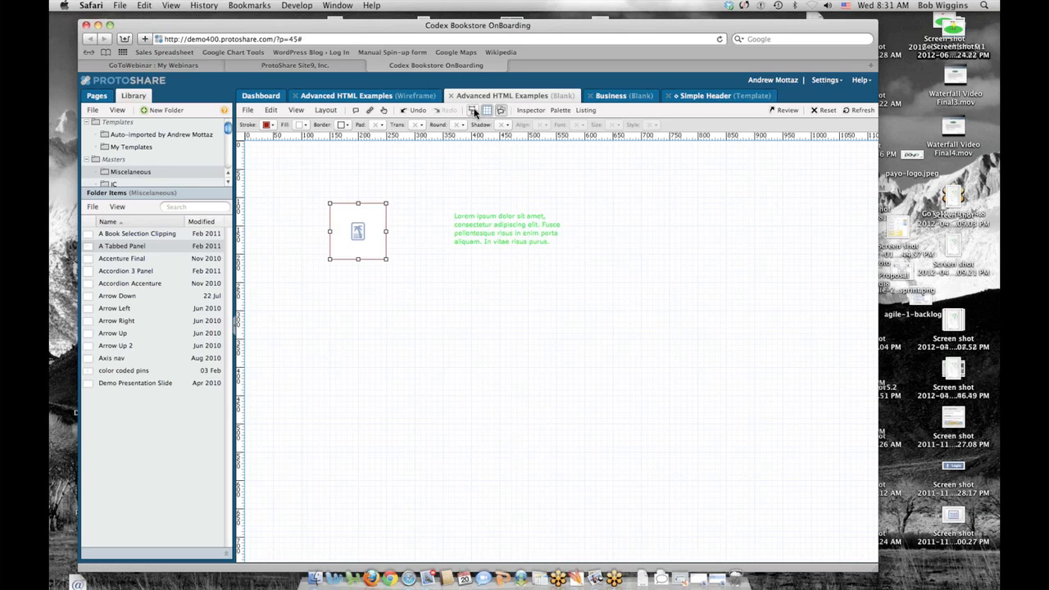
{"action": "left_click", "coordinate": [527, 192]}
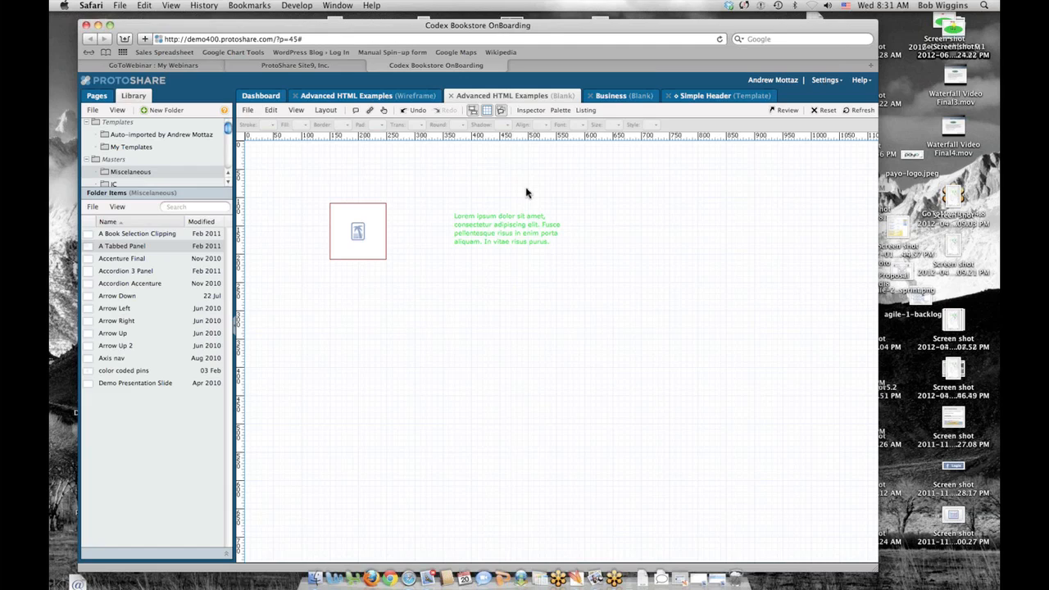
- Add a Container below the grouped image and text and enlarge it to a wide rectangle
{"action": "left_click", "coordinate": [557, 112]}
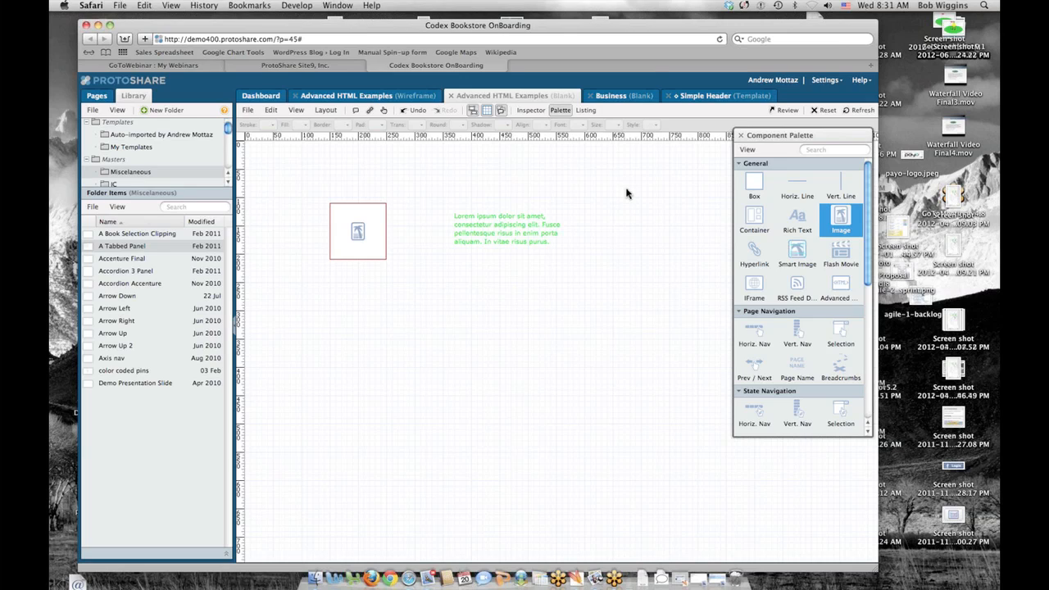
{"action": "left_click", "coordinate": [755, 220]}
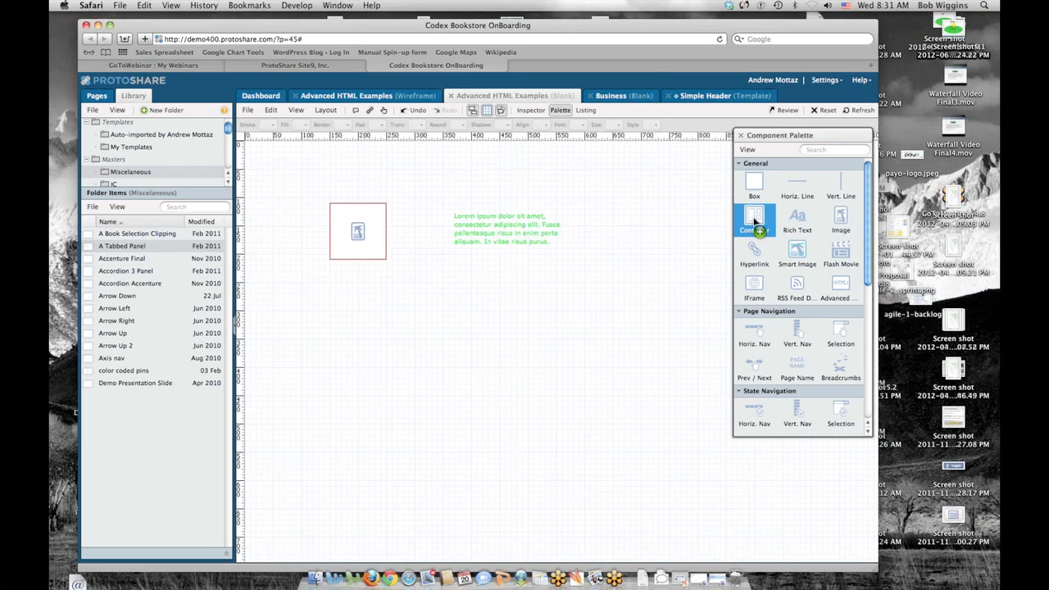
{"action": "left_click_drag", "start_coordinate": [754, 220], "coordinate": [382, 356]}
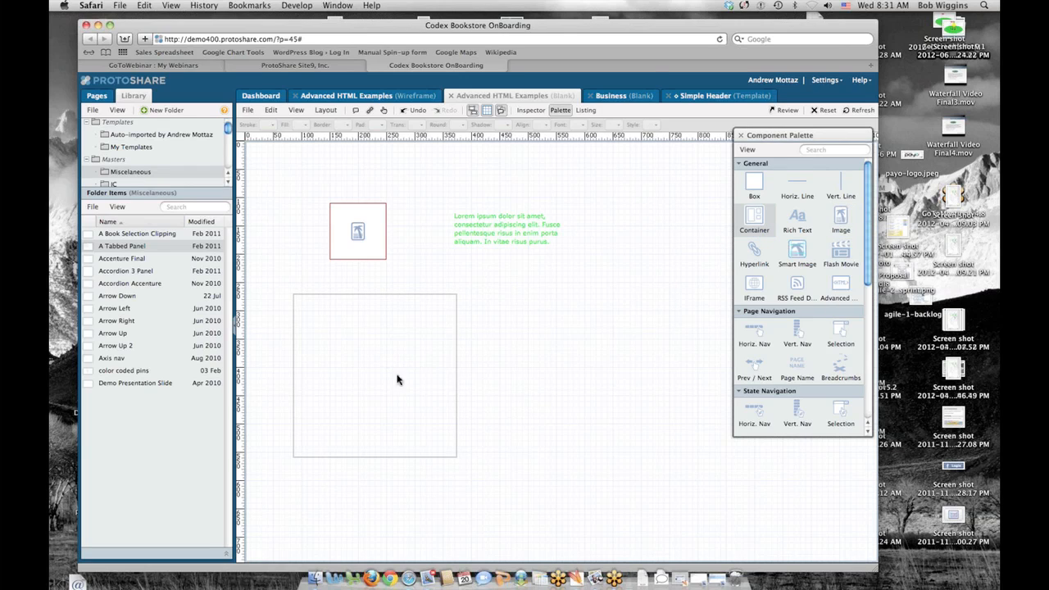
{"action": "left_click_drag", "start_coordinate": [457, 456], "coordinate": [581, 466]}
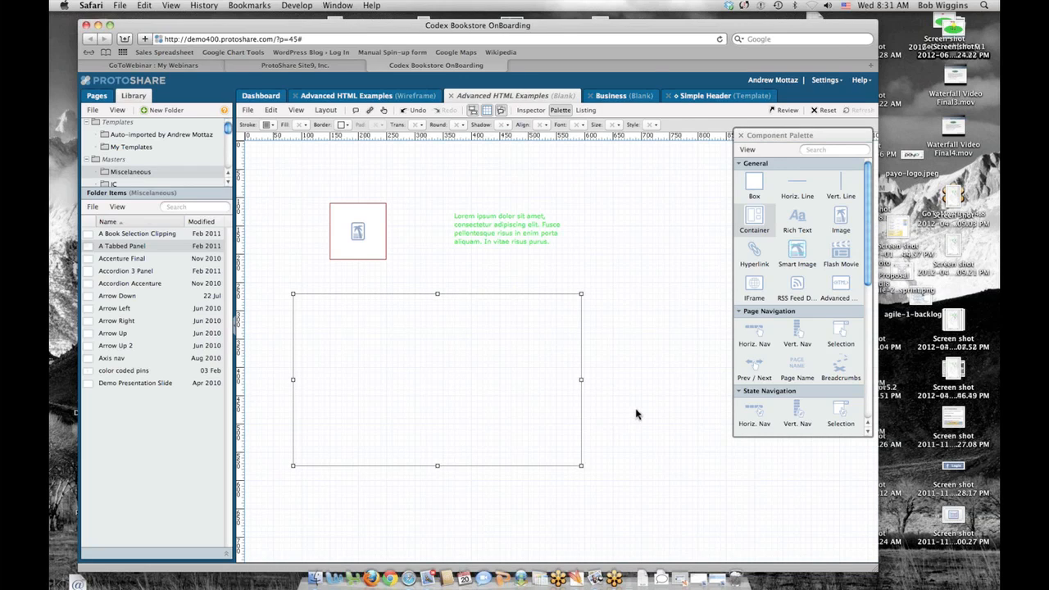
{"action": "left_click", "coordinate": [632, 377]}
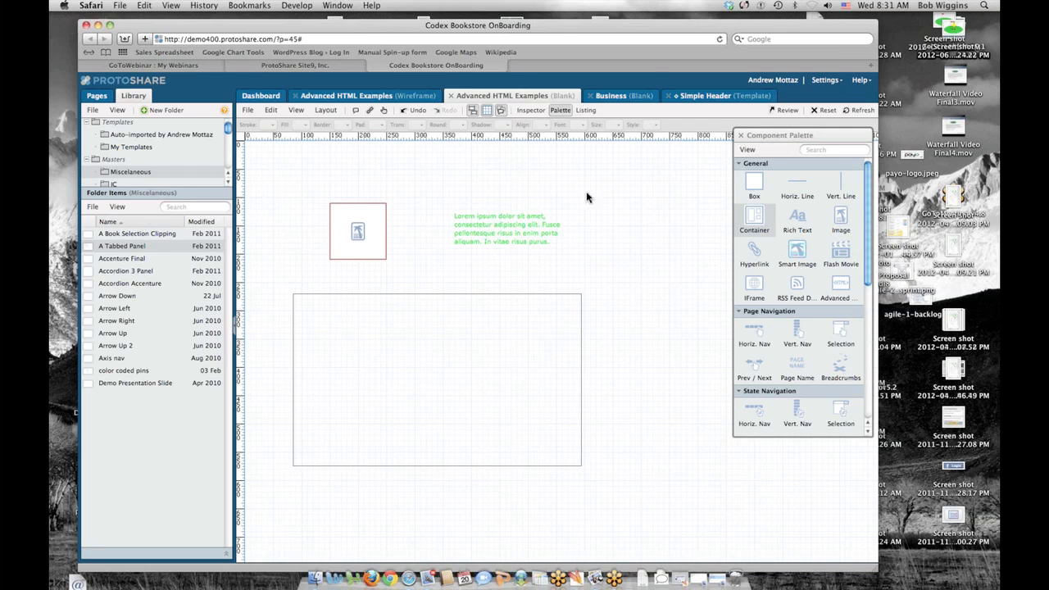
- Move the grouped Image and green Rich Text slightly up and to the left, and deselect them
{"action": "left_click", "coordinate": [506, 227]}
{"action": "left_click", "coordinate": [382, 232], "text": "shift"}
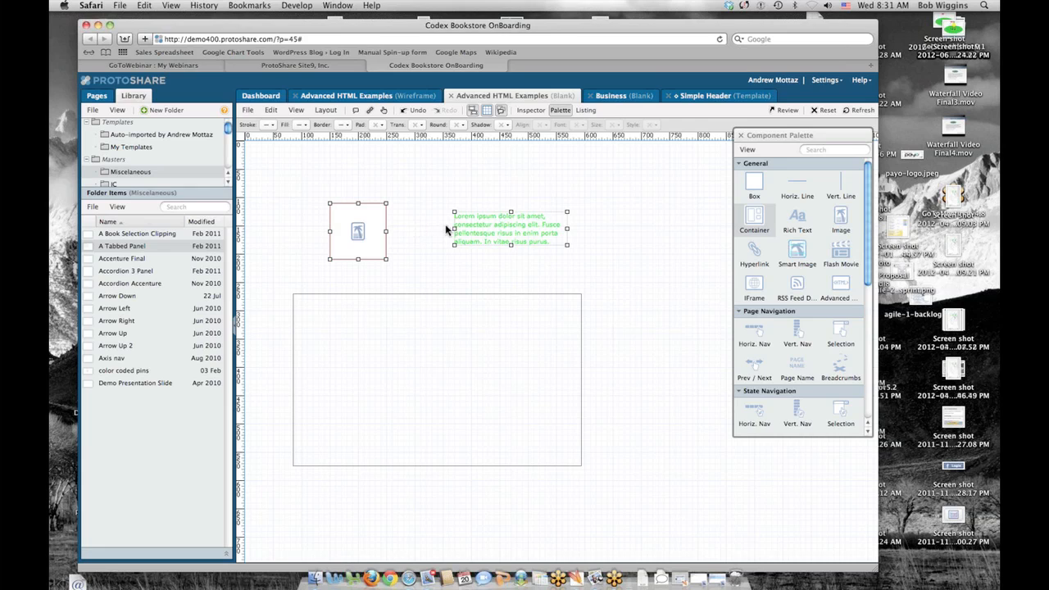
{"action": "left_click_drag", "start_coordinate": [471, 226], "coordinate": [458, 213]}
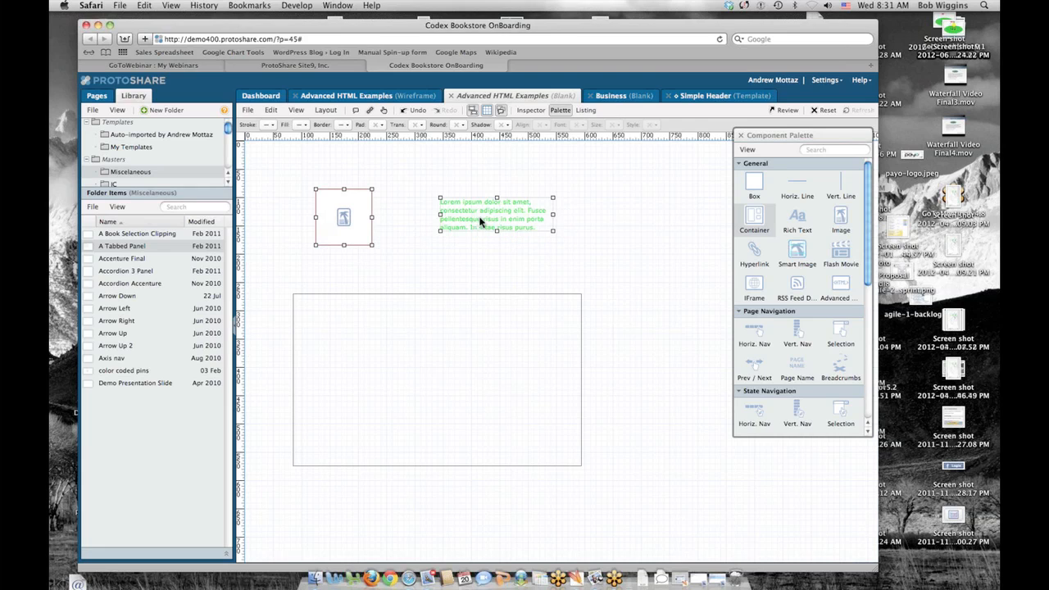
{"action": "left_click", "coordinate": [648, 252]}
- Add a Rich Text with an Image to its left inside the Container and a Box at the canvas's far right, and close the palette
{"action": "left_click_drag", "start_coordinate": [795, 220], "coordinate": [471, 379]}
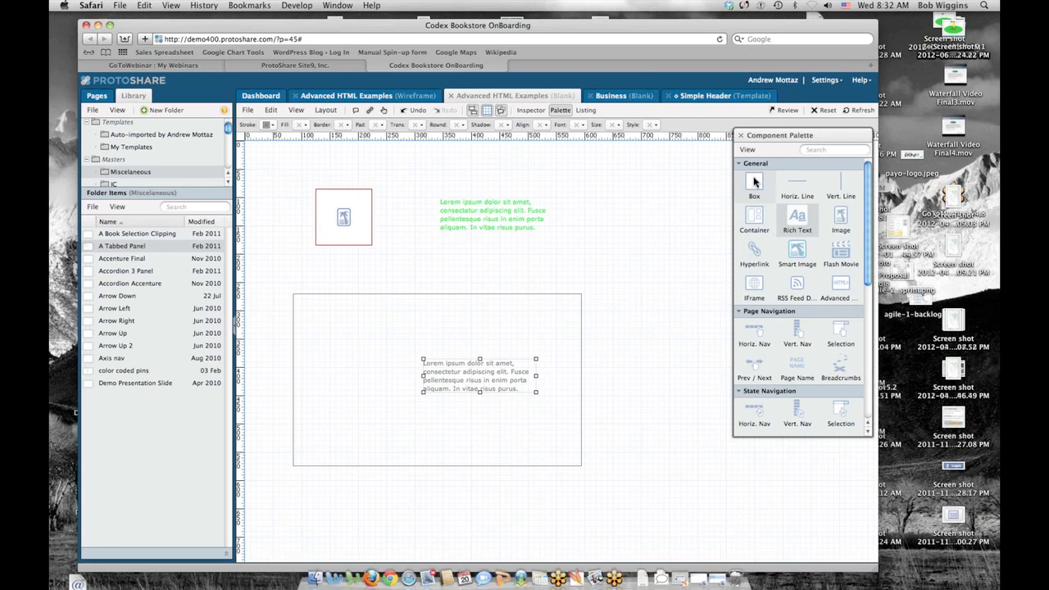
{"action": "mouse_move", "coordinate": [755, 182]}
{"action": "left_mouse_down"}
{"action": "mouse_move", "coordinate": [719, 218]}
{"action": "mouse_move", "coordinate": [632, 264]}
{"action": "mouse_move", "coordinate": [798, 214]}
{"action": "mouse_move", "coordinate": [761, 201]}
{"action": "left_mouse_up"}
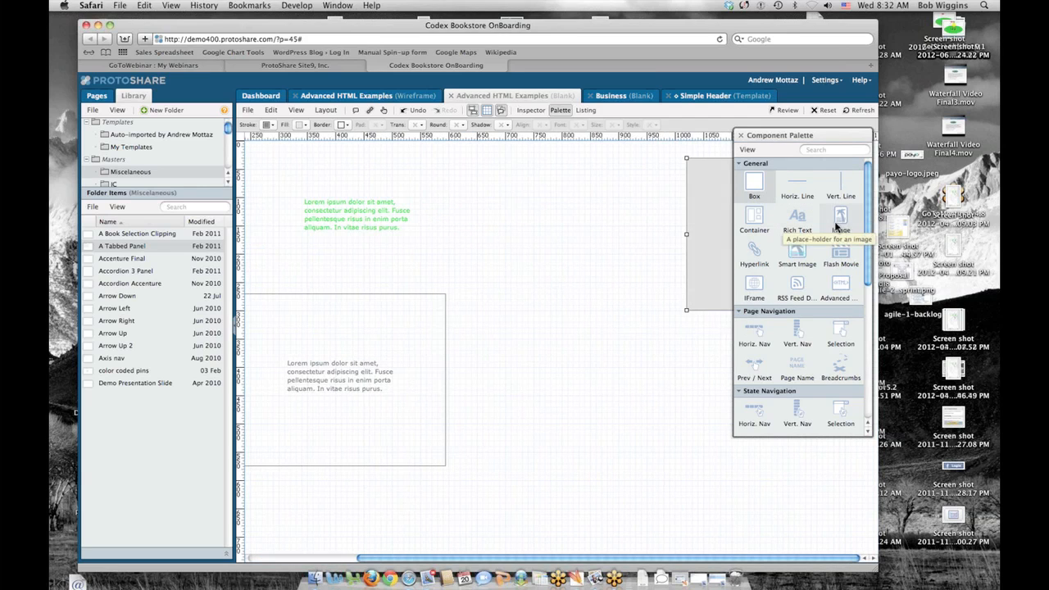
{"action": "left_click_drag", "start_coordinate": [837, 225], "coordinate": [310, 347]}
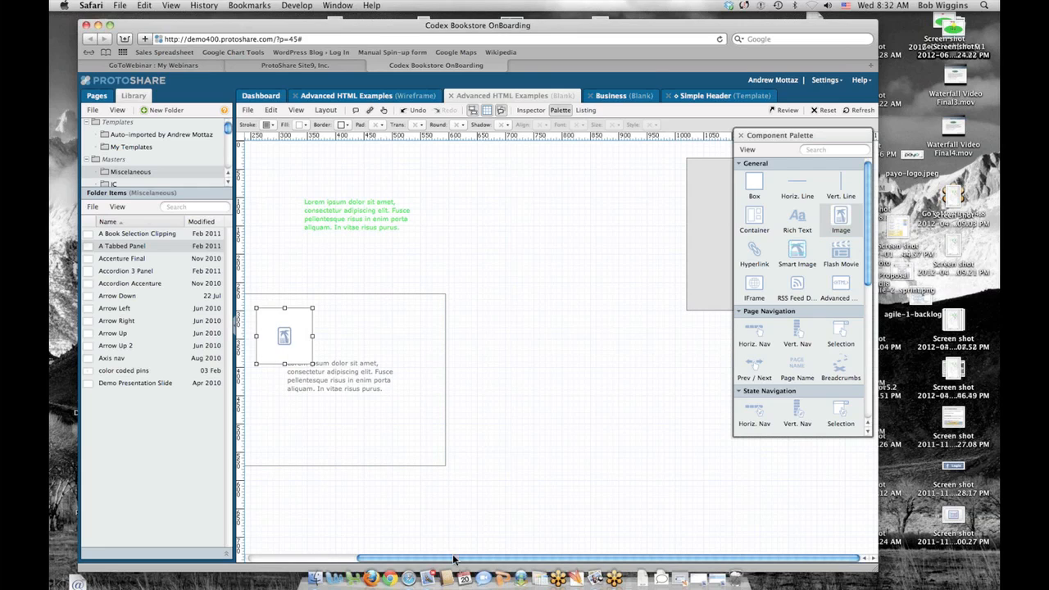
{"action": "left_click_drag", "start_coordinate": [455, 560], "coordinate": [344, 560]}
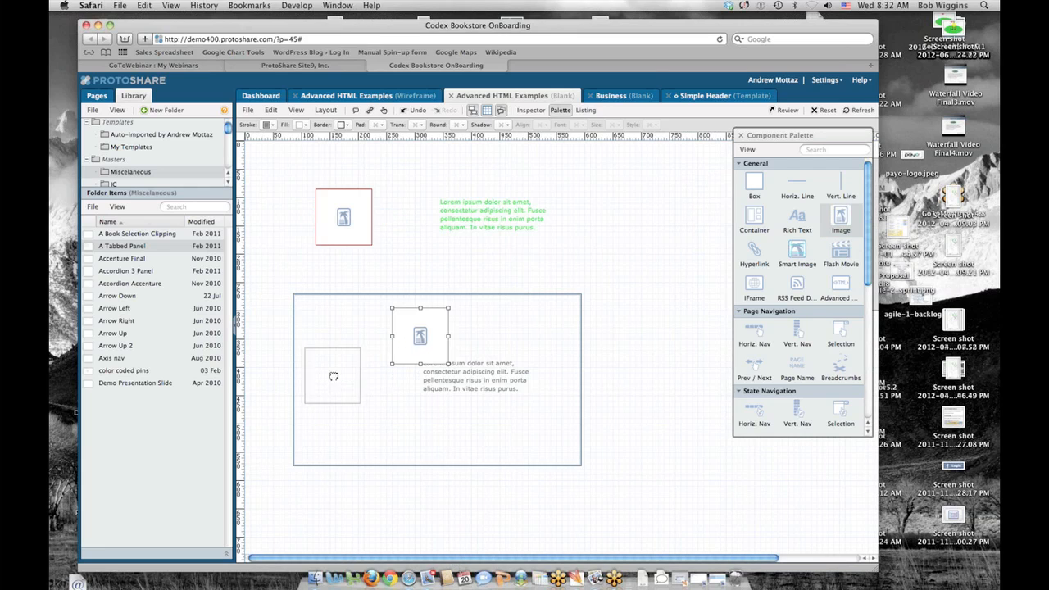
{"action": "left_click_drag", "start_coordinate": [334, 376], "coordinate": [334, 376]}
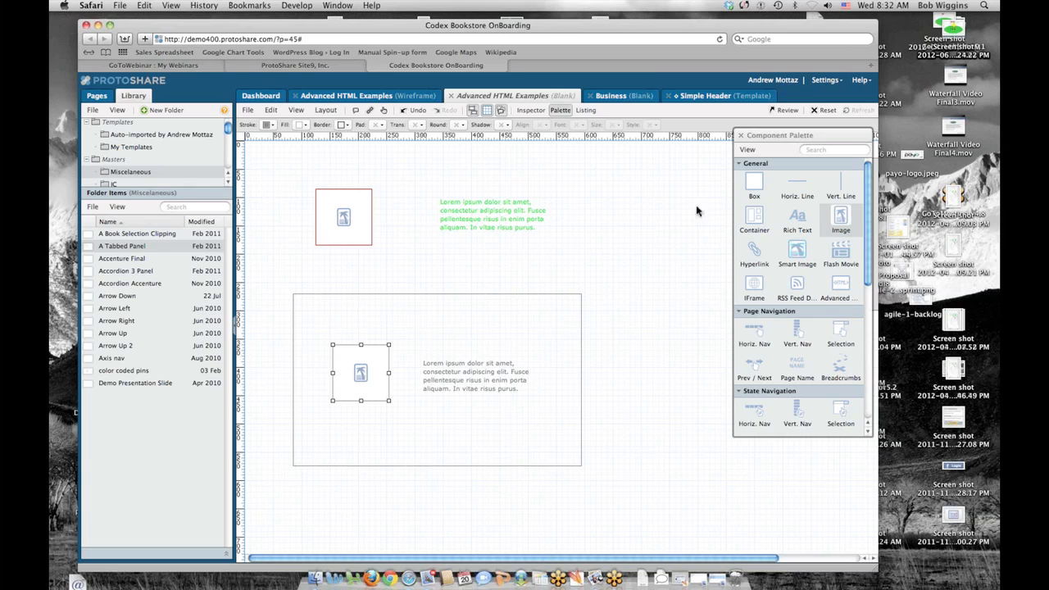
{"action": "left_click", "coordinate": [741, 137]}
- Extend the Container's upper edge slightly upward and move the Container with its contents slightly down and to the right
{"action": "left_click", "coordinate": [532, 296]}
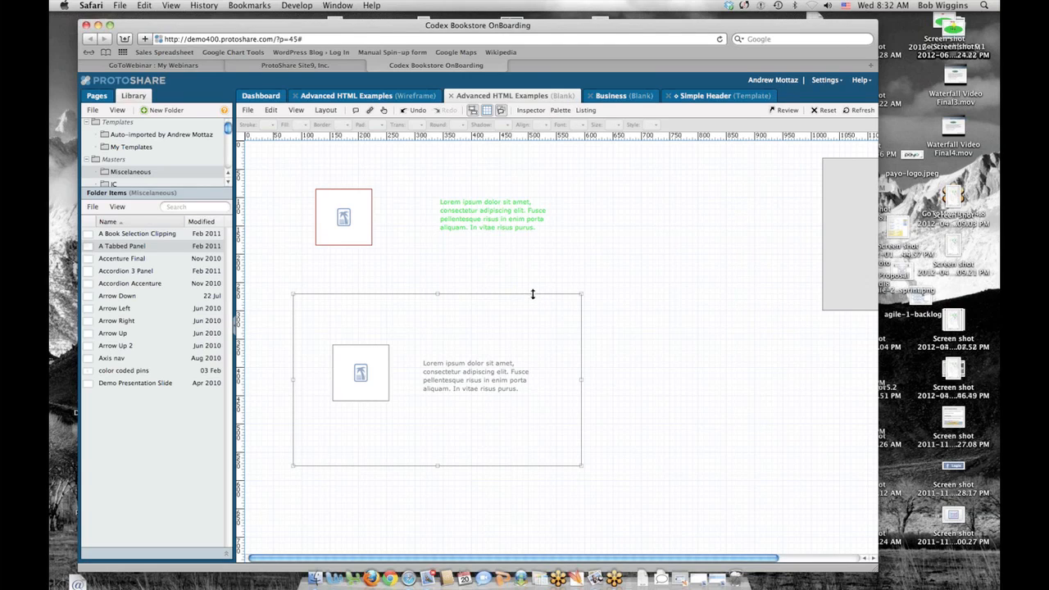
{"action": "left_click", "coordinate": [518, 295]}
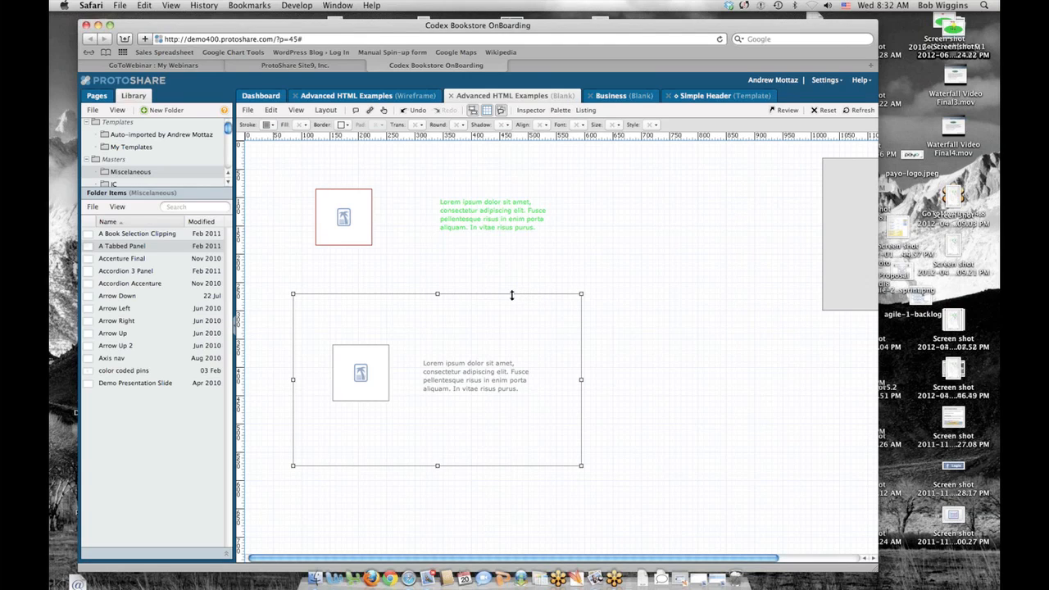
{"action": "left_click_drag", "start_coordinate": [511, 295], "coordinate": [516, 288]}
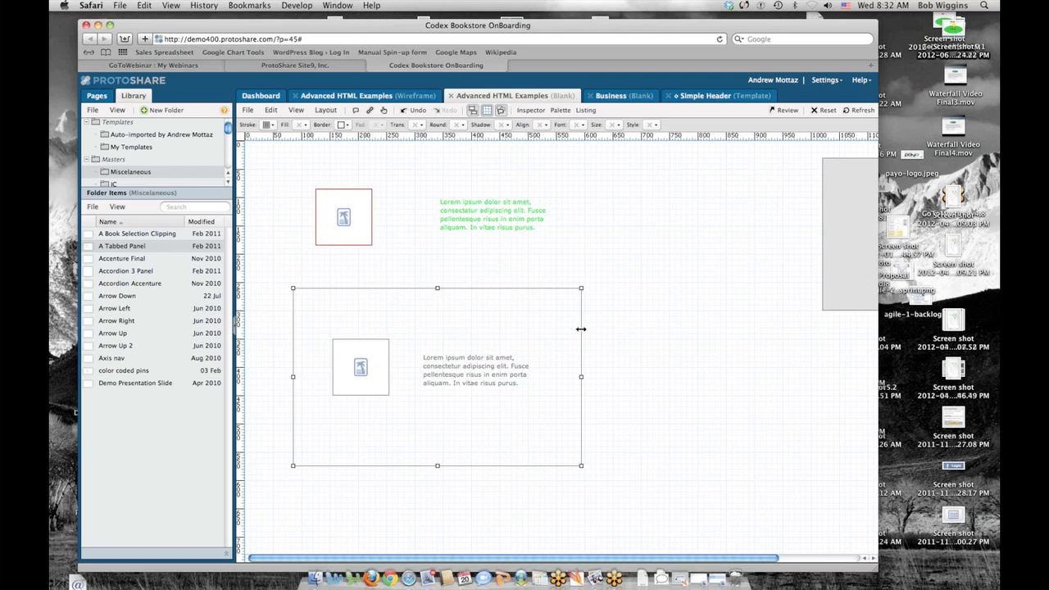
{"action": "mouse_move", "coordinate": [548, 330]}
{"action": "left_mouse_down"}
{"action": "mouse_move", "coordinate": [687, 323]}
{"action": "mouse_move", "coordinate": [631, 361]}
{"action": "mouse_move", "coordinate": [562, 333]}
{"action": "left_mouse_up"}
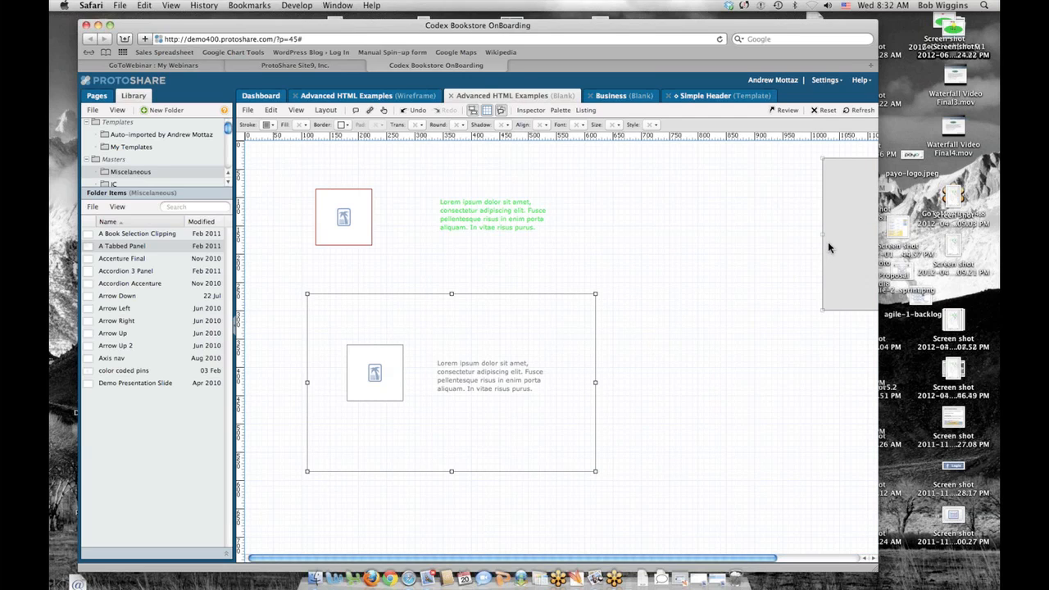
- Move the Rich Text inside the Container down and to the right so it extends past the Container's lower-right corner
{"action": "left_click", "coordinate": [525, 379]}
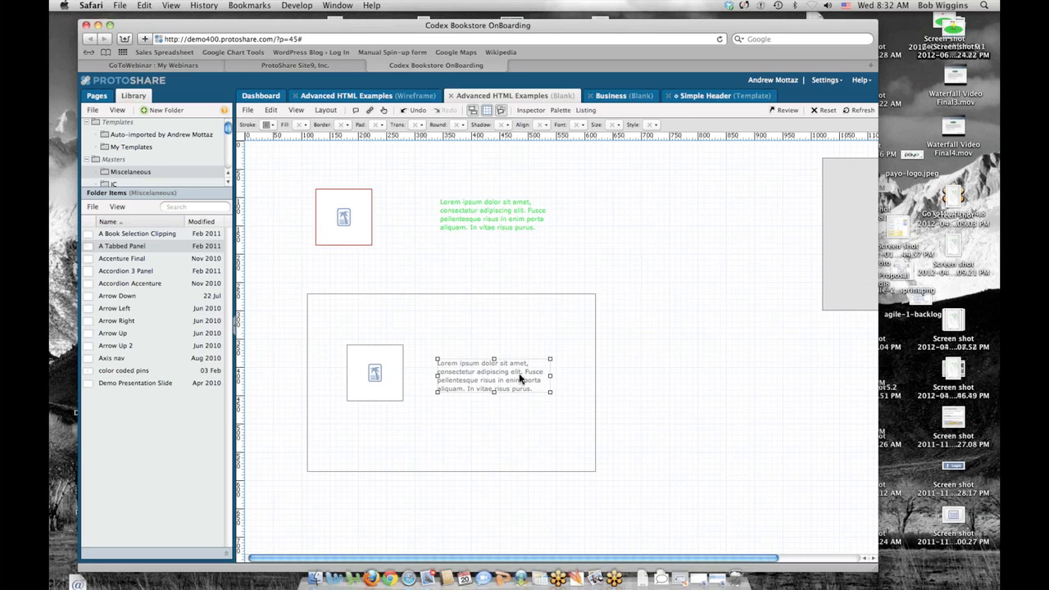
{"action": "left_click_drag", "start_coordinate": [525, 378], "coordinate": [553, 461]}
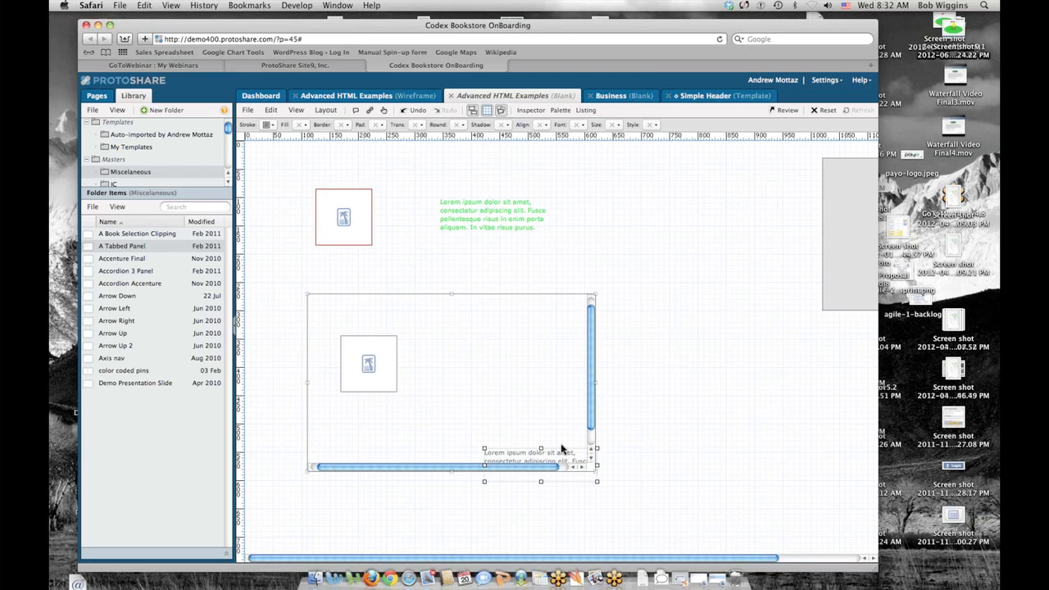
- Review the Show Scrollbars options in the lower container's properties
{"action": "left_click", "coordinate": [562, 414]}
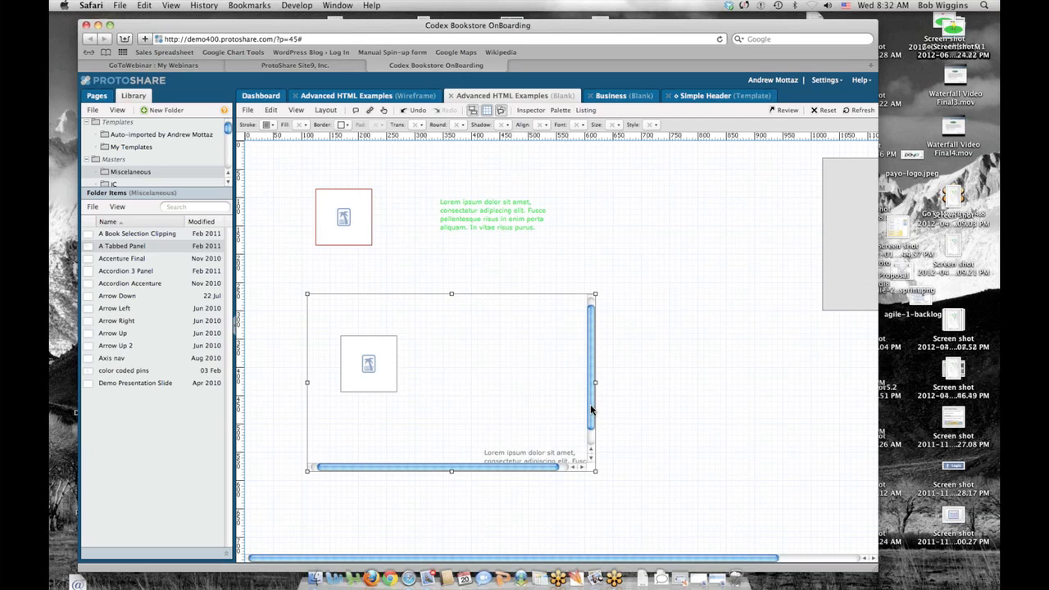
{"action": "double_click", "coordinate": [504, 396]}
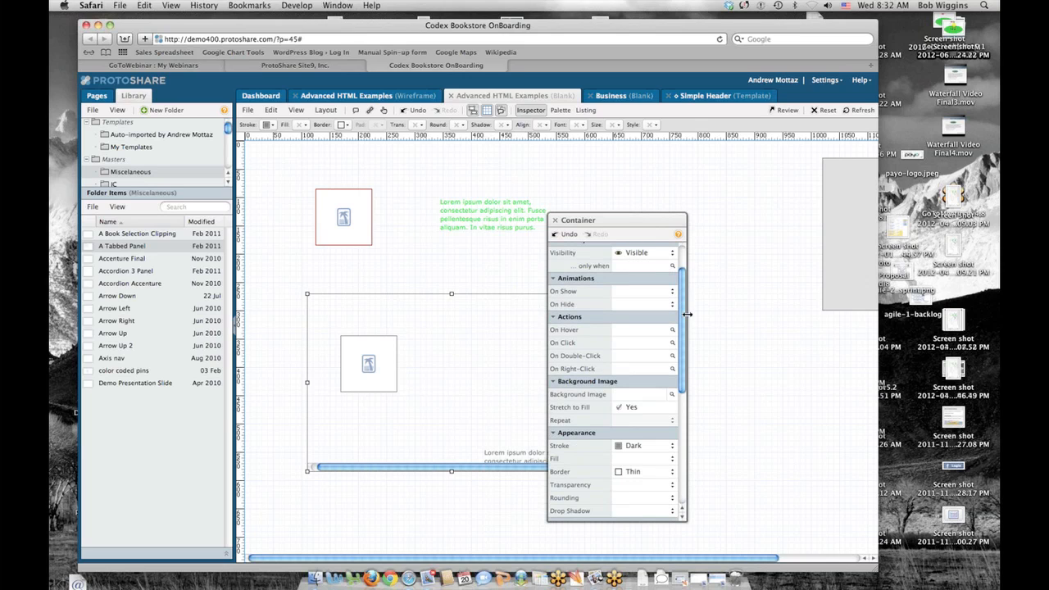
{"action": "scroll", "coordinate": [681, 312], "scroll_direction": "up", "scroll_amount": 3}
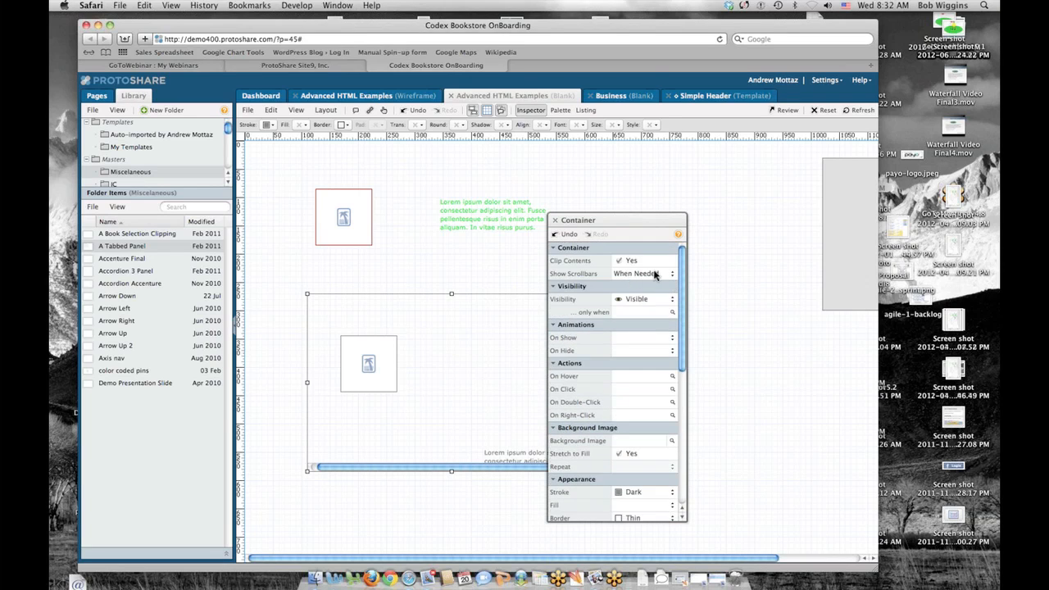
{"action": "left_click", "coordinate": [671, 273]}
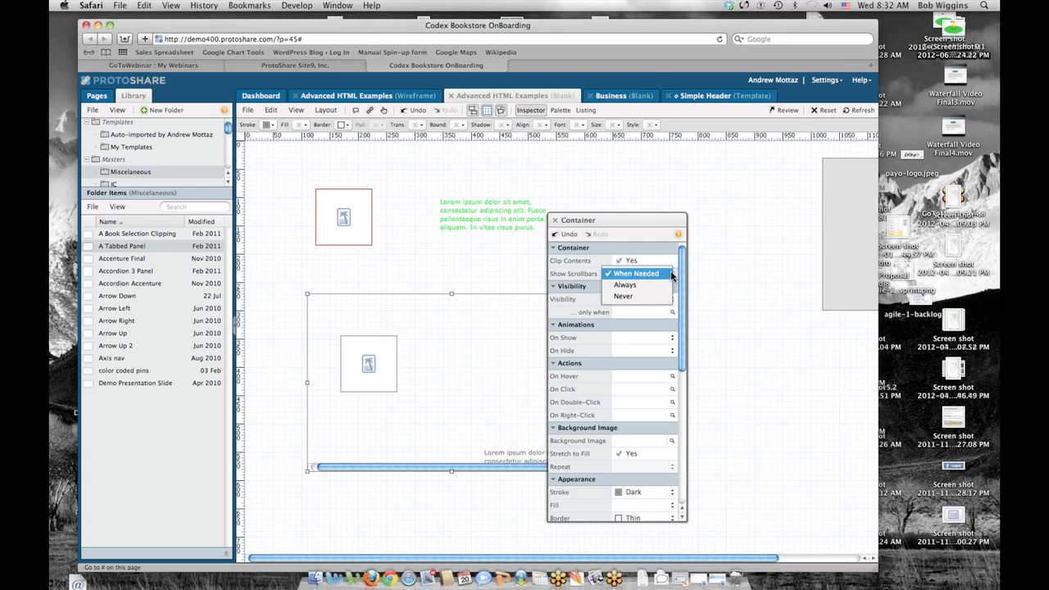
{"action": "left_click", "coordinate": [587, 221]}
{"action": "left_click", "coordinate": [555, 220]}
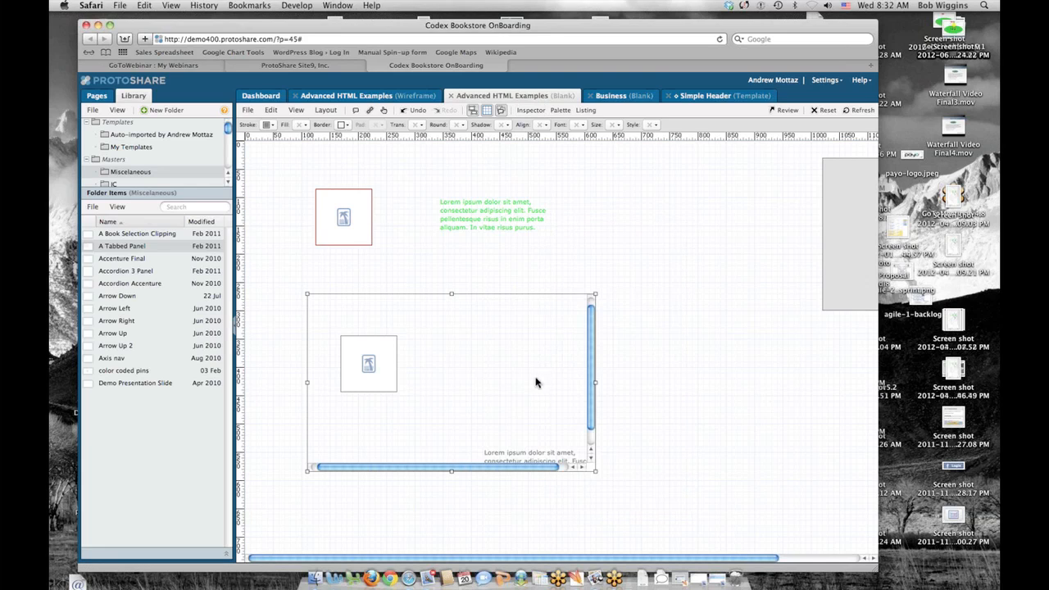
- Move the lorem ipsum text inside the container up beside the image placeholder
{"action": "left_click", "coordinate": [535, 457]}
{"action": "left_click_drag", "start_coordinate": [534, 457], "coordinate": [465, 347]}
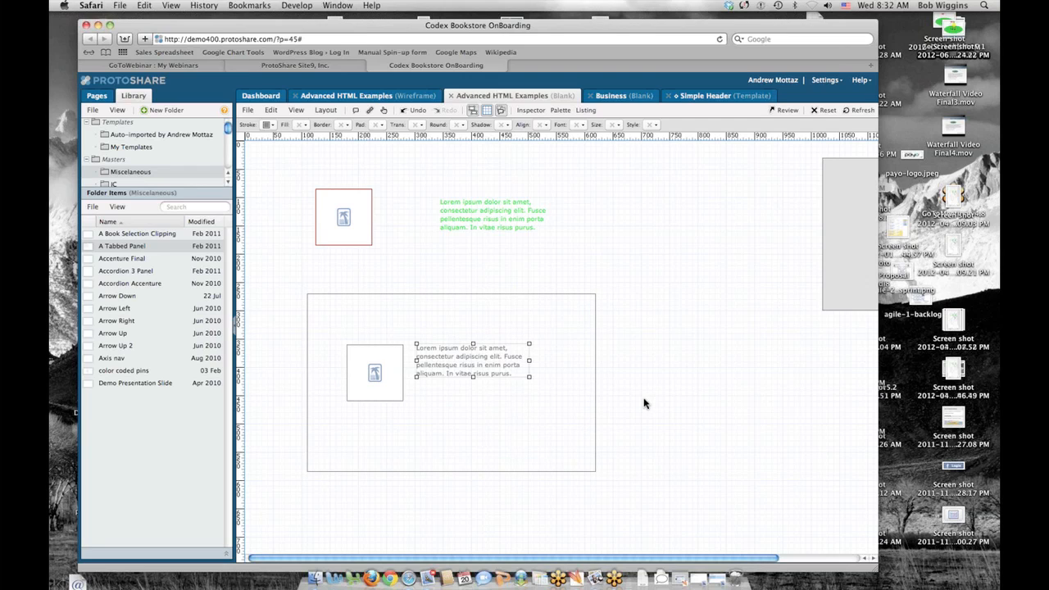
- Open the container's properties and move their window clear of the container
{"action": "left_click", "coordinate": [529, 294]}
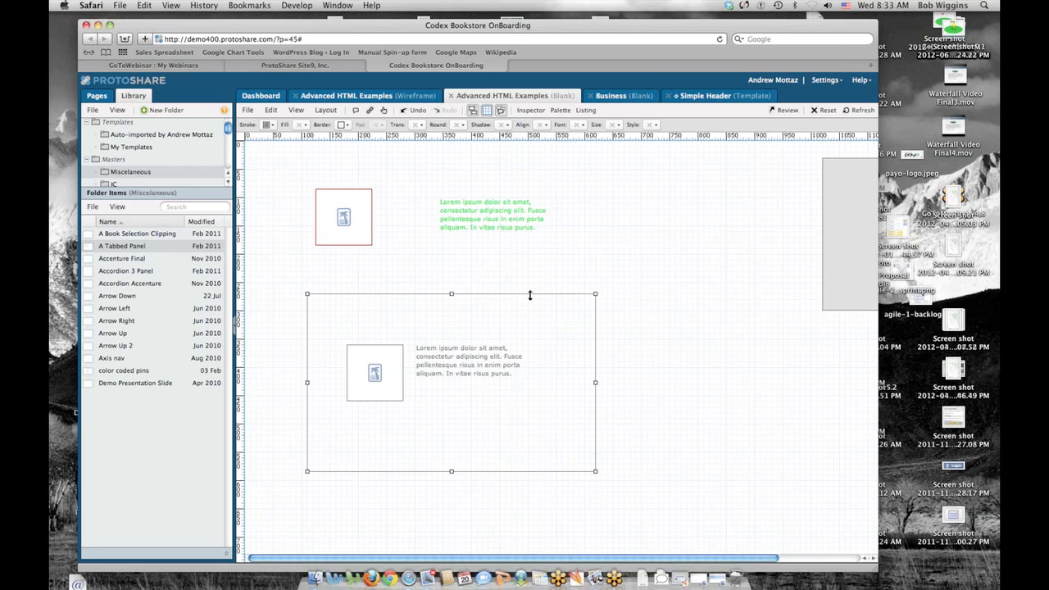
{"action": "double_click", "coordinate": [529, 294]}
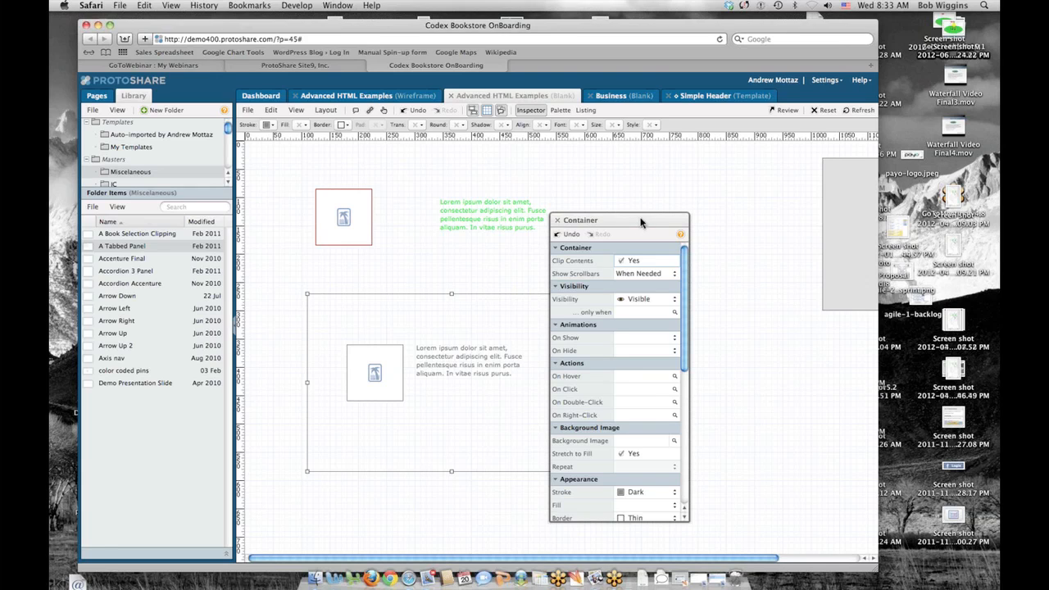
{"action": "left_click_drag", "start_coordinate": [641, 222], "coordinate": [709, 202]}
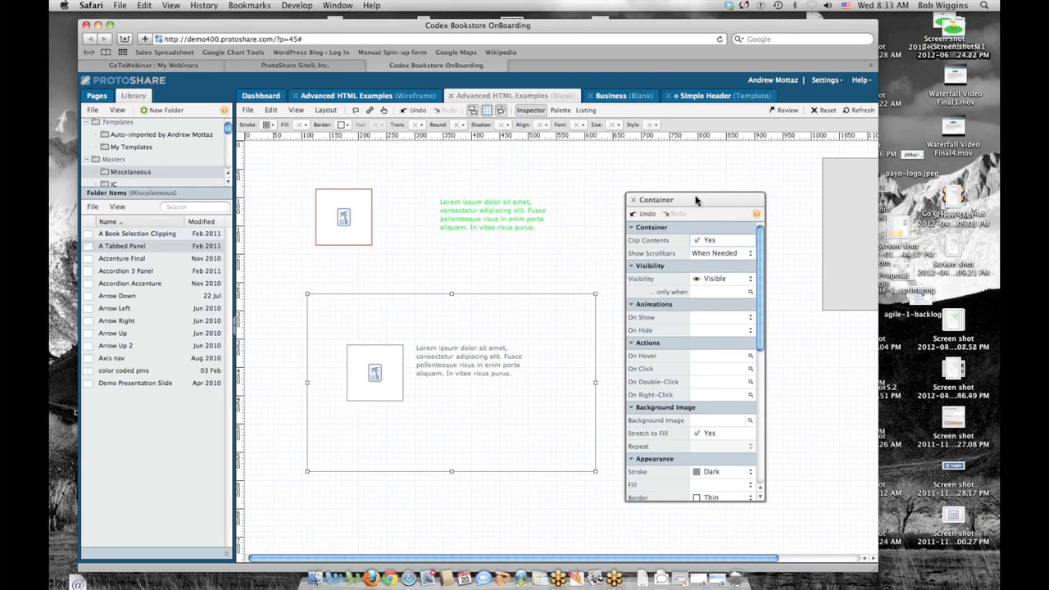
{"action": "left_click_drag", "start_coordinate": [690, 200], "coordinate": [641, 135]}
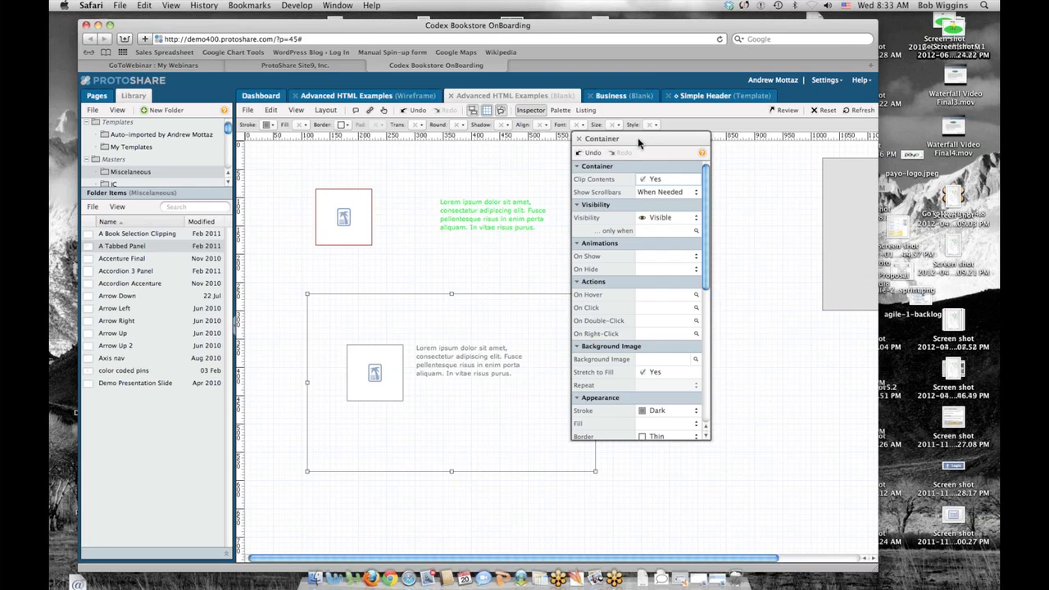
{"action": "left_click_drag", "start_coordinate": [639, 144], "coordinate": [682, 138]}
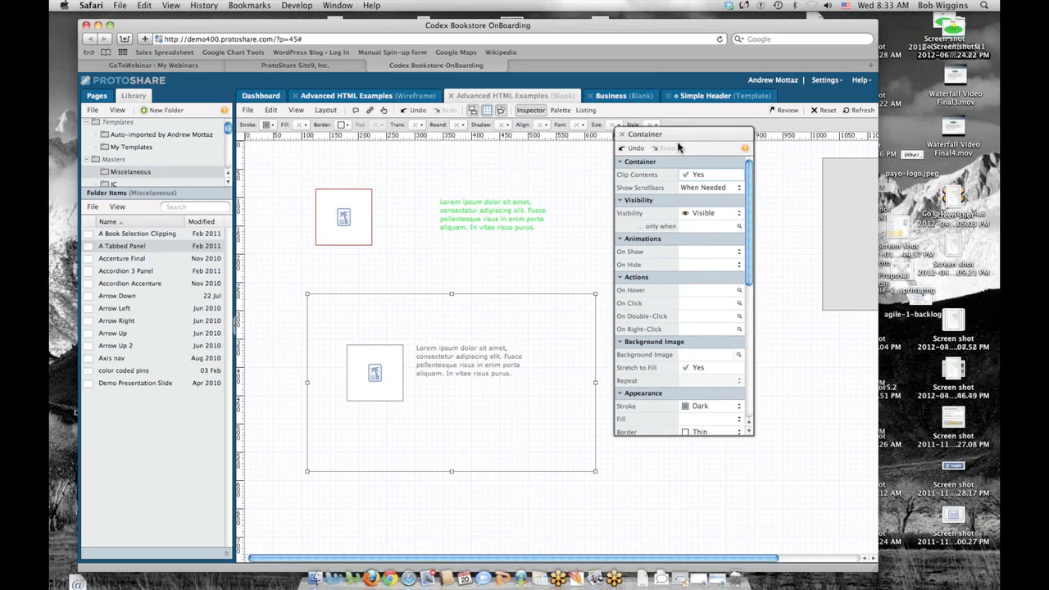
- Review the state values available for the container's conditional visibility without choosing one
{"action": "left_click", "coordinate": [699, 227]}
{"action": "left_click_drag", "start_coordinate": [532, 254], "coordinate": [774, 269]}
{"action": "left_click_drag", "start_coordinate": [703, 259], "coordinate": [712, 262]}
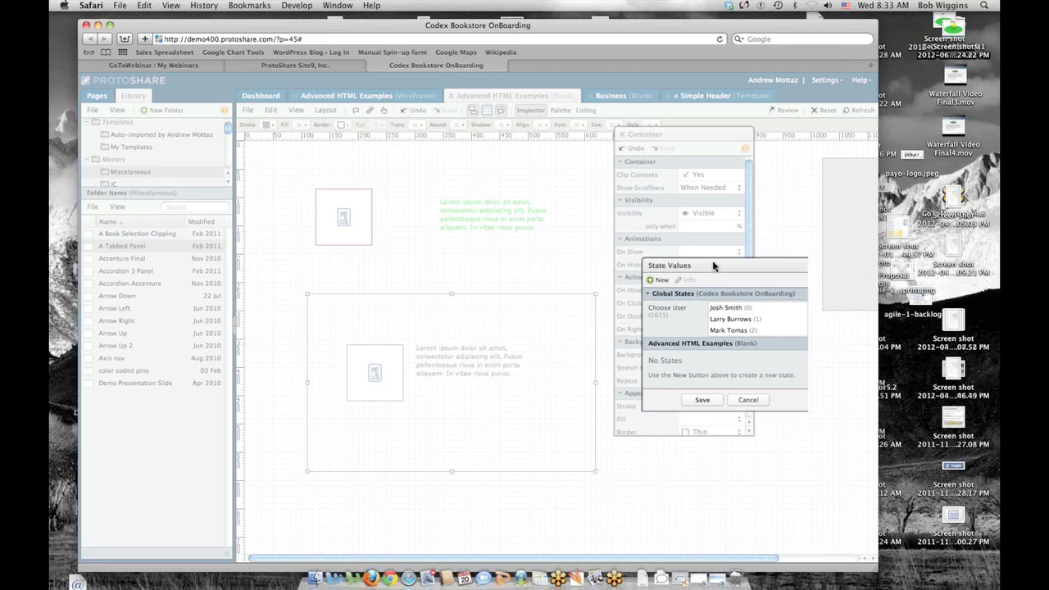
{"action": "left_click", "coordinate": [704, 400]}
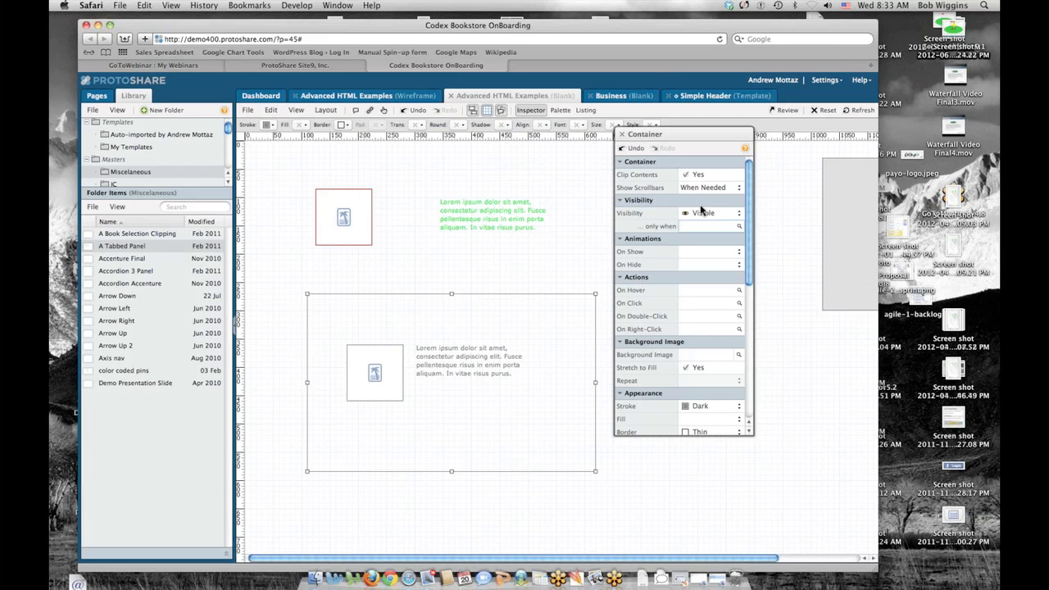
- Create a page-level state called Hide Container with the values No and Yes for the container's visibility condition
{"action": "left_click", "coordinate": [738, 225]}
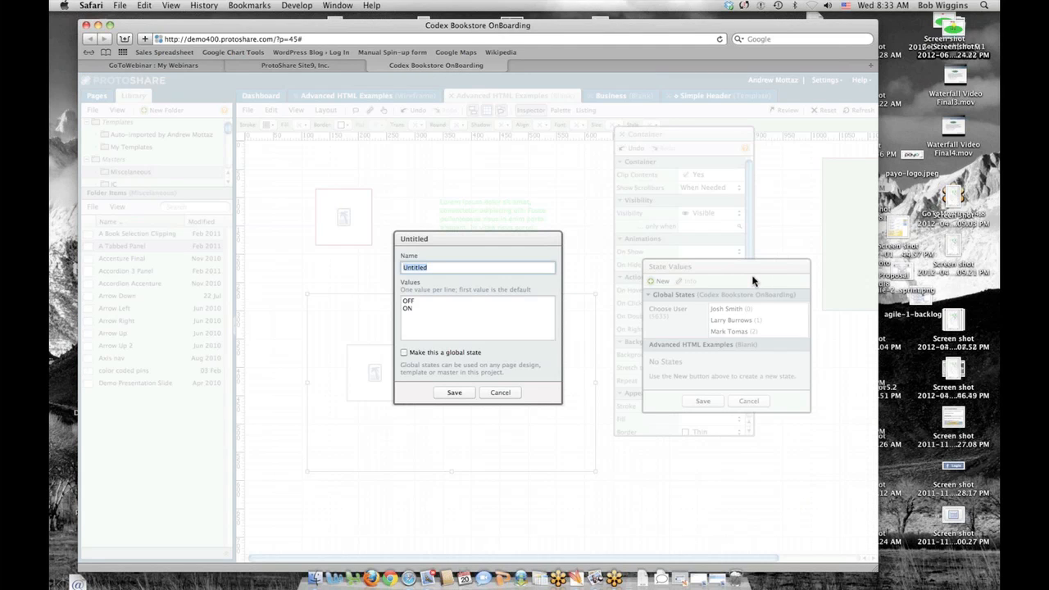
{"action": "type", "text": "Hide Container"}
{"action": "key", "text": "Tab"}
{"action": "type", "text": "No"}
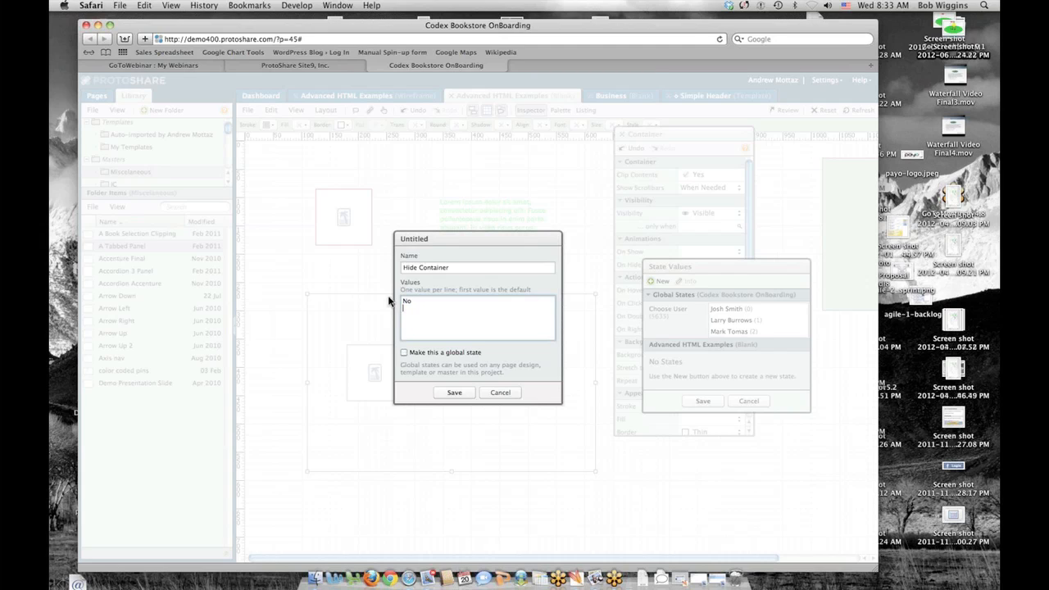
{"action": "left_click", "coordinate": [459, 391]}
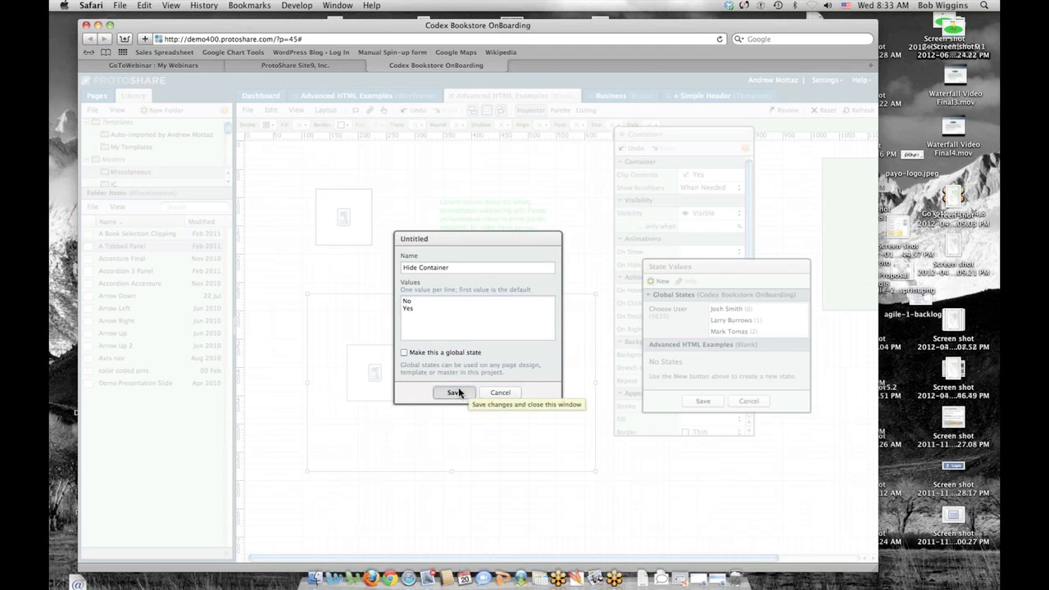
{"action": "left_click", "coordinate": [457, 393]}
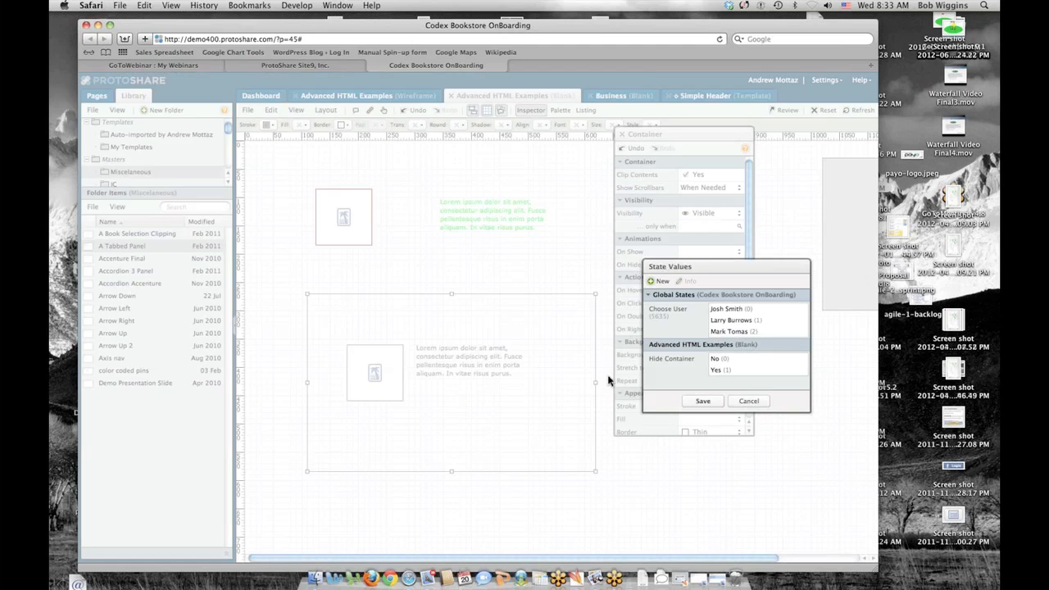
- Make the container visible only when the Hide Container state is Yes
{"action": "left_click", "coordinate": [719, 369]}
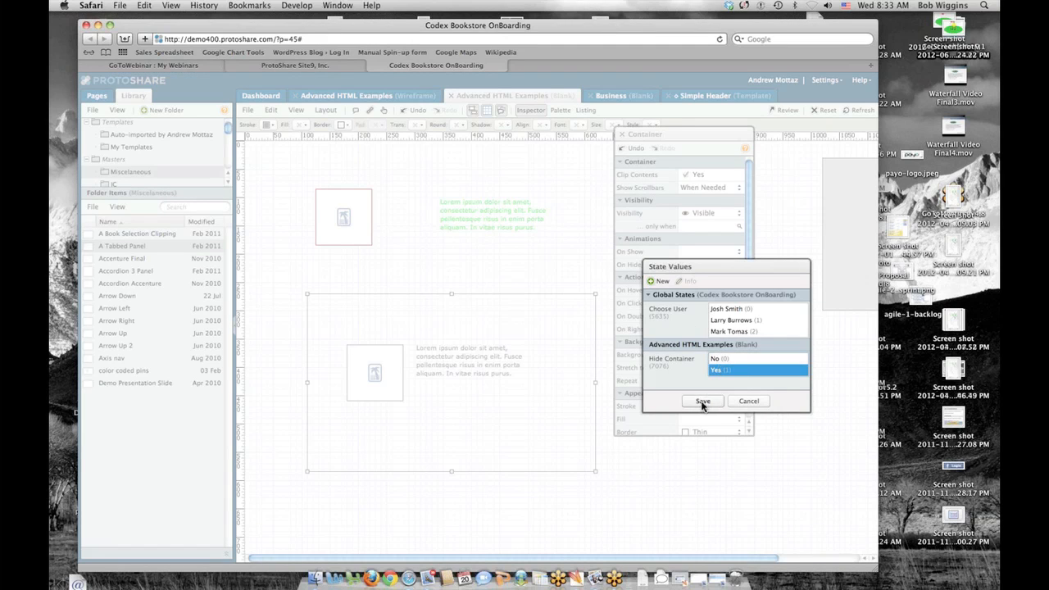
{"action": "left_click", "coordinate": [702, 402]}
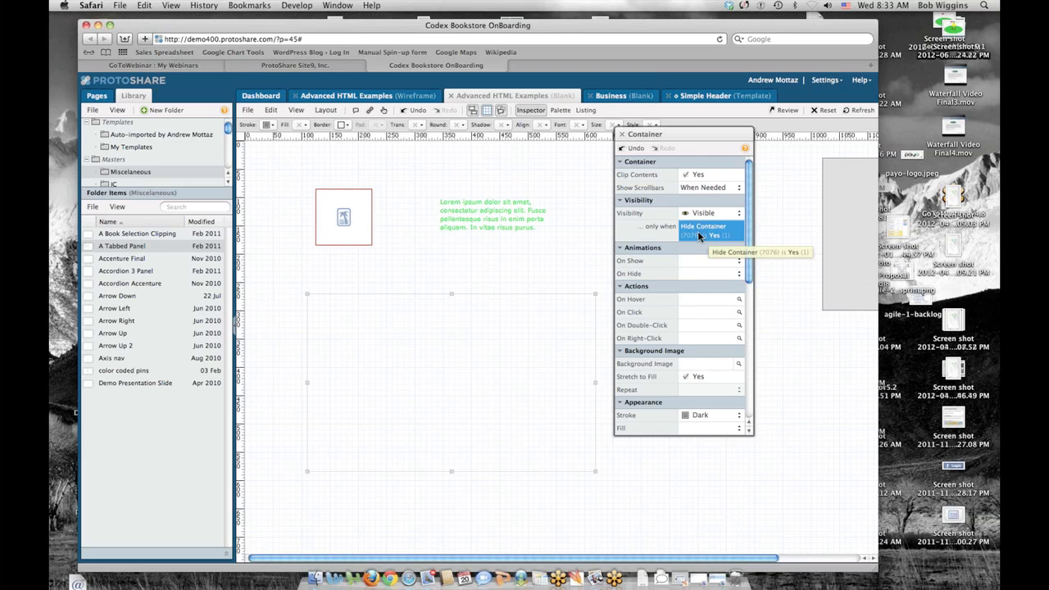
- Change the container's visibility condition to Hide Container is No and close its properties
{"action": "left_click", "coordinate": [697, 230]}
{"action": "left_click", "coordinate": [716, 358]}
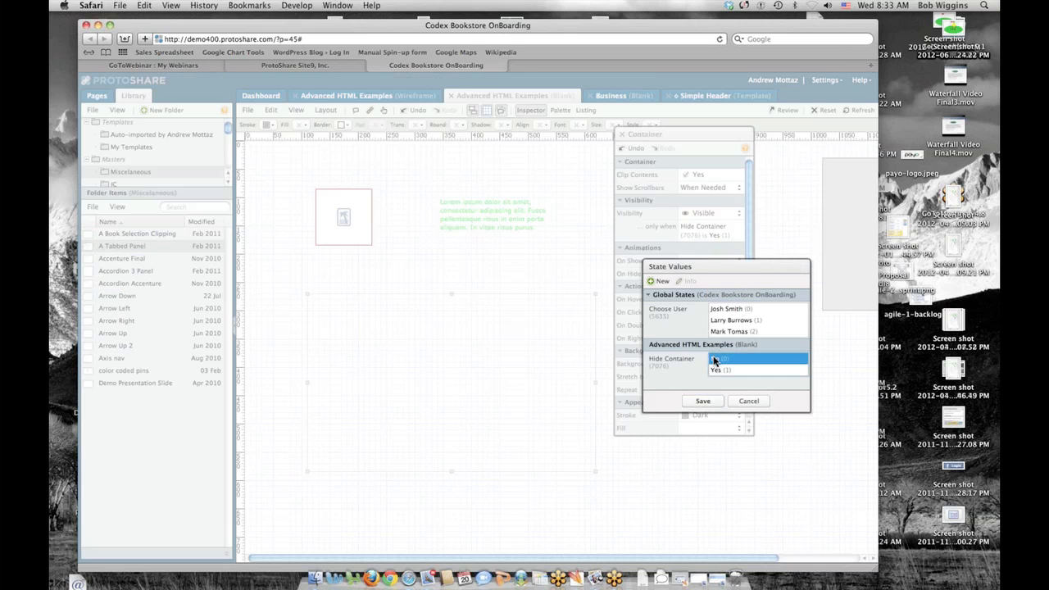
{"action": "left_click", "coordinate": [702, 401]}
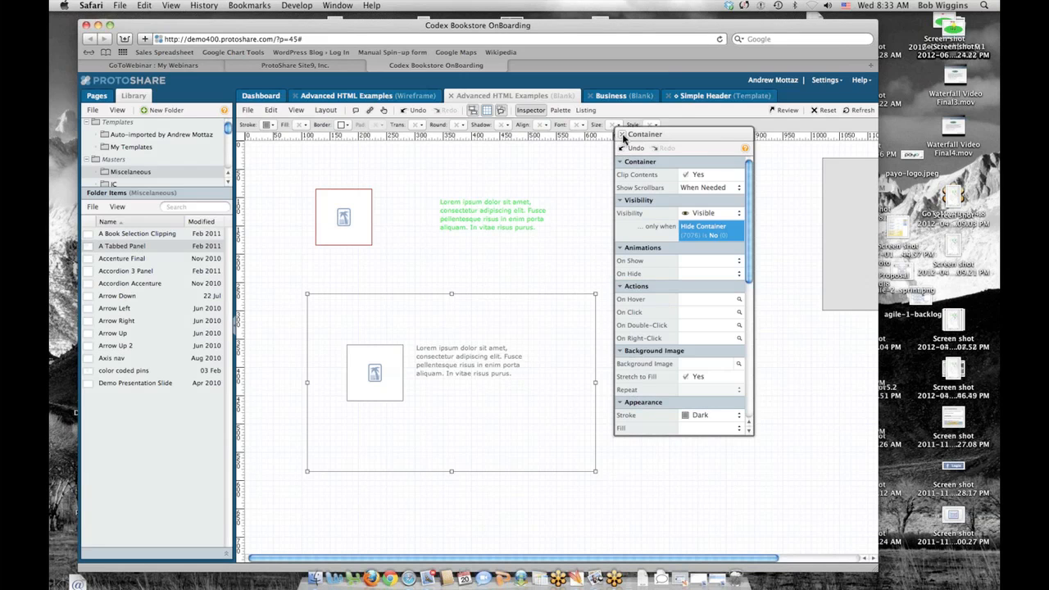
{"action": "left_click", "coordinate": [622, 136]}
- Show the page's states and components listing and test the Hide Container state by switching it between Yes and No, ending on No
{"action": "left_click", "coordinate": [586, 109]}
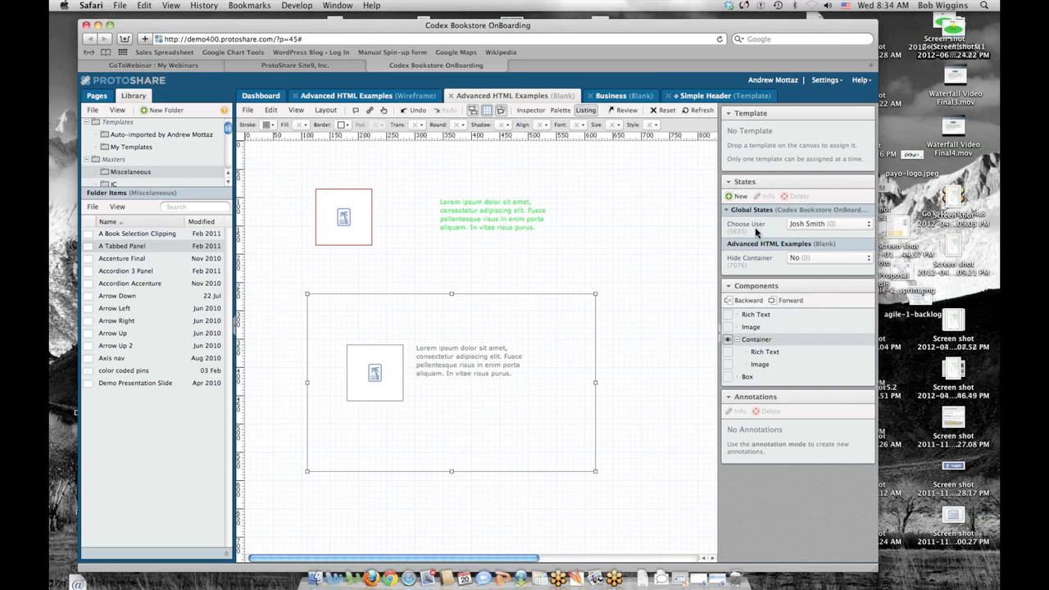
{"action": "left_click", "coordinate": [828, 261]}
{"action": "left_click", "coordinate": [827, 268]}
{"action": "left_click", "coordinate": [827, 259]}
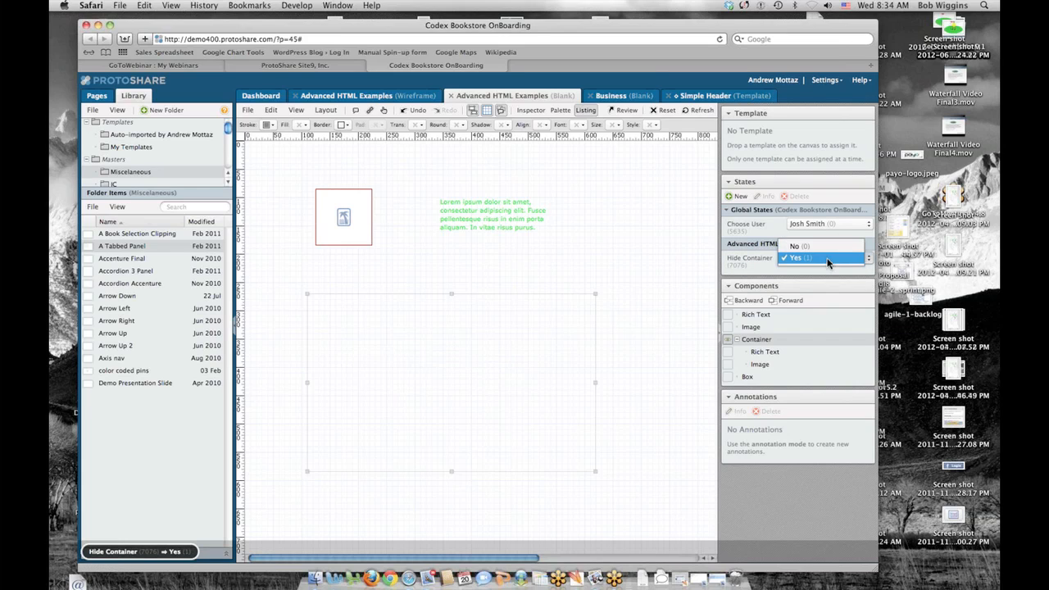
{"action": "left_click", "coordinate": [826, 254]}
{"action": "left_click", "coordinate": [824, 259]}
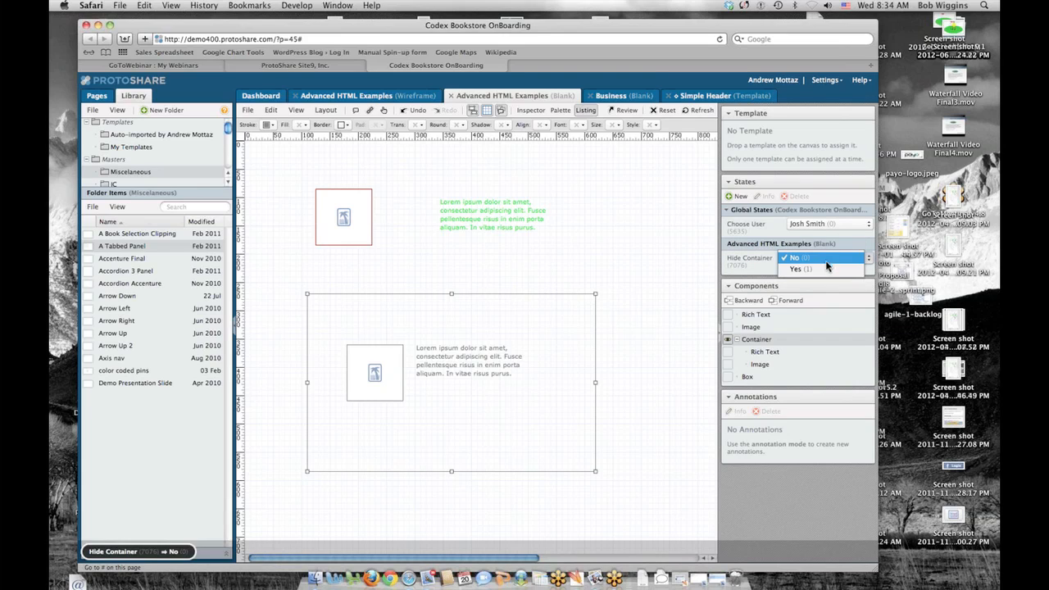
{"action": "left_click", "coordinate": [824, 267]}
{"action": "left_click", "coordinate": [825, 259]}
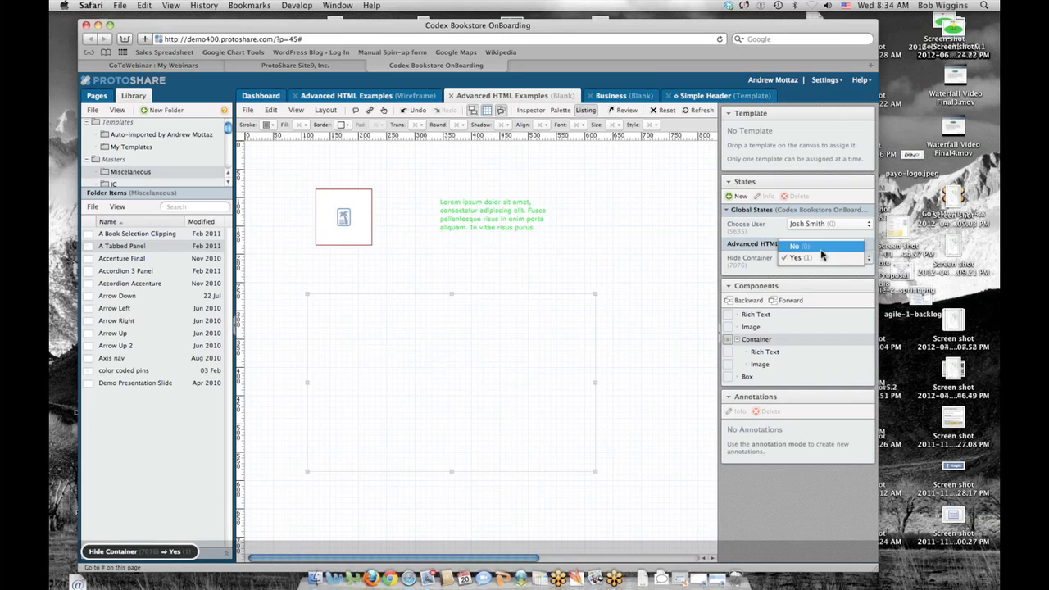
{"action": "left_click", "coordinate": [822, 252]}
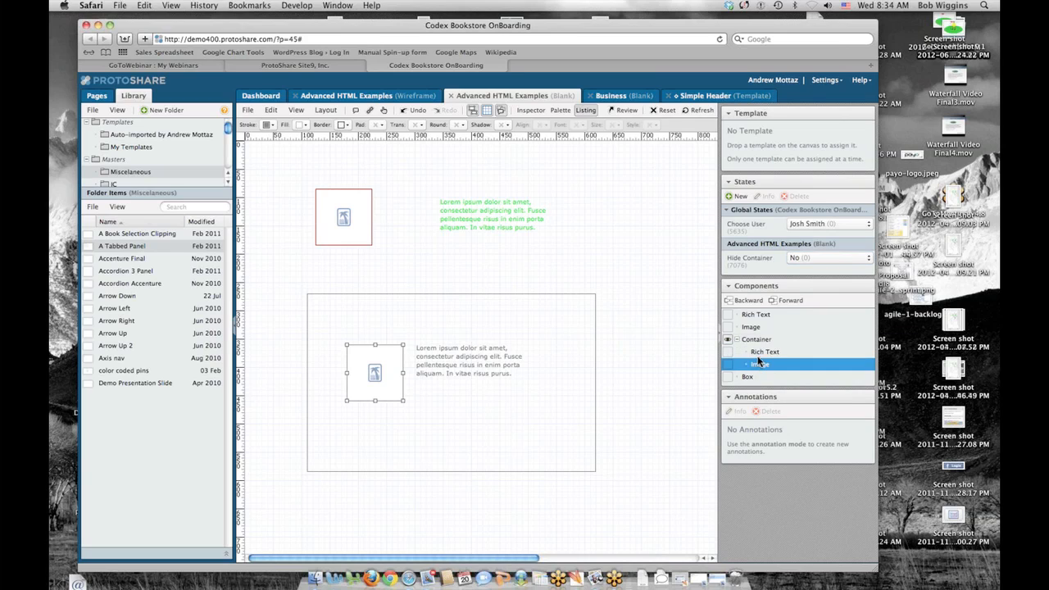
- Check the properties of the Rich Text component nested in the container, and close them
{"action": "left_click", "coordinate": [759, 352]}
{"action": "double_click", "coordinate": [758, 355]}
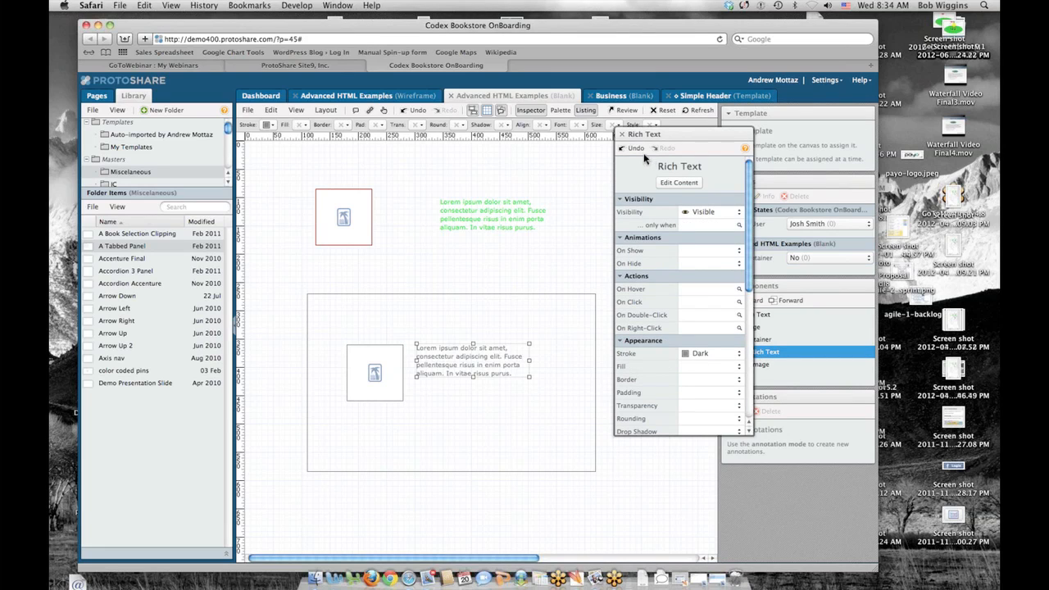
{"action": "left_click", "coordinate": [620, 135]}
- Test hiding and showing the container directly from its entry in the component listing
{"action": "left_click", "coordinate": [758, 339]}
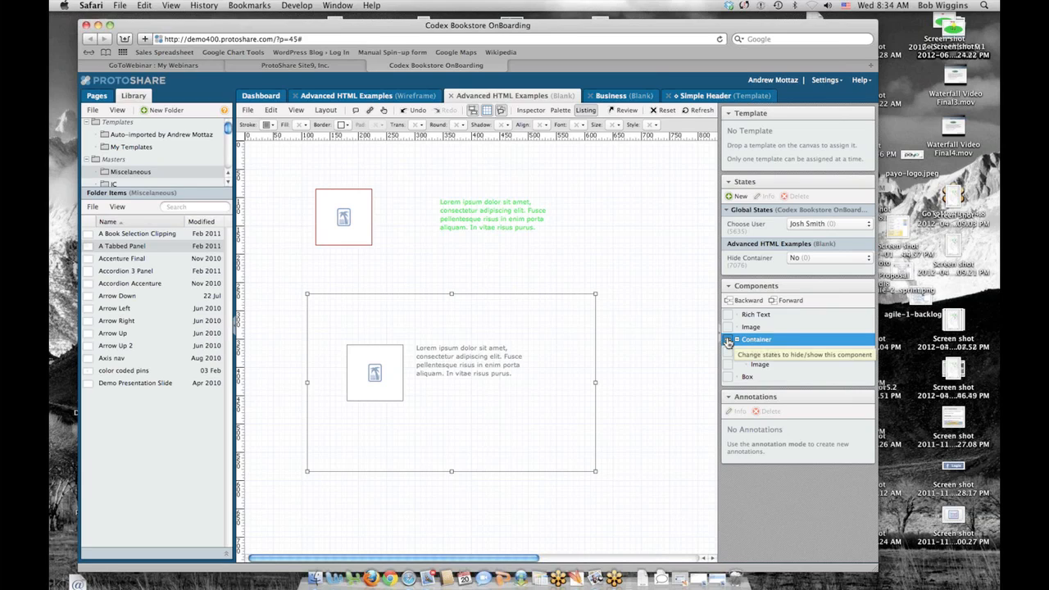
{"action": "left_click", "coordinate": [728, 343]}
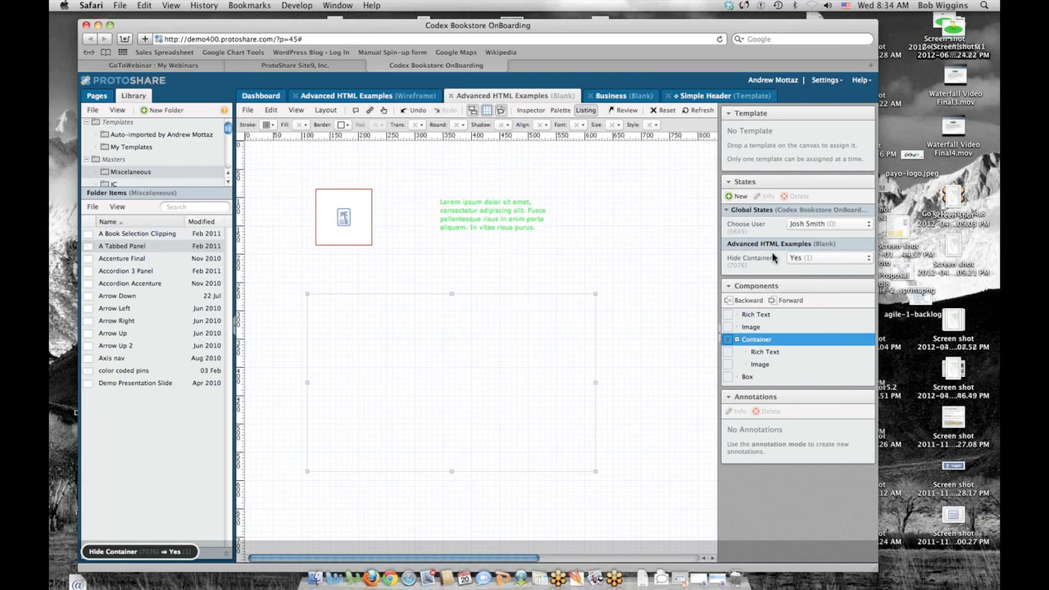
{"action": "left_click", "coordinate": [728, 340]}
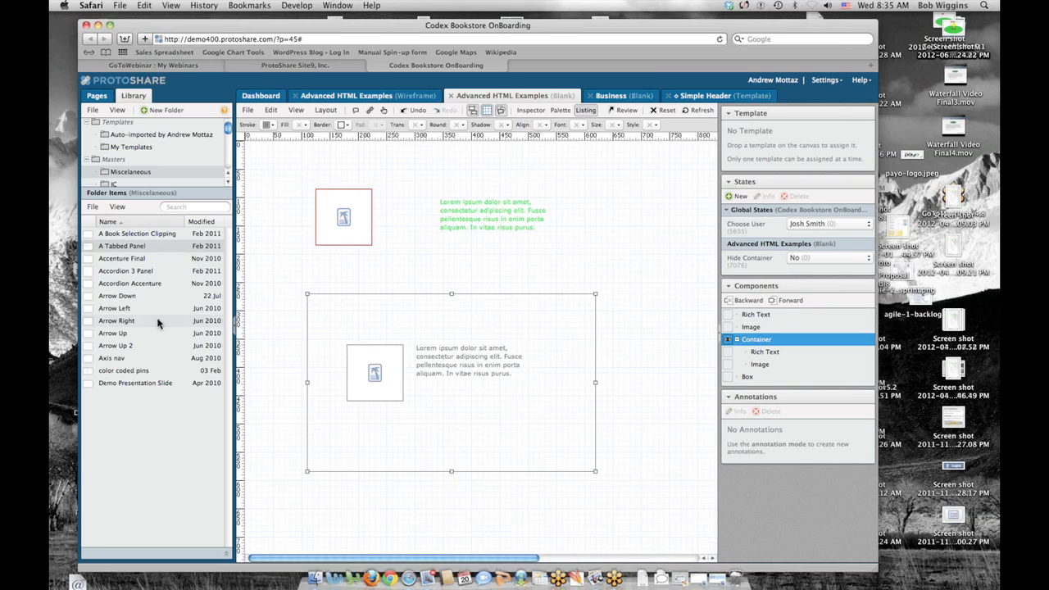
- Open the A Tabbed Panel master from the Miscellaneous folder and select its Overview container
{"action": "left_click", "coordinate": [112, 248]}
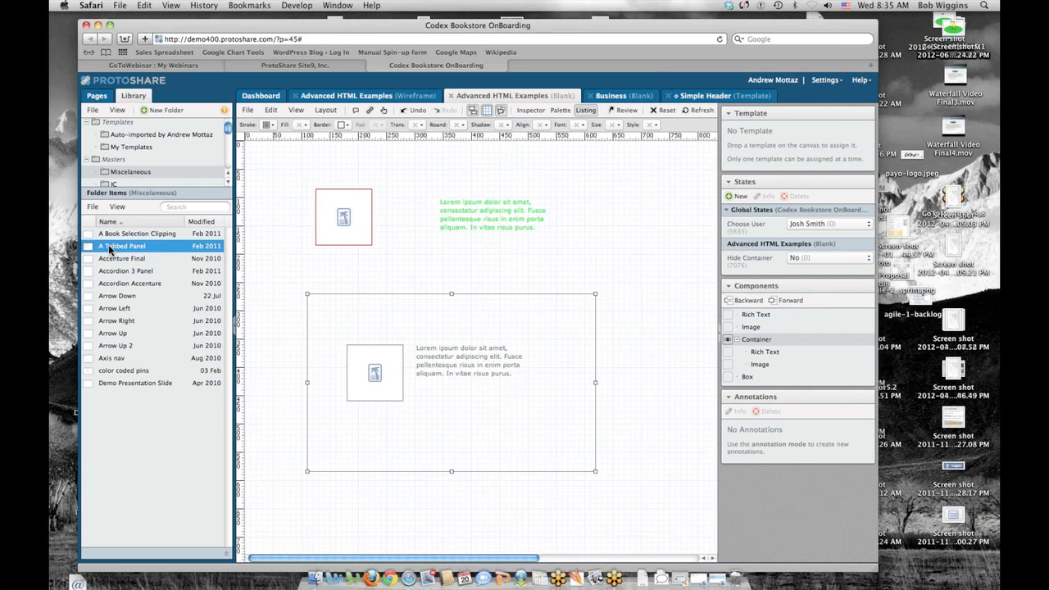
{"action": "double_click", "coordinate": [108, 245]}
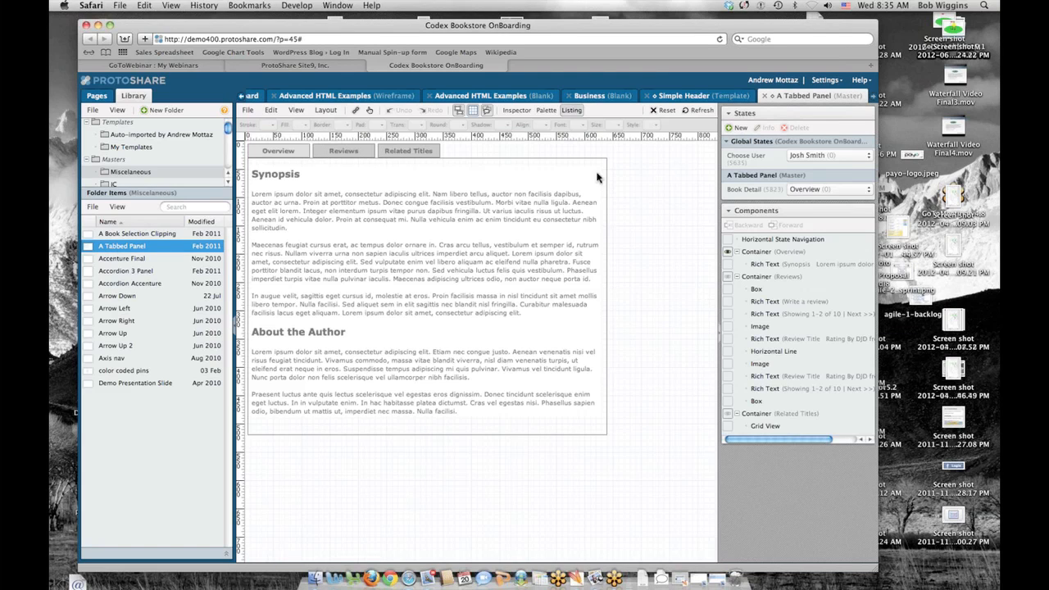
{"action": "left_click", "coordinate": [599, 173]}
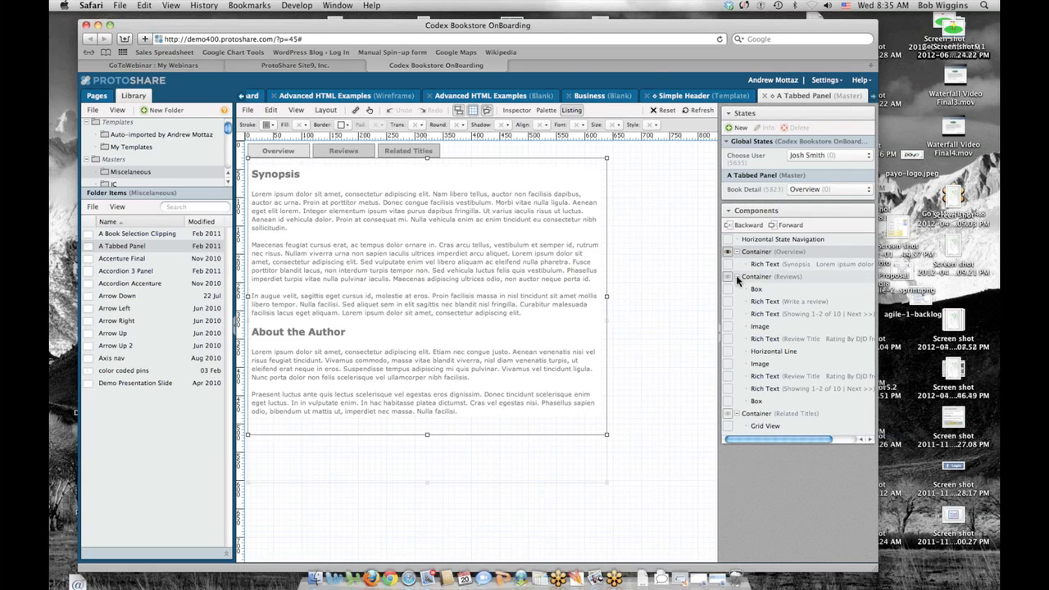
- Collapse the master's containers in the component tree, and expand Overview and Reviews to examine their contents
{"action": "left_click", "coordinate": [737, 276]}
{"action": "left_click", "coordinate": [737, 251]}
{"action": "left_click", "coordinate": [736, 276]}
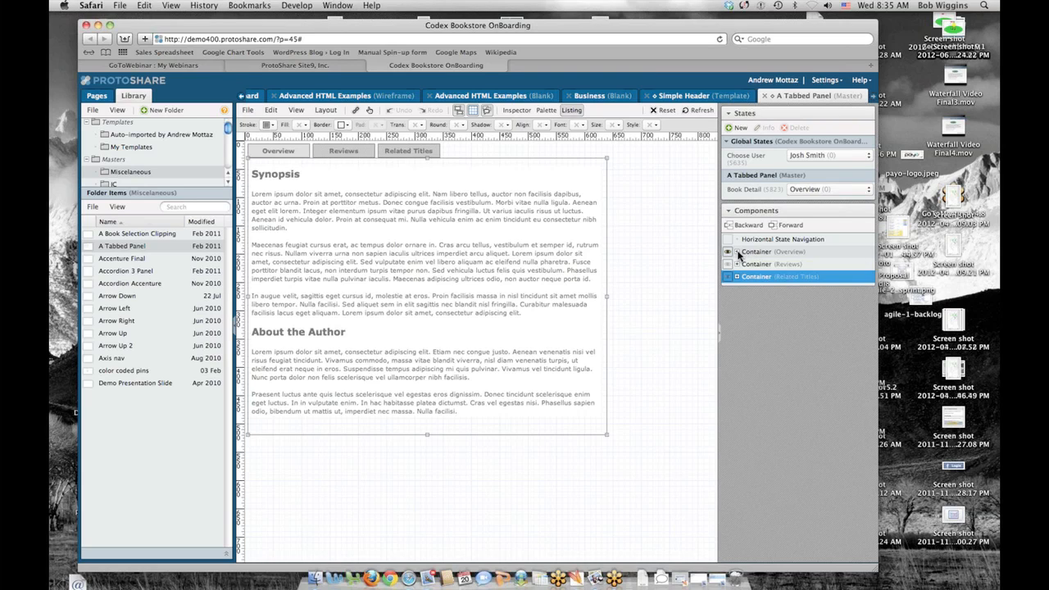
{"action": "left_click", "coordinate": [736, 251]}
{"action": "left_click", "coordinate": [737, 277]}
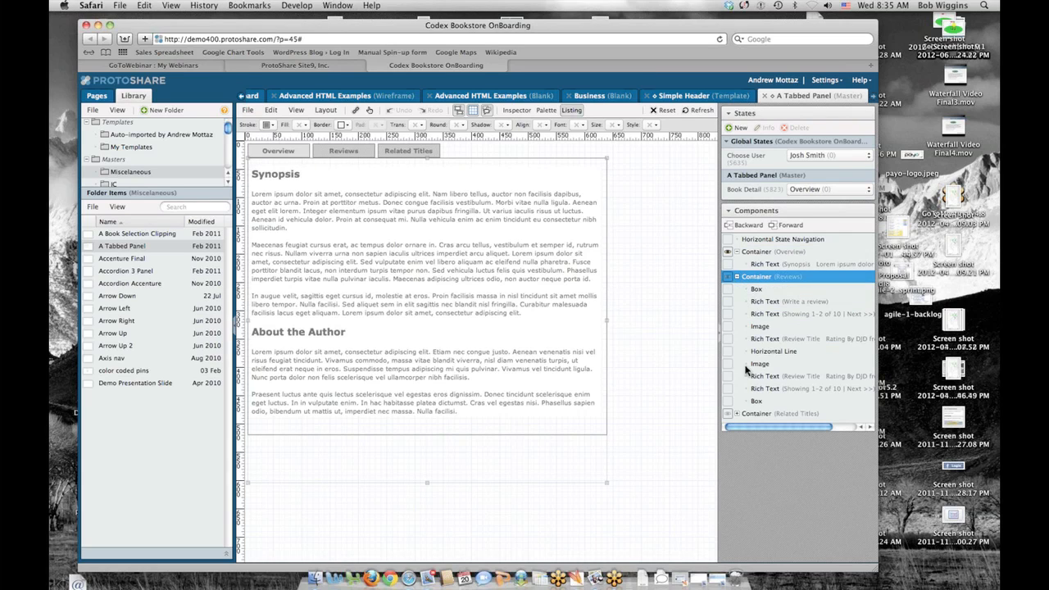
- Expand the Related Titles container and switch the displayed panel among Reviews, Related Titles and Overview from the component listing, ending on Reviews
{"action": "left_click", "coordinate": [736, 412]}
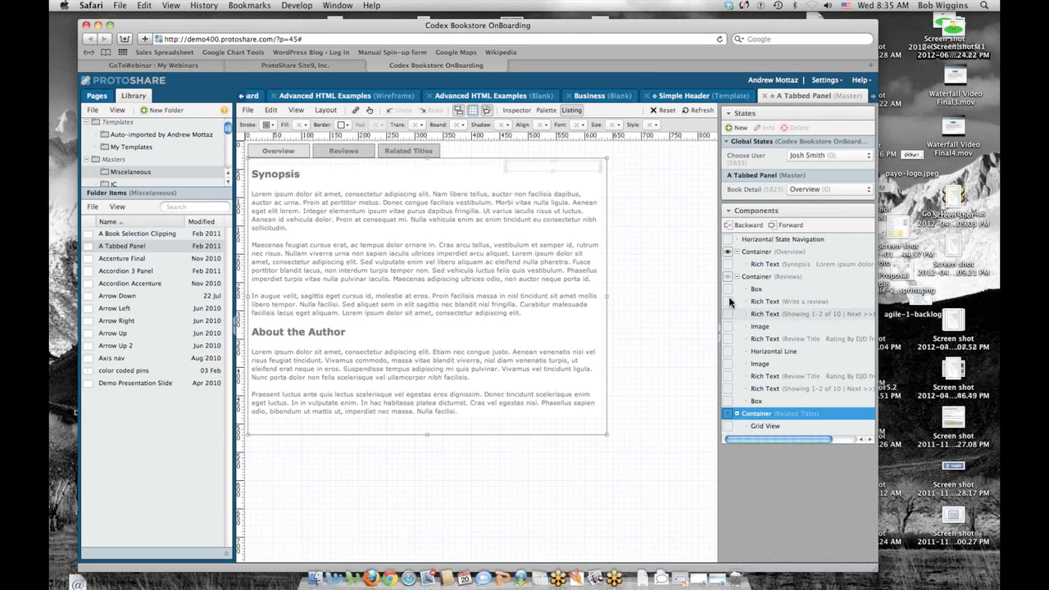
{"action": "left_click", "coordinate": [726, 276]}
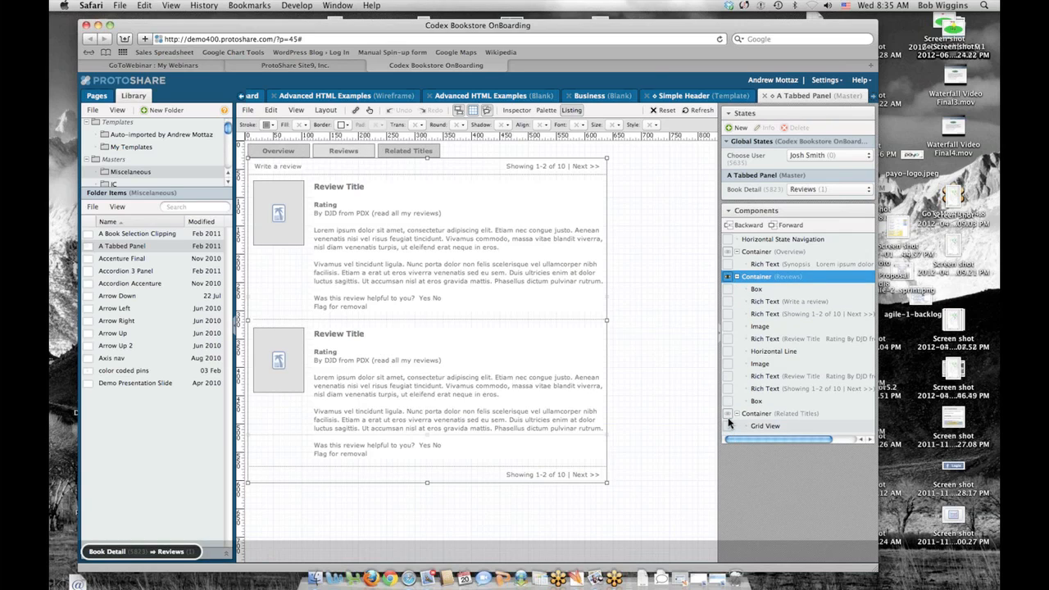
{"action": "left_click", "coordinate": [727, 414]}
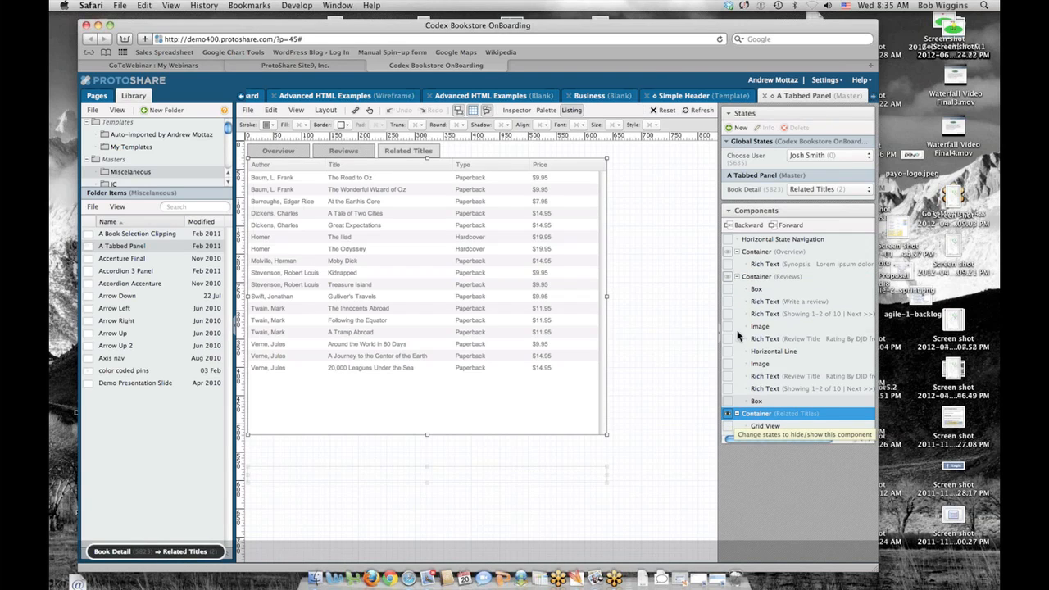
{"action": "left_click", "coordinate": [727, 276]}
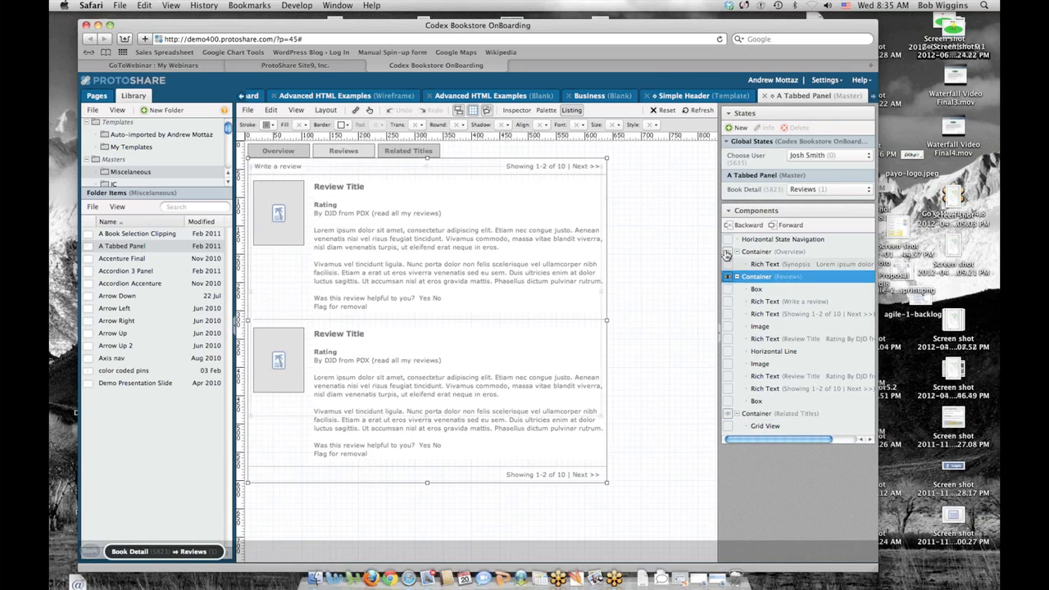
{"action": "left_click", "coordinate": [726, 253]}
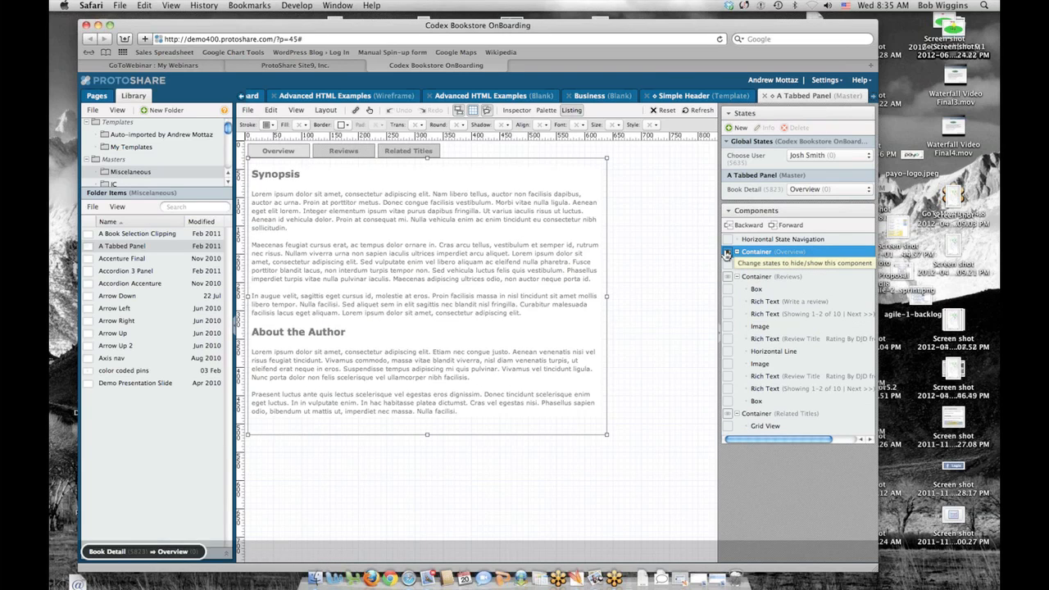
{"action": "left_click", "coordinate": [726, 276]}
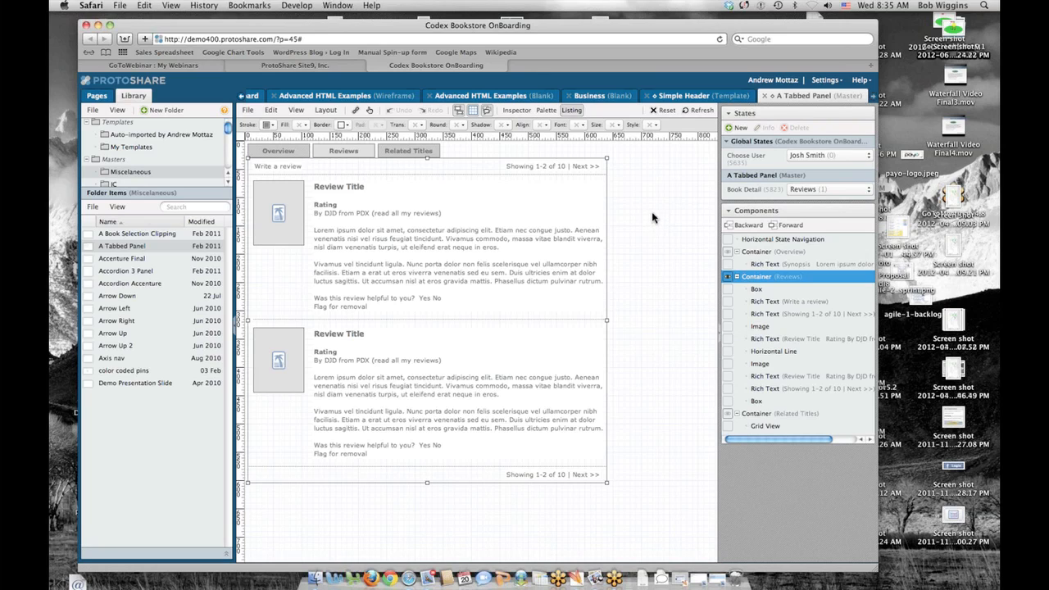
- On the Advanced HTML Examples (Blank) page, make the red-bordered Image and green Rich Text visible only when Hide Container is Yes
{"action": "left_click", "coordinate": [518, 98]}
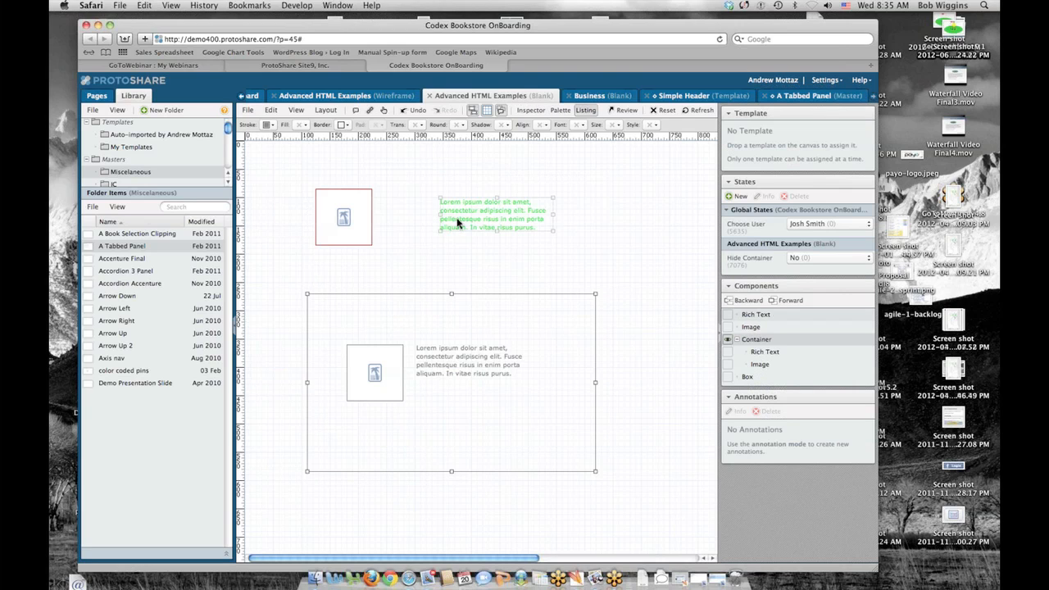
{"action": "left_click", "coordinate": [483, 219]}
{"action": "double_click", "coordinate": [480, 214]}
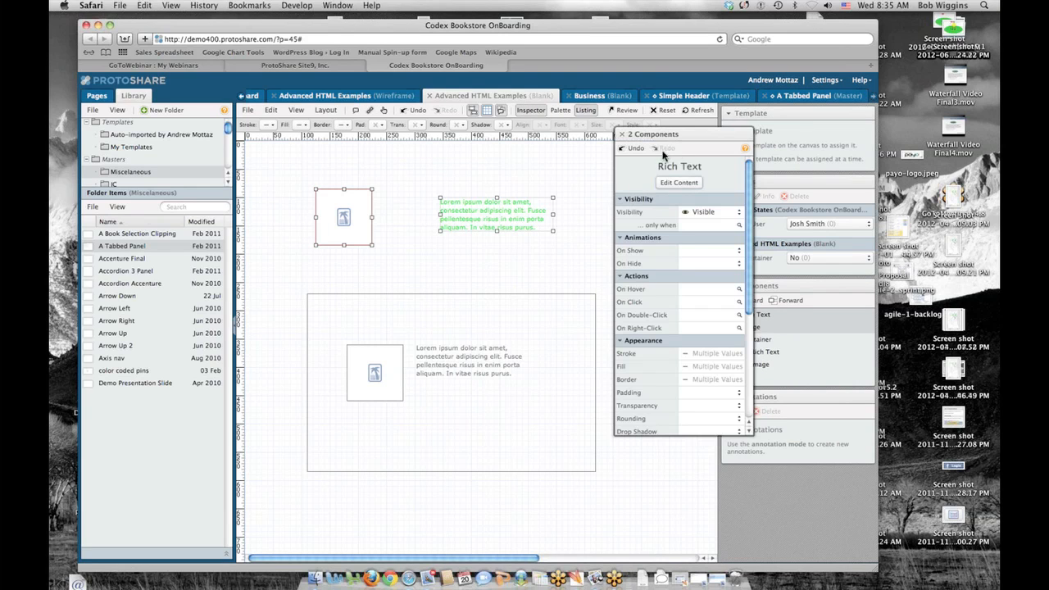
{"action": "left_click", "coordinate": [707, 228]}
{"action": "left_click", "coordinate": [718, 370]}
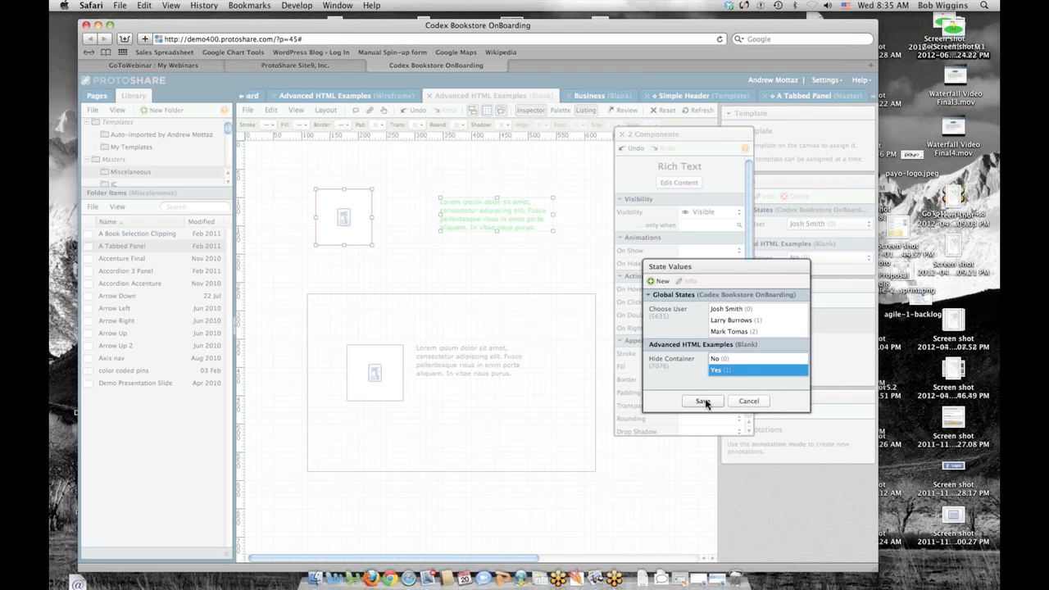
{"action": "left_click", "coordinate": [704, 400]}
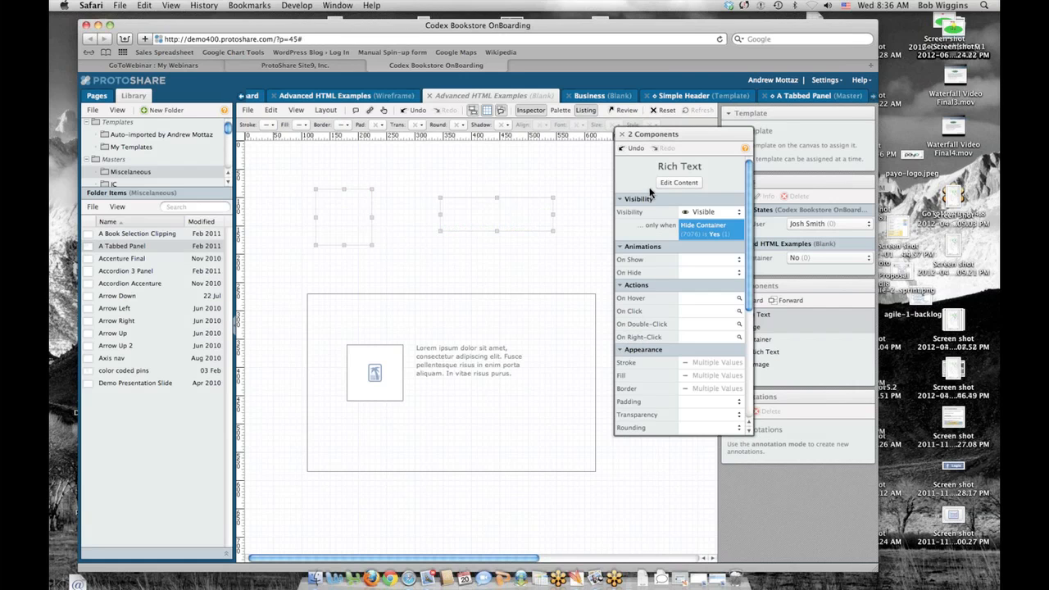
{"action": "left_click", "coordinate": [621, 136]}
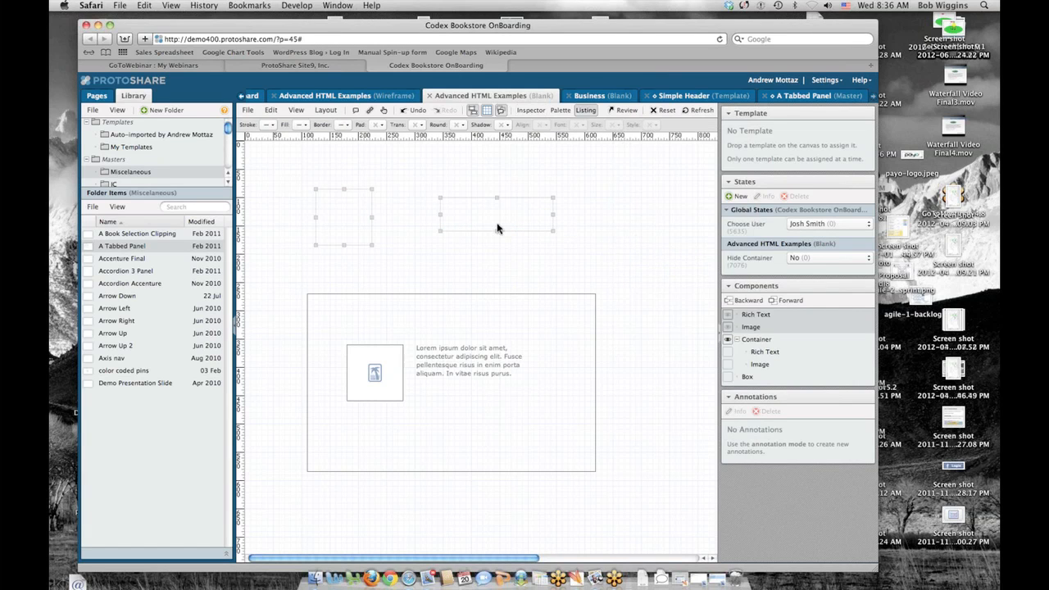
{"action": "left_click", "coordinate": [614, 240]}
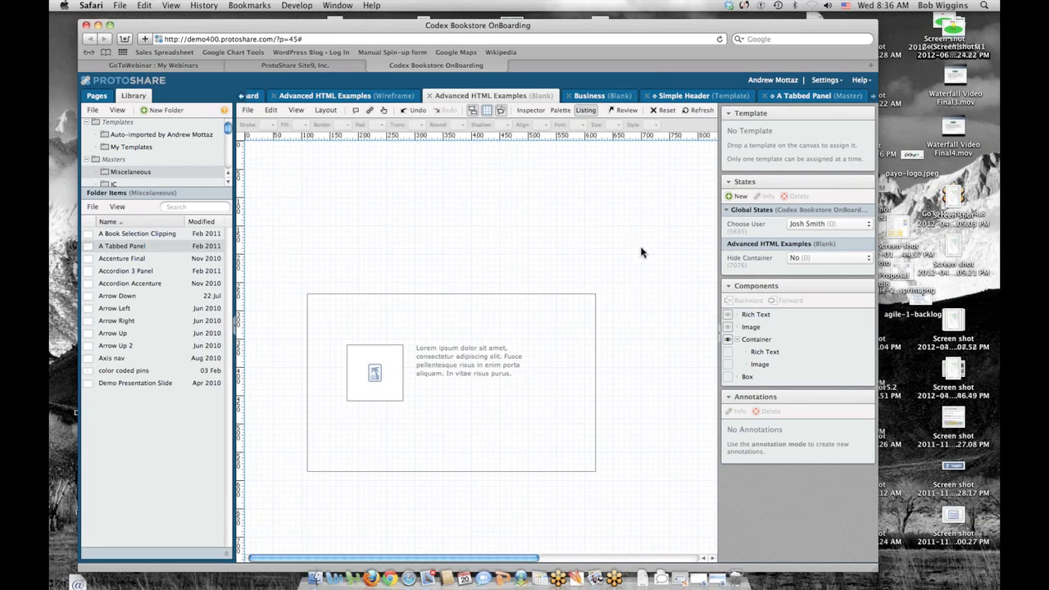
- Test toggling the container against the standalone Rich Text and Image from the component listing, leaving that text and image shown
{"action": "left_click", "coordinate": [728, 330]}
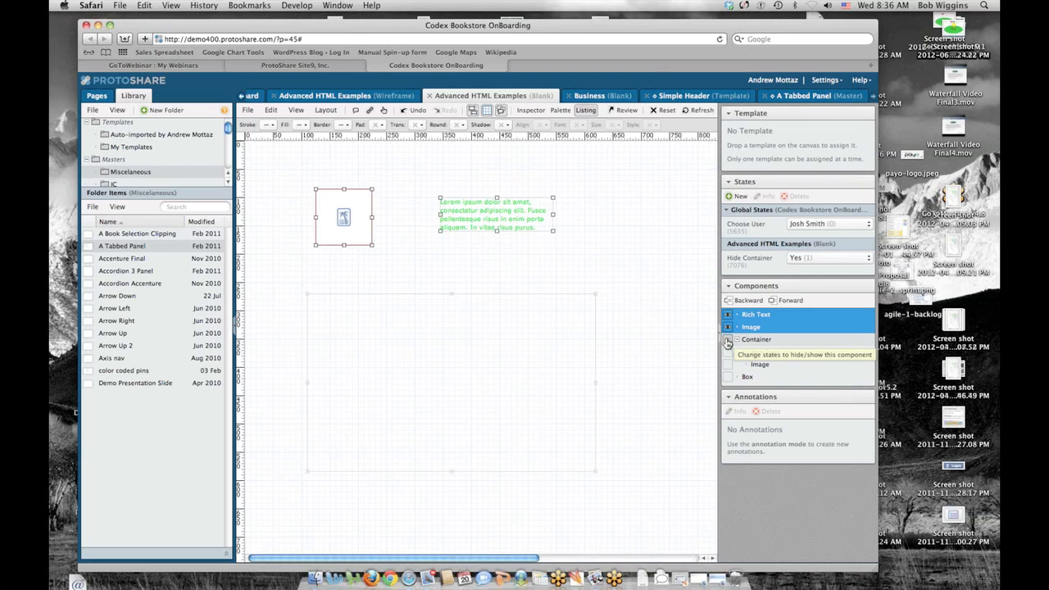
{"action": "left_click", "coordinate": [727, 341]}
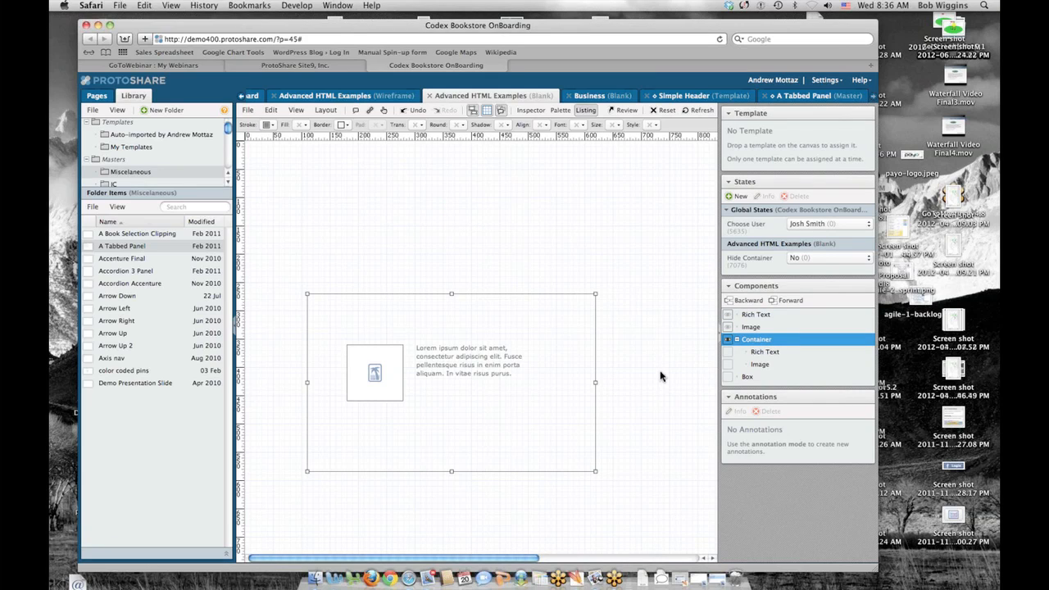
{"action": "left_click", "coordinate": [759, 327]}
{"action": "left_click", "coordinate": [758, 314]}
{"action": "left_click", "coordinate": [760, 326], "text": "shift"}
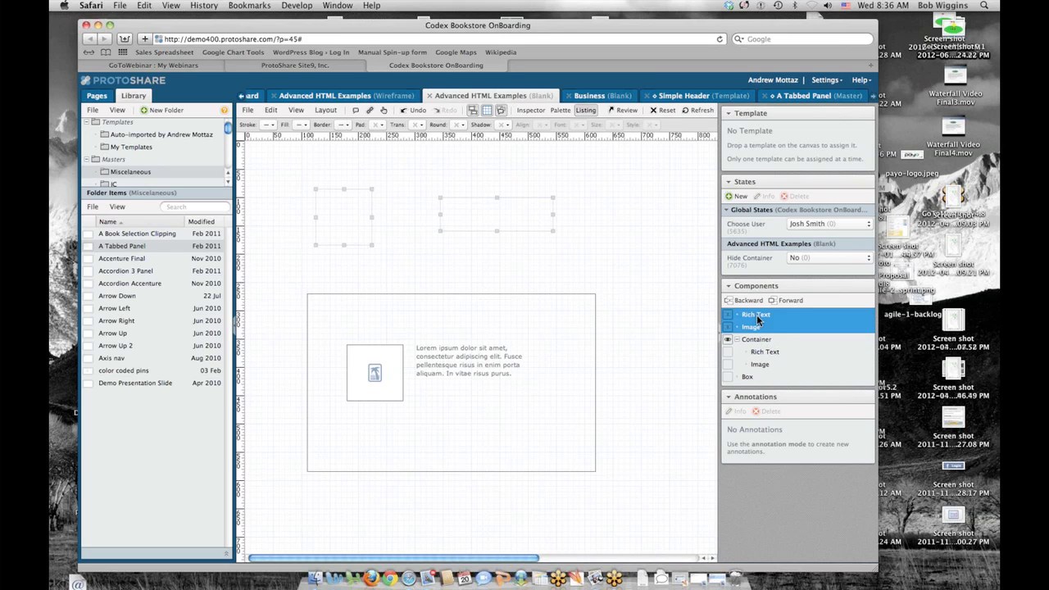
{"action": "left_click", "coordinate": [727, 319]}
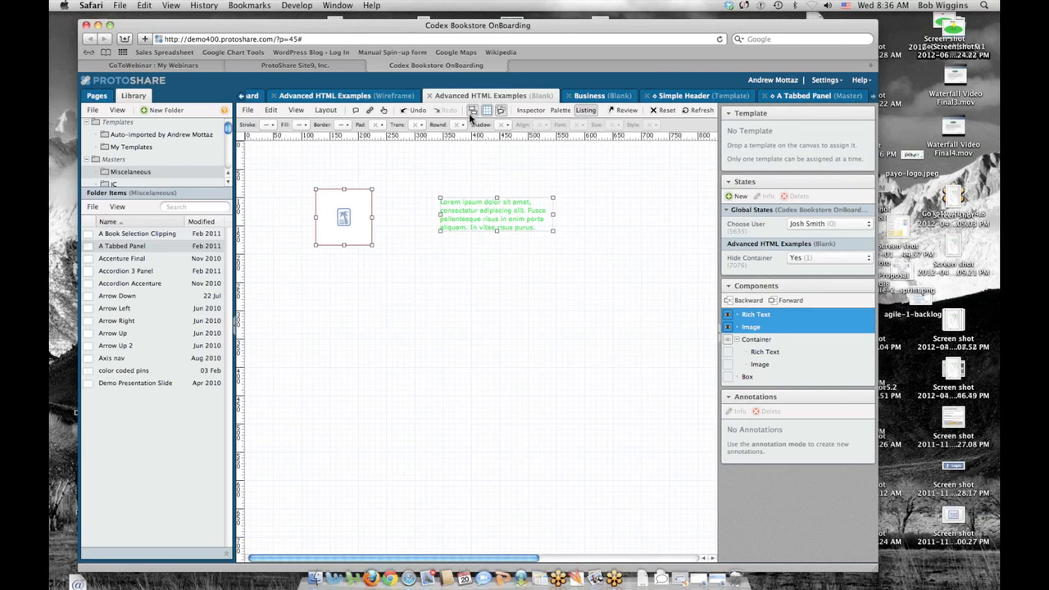
- Duplicate the green Rich Text just below and right of the original, and test hiding the copy from its listing entry
{"action": "left_click", "coordinate": [516, 180]}
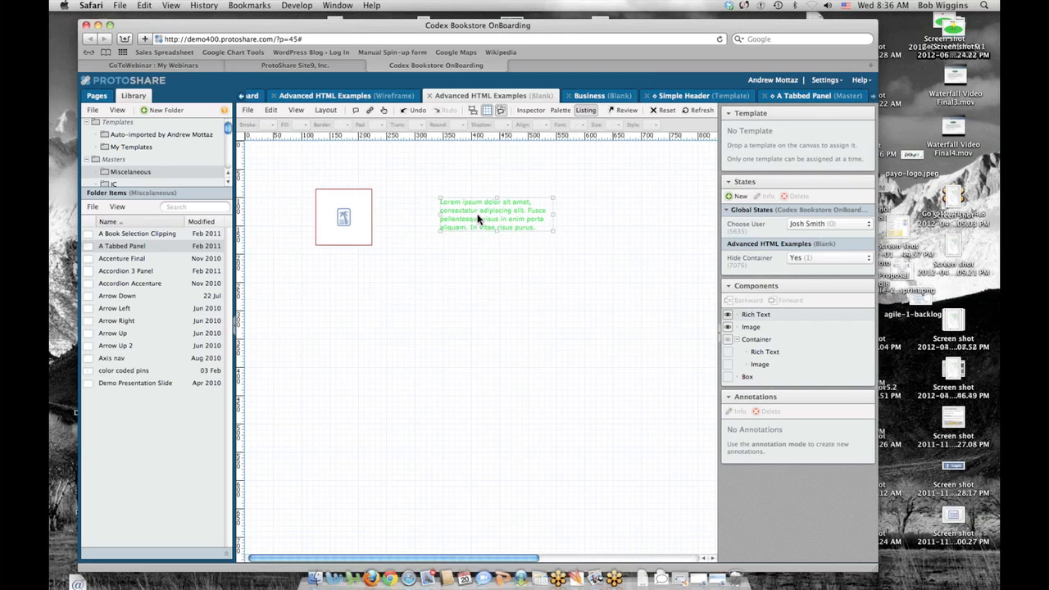
{"action": "left_click_drag", "start_coordinate": [476, 212], "coordinate": [565, 270]}
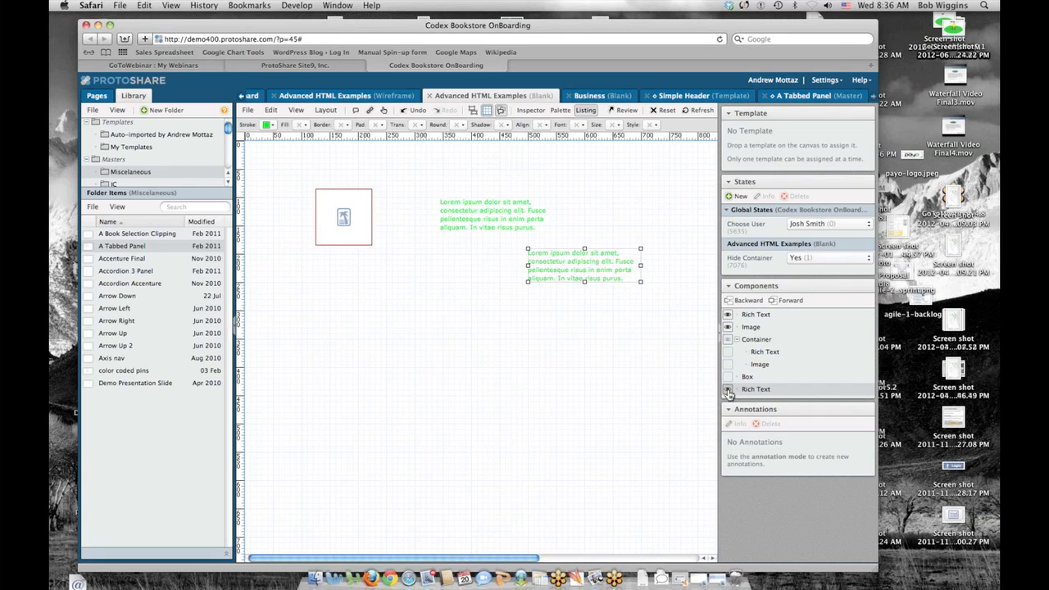
{"action": "left_click", "coordinate": [727, 392]}
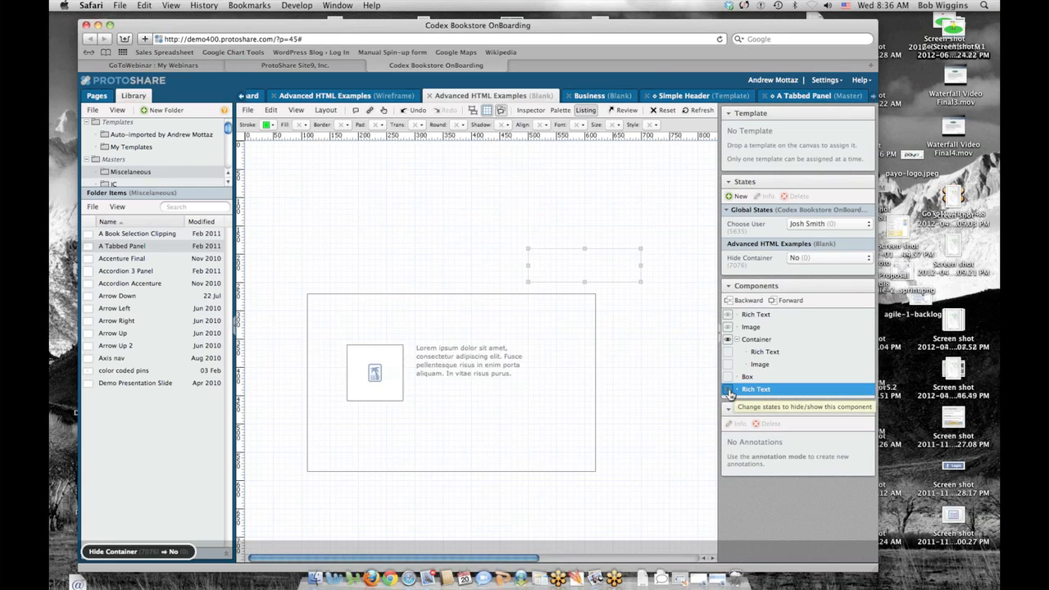
{"action": "left_click", "coordinate": [729, 394]}
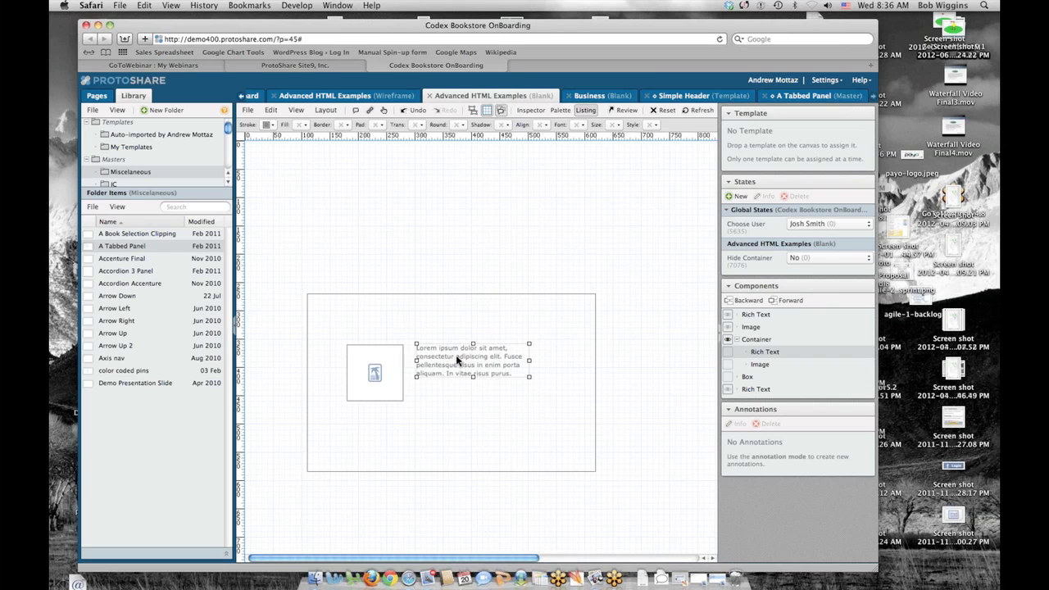
- Copy the container's nested Rich Text to the empty area above the container, and select the first Rich Text in the listing
{"action": "left_click_drag", "start_coordinate": [457, 357], "coordinate": [493, 244]}
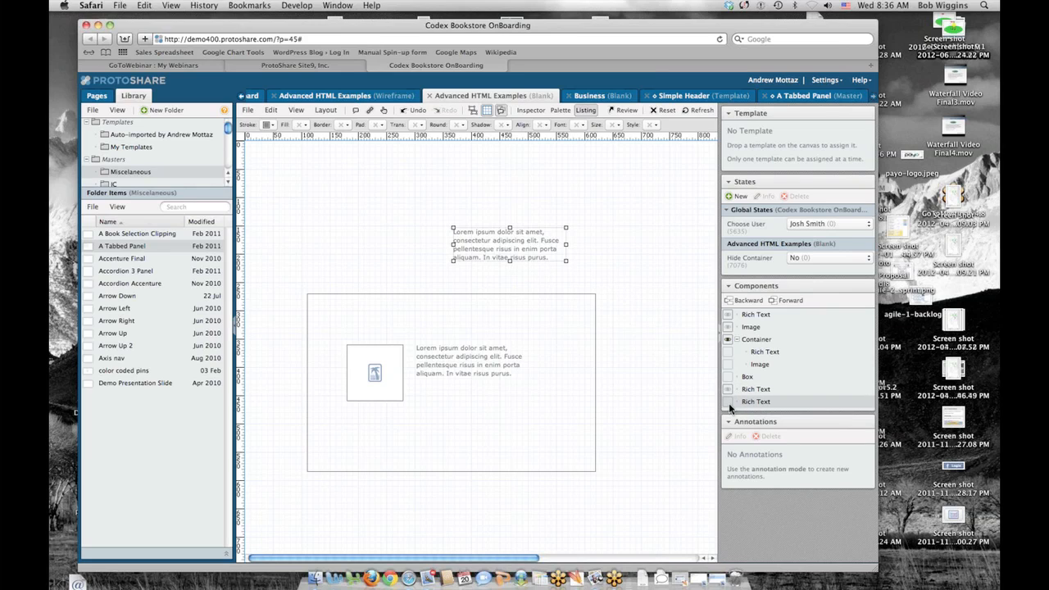
{"action": "left_click", "coordinate": [575, 354]}
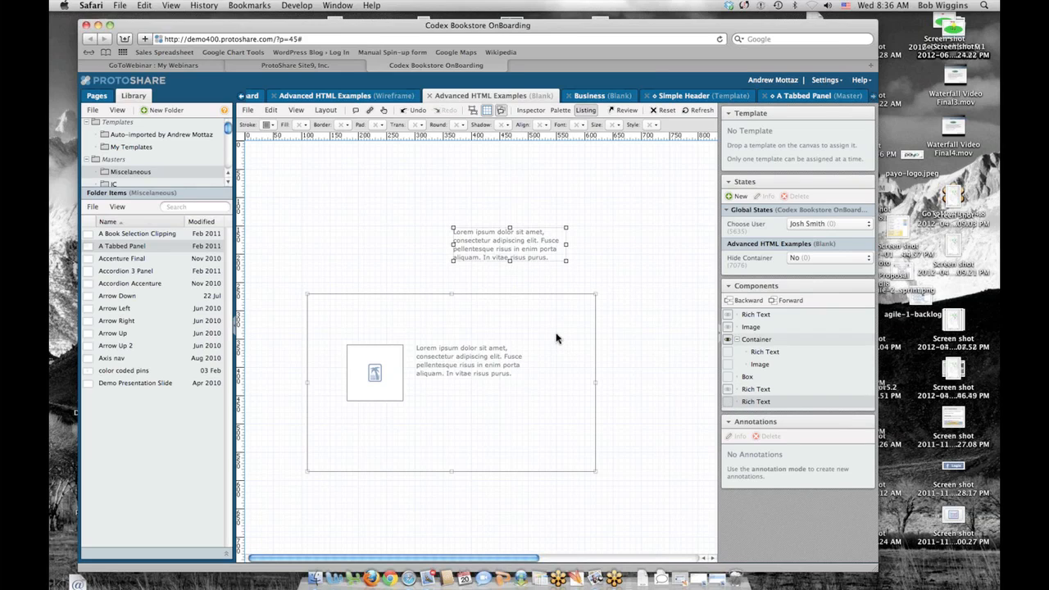
{"action": "left_click", "coordinate": [753, 315]}
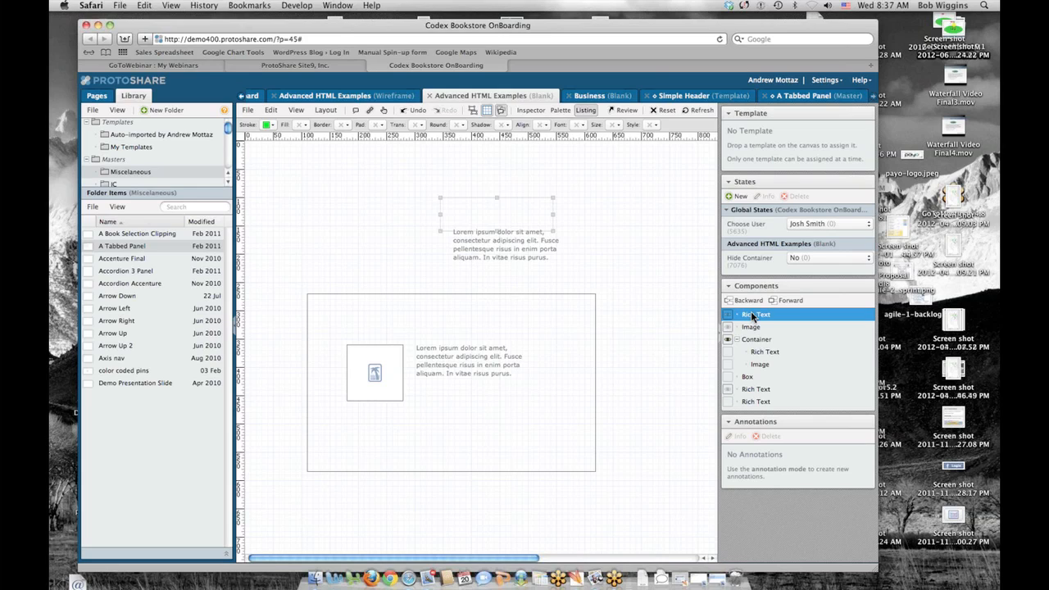
{"action": "left_click", "coordinate": [989, 46]}
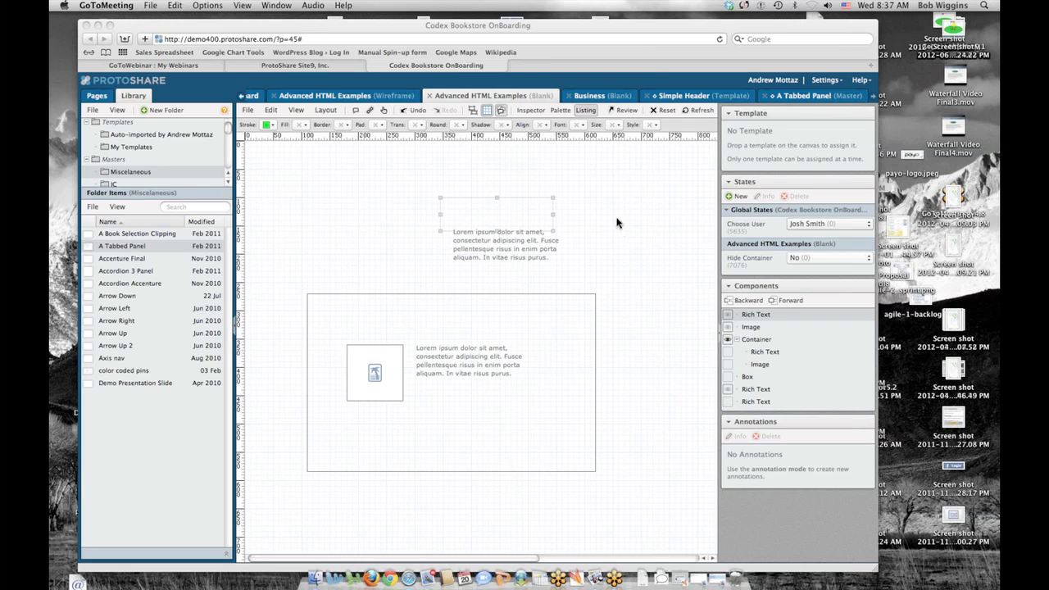
{"action": "left_click", "coordinate": [516, 259]}
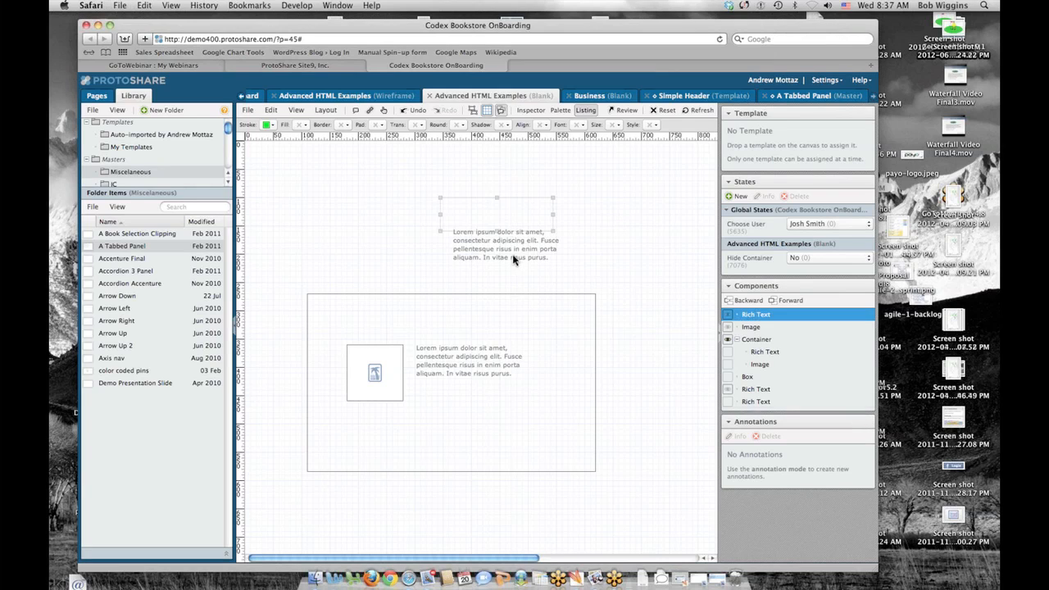
{"action": "left_click", "coordinate": [599, 236]}
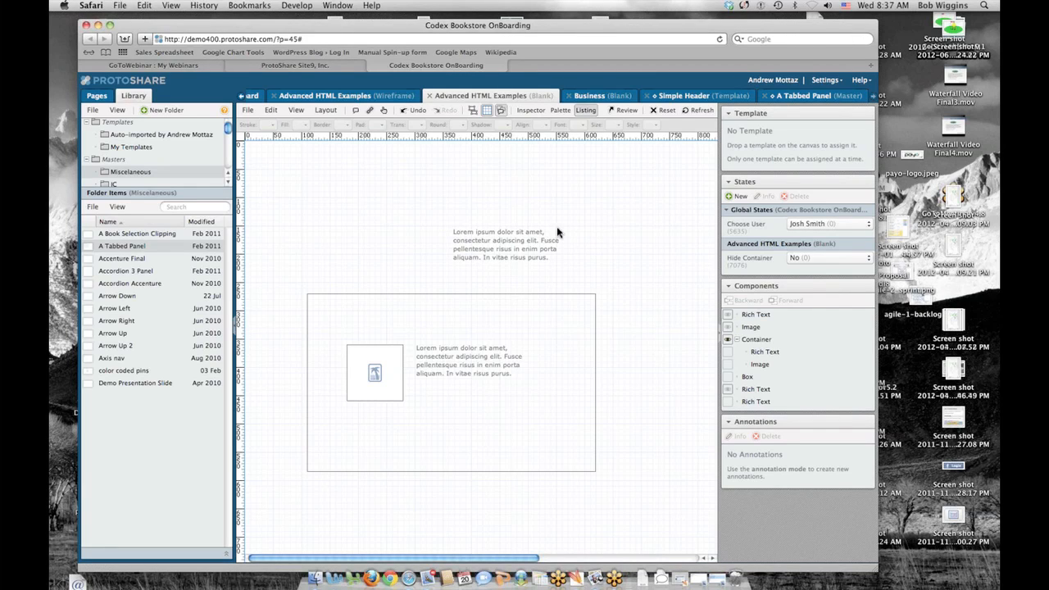
- Open the Component Palette and bring its State Navigation components into view
{"action": "left_click", "coordinate": [561, 112]}
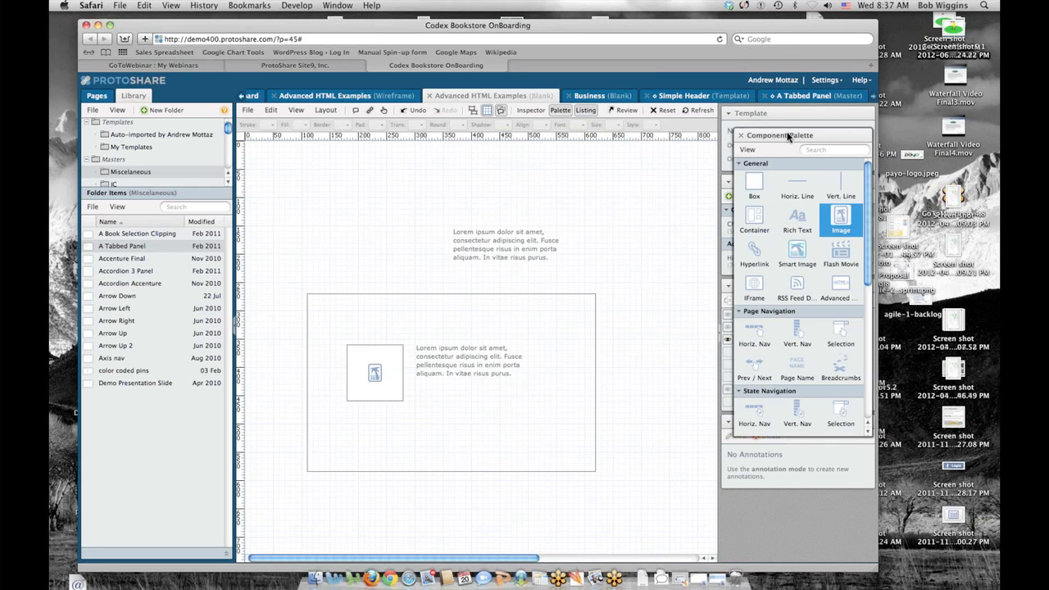
{"action": "left_click_drag", "start_coordinate": [787, 136], "coordinate": [783, 136]}
{"action": "left_click_drag", "start_coordinate": [864, 247], "coordinate": [868, 288]}
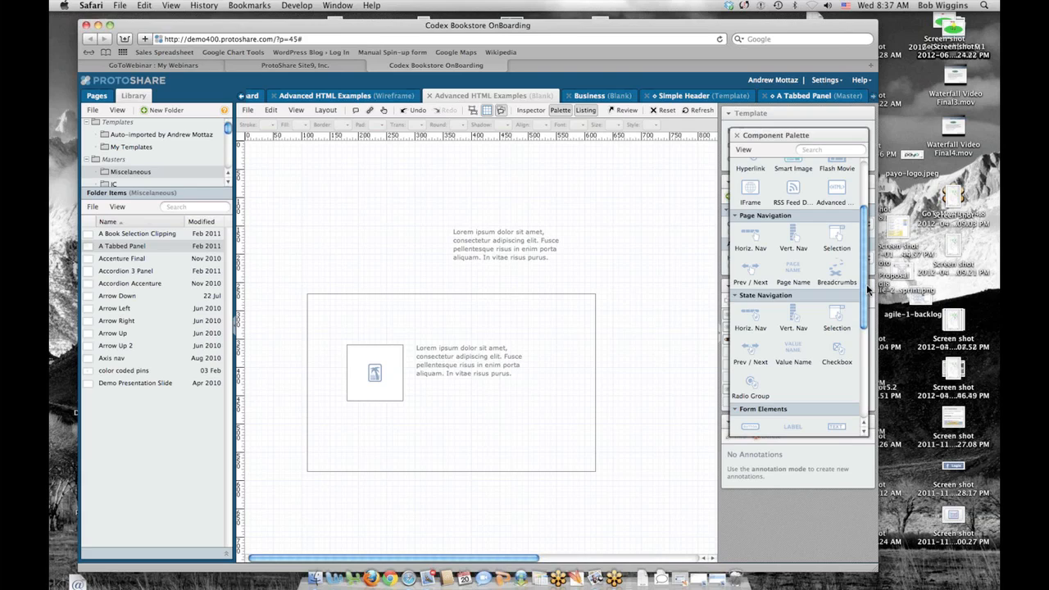
{"action": "left_click_drag", "start_coordinate": [867, 288], "coordinate": [867, 286]}
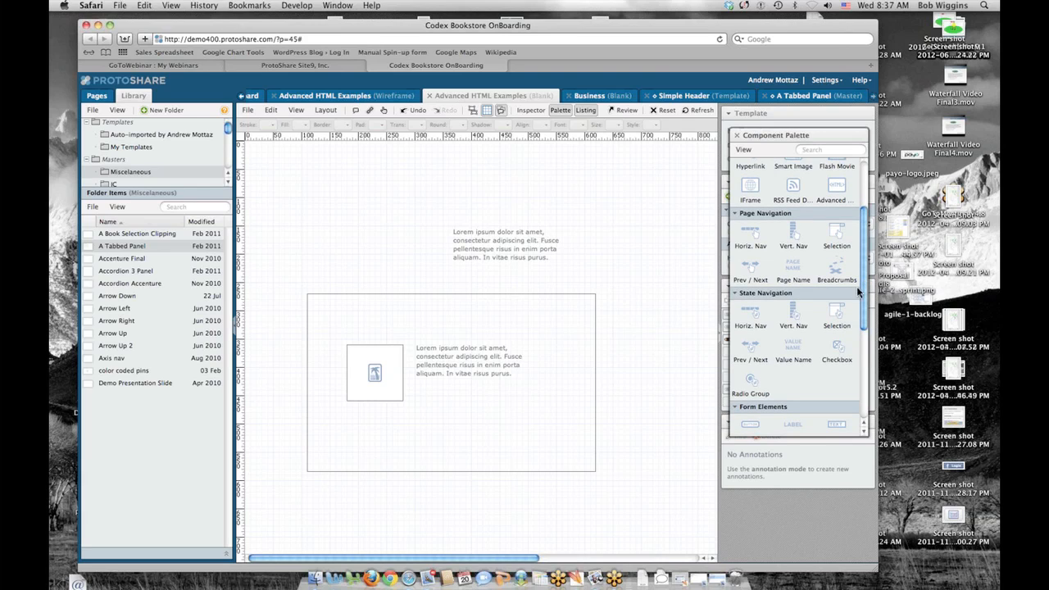
- Delete the container with its contents and the Rich Text above it from the canvas
{"action": "left_click", "coordinate": [535, 294]}
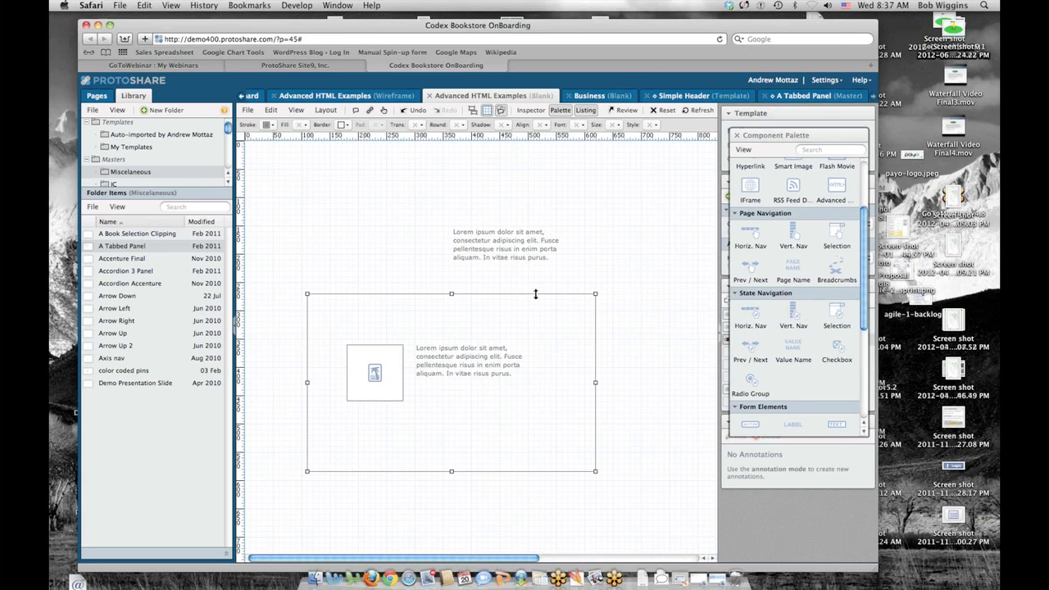
{"action": "key", "text": "Delete"}
{"action": "left_click", "coordinate": [449, 230]}
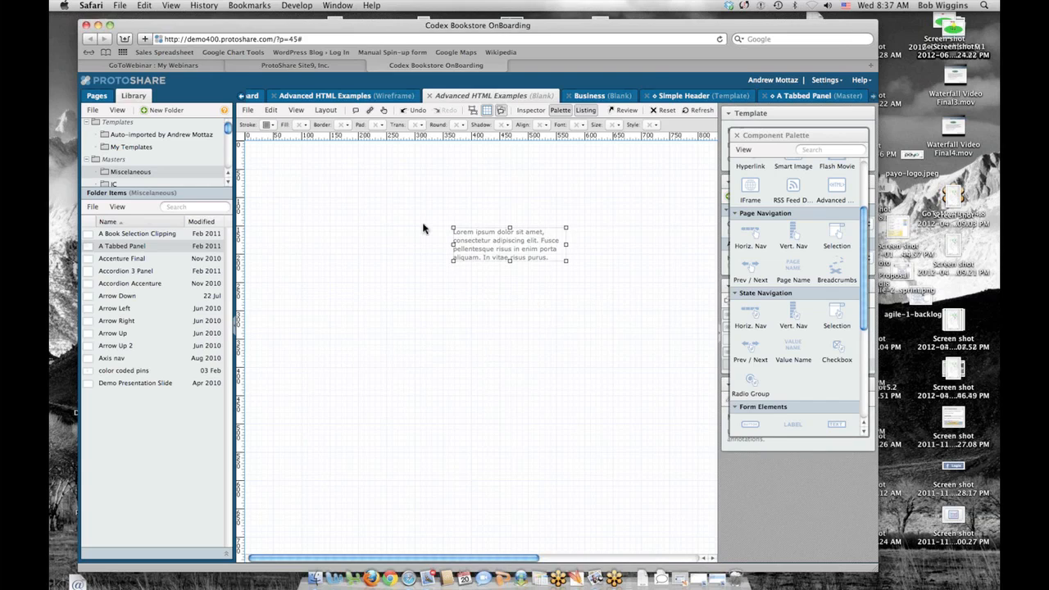
{"action": "key", "text": "Delete"}
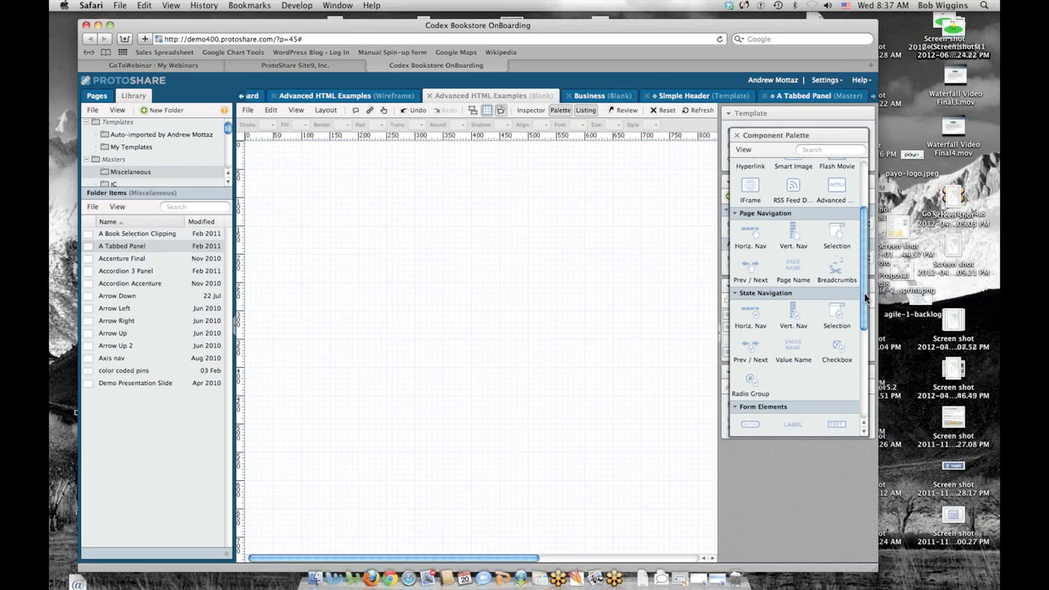
- Place a State Navigation Radio Group near the upper-left of the canvas and open its properties
{"action": "left_click_drag", "start_coordinate": [865, 298], "coordinate": [862, 323]}
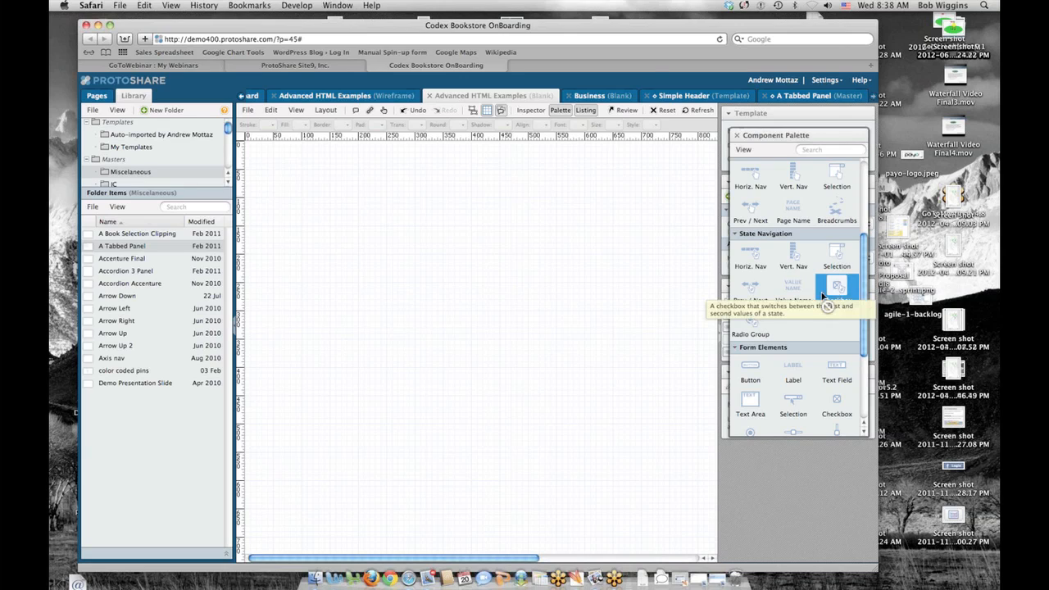
{"action": "mouse_move", "coordinate": [845, 290]}
{"action": "left_mouse_down"}
{"action": "mouse_move", "coordinate": [614, 284]}
{"action": "mouse_move", "coordinate": [330, 191]}
{"action": "mouse_move", "coordinate": [836, 292]}
{"action": "left_mouse_up"}
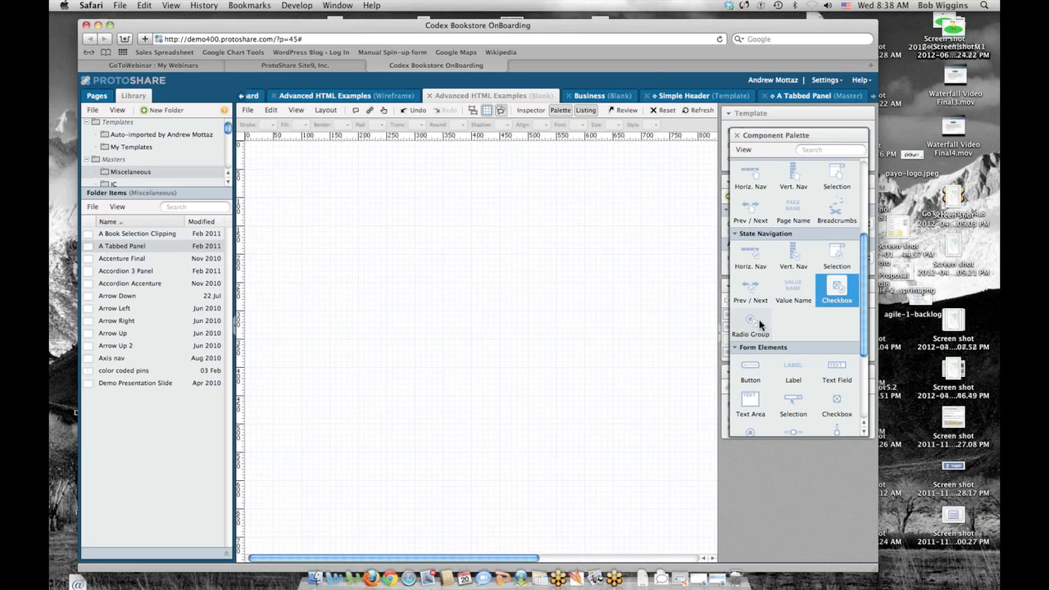
{"action": "left_click_drag", "start_coordinate": [750, 321], "coordinate": [346, 209]}
{"action": "double_click", "coordinate": [347, 211]}
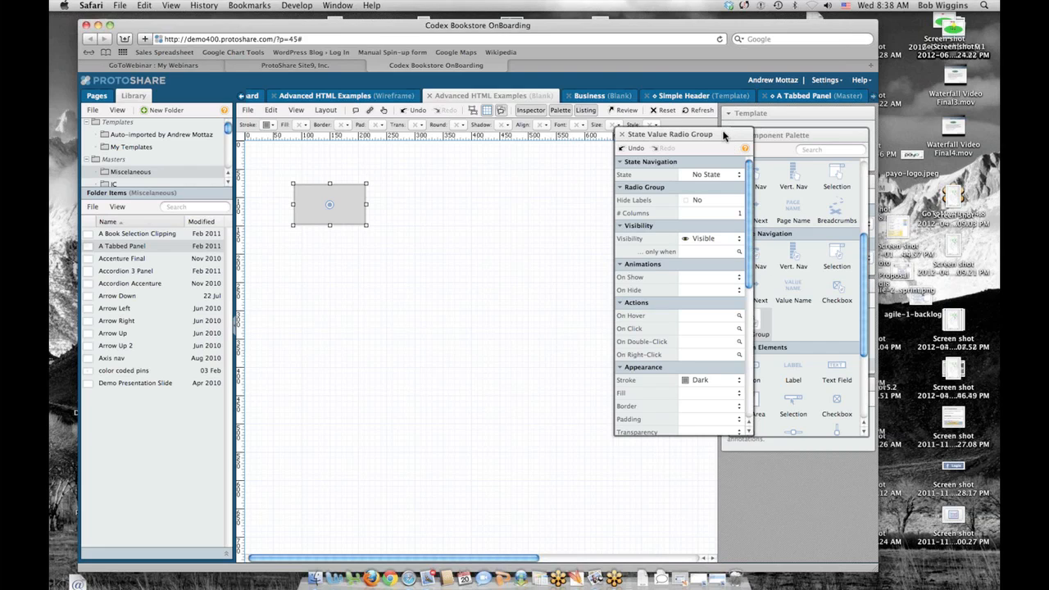
- Link the Radio Group to the Choose User state
{"action": "left_click_drag", "start_coordinate": [719, 137], "coordinate": [655, 169]}
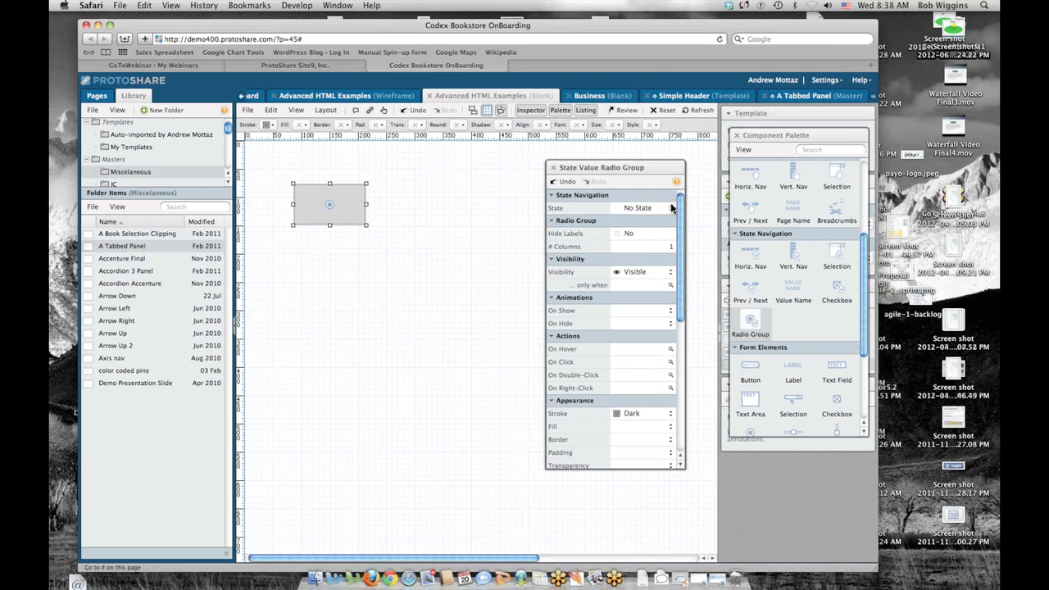
{"action": "left_click", "coordinate": [671, 208]}
{"action": "left_click", "coordinate": [651, 253]}
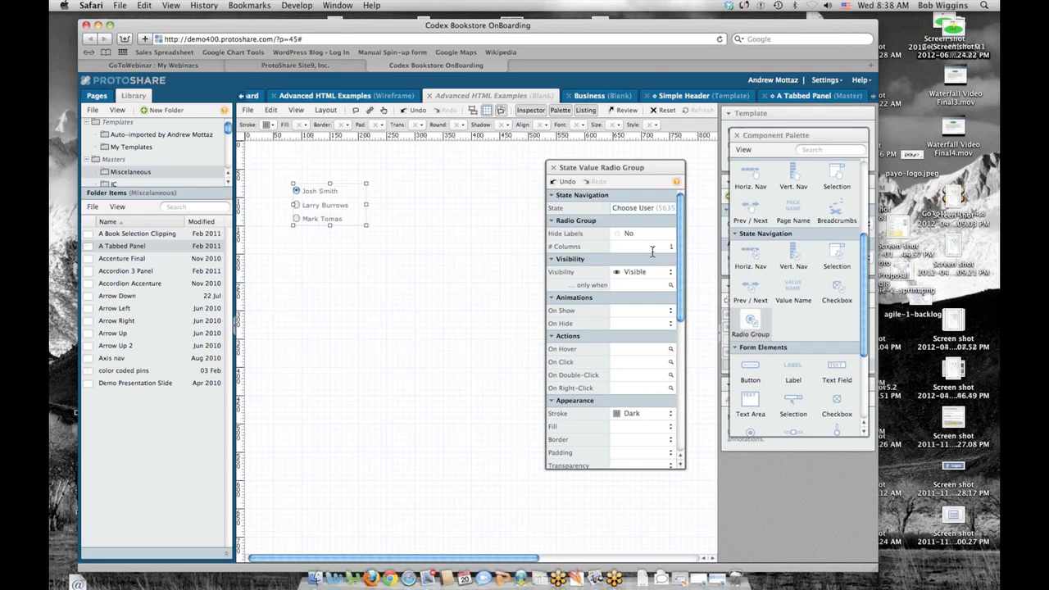
{"action": "left_click_drag", "start_coordinate": [611, 170], "coordinate": [613, 167]}
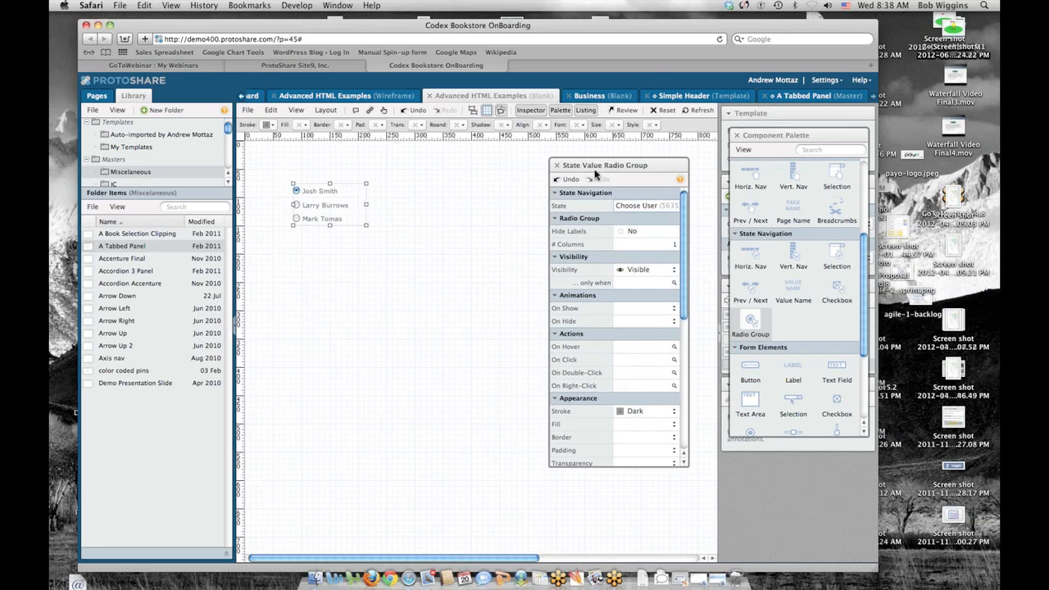
- Arrange the Radio Group's options in 2 columns and close its properties
{"action": "left_click", "coordinate": [428, 213]}
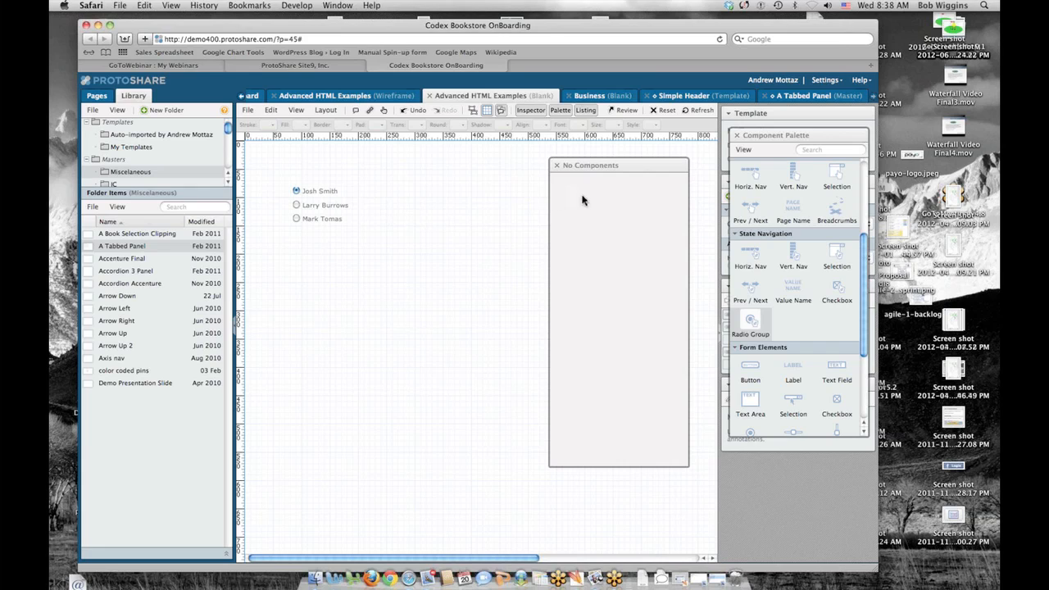
{"action": "left_click_drag", "start_coordinate": [601, 169], "coordinate": [584, 166]}
{"action": "left_click", "coordinate": [326, 217]}
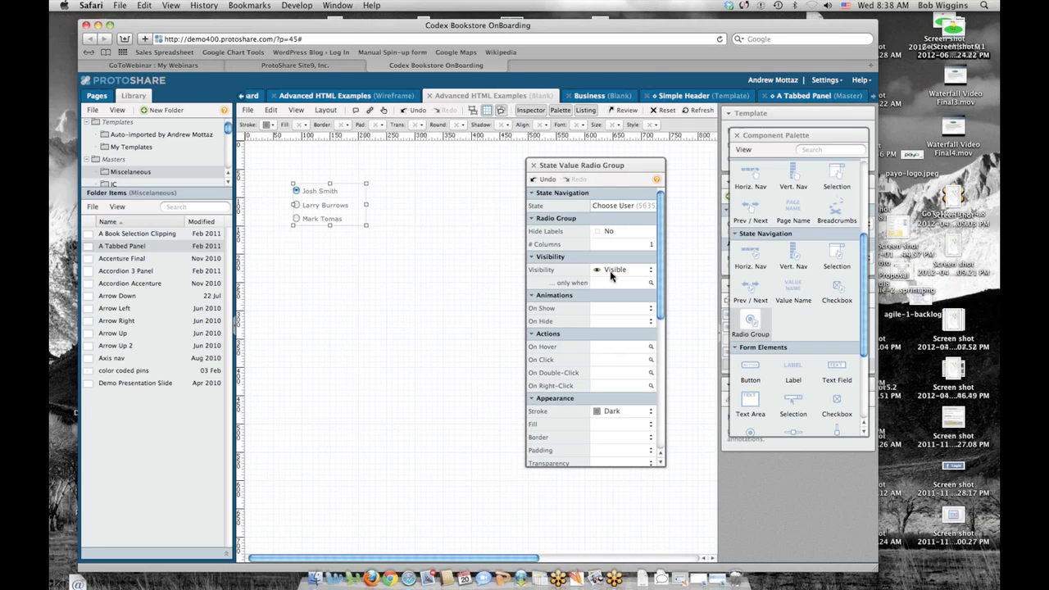
{"action": "scroll", "coordinate": [662, 300], "scroll_direction": "down", "scroll_amount": 8}
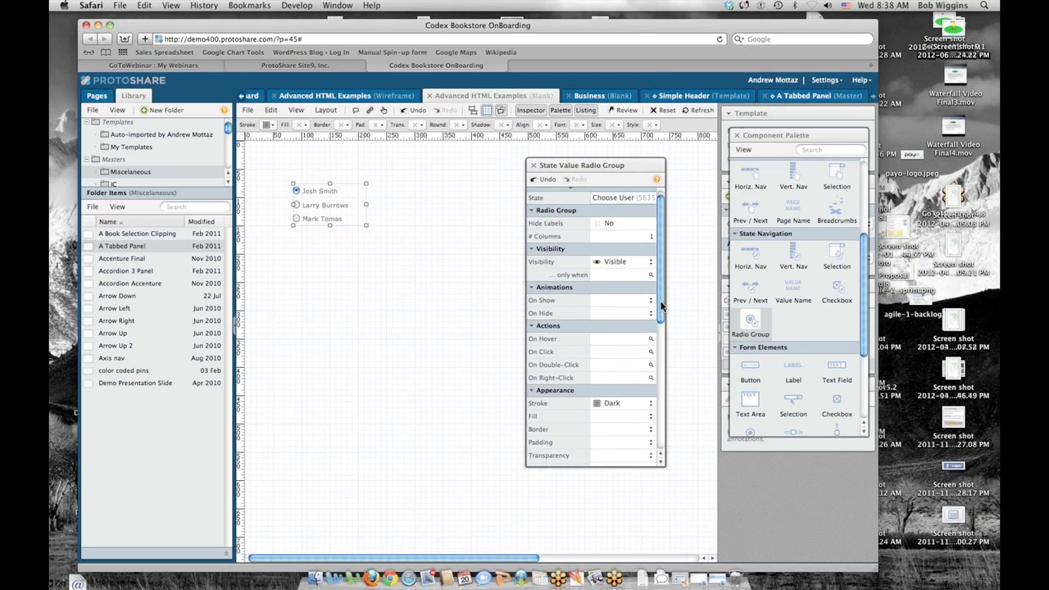
{"action": "scroll", "coordinate": [665, 359], "scroll_direction": "up", "scroll_amount": 8}
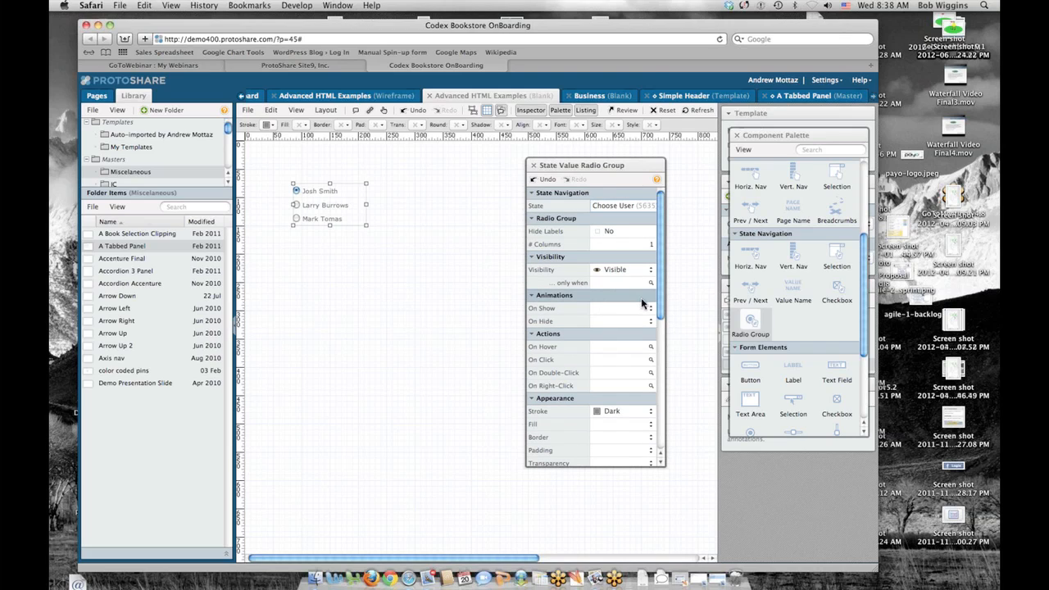
{"action": "left_click", "coordinate": [638, 243]}
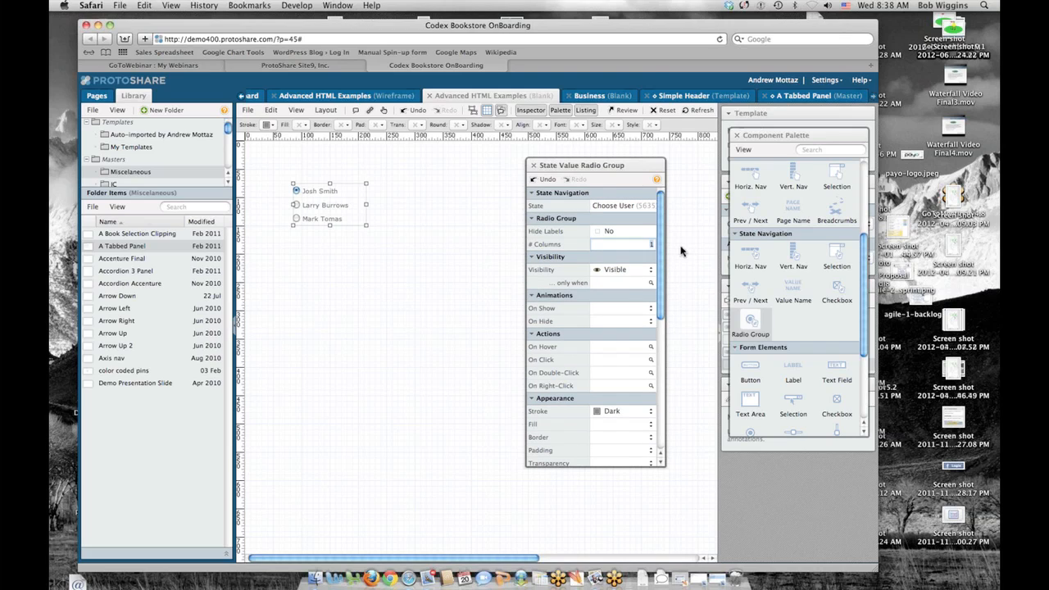
{"action": "type", "text": "2"}
{"action": "key", "text": "Return"}
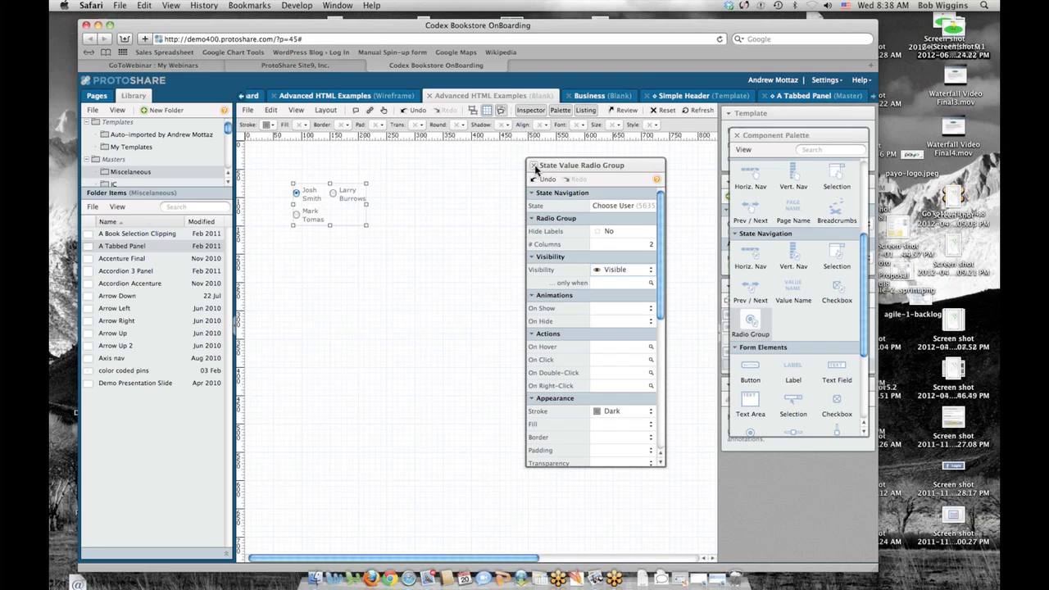
{"action": "left_click", "coordinate": [533, 167]}
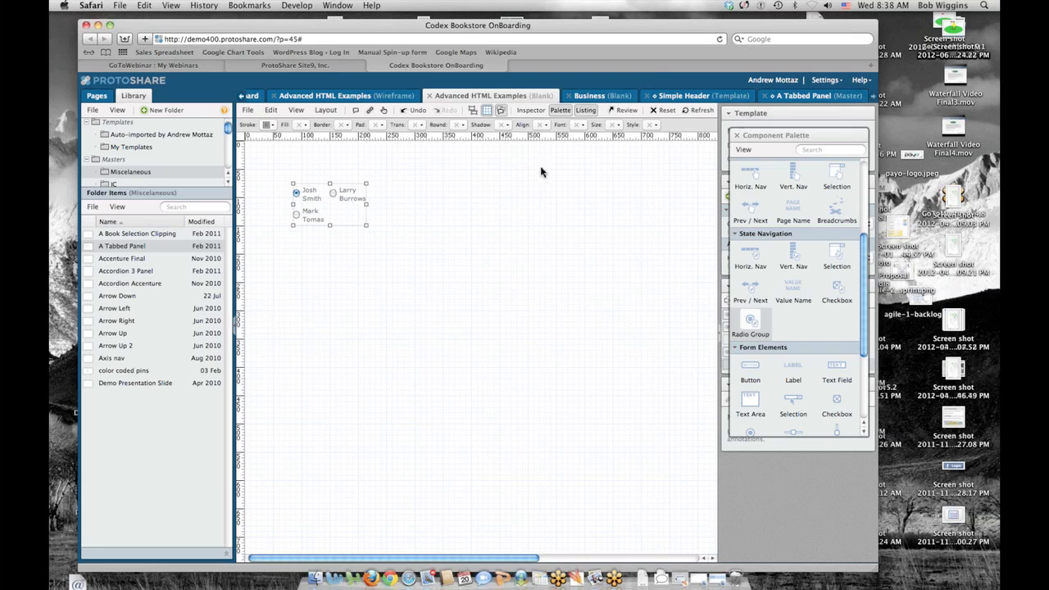
{"action": "left_click", "coordinate": [808, 134]}
{"action": "left_click", "coordinate": [989, 45]}
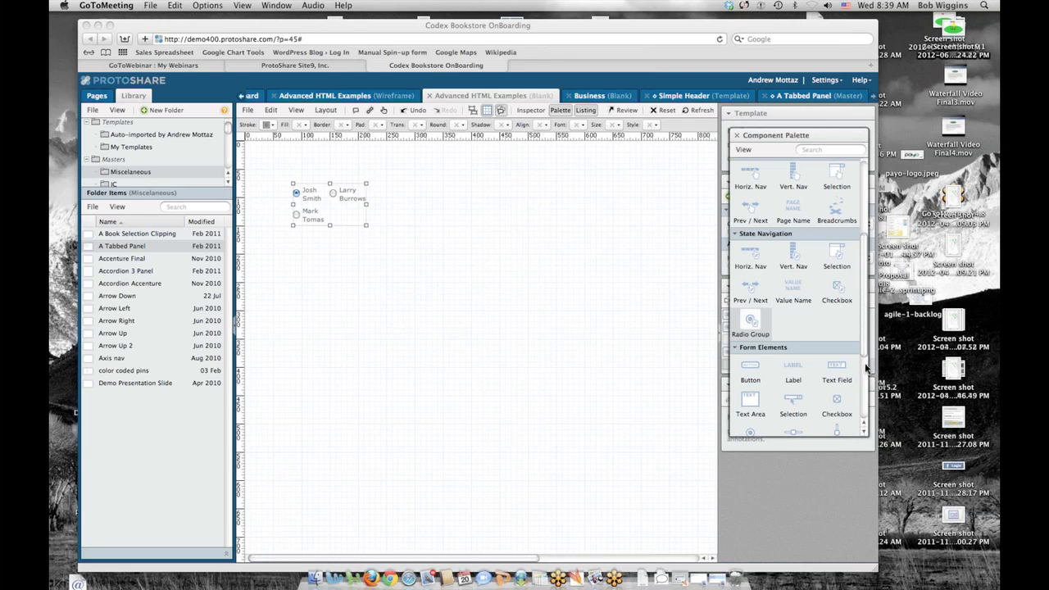
{"action": "left_click", "coordinate": [787, 316]}
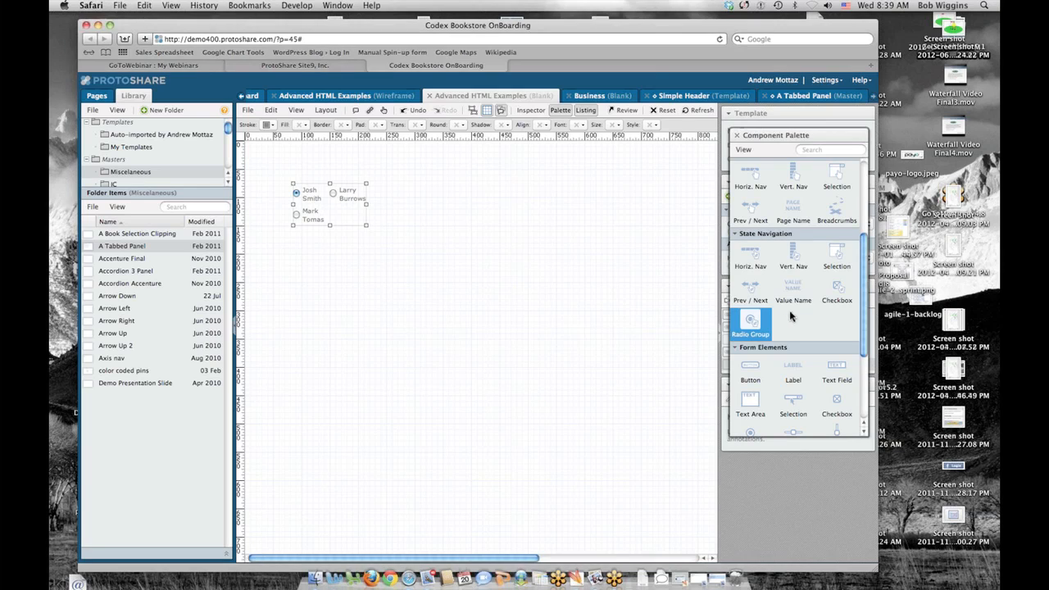
{"action": "left_click", "coordinate": [863, 19]}
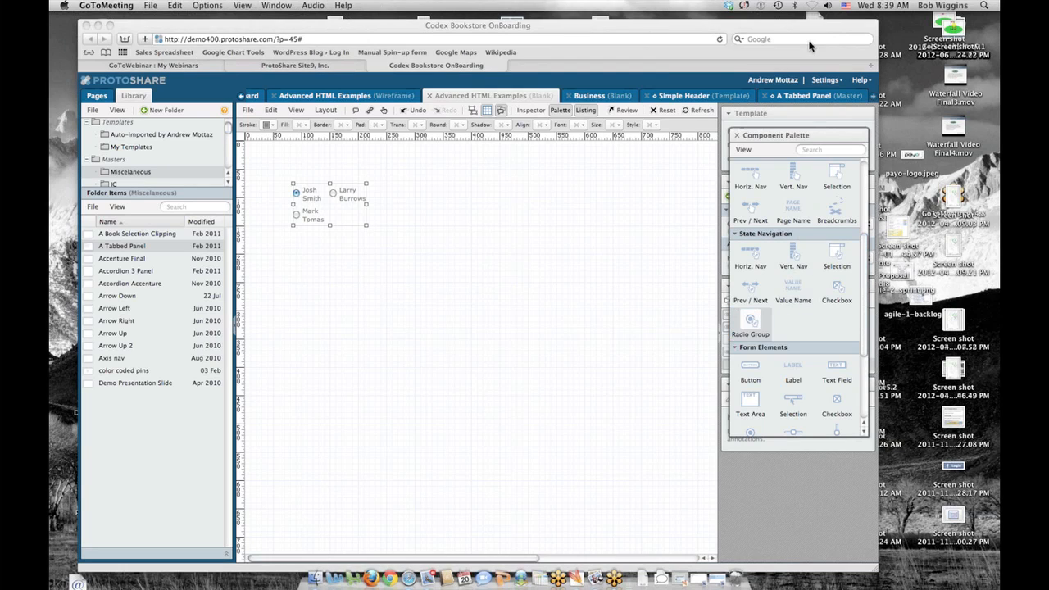
- Place a State Navigation Selection beside the Radio Group at about X 275, Y 115 and link it to the Choose User state
{"action": "left_click", "coordinate": [835, 254]}
{"action": "left_click_drag", "start_coordinate": [835, 254], "coordinate": [465, 217]}
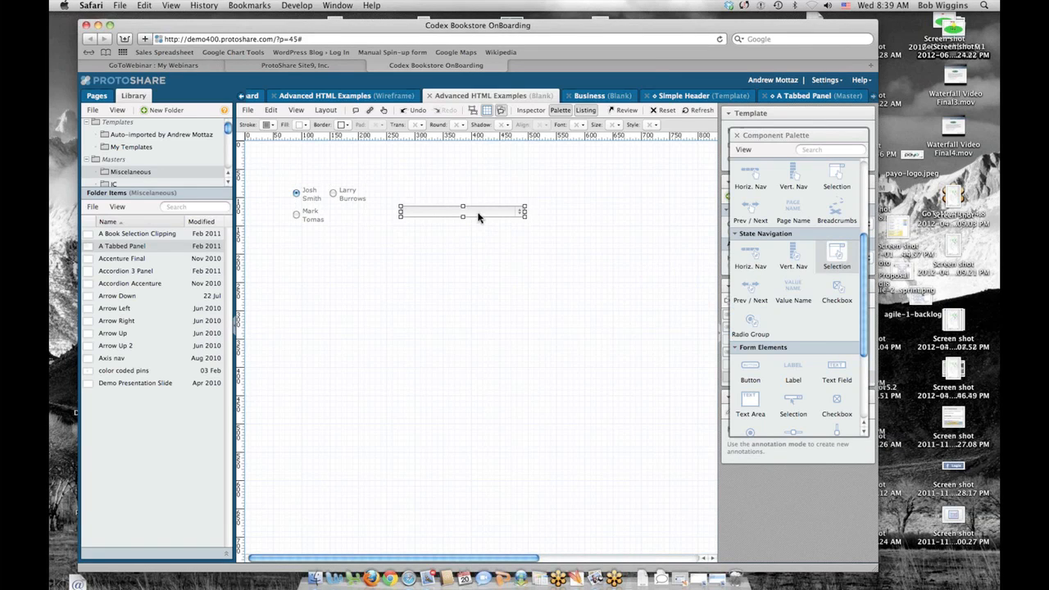
{"action": "left_click", "coordinate": [620, 204]}
{"action": "left_click", "coordinate": [627, 251]}
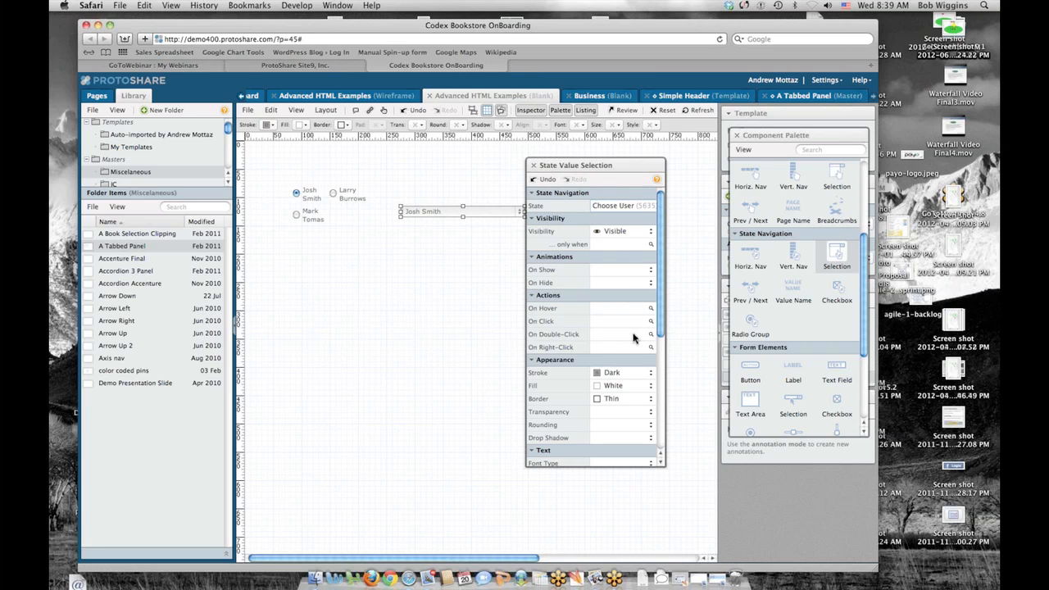
- Review the state Selection's properties from State Navigation down to Specification Details, and close them
{"action": "scroll", "coordinate": [632, 339], "scroll_direction": "down", "scroll_amount": 3}
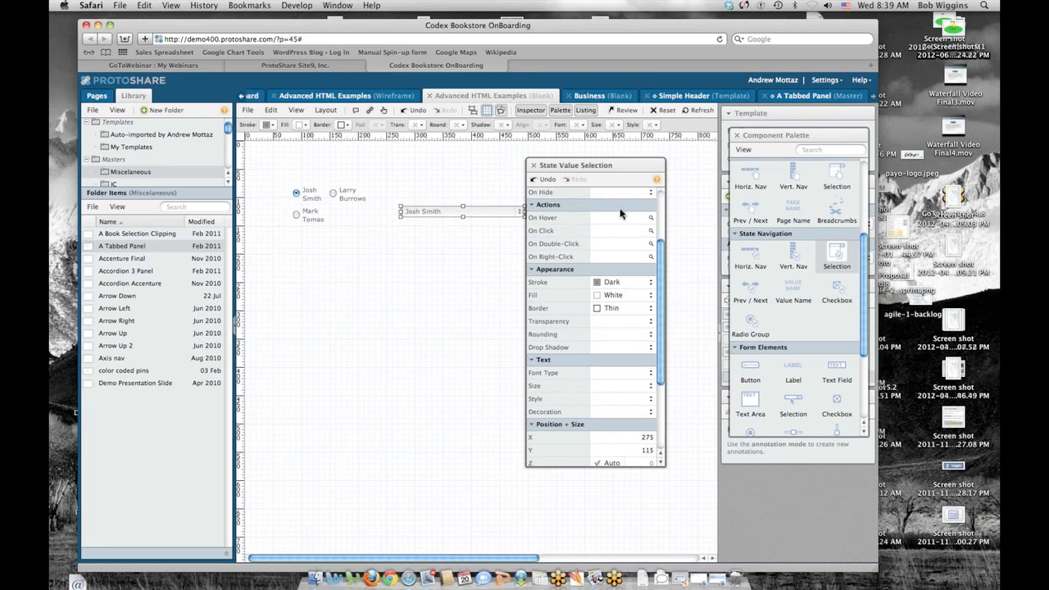
{"action": "left_click_drag", "start_coordinate": [625, 166], "coordinate": [662, 168]}
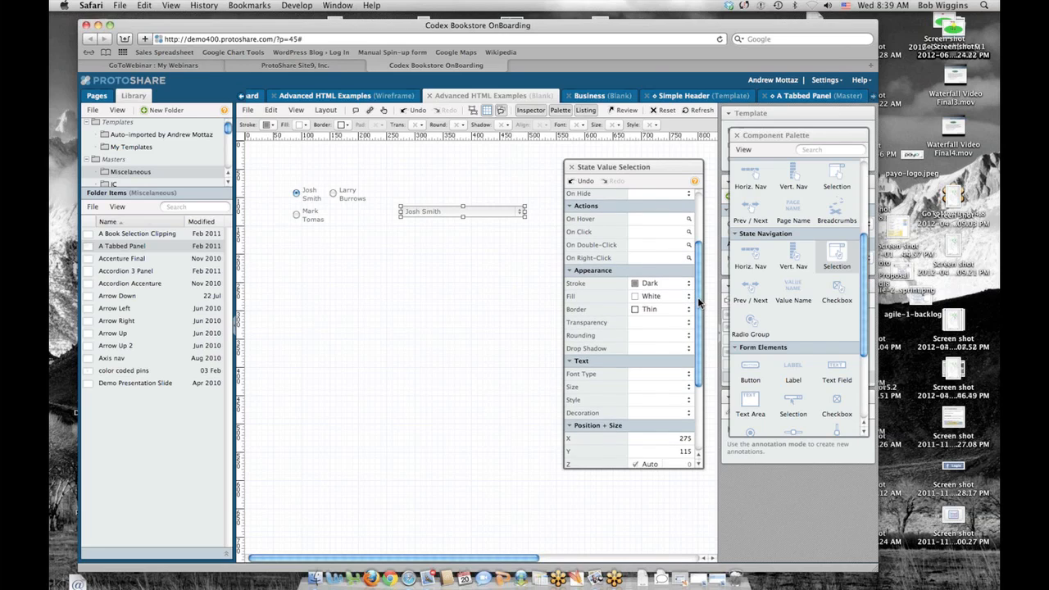
{"action": "scroll", "coordinate": [697, 303], "scroll_direction": "up", "scroll_amount": 4}
{"action": "scroll", "coordinate": [700, 317], "scroll_direction": "down", "scroll_amount": 5}
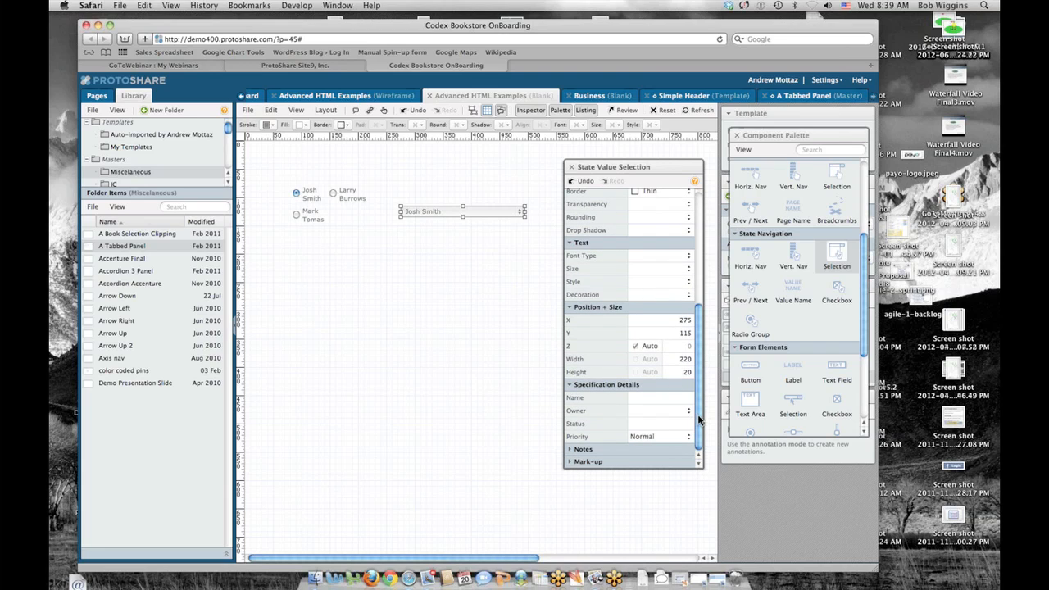
{"action": "left_click_drag", "start_coordinate": [698, 420], "coordinate": [702, 303]}
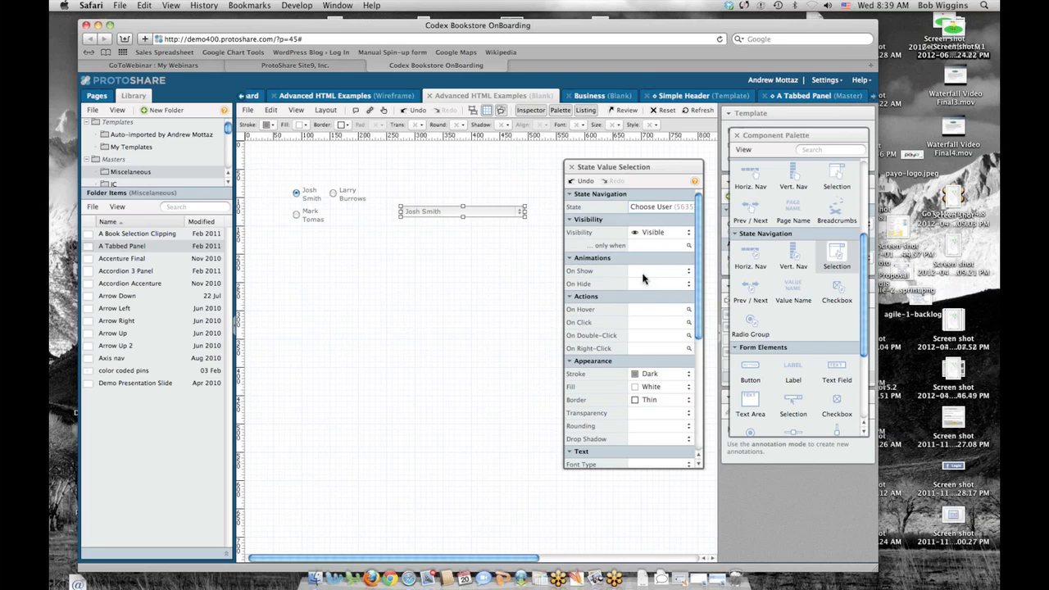
{"action": "scroll", "coordinate": [653, 331], "scroll_direction": "down", "scroll_amount": 3}
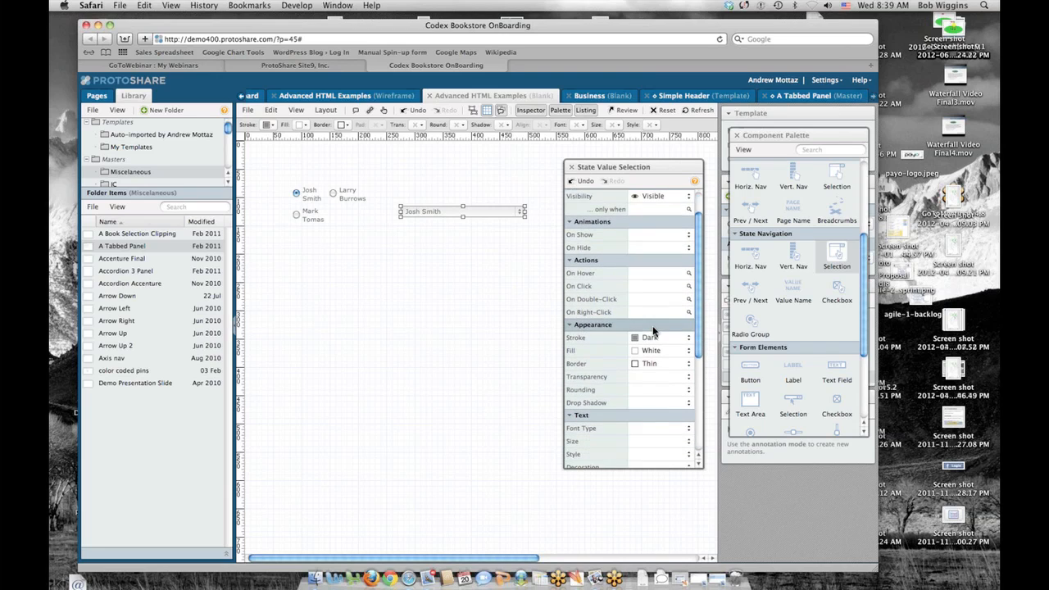
{"action": "scroll", "coordinate": [653, 331], "scroll_direction": "up", "scroll_amount": 3}
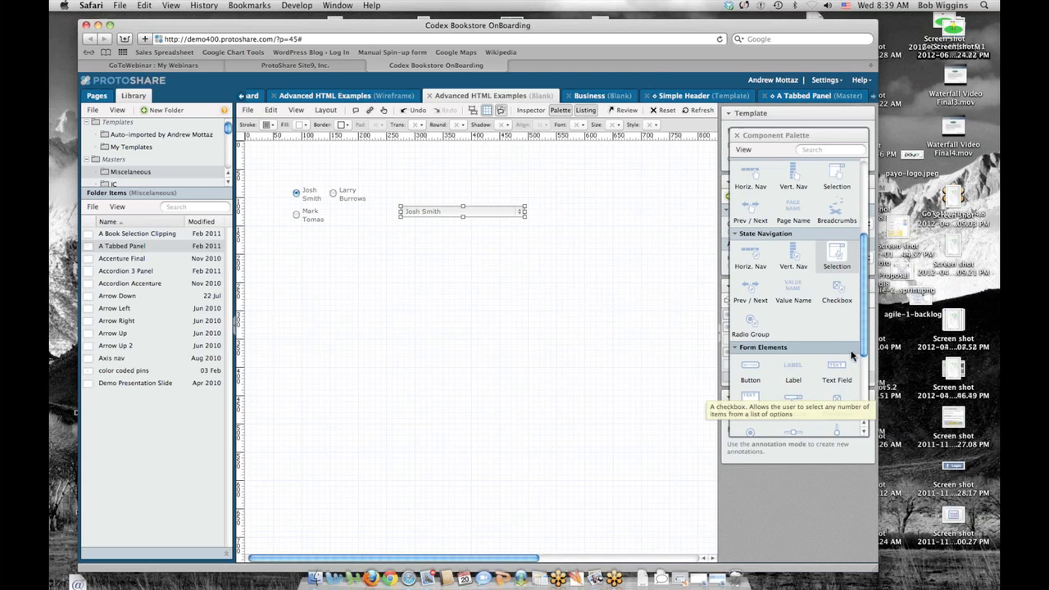
- Place a Form Elements Selection below the state components, enable Multiple Select, and make it tall enough for three options
{"action": "left_click_drag", "start_coordinate": [793, 401], "coordinate": [440, 332]}
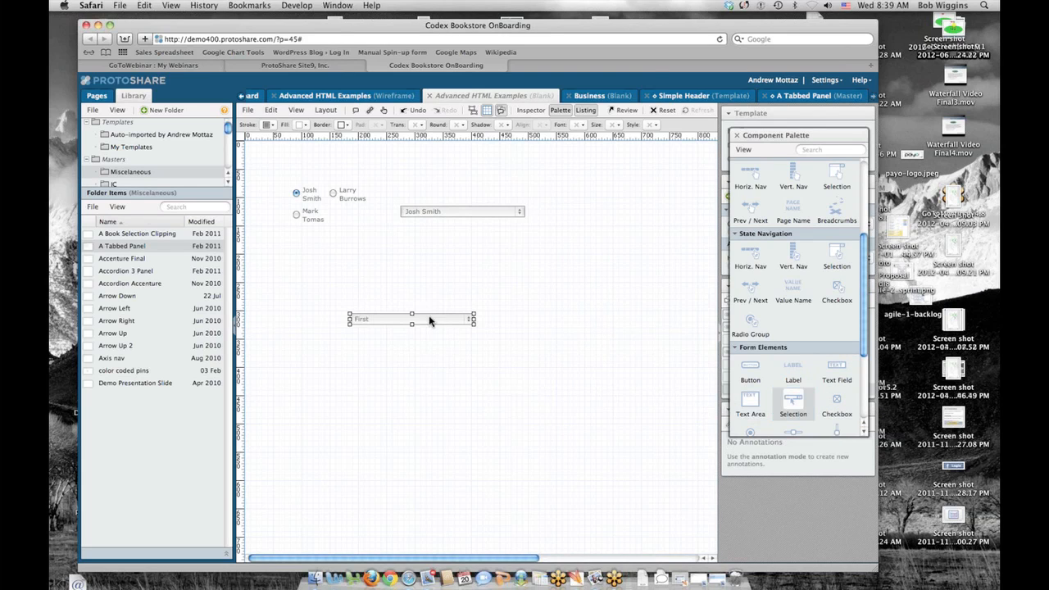
{"action": "double_click", "coordinate": [429, 320]}
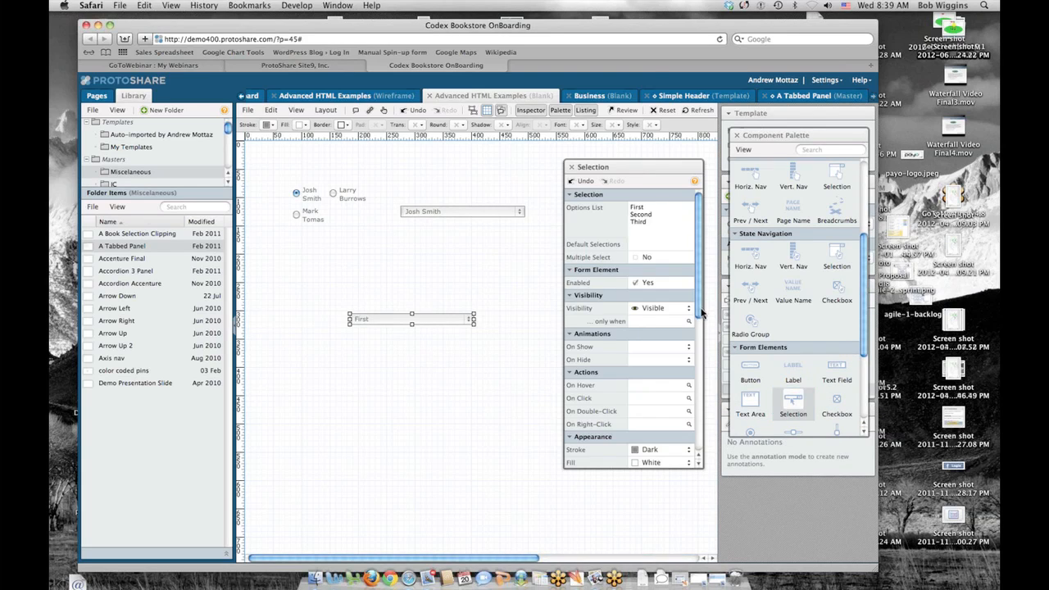
{"action": "mouse_move", "coordinate": [700, 311]}
{"action": "left_mouse_down"}
{"action": "mouse_move", "coordinate": [699, 445]}
{"action": "mouse_move", "coordinate": [700, 307]}
{"action": "left_mouse_up"}
{"action": "left_click", "coordinate": [635, 257]}
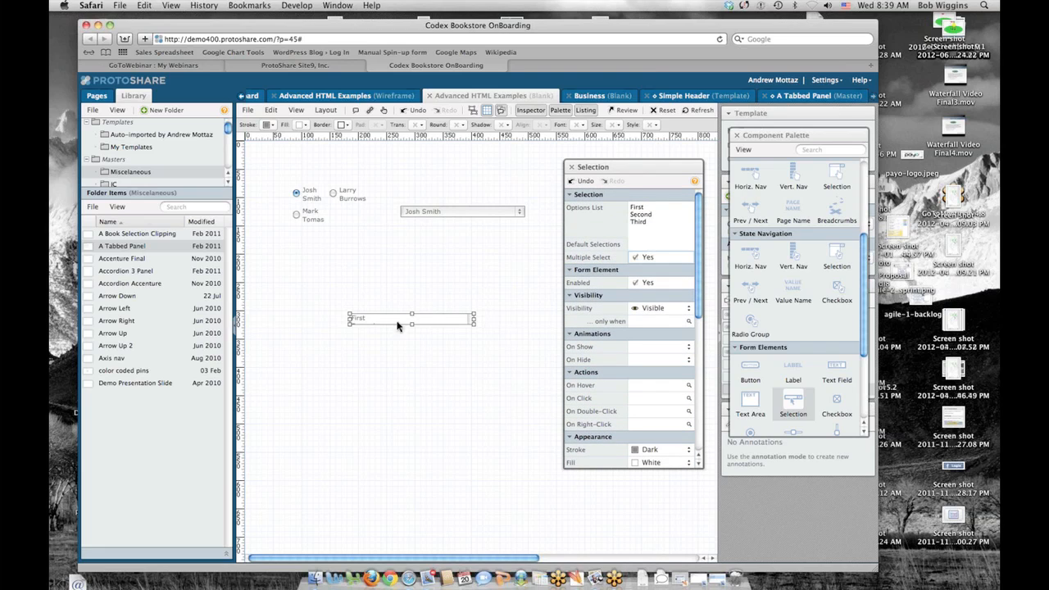
{"action": "mouse_move", "coordinate": [412, 324]}
{"action": "left_mouse_down"}
{"action": "mouse_move", "coordinate": [412, 354]}
{"action": "mouse_move", "coordinate": [412, 341]}
{"action": "left_mouse_up"}
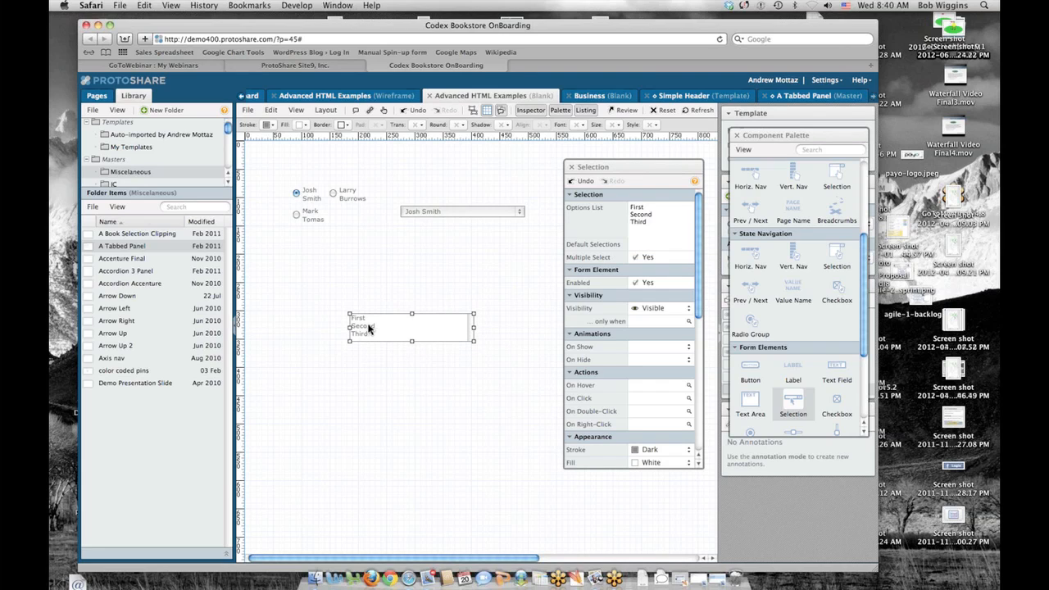
- Switch to interaction mode and test the multi-select list by choosing Second and Third
{"action": "left_click", "coordinate": [382, 111]}
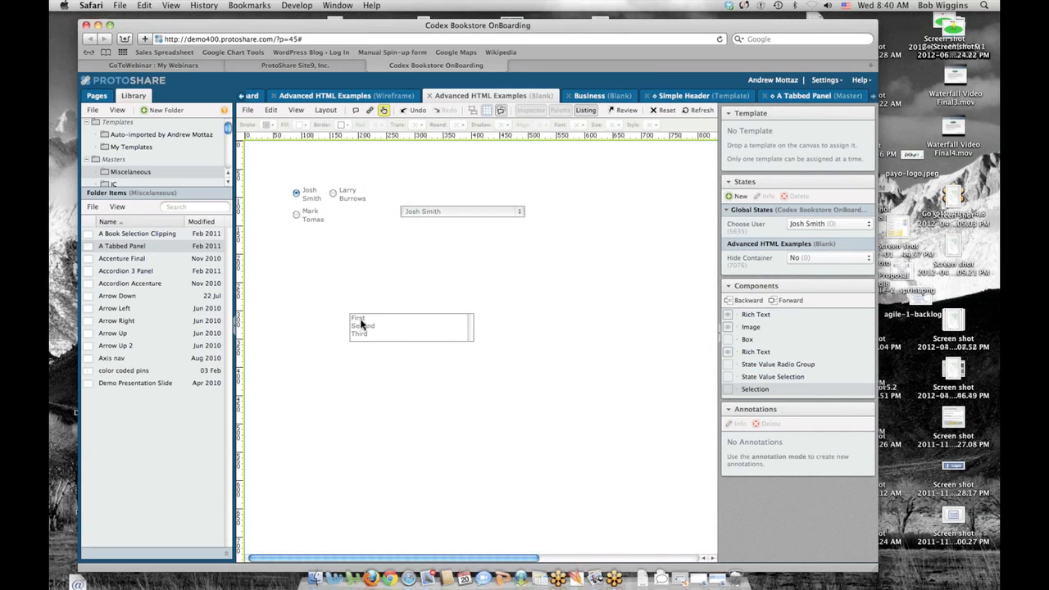
{"action": "left_click", "coordinate": [363, 326]}
{"action": "left_click", "coordinate": [363, 333]}
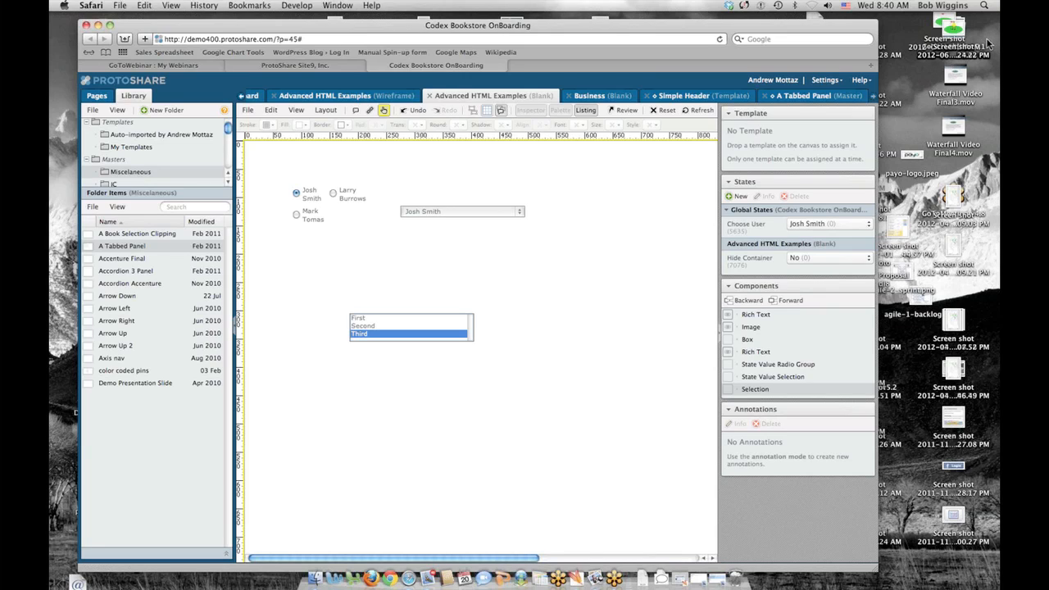
- Expand the state Selection in interaction mode to check its user options, and dismiss the list without choosing another
{"action": "left_click", "coordinate": [987, 44]}
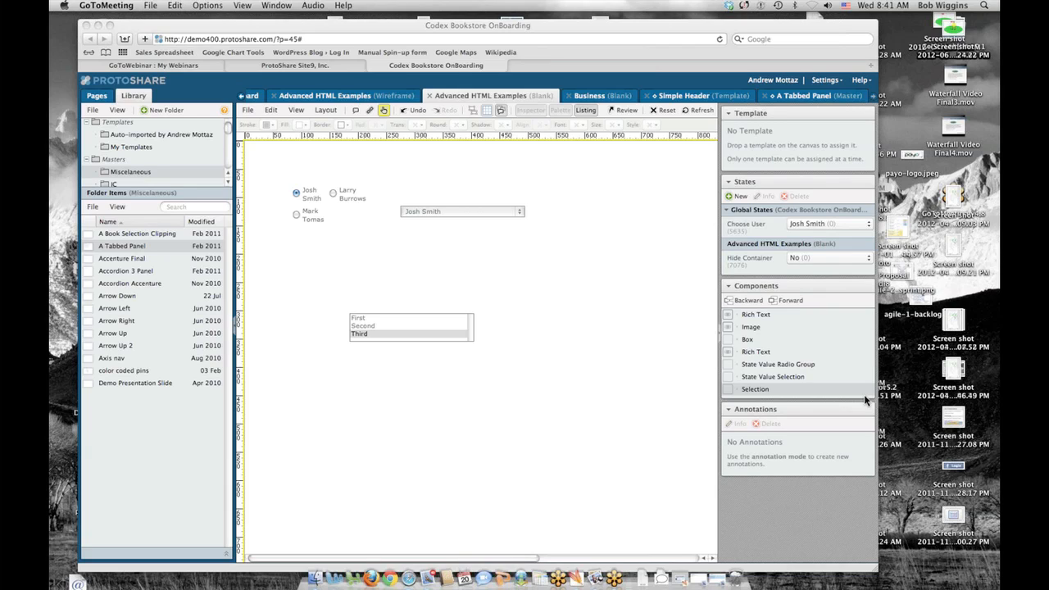
{"action": "left_click", "coordinate": [518, 244]}
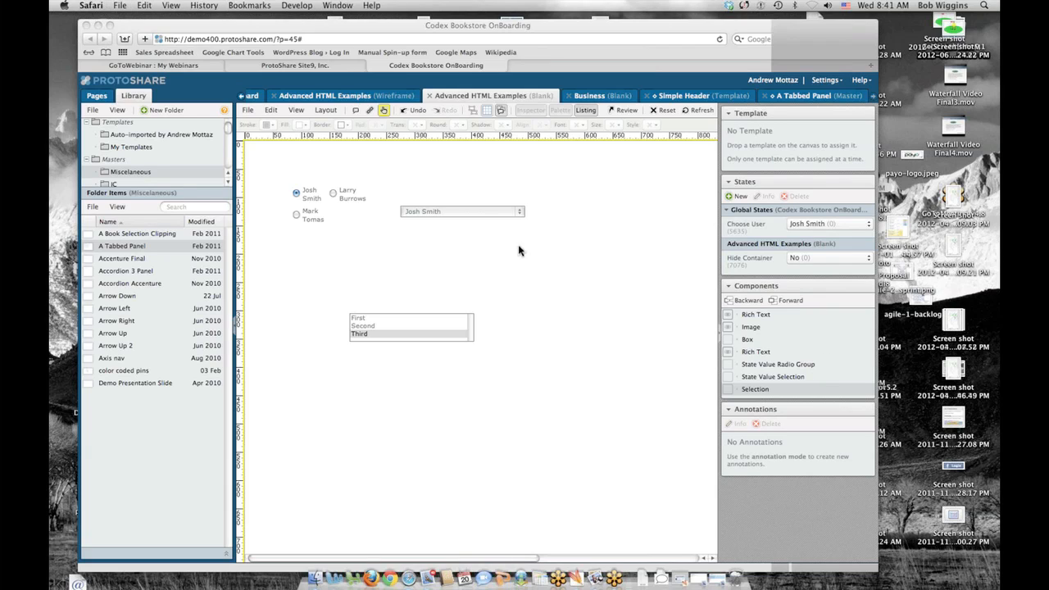
{"action": "left_click", "coordinate": [478, 212]}
{"action": "left_click", "coordinate": [489, 185]}
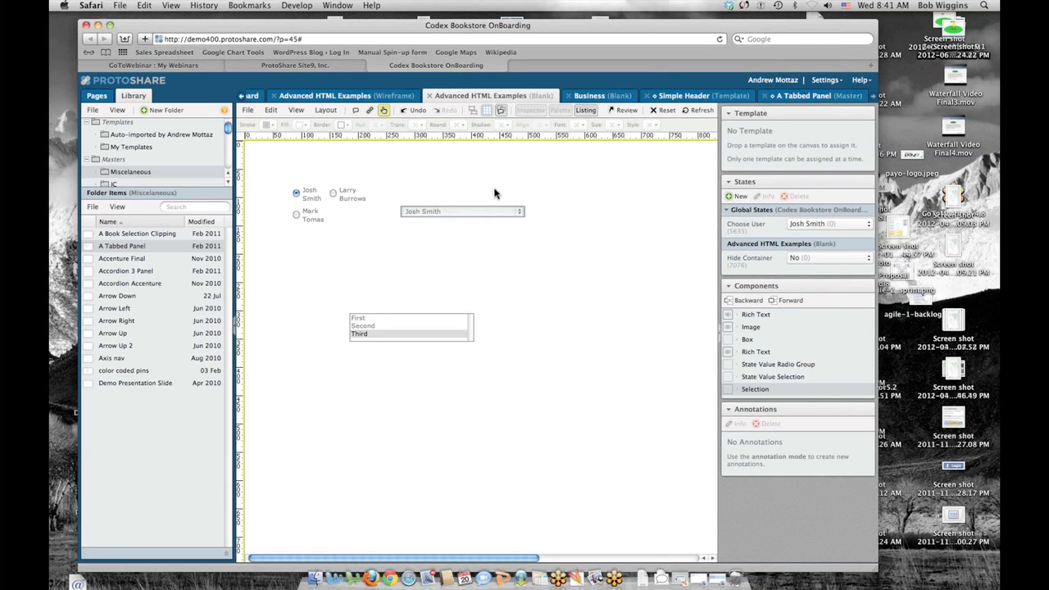
{"action": "left_click", "coordinate": [520, 214]}
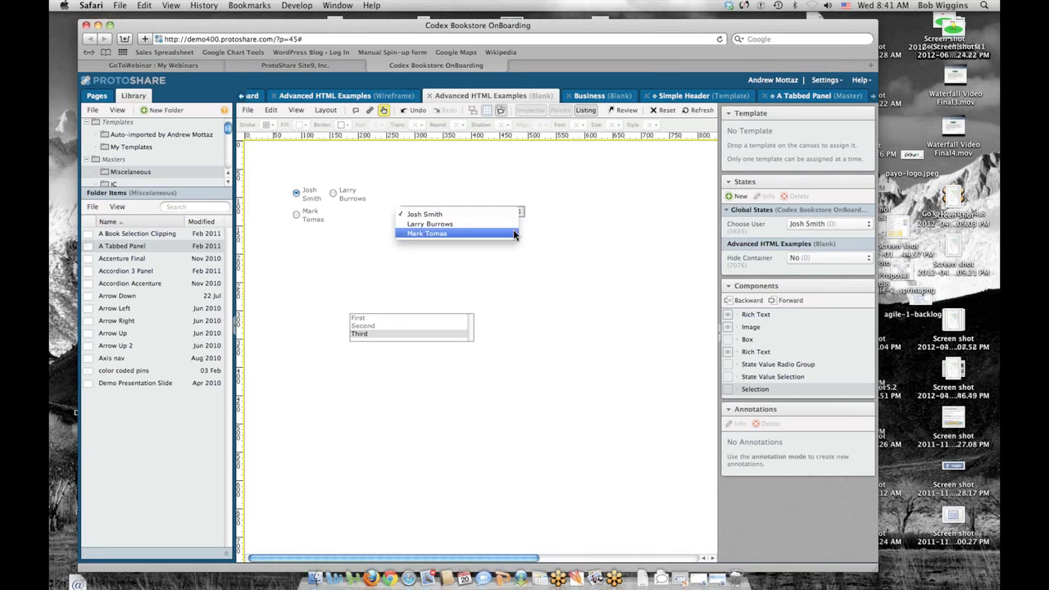
{"action": "left_click", "coordinate": [575, 211]}
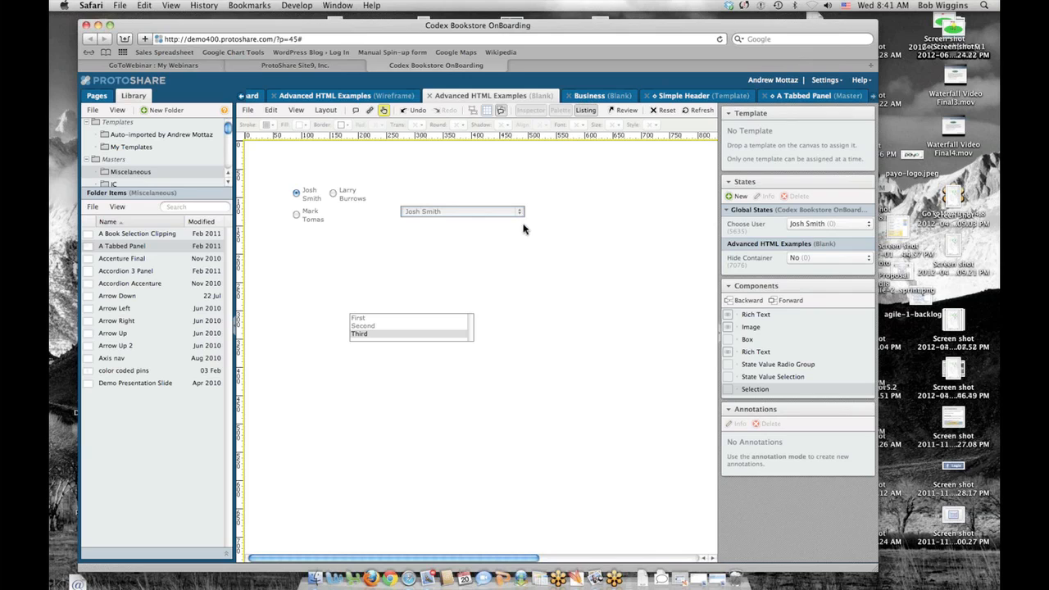
- Return to editing mode, close the form Selection's properties and select the state Selection on the canvas
{"action": "left_click", "coordinate": [381, 110]}
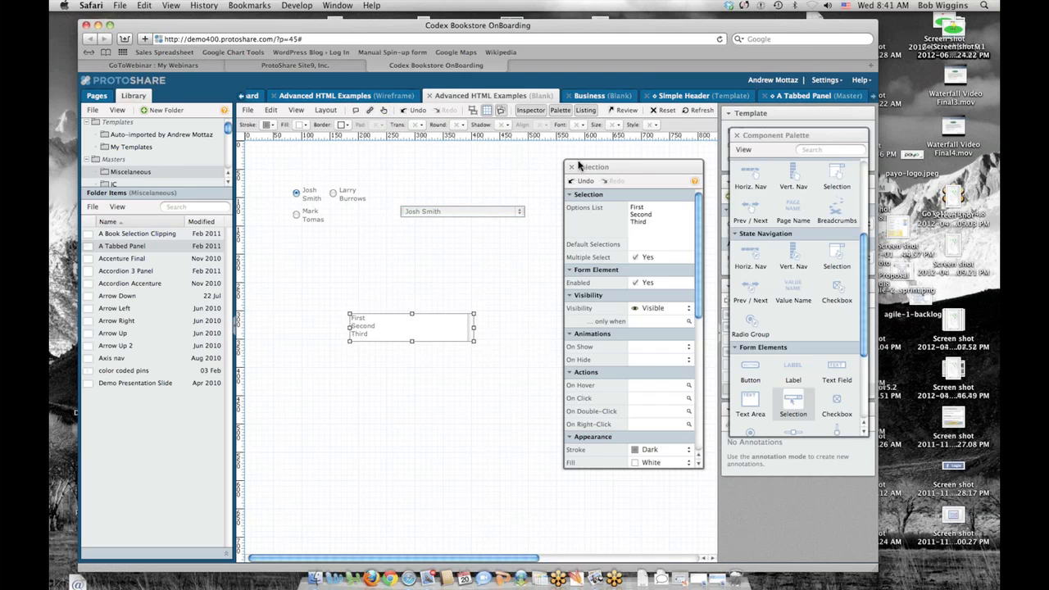
{"action": "left_click", "coordinate": [571, 167]}
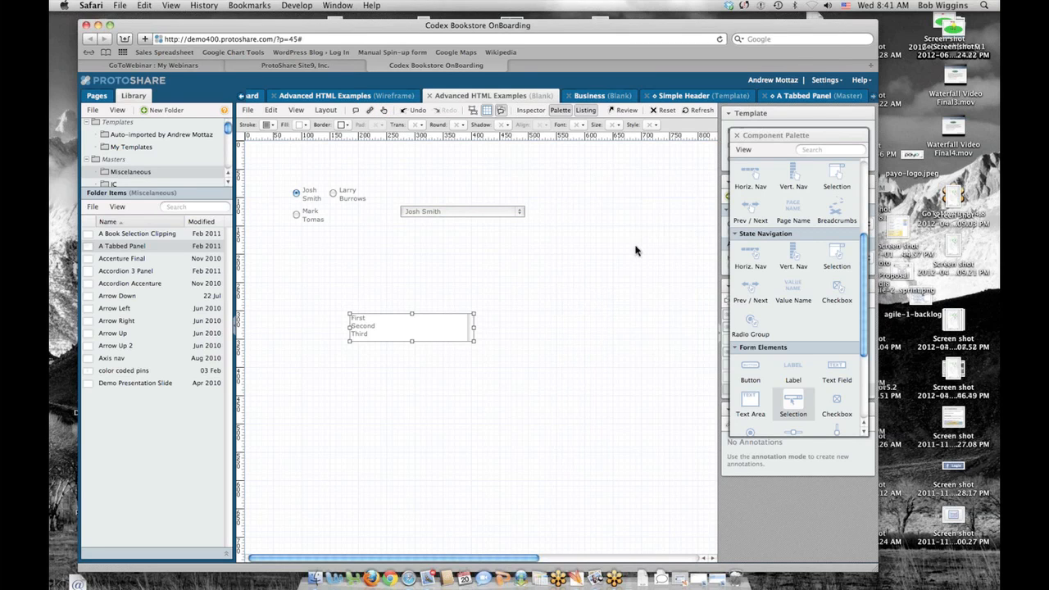
{"action": "left_click", "coordinate": [463, 212]}
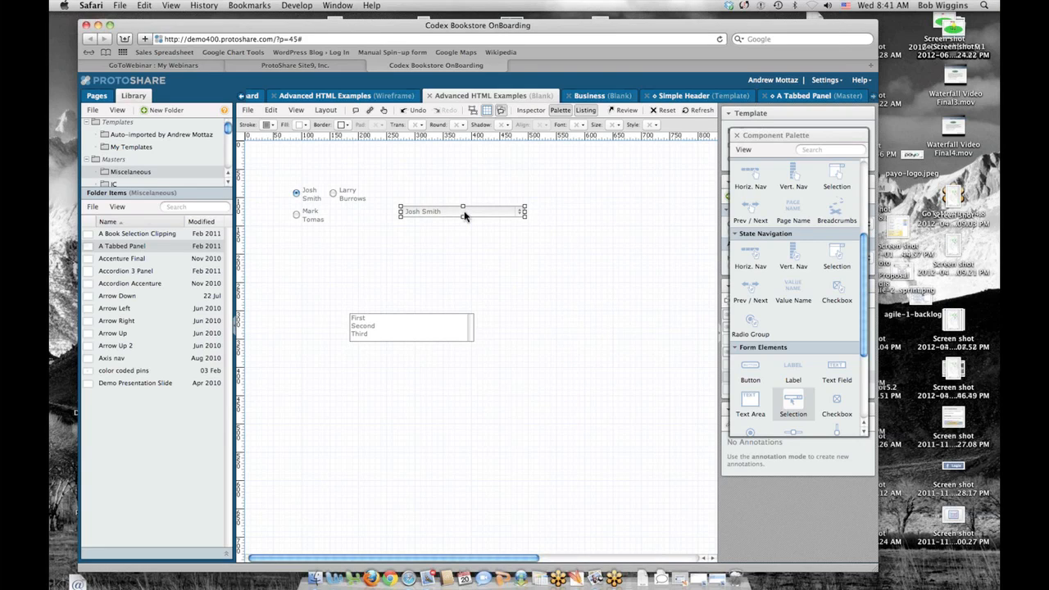
- Clear the canvas by deleting the state Selection, the Radio Group and the multi-select form list
{"action": "key", "text": "Delete"}
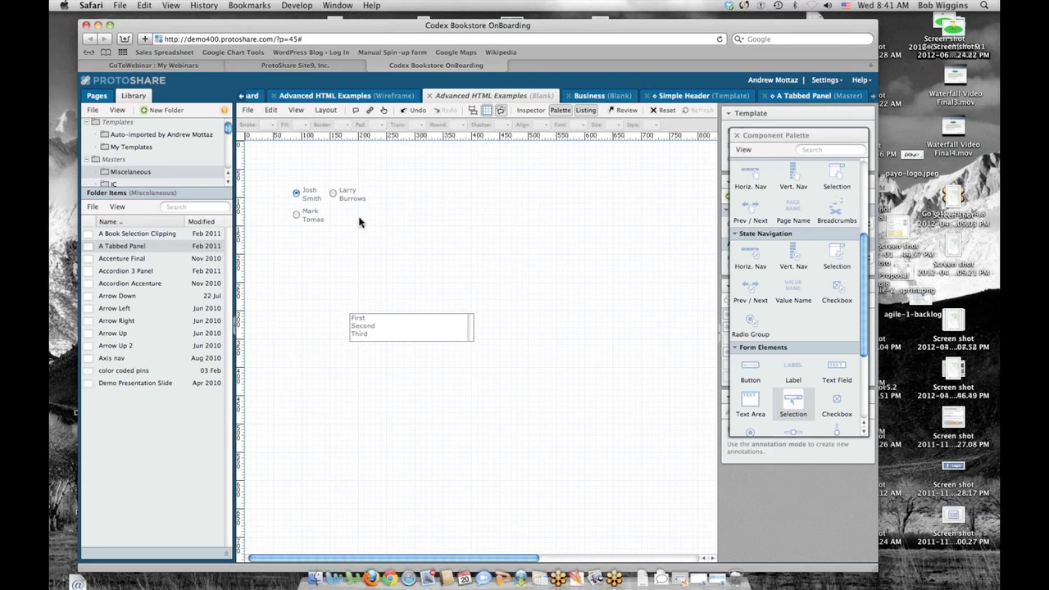
{"action": "left_click", "coordinate": [359, 218]}
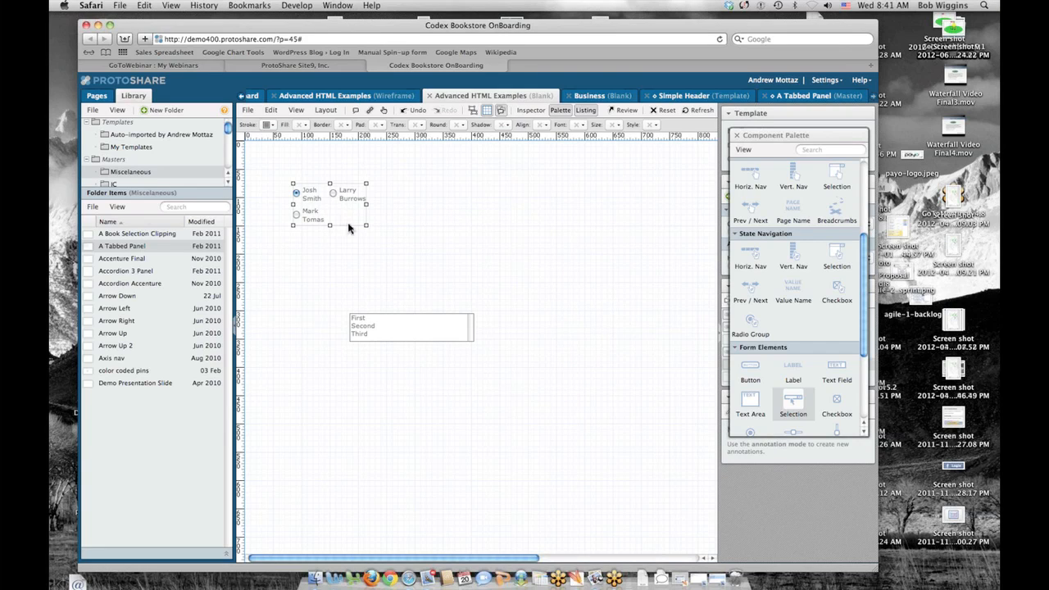
{"action": "key", "text": "Delete"}
{"action": "left_click", "coordinate": [414, 329]}
{"action": "key", "text": "Delete"}
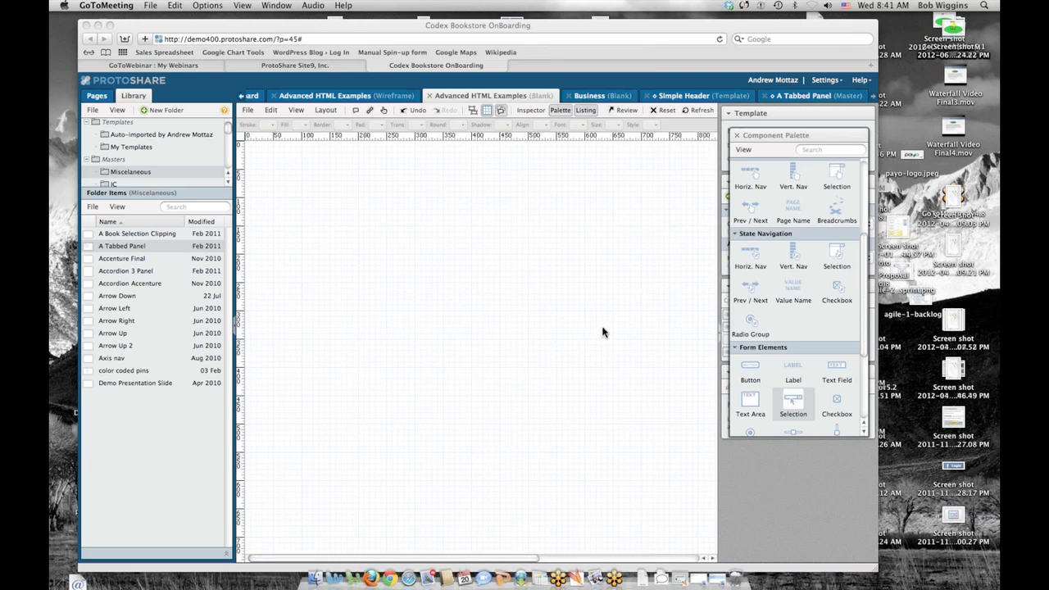
- Place a State Navigation Horiz. Nav near the canvas's upper left corner and link it to the Choose User state
{"action": "left_click", "coordinate": [764, 136]}
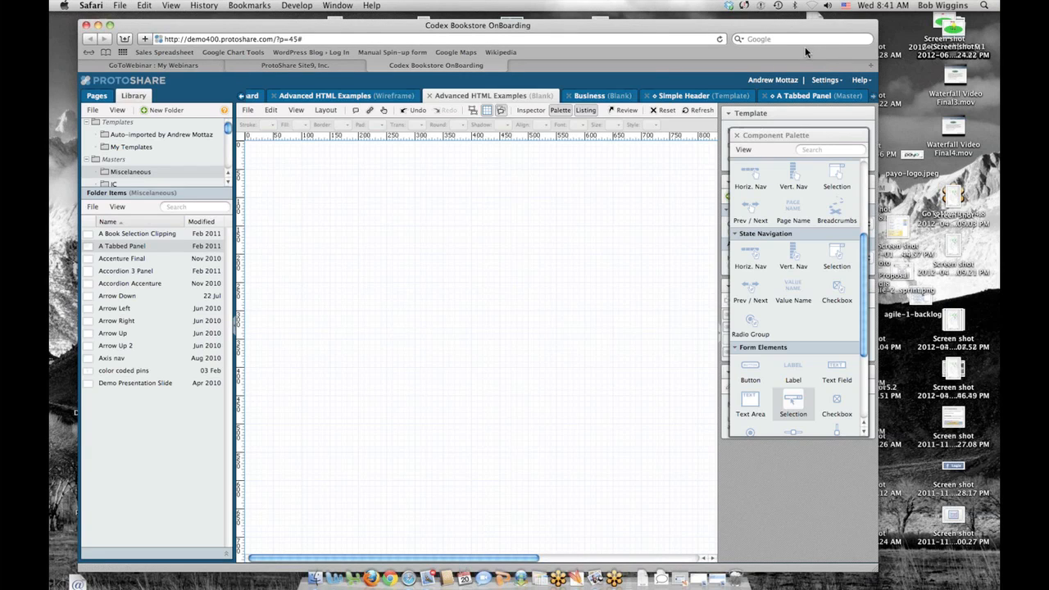
{"action": "left_click_drag", "start_coordinate": [824, 136], "coordinate": [801, 130]}
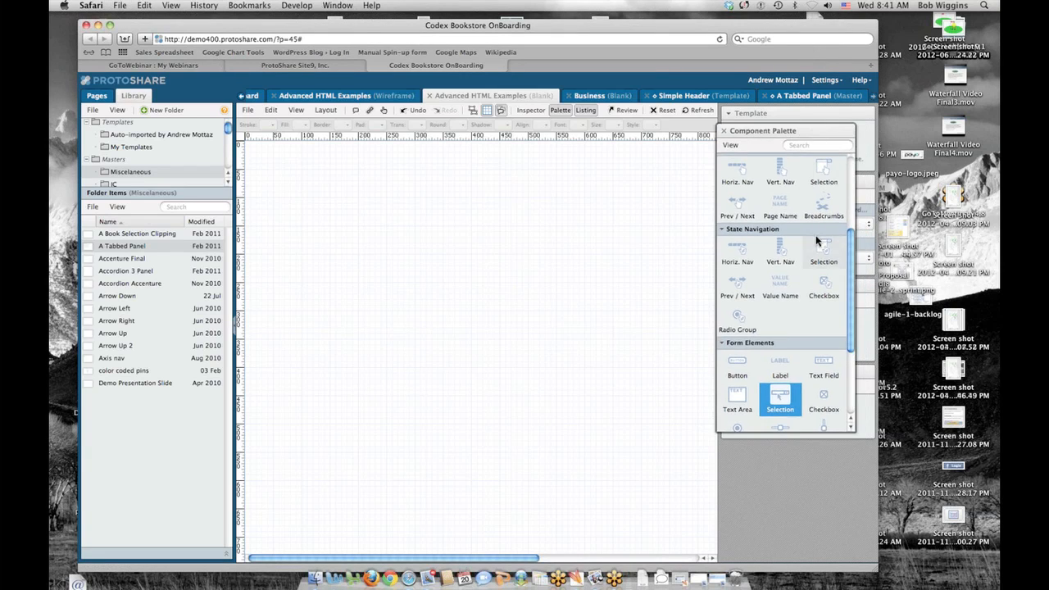
{"action": "scroll", "coordinate": [852, 261], "scroll_direction": "up", "scroll_amount": 5}
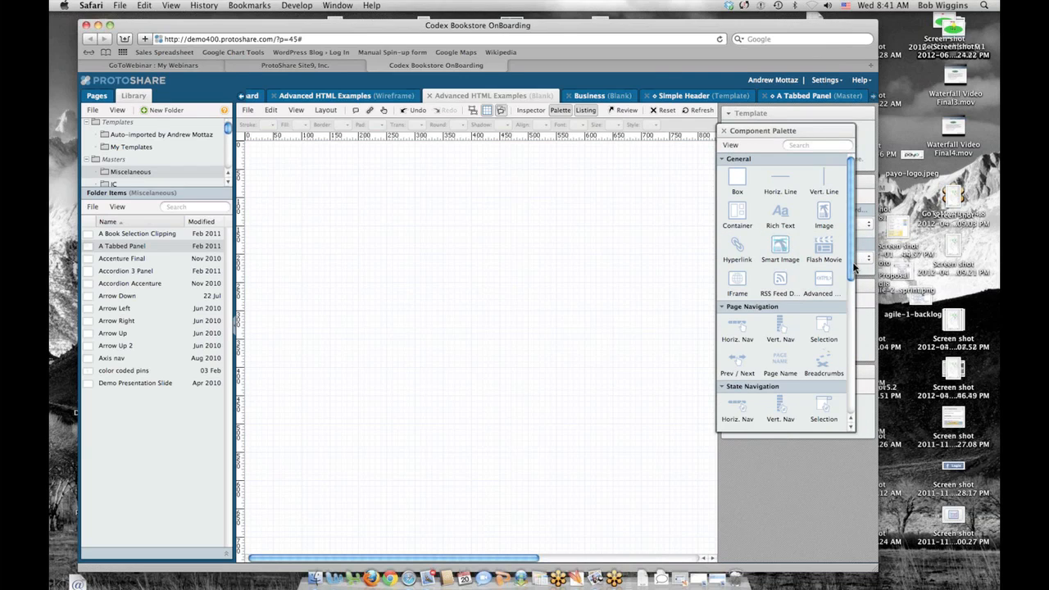
{"action": "scroll", "coordinate": [854, 271], "scroll_direction": "down", "scroll_amount": 2}
{"action": "scroll", "coordinate": [852, 278], "scroll_direction": "down", "scroll_amount": 1}
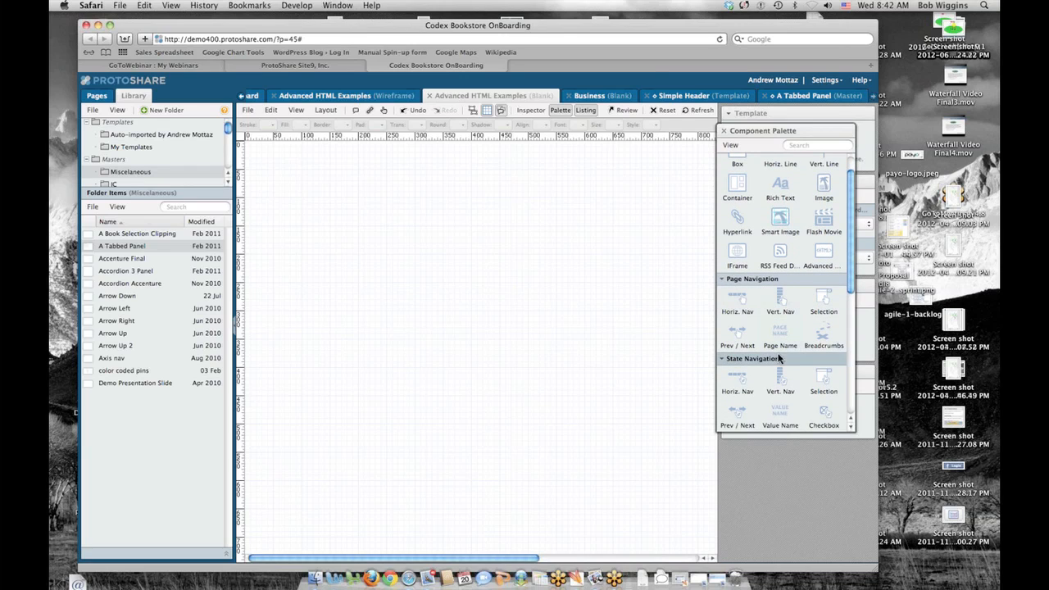
{"action": "left_click_drag", "start_coordinate": [738, 379], "coordinate": [299, 178]}
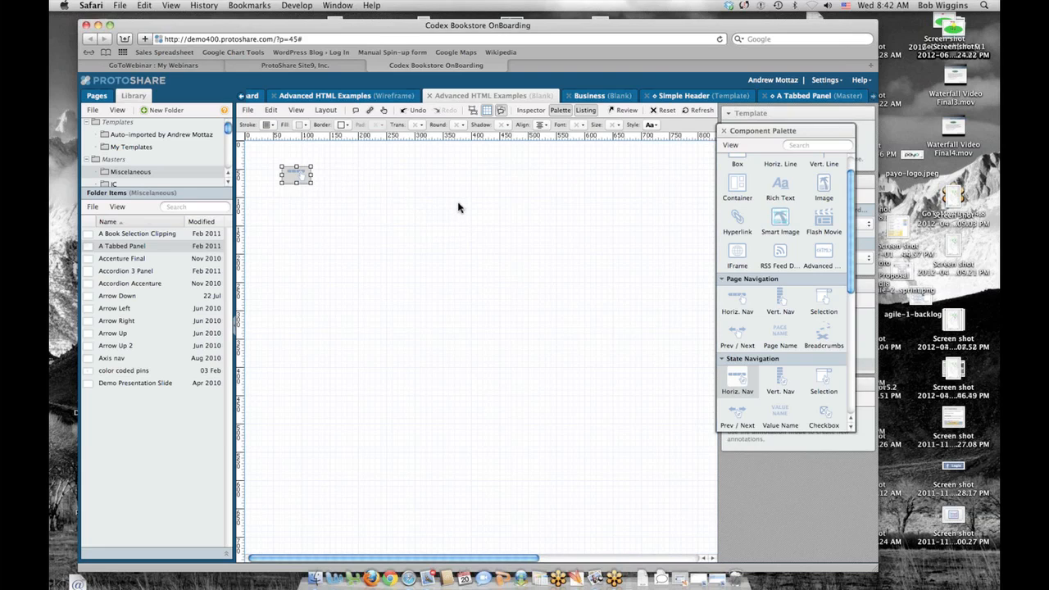
{"action": "double_click", "coordinate": [293, 183]}
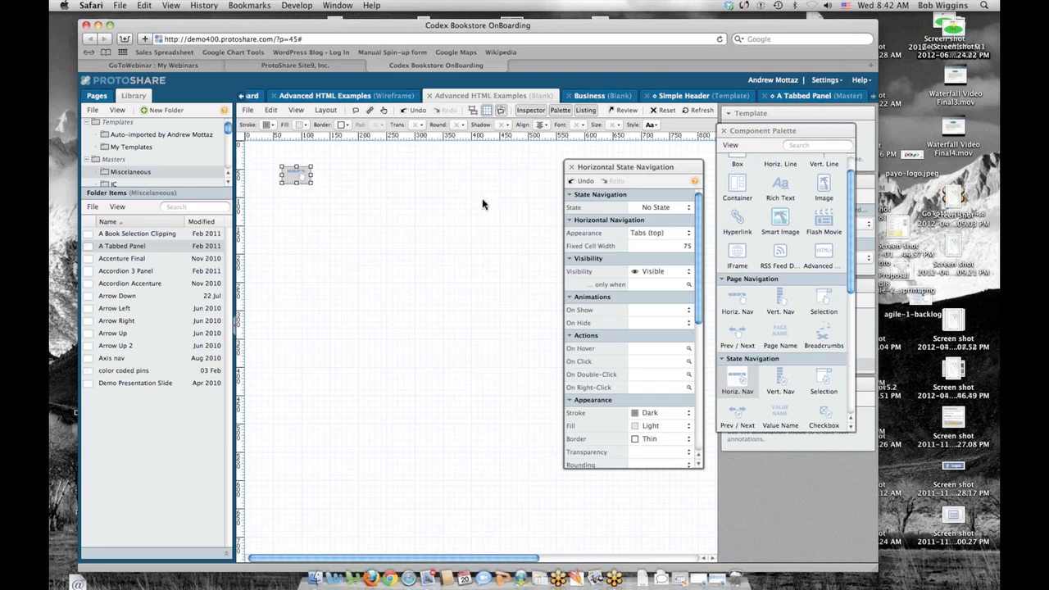
{"action": "left_click", "coordinate": [686, 210]}
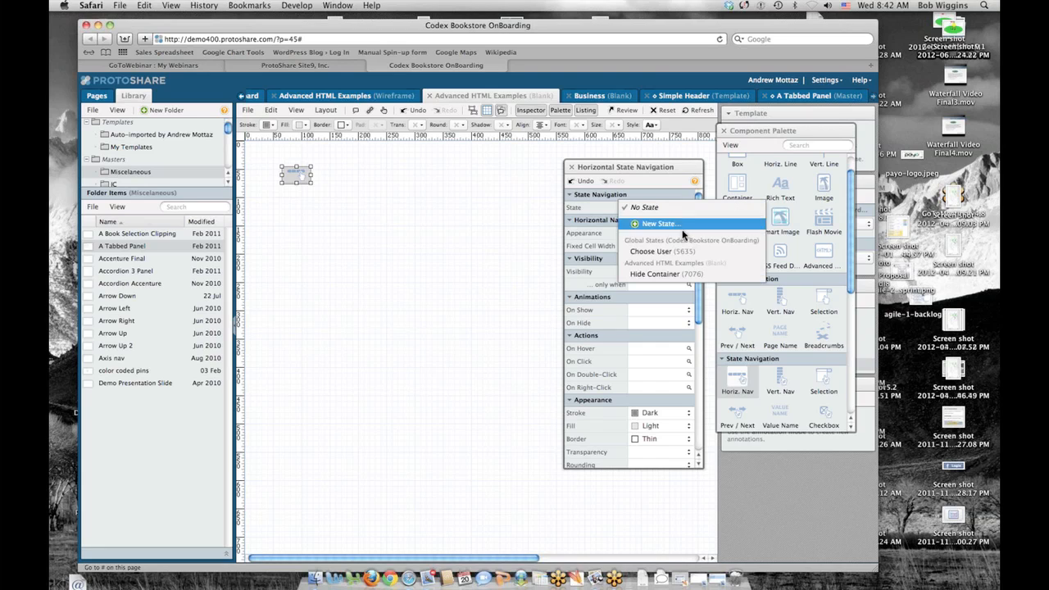
{"action": "left_click", "coordinate": [672, 252]}
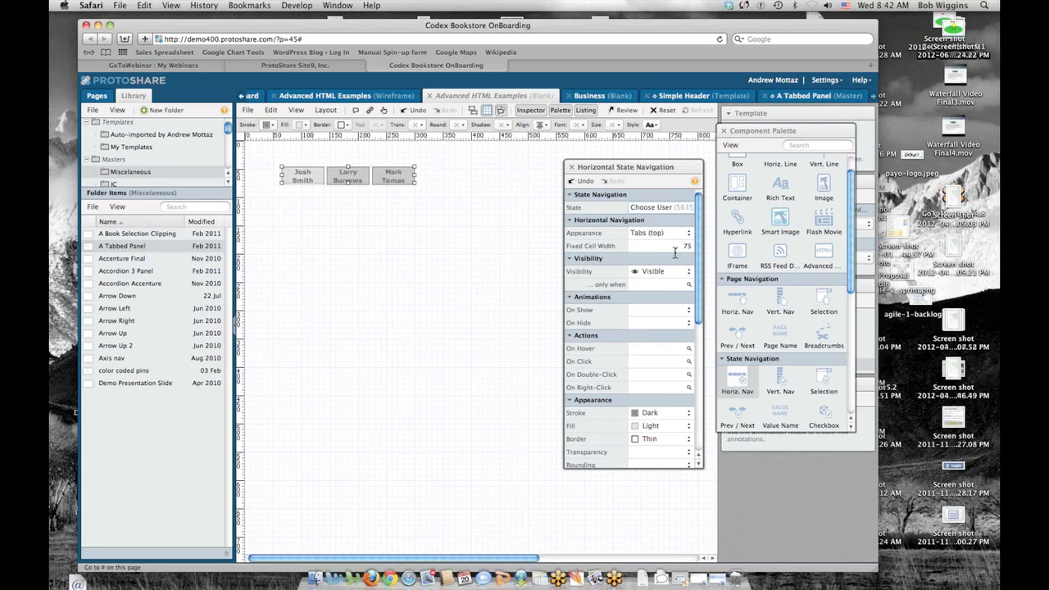
{"action": "left_click", "coordinate": [571, 167]}
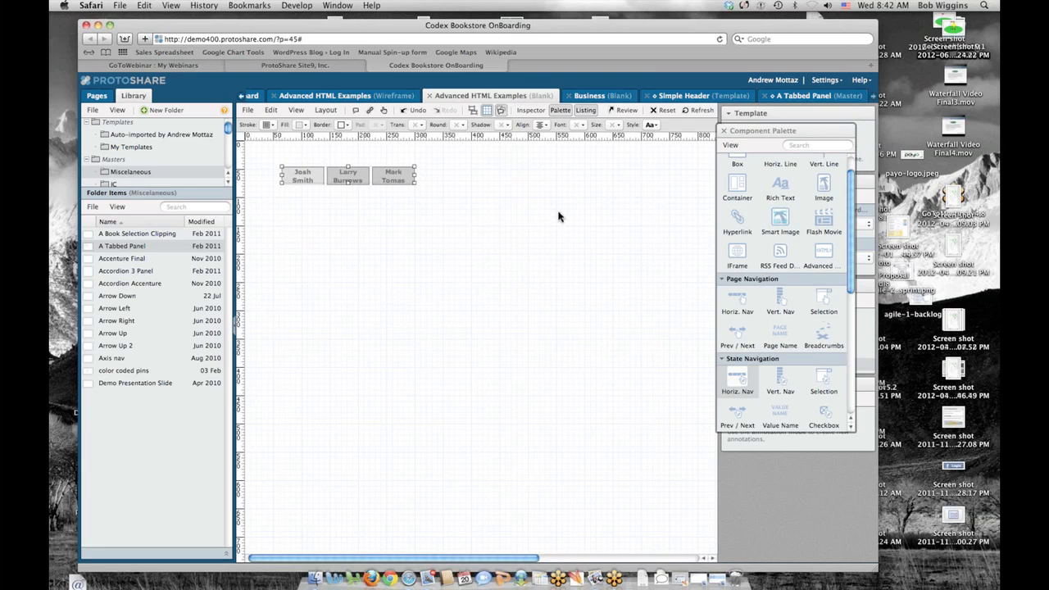
{"action": "left_click_drag", "start_coordinate": [758, 131], "coordinate": [782, 133]}
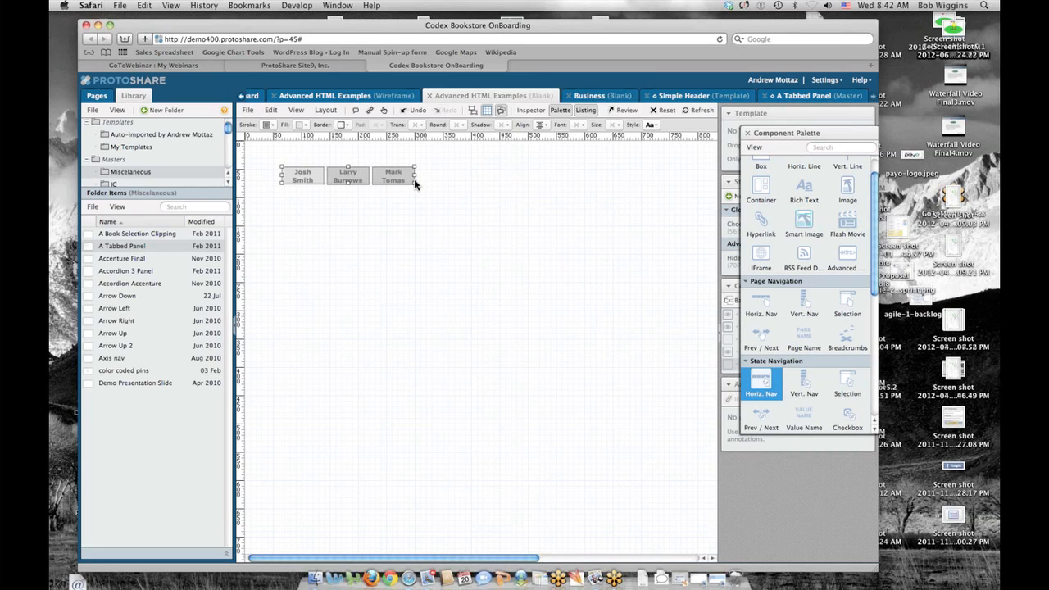
- Test the horizontal state navigation in interaction mode by switching among its three user tabs, ending on the middle one, and return to editing
{"action": "left_click", "coordinate": [398, 174]}
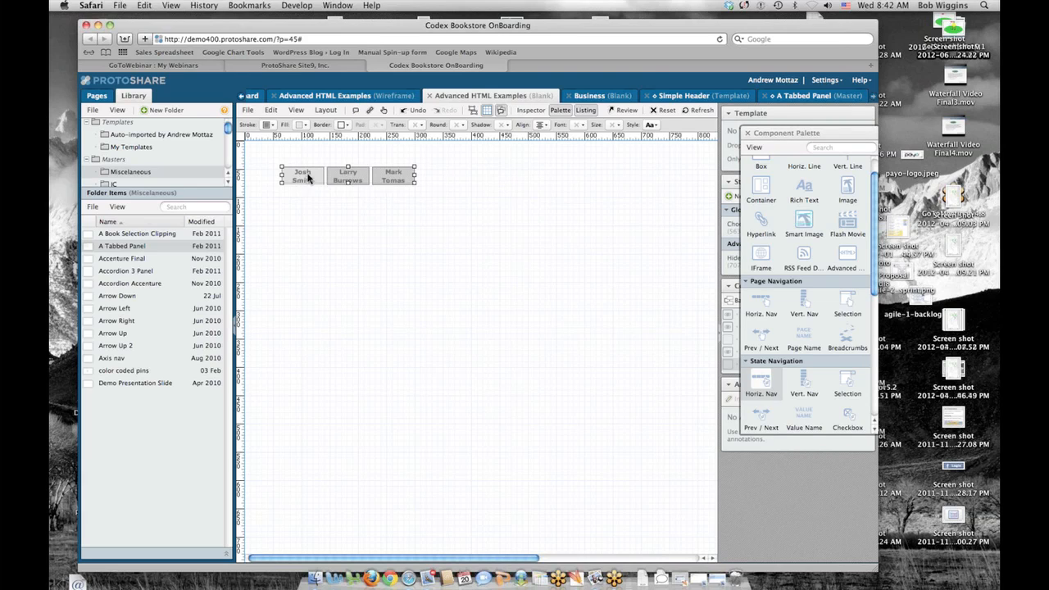
{"action": "left_click", "coordinate": [383, 114]}
{"action": "left_click", "coordinate": [346, 175]}
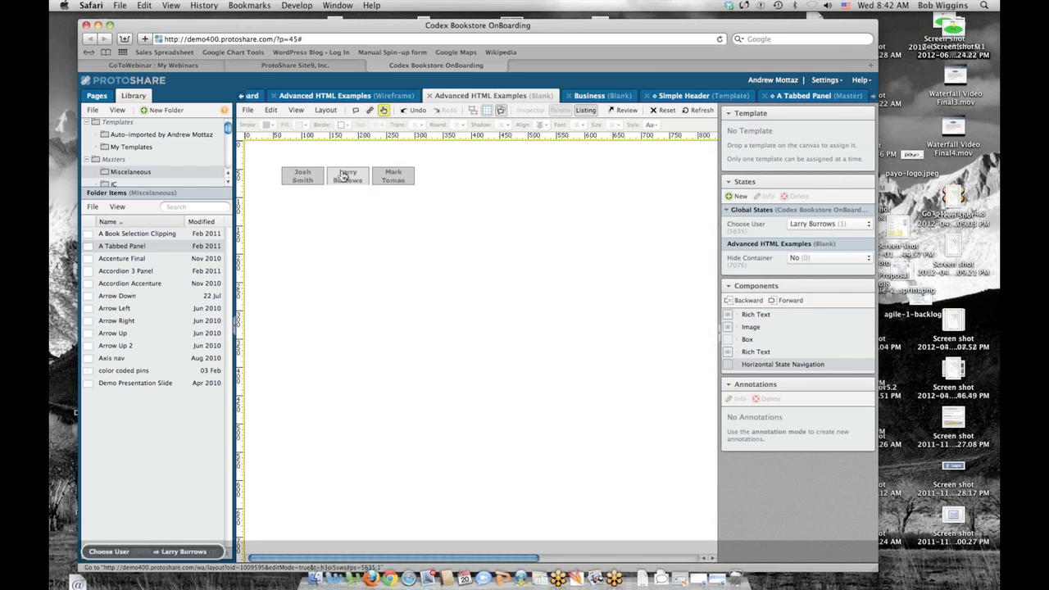
{"action": "left_click", "coordinate": [398, 180]}
{"action": "left_click", "coordinate": [339, 177]}
{"action": "left_click", "coordinate": [300, 176]}
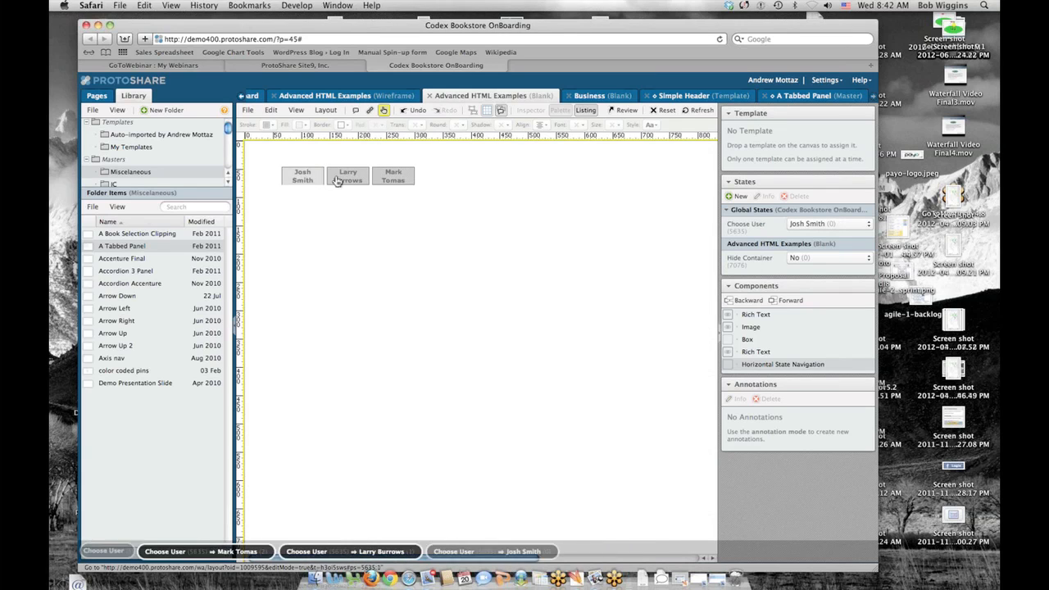
{"action": "left_click", "coordinate": [340, 178]}
{"action": "left_click", "coordinate": [383, 111]}
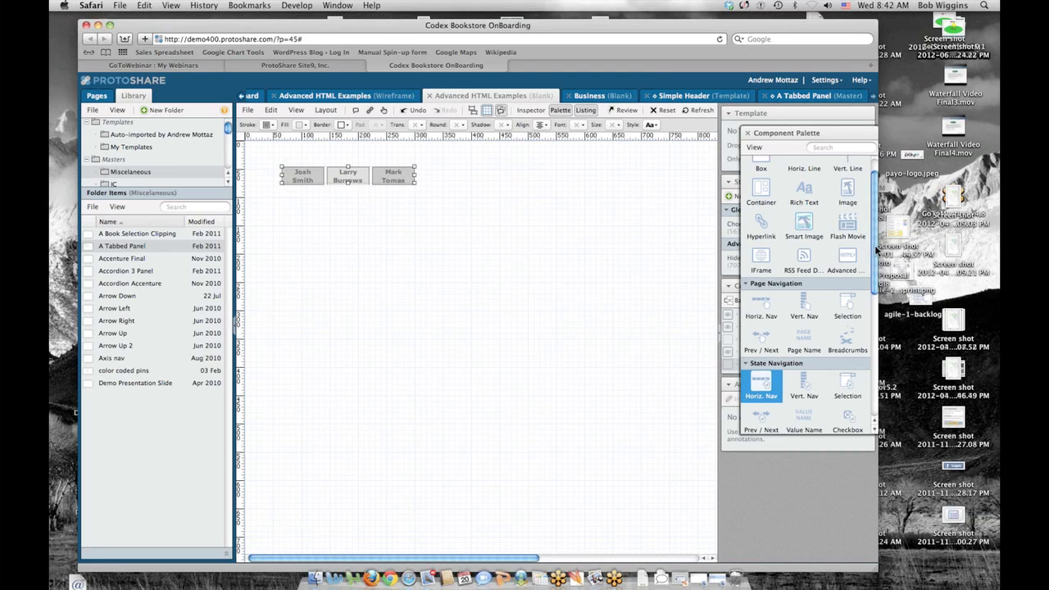
- Place a Container directly beneath the user tabs, aligned with their left edge, and widen it well past the last tab
{"action": "scroll", "coordinate": [862, 237], "scroll_direction": "up", "scroll_amount": 2}
{"action": "left_click_drag", "start_coordinate": [761, 215], "coordinate": [345, 236]}
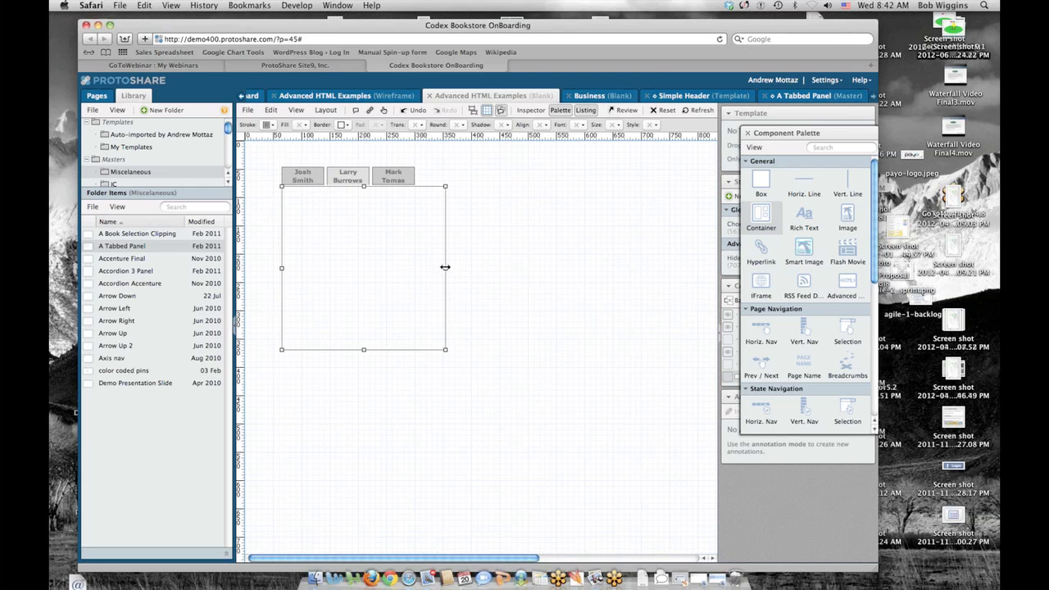
{"action": "left_click_drag", "start_coordinate": [444, 268], "coordinate": [551, 270]}
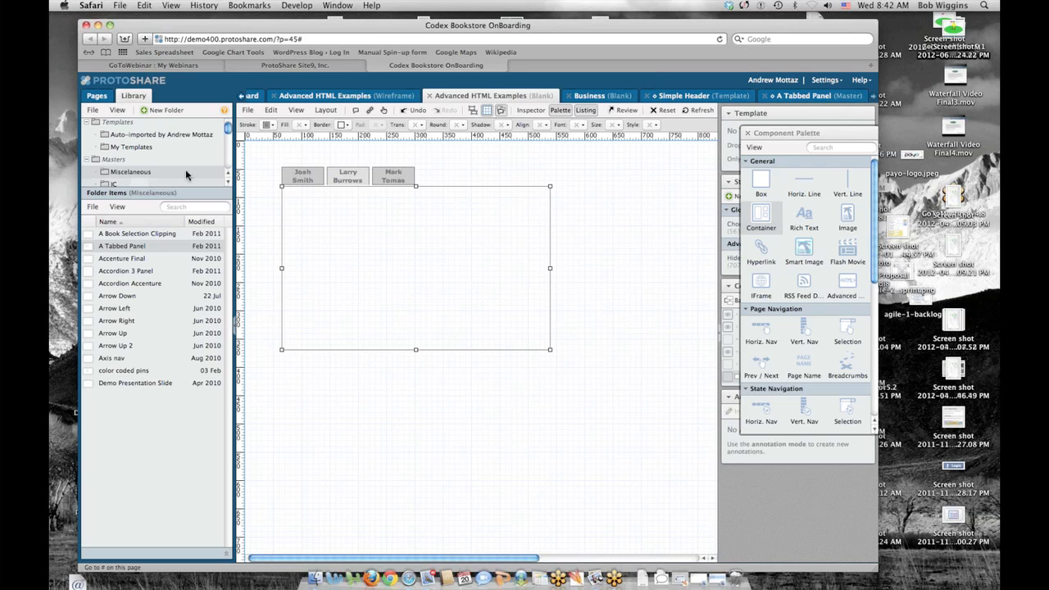
- Place the uploaded image payo-logo.jpeg from the library inside the container and move it to the container's middle
{"action": "scroll", "coordinate": [197, 164], "scroll_direction": "down", "scroll_amount": 5}
{"action": "scroll", "coordinate": [145, 168], "scroll_direction": "up", "scroll_amount": 1}
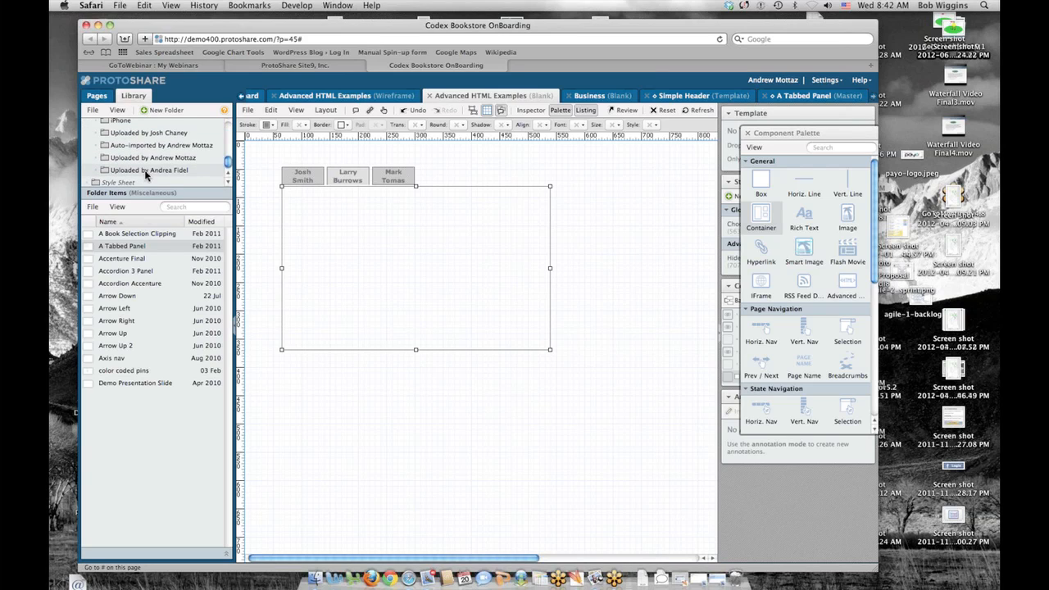
{"action": "left_click", "coordinate": [151, 160]}
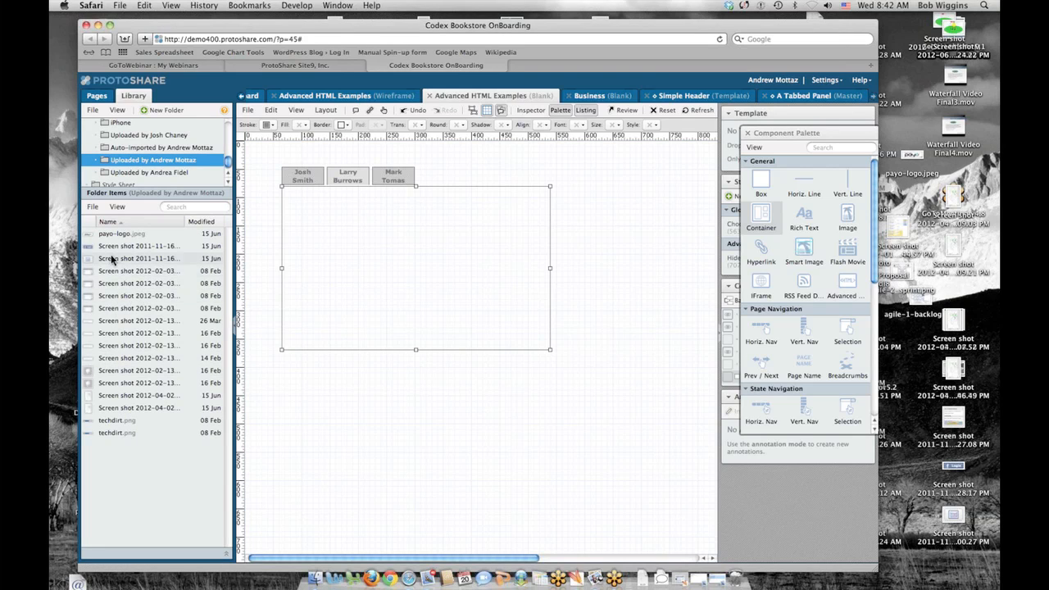
{"action": "left_click", "coordinate": [142, 236]}
{"action": "left_click_drag", "start_coordinate": [142, 240], "coordinate": [331, 229]}
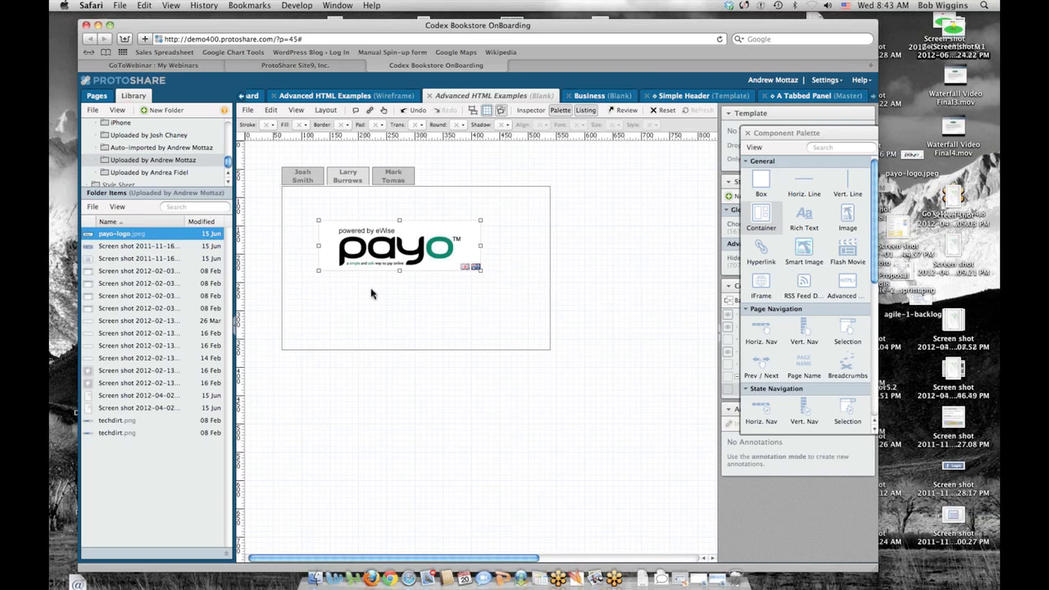
{"action": "left_click", "coordinate": [403, 247]}
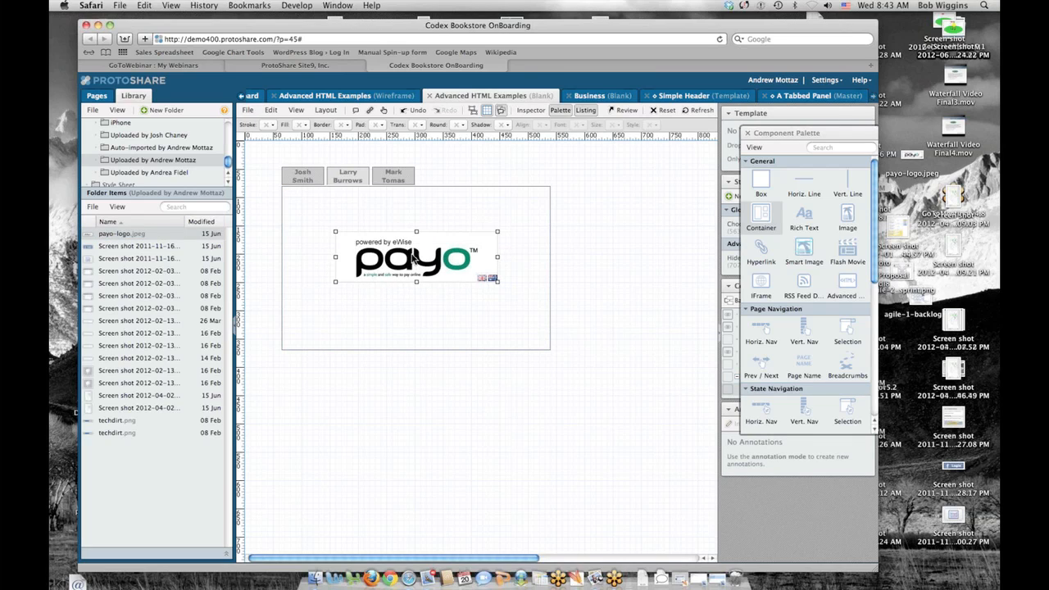
- Duplicate the container with its contents, offset down and to the right, and delete the Payo logo from the copy
{"action": "left_click", "coordinate": [548, 273]}
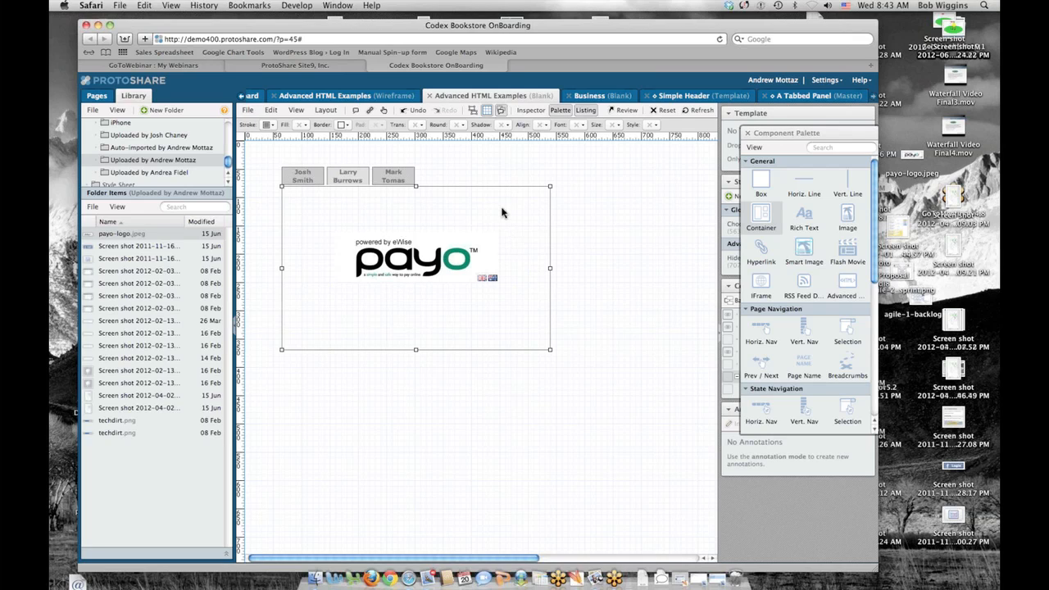
{"action": "mouse_move", "coordinate": [513, 187]}
{"action": "left_mouse_down"}
{"action": "mouse_move", "coordinate": [528, 215]}
{"action": "mouse_move", "coordinate": [526, 186]}
{"action": "left_mouse_up"}
{"action": "left_click_drag", "start_coordinate": [536, 244], "coordinate": [555, 339]}
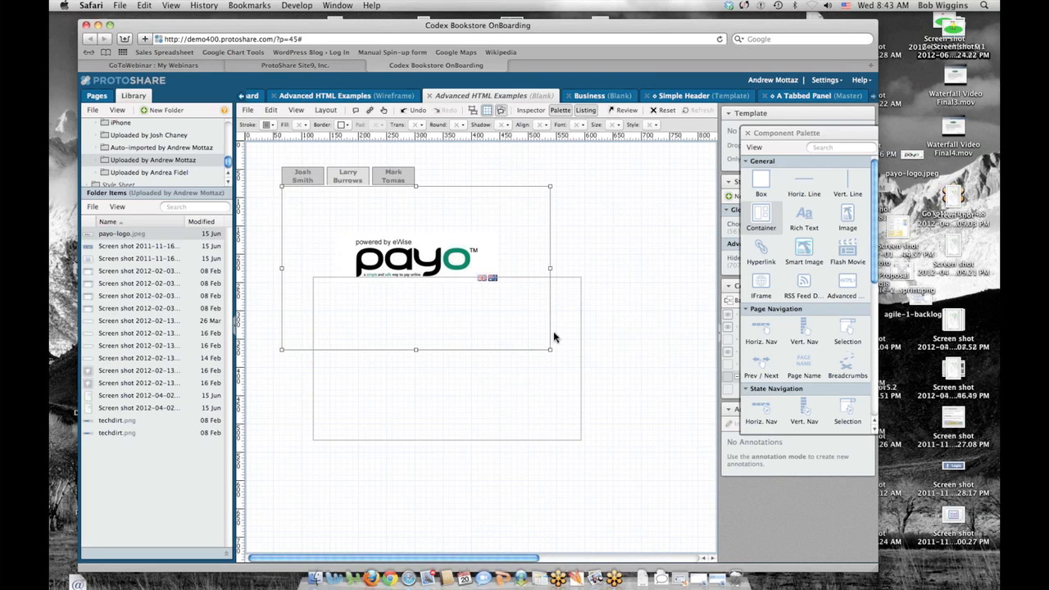
{"action": "left_click", "coordinate": [445, 360]}
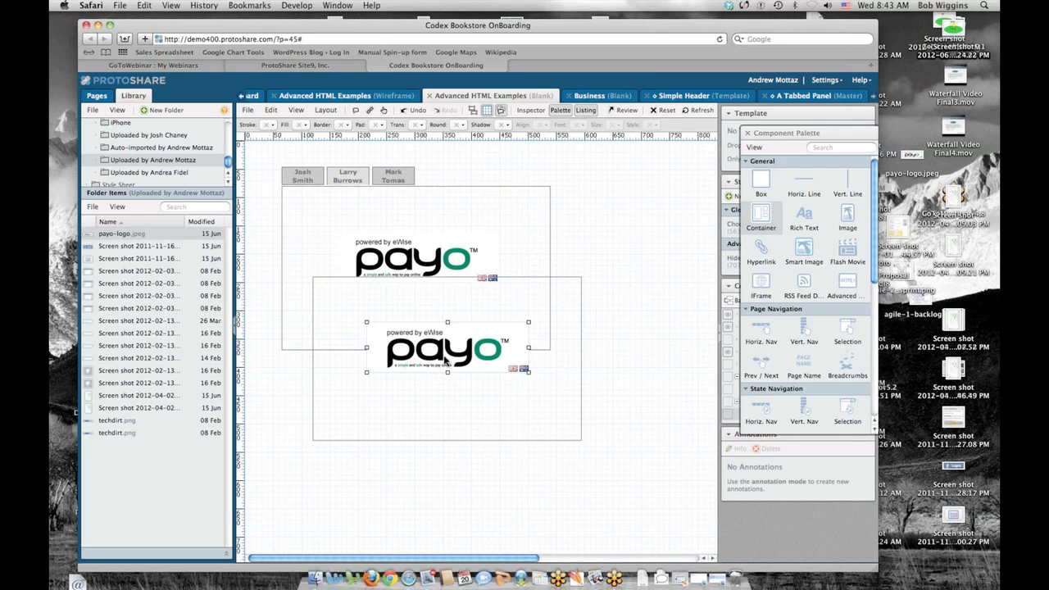
{"action": "key", "text": "Delete"}
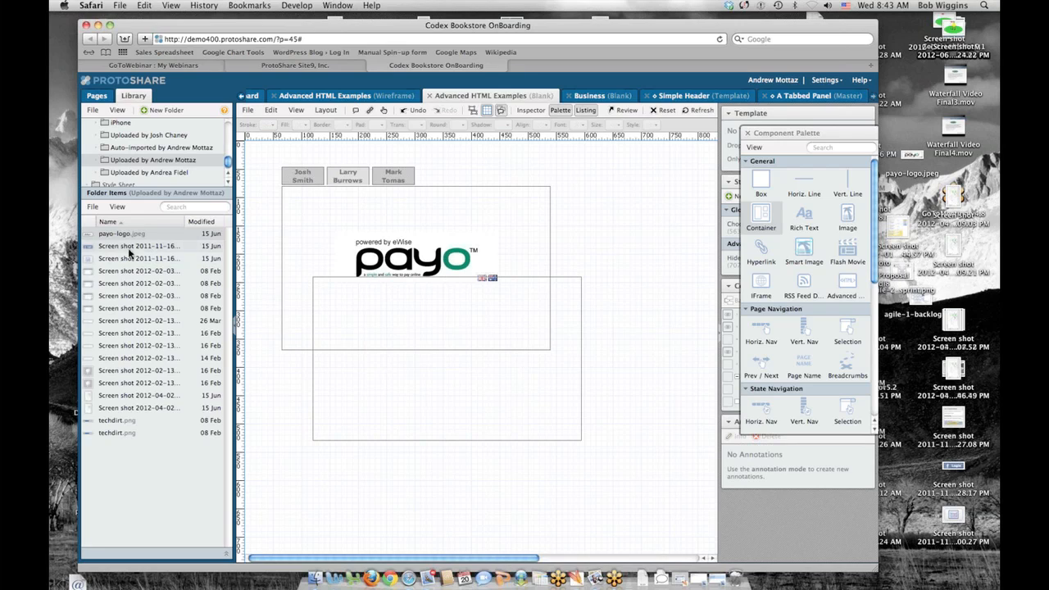
- Place the Facebook Login screen shot in the duplicated container, enable Stretch to Fill, enlarge the image and centre it vertically
{"action": "left_click_drag", "start_coordinate": [92, 247], "coordinate": [391, 367]}
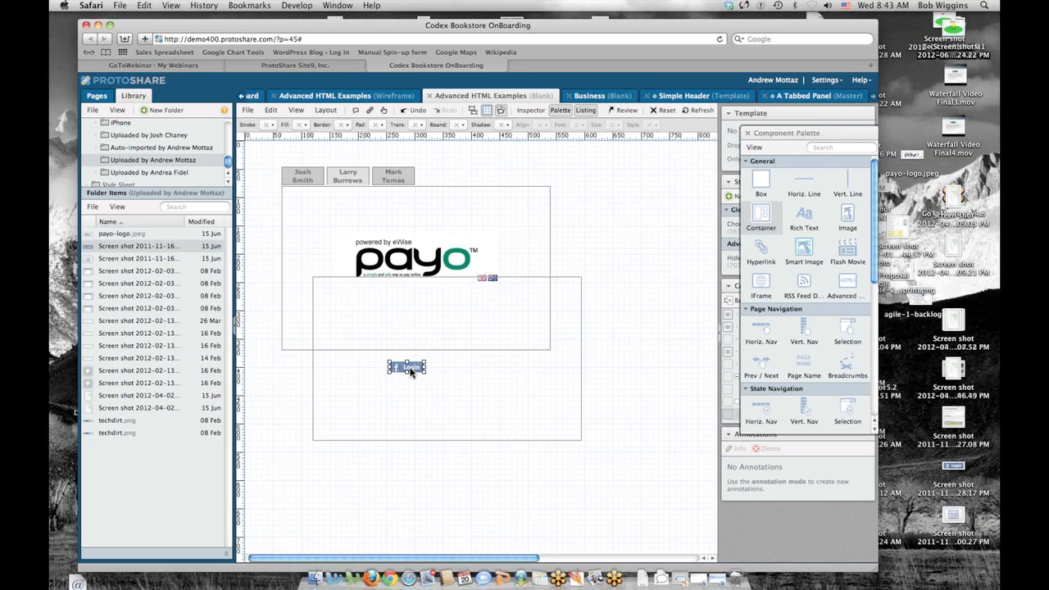
{"action": "double_click", "coordinate": [413, 371]}
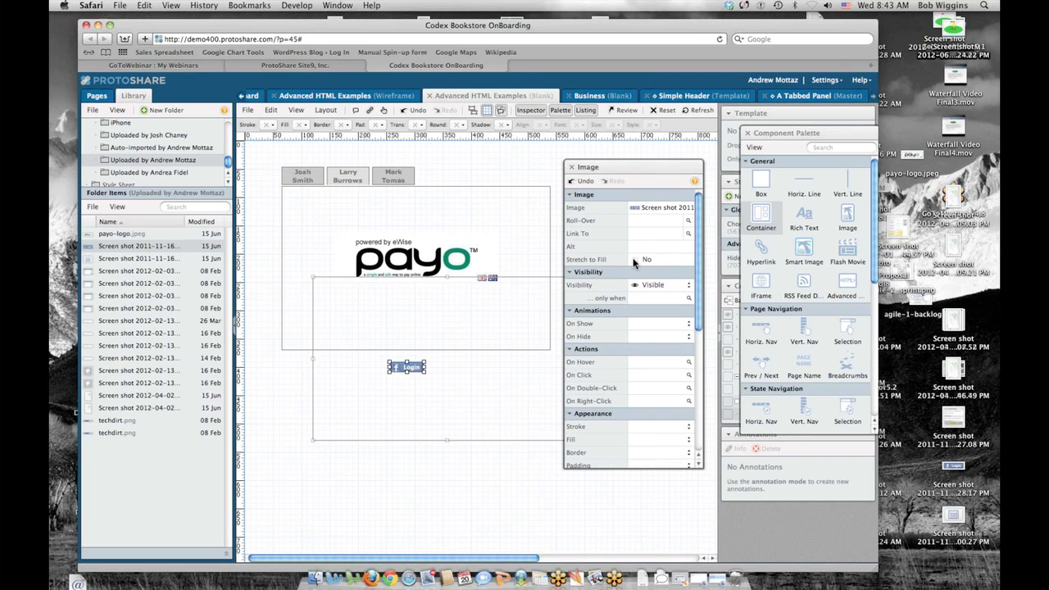
{"action": "left_click", "coordinate": [627, 260]}
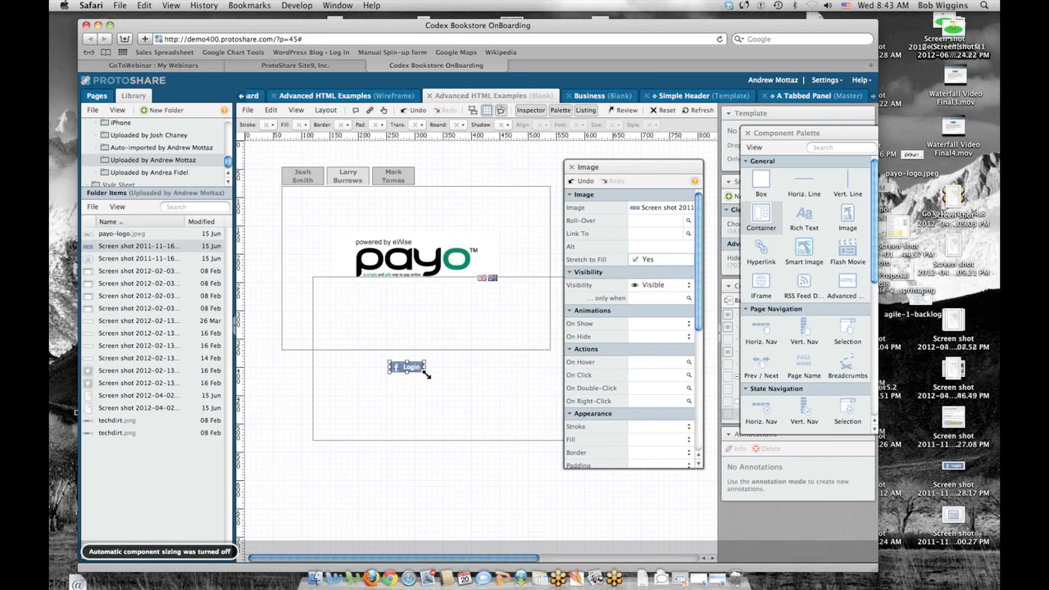
{"action": "left_click_drag", "start_coordinate": [425, 373], "coordinate": [512, 418]}
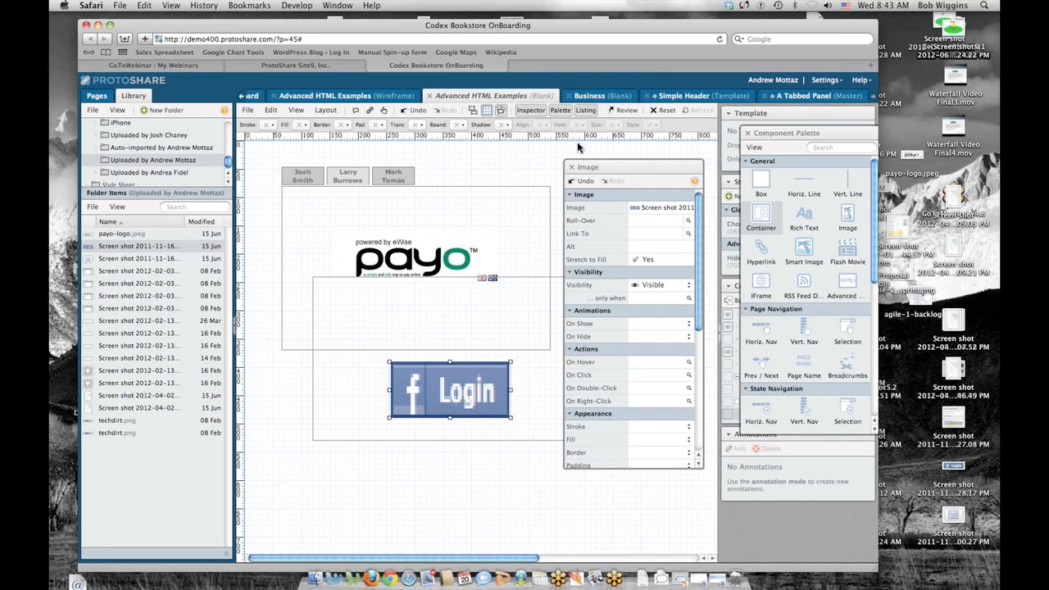
{"action": "left_click", "coordinate": [571, 167]}
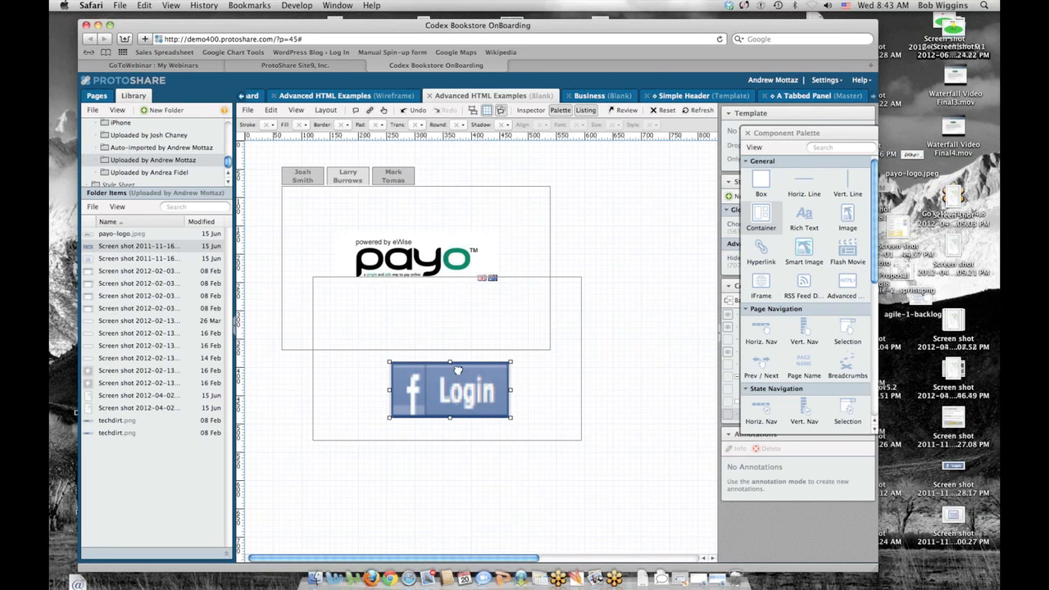
{"action": "left_click_drag", "start_coordinate": [457, 358], "coordinate": [459, 357]}
- Select the duplicated container, dismiss its properties and extend its upper edge slightly upward
{"action": "left_click", "coordinate": [562, 379]}
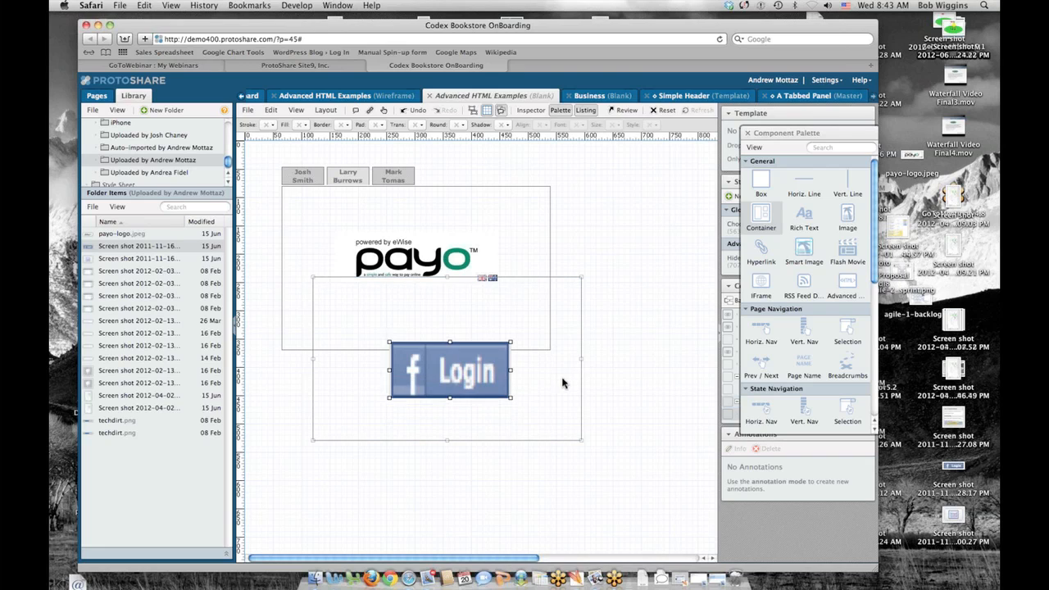
{"action": "double_click", "coordinate": [557, 278]}
{"action": "left_click", "coordinate": [570, 168]}
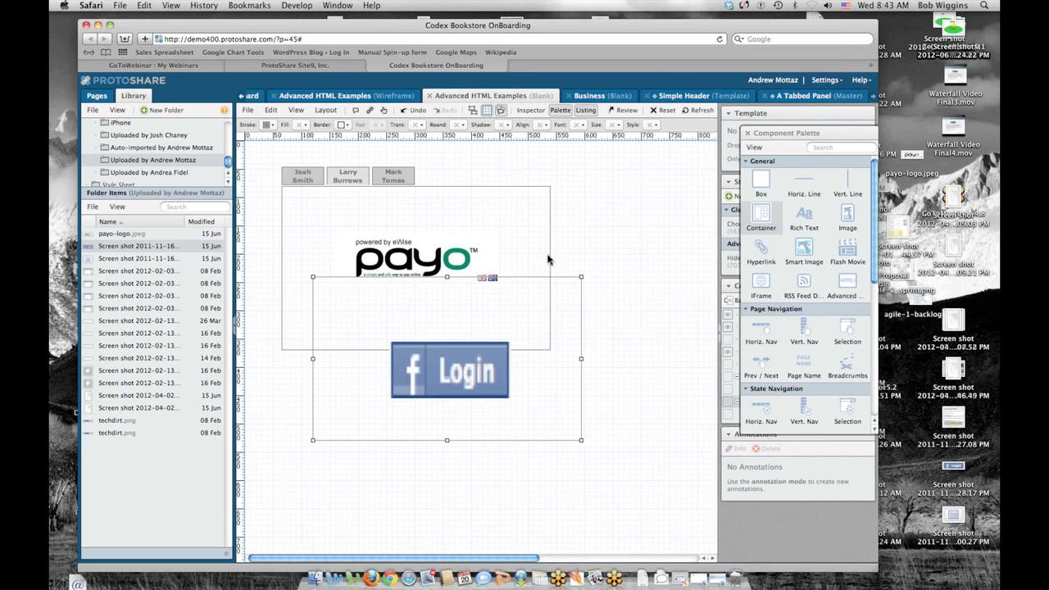
{"action": "mouse_move", "coordinate": [533, 258]}
{"action": "left_mouse_down"}
{"action": "mouse_move", "coordinate": [531, 215]}
{"action": "mouse_move", "coordinate": [519, 266]}
{"action": "left_mouse_up"}
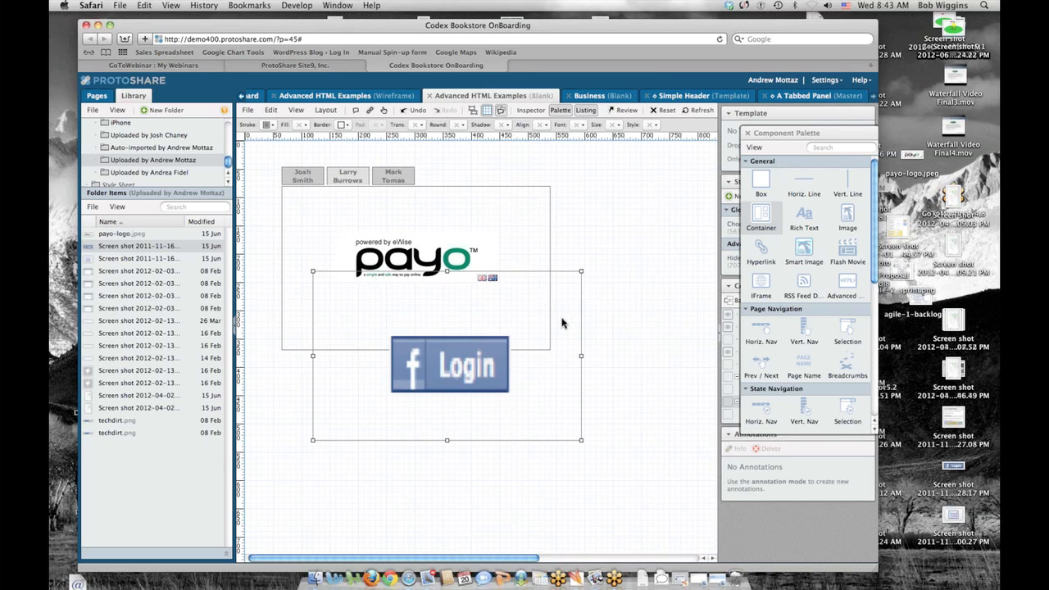
- Move the Facebook Login container over the Payo container directly beneath the tabs and set its specification name to Facebook
{"action": "left_click_drag", "start_coordinate": [562, 321], "coordinate": [531, 242]}
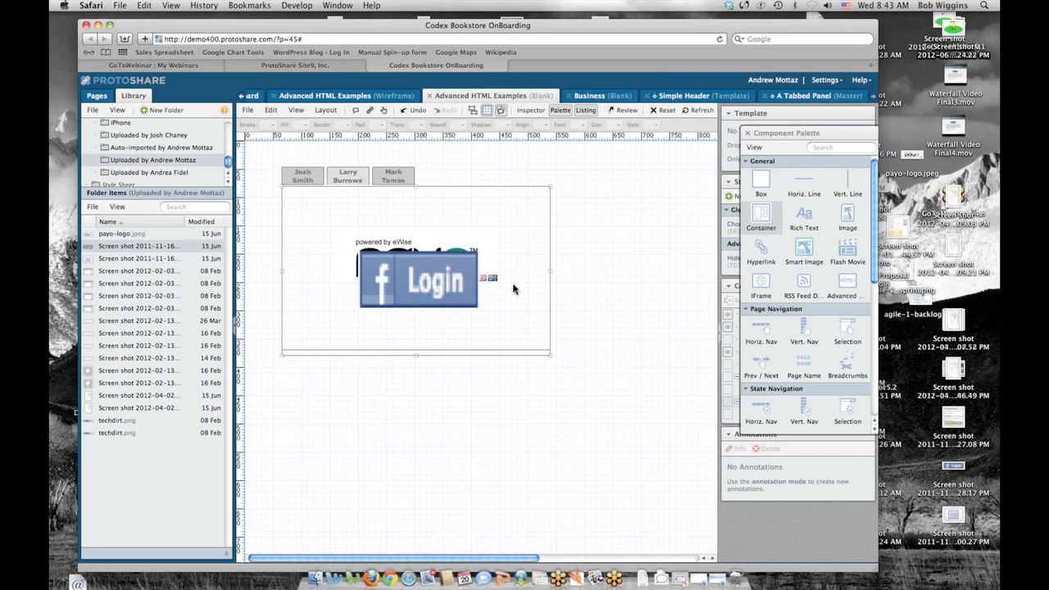
{"action": "left_click", "coordinate": [549, 305]}
{"action": "double_click", "coordinate": [548, 306]}
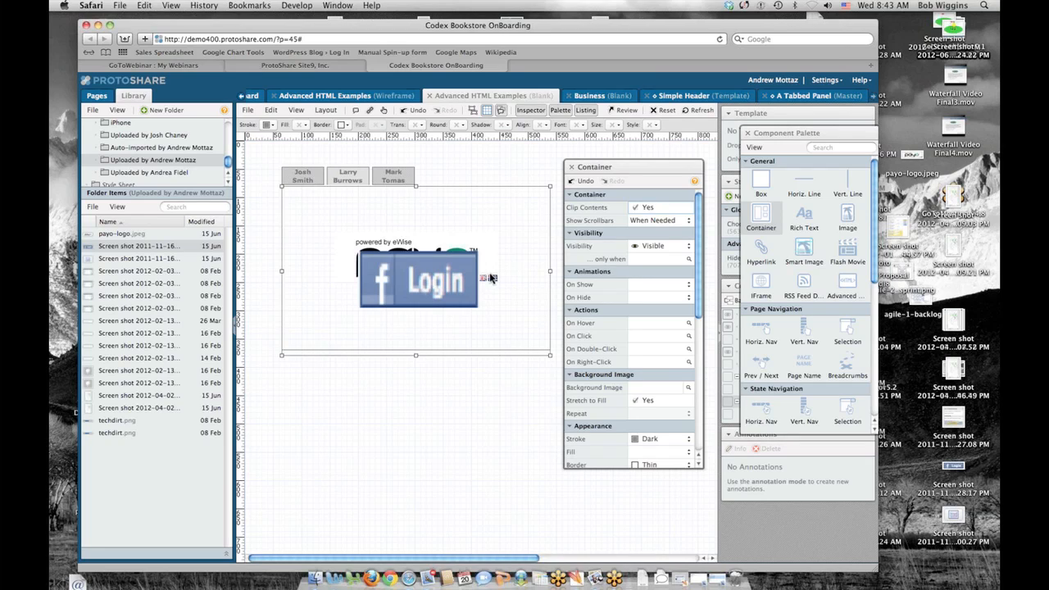
{"action": "left_click", "coordinate": [747, 136]}
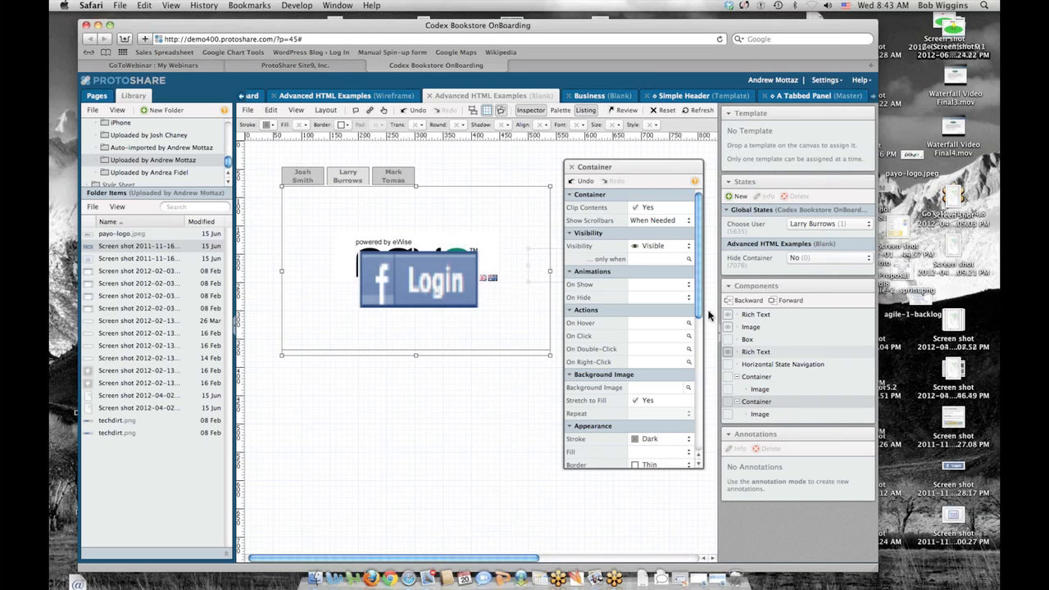
{"action": "scroll", "coordinate": [700, 307], "scroll_direction": "down", "scroll_amount": 10}
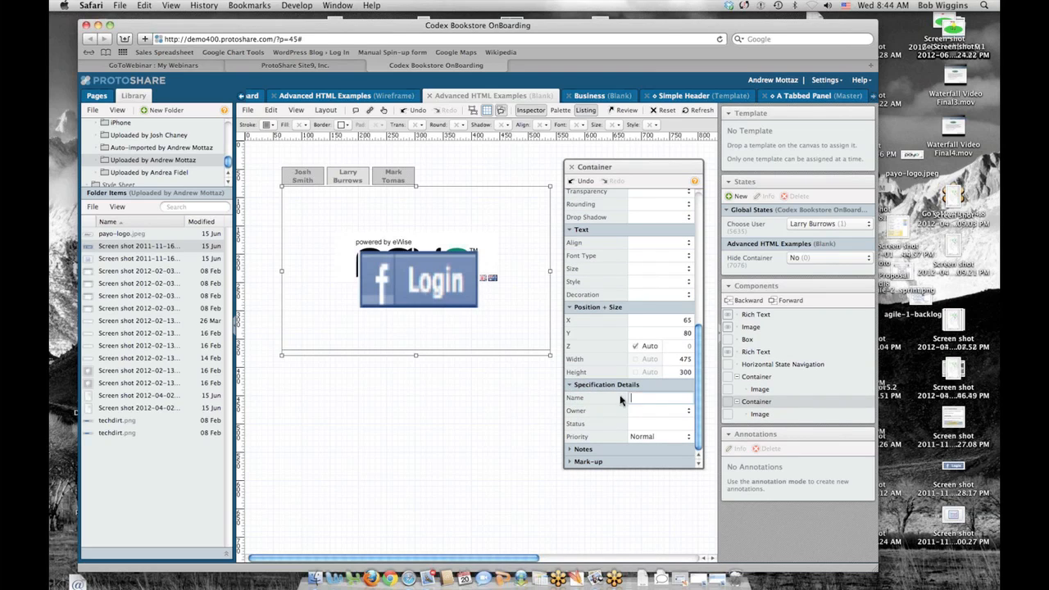
{"action": "left_click", "coordinate": [665, 398]}
{"action": "key", "text": "Return"}
{"action": "key", "text": "Tab"}
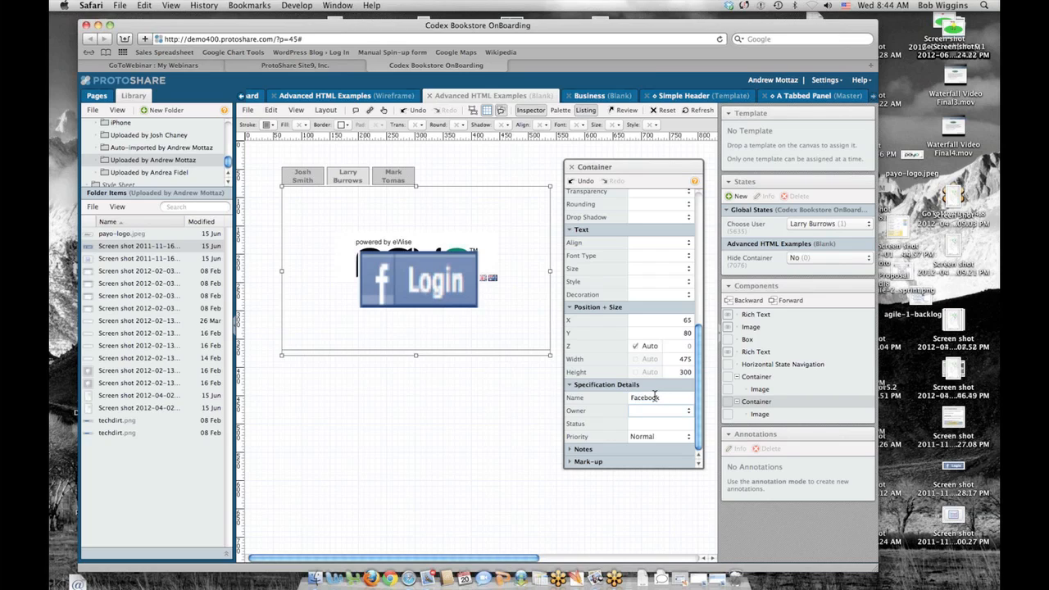
{"action": "left_click", "coordinate": [572, 168]}
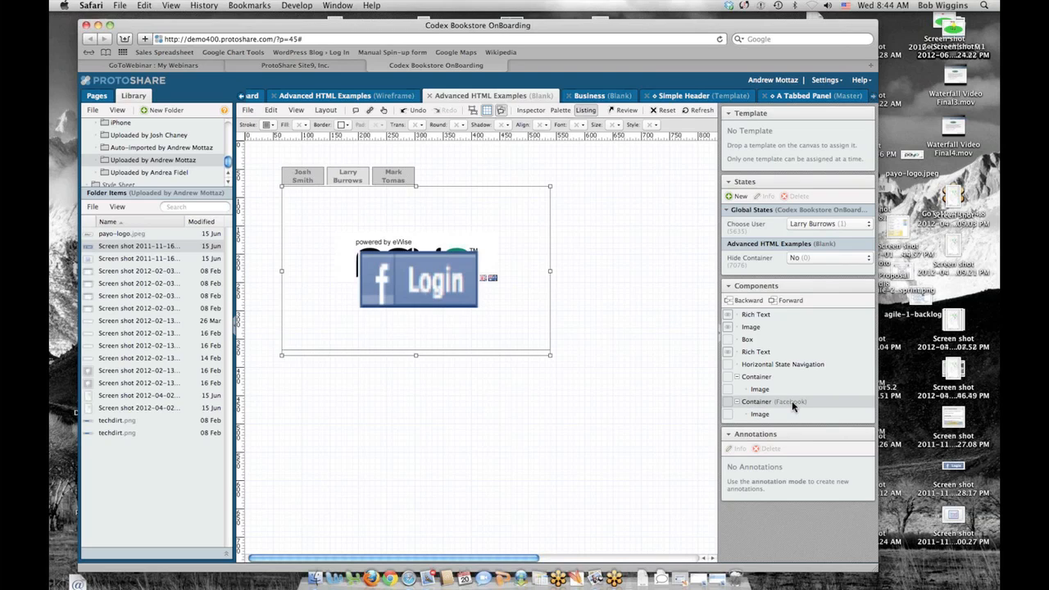
- Make the Facebook container visible only when the Choose User state has its second value (1)
{"action": "double_click", "coordinate": [548, 337]}
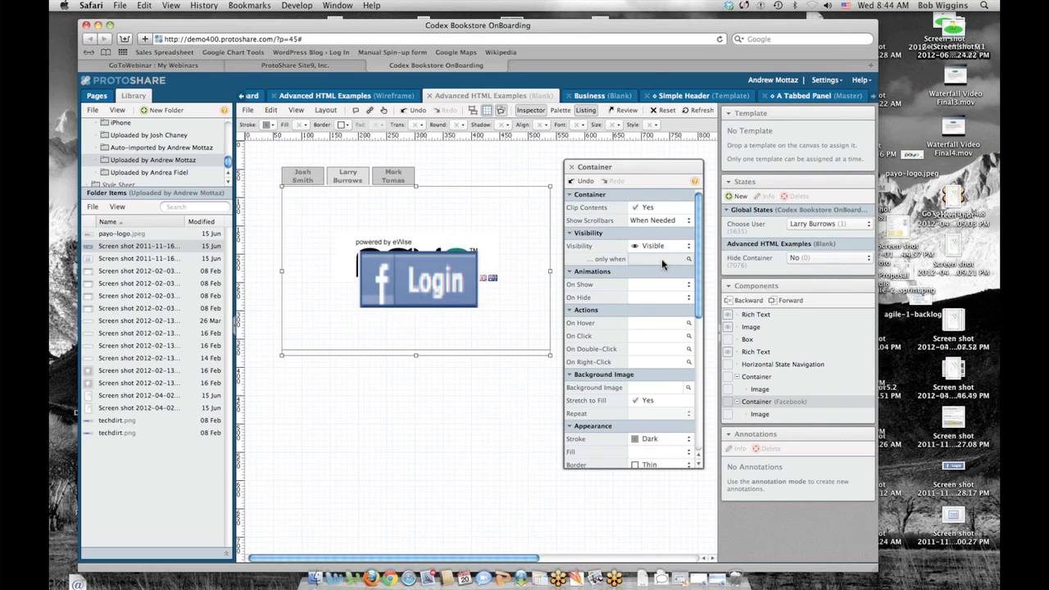
{"action": "left_click", "coordinate": [662, 263]}
{"action": "left_click", "coordinate": [702, 399]}
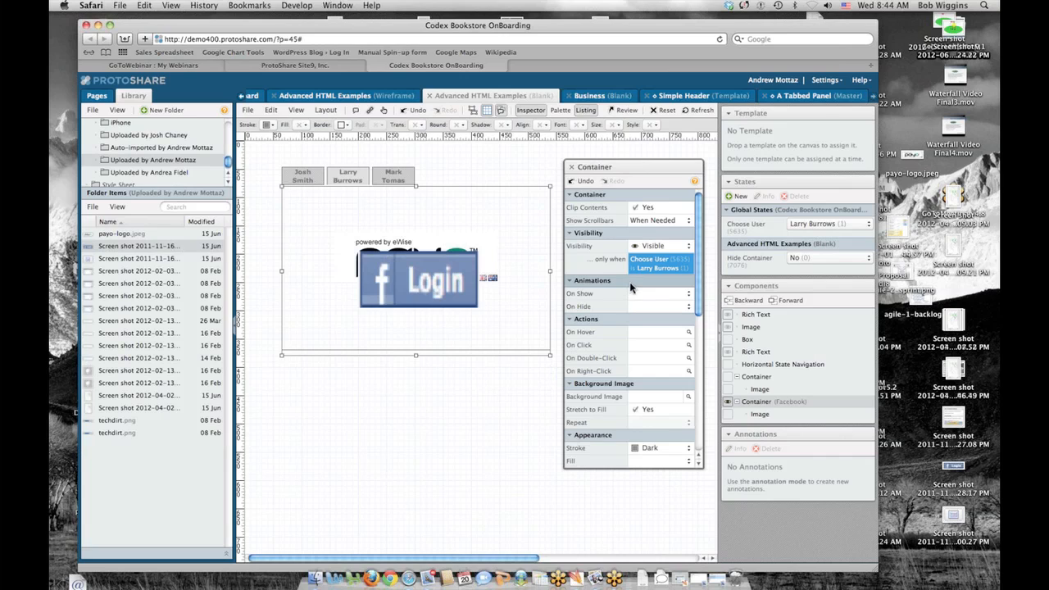
{"action": "left_click", "coordinate": [570, 168]}
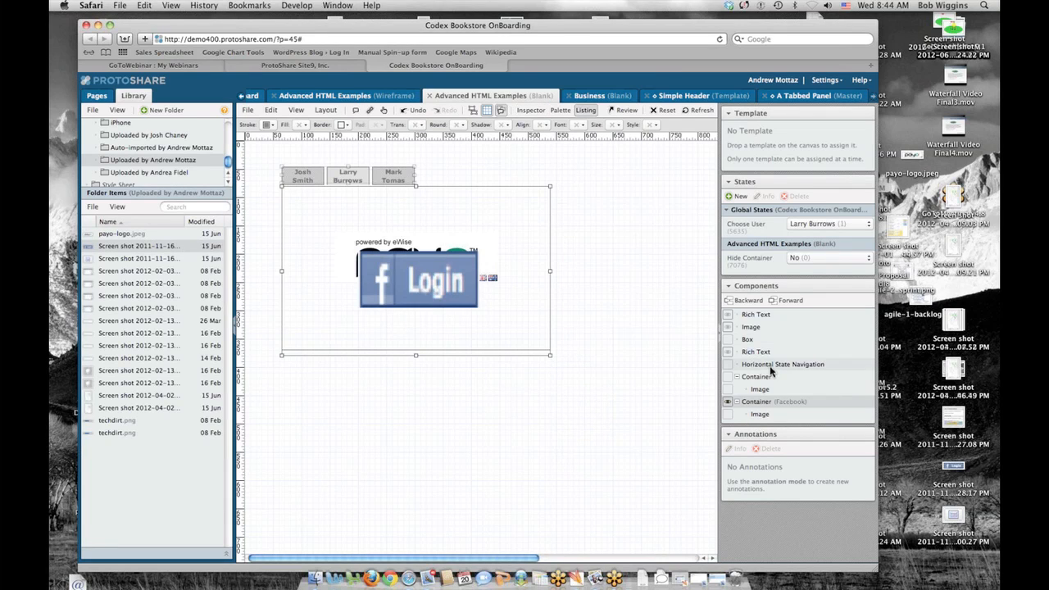
- Make the Payo logo container visible only when the Choose User state has its first value (0)
{"action": "left_click", "coordinate": [764, 379]}
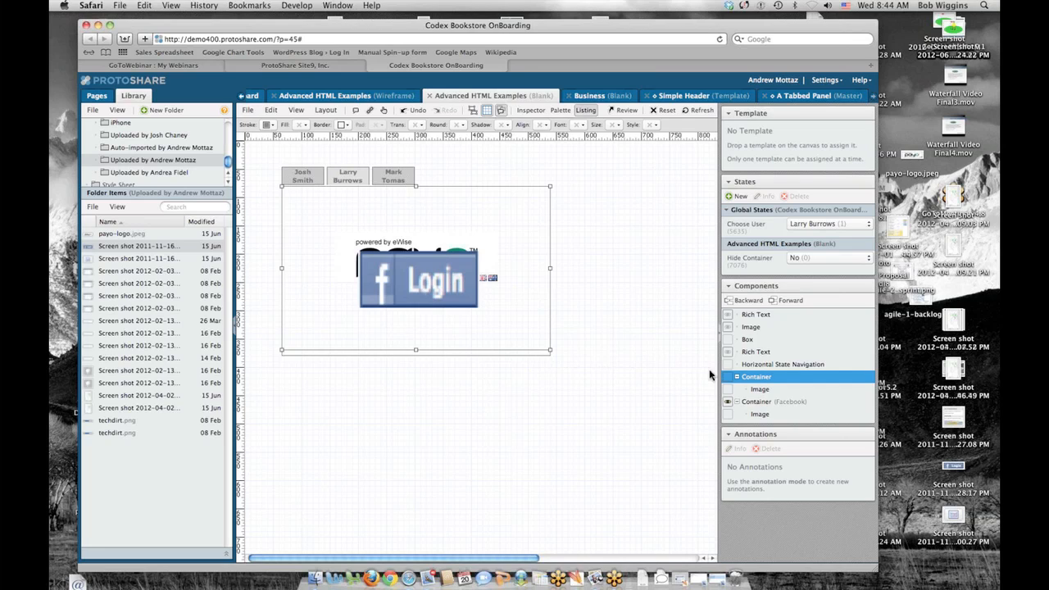
{"action": "double_click", "coordinate": [757, 379]}
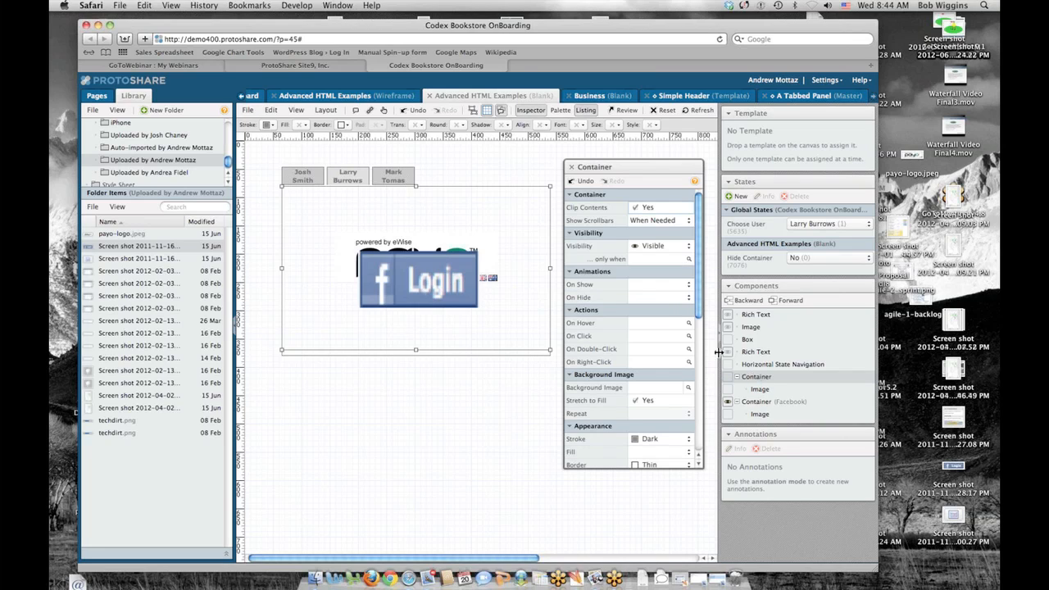
{"action": "left_click", "coordinate": [668, 257]}
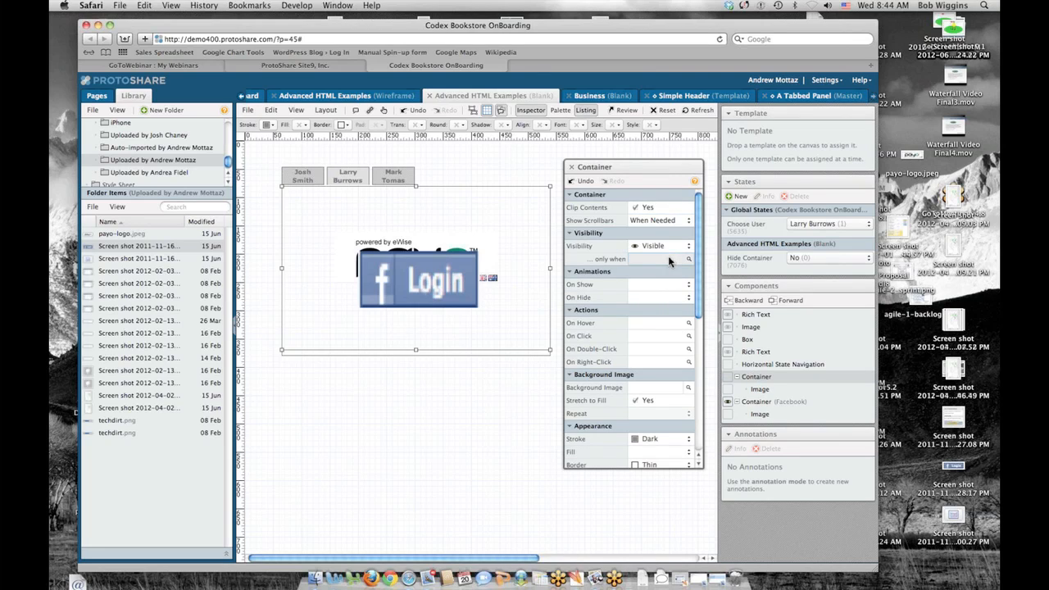
{"action": "left_click", "coordinate": [730, 310]}
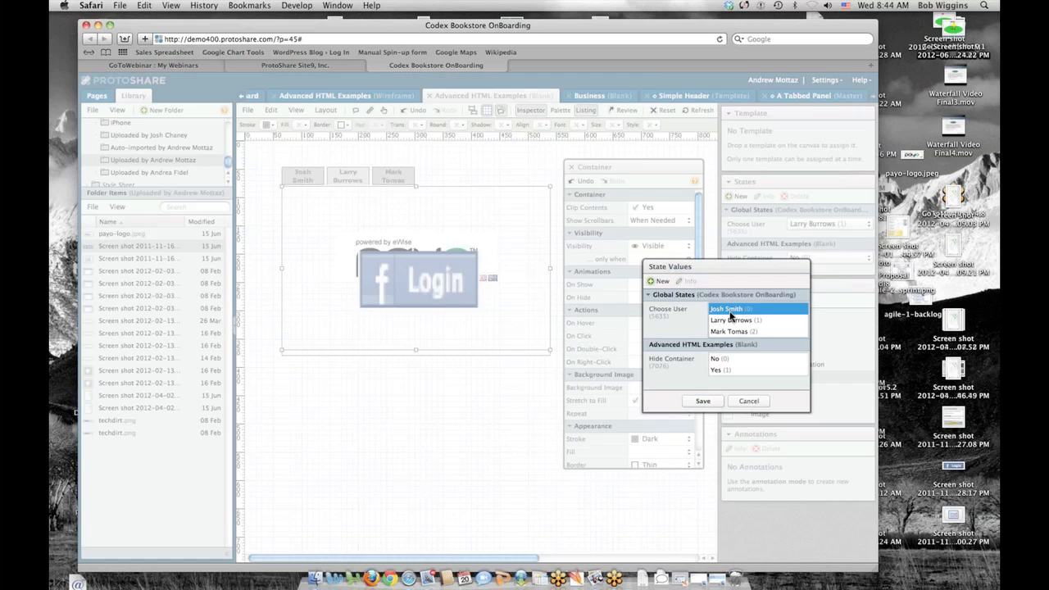
{"action": "left_click", "coordinate": [702, 400]}
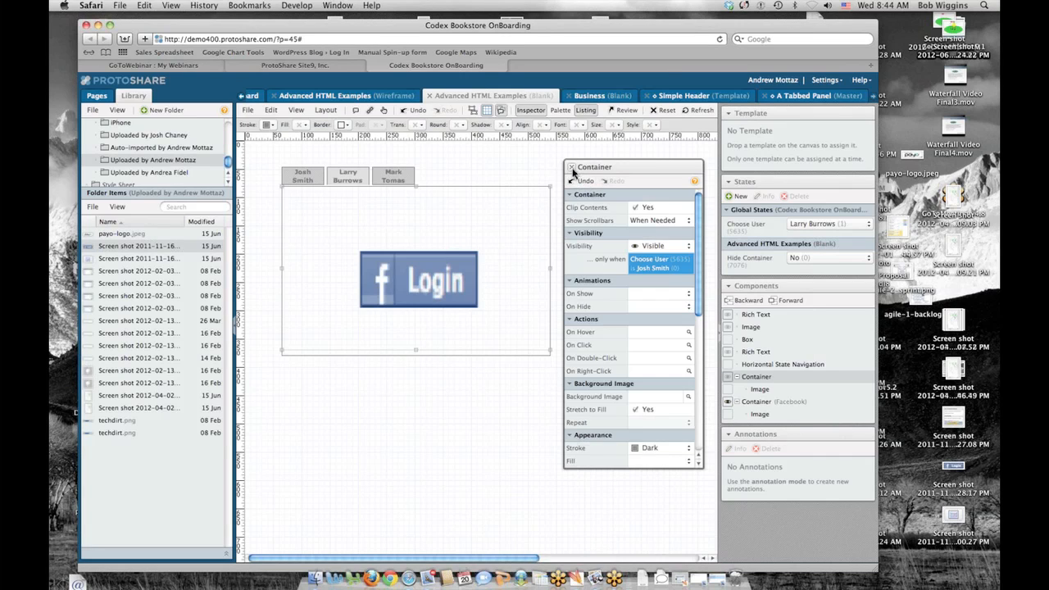
{"action": "left_click", "coordinate": [570, 167]}
- Test the panel in interactive mode by switching repeatedly between the first and second user tabs, then return to editing
{"action": "left_click", "coordinate": [382, 111]}
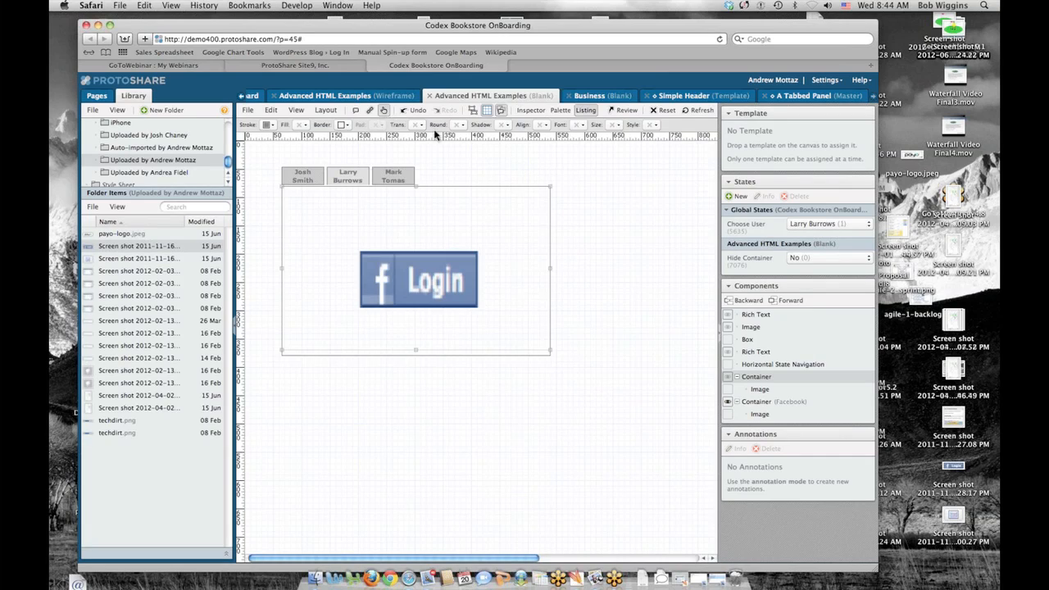
{"action": "left_click", "coordinate": [345, 179]}
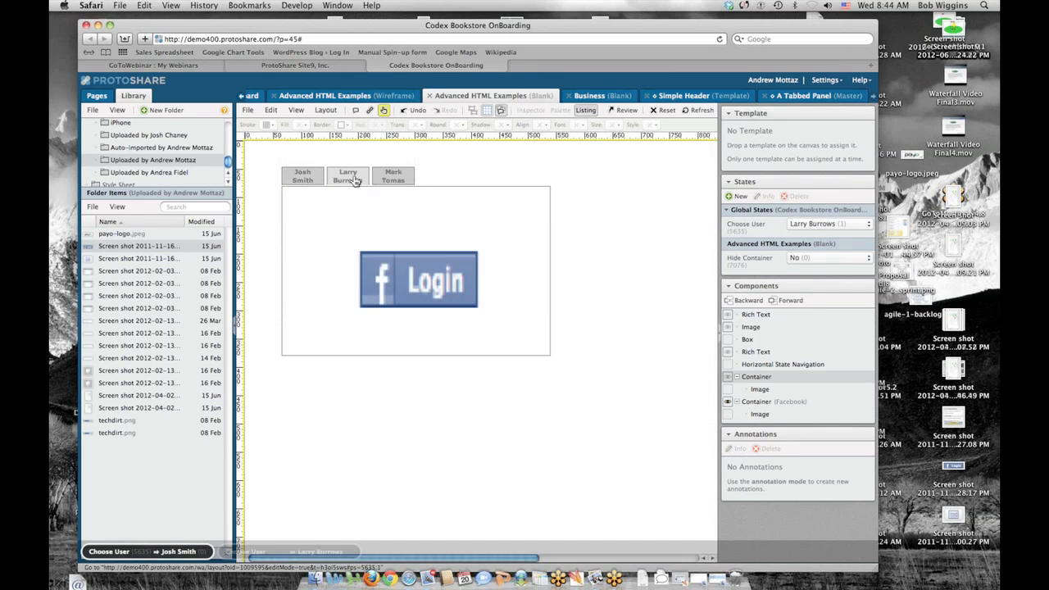
{"action": "left_click", "coordinate": [300, 178]}
{"action": "left_click", "coordinate": [344, 178]}
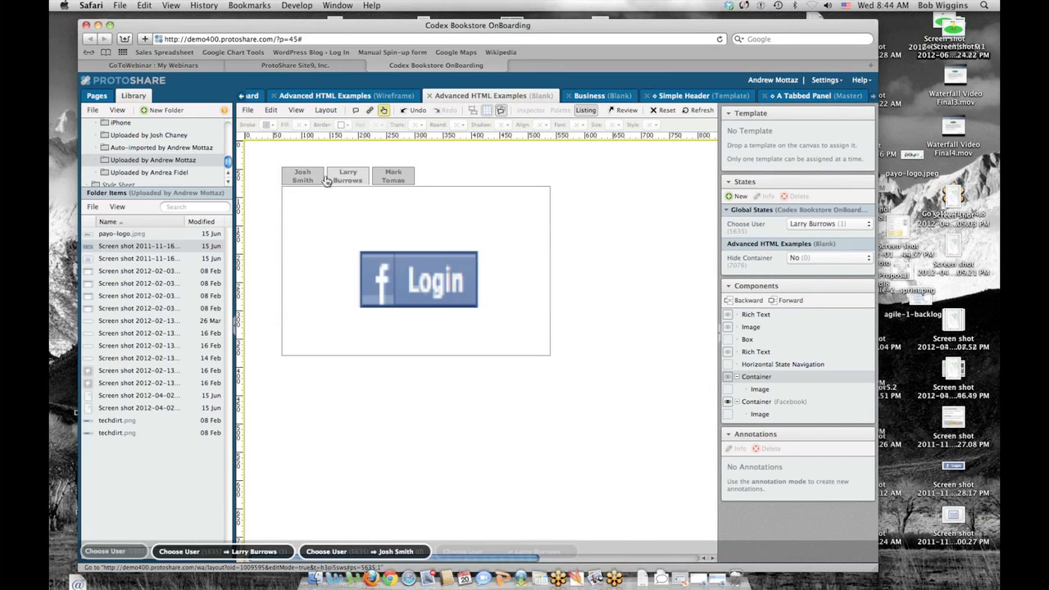
{"action": "left_click", "coordinate": [300, 179]}
{"action": "left_click", "coordinate": [345, 179]}
{"action": "left_click", "coordinate": [300, 178]}
{"action": "left_click", "coordinate": [345, 178]}
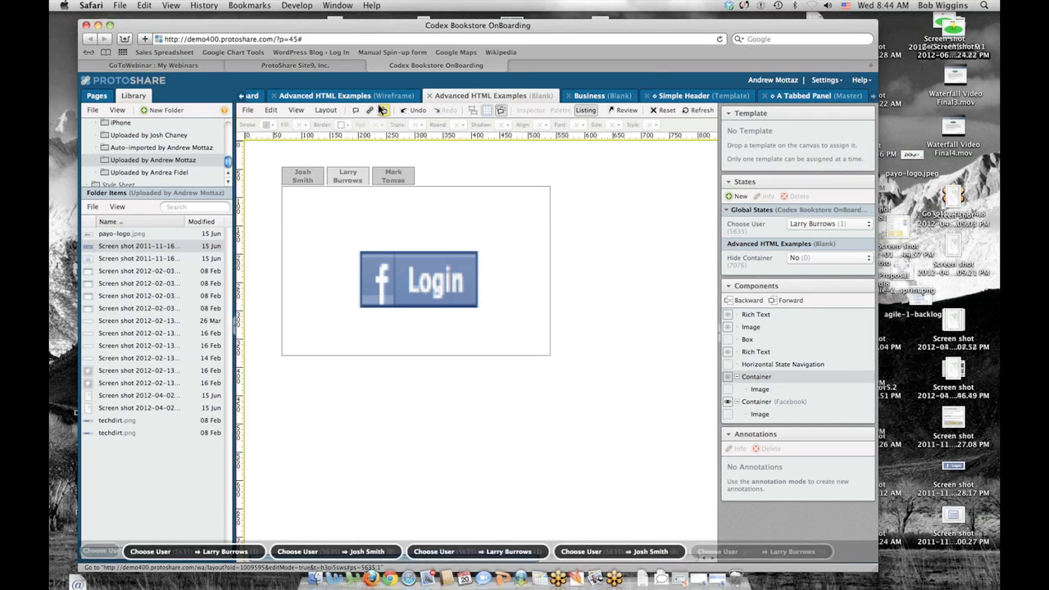
{"action": "left_click", "coordinate": [383, 110]}
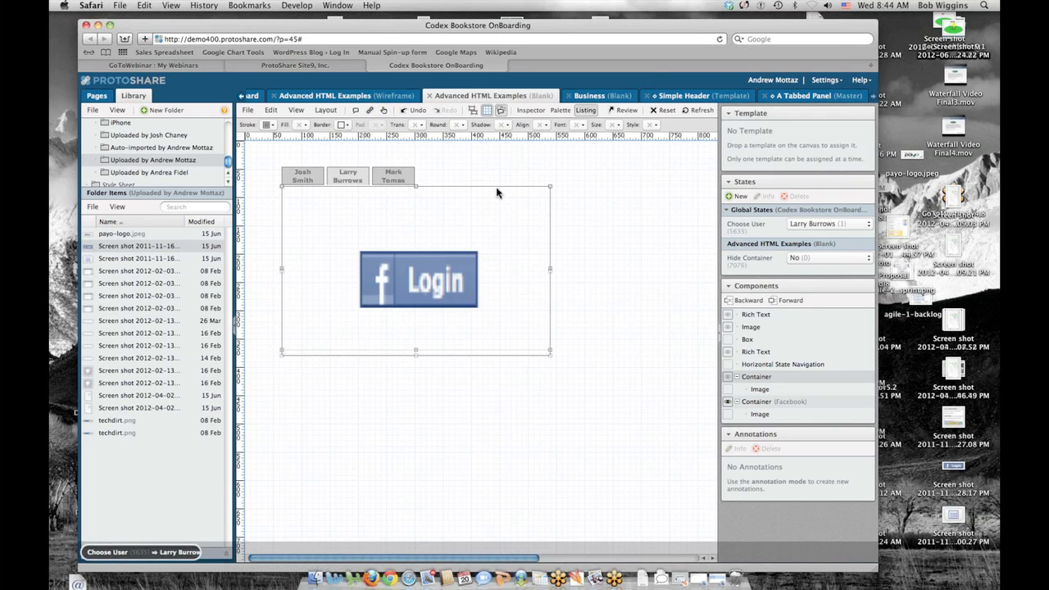
- Set the Facebook container's On Show animation to Fade In
{"action": "double_click", "coordinate": [497, 186]}
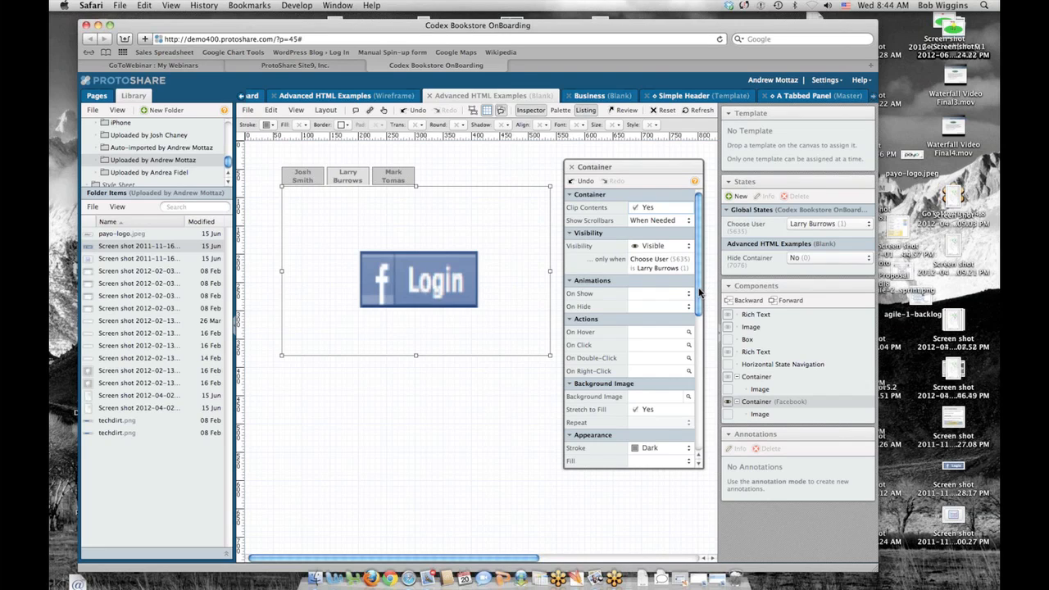
{"action": "scroll", "coordinate": [698, 292], "scroll_direction": "down", "scroll_amount": 1}
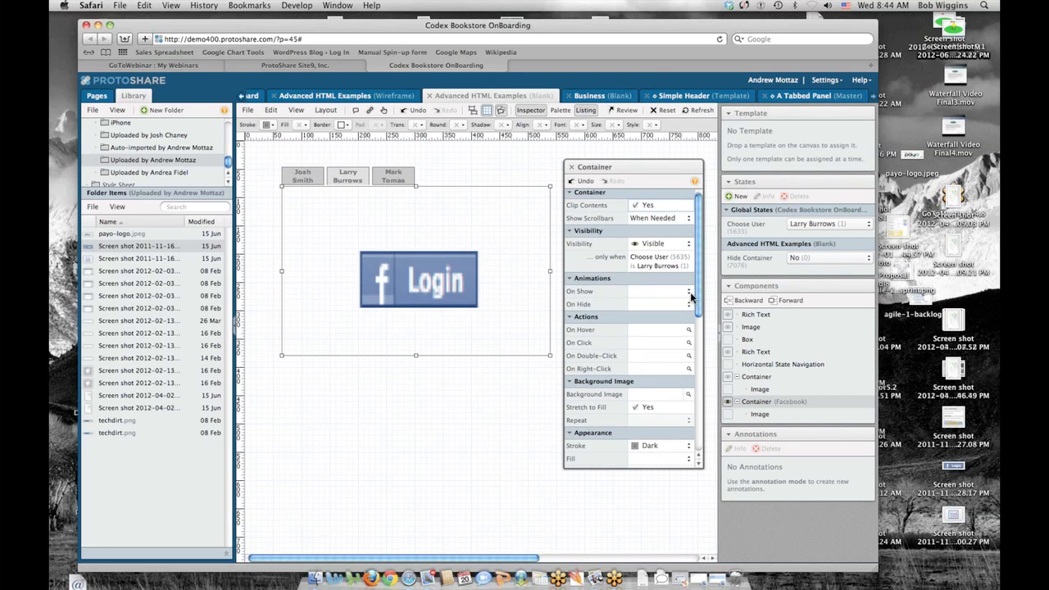
{"action": "left_click", "coordinate": [689, 293]}
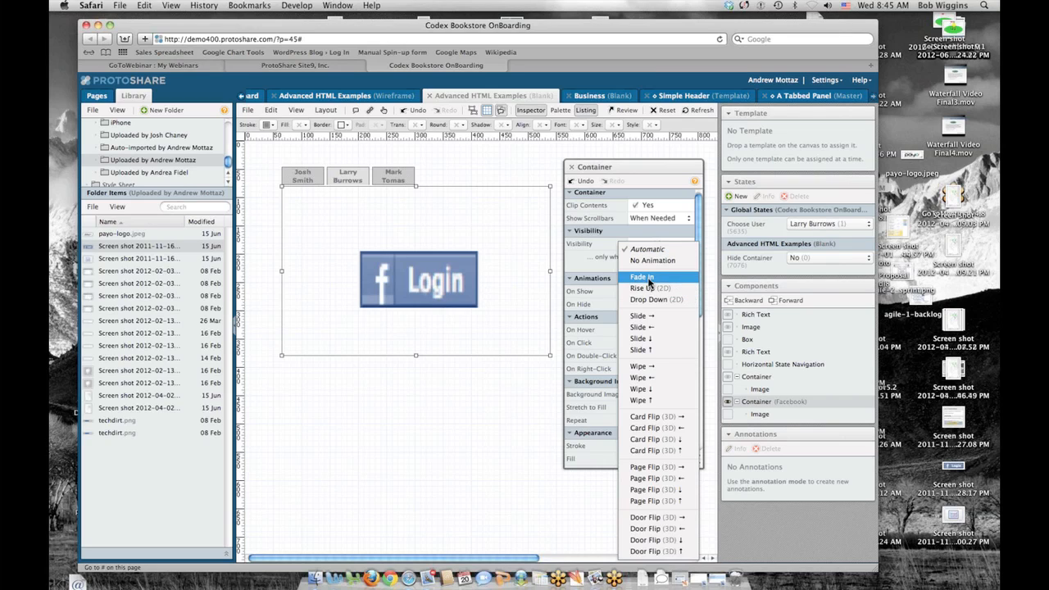
{"action": "left_click", "coordinate": [654, 277]}
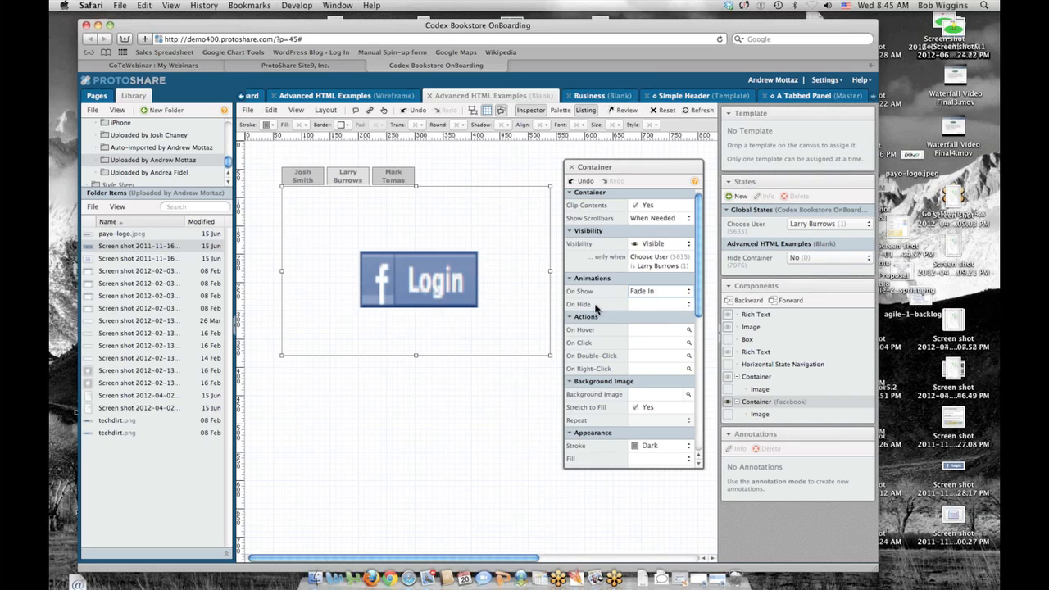
{"action": "left_click", "coordinate": [572, 168]}
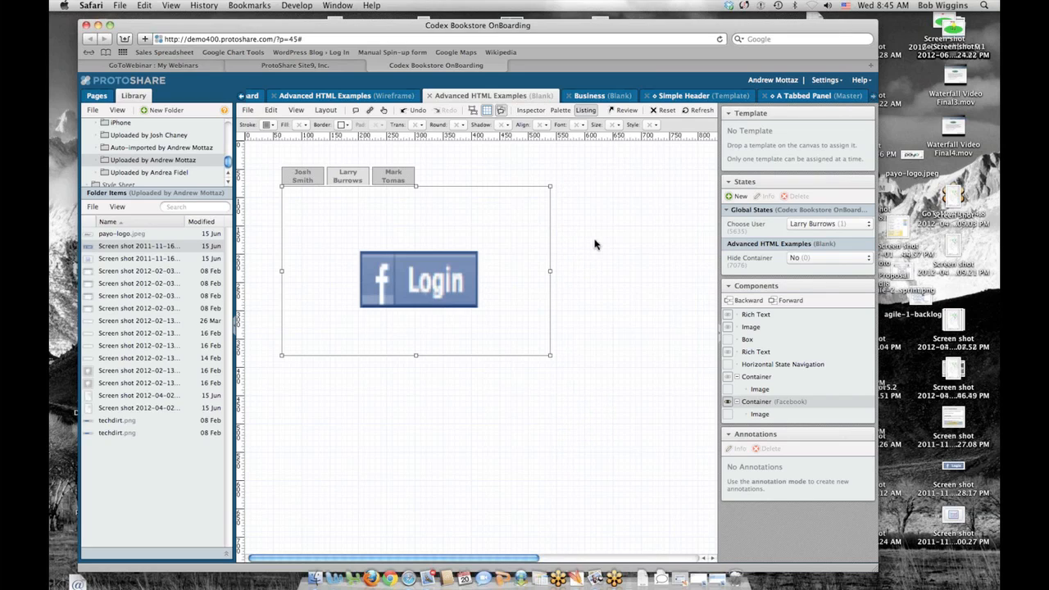
- Display the Payo logo container through its linked state and set its On Show animation to Slide →
{"action": "left_click", "coordinate": [726, 378]}
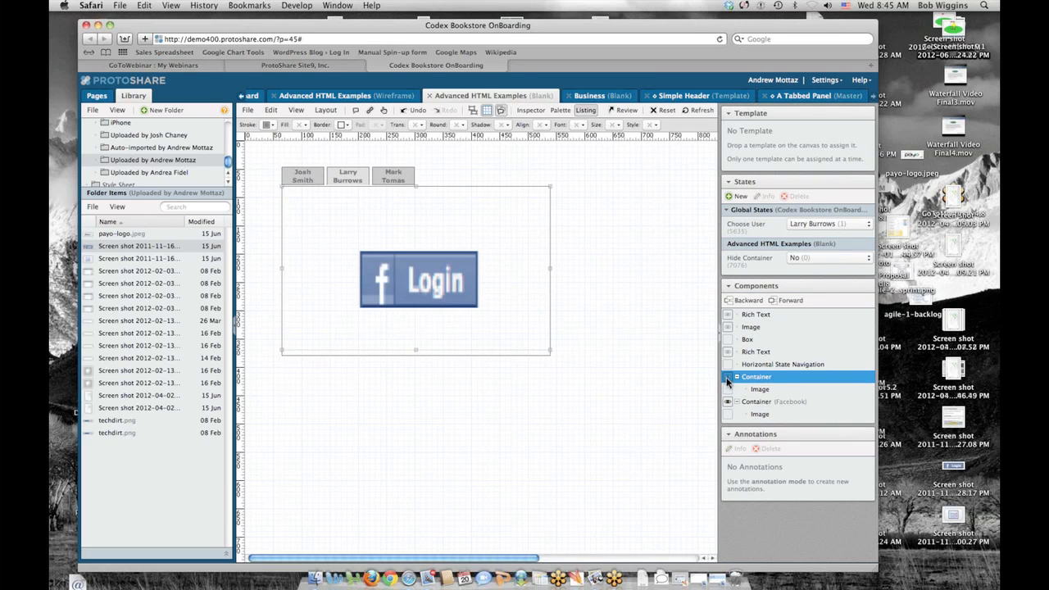
{"action": "left_click", "coordinate": [727, 379]}
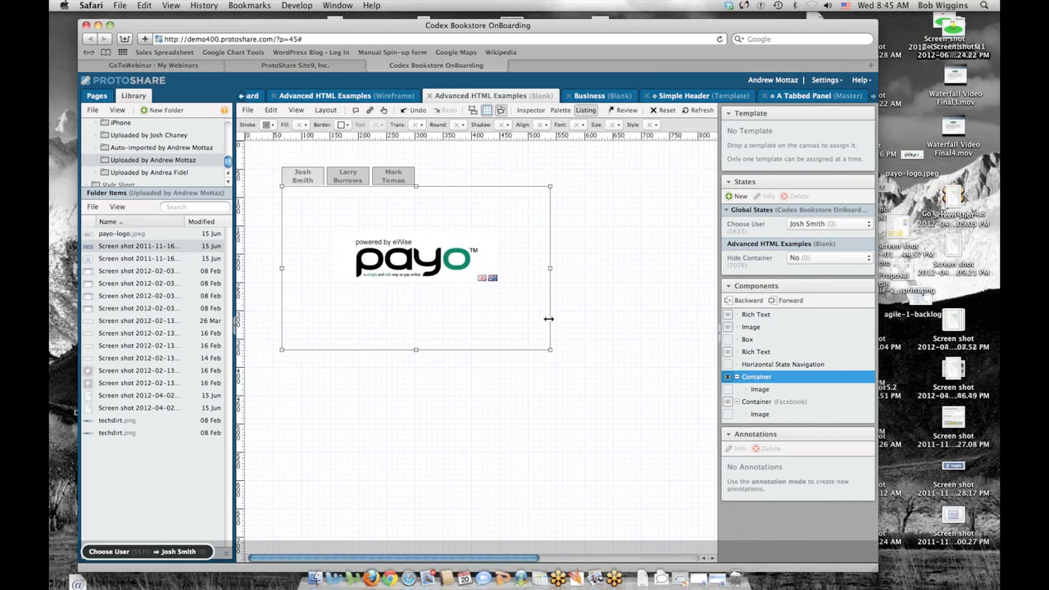
{"action": "double_click", "coordinate": [549, 319]}
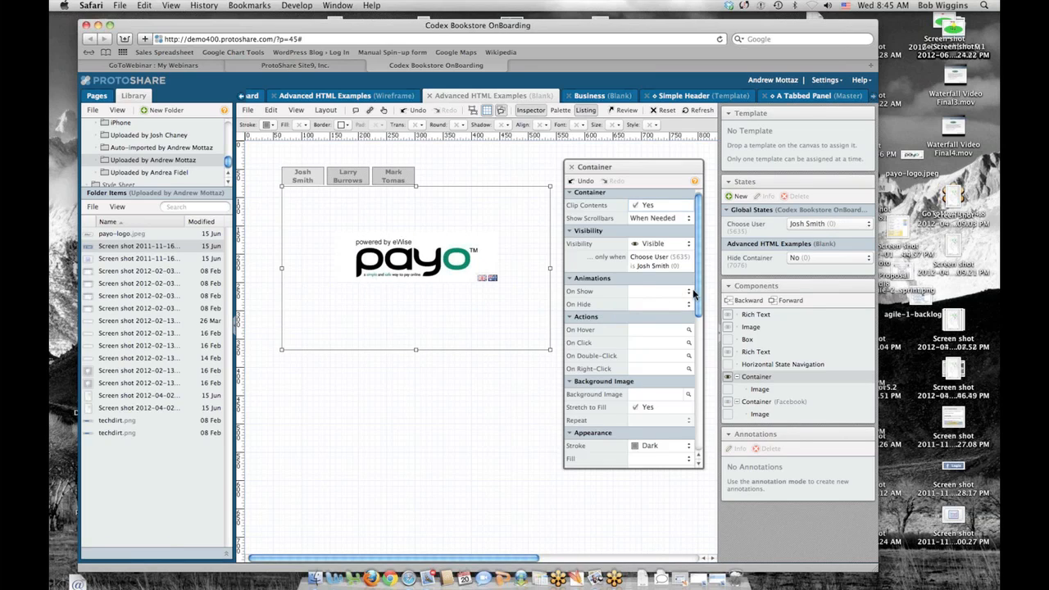
{"action": "left_click", "coordinate": [688, 295]}
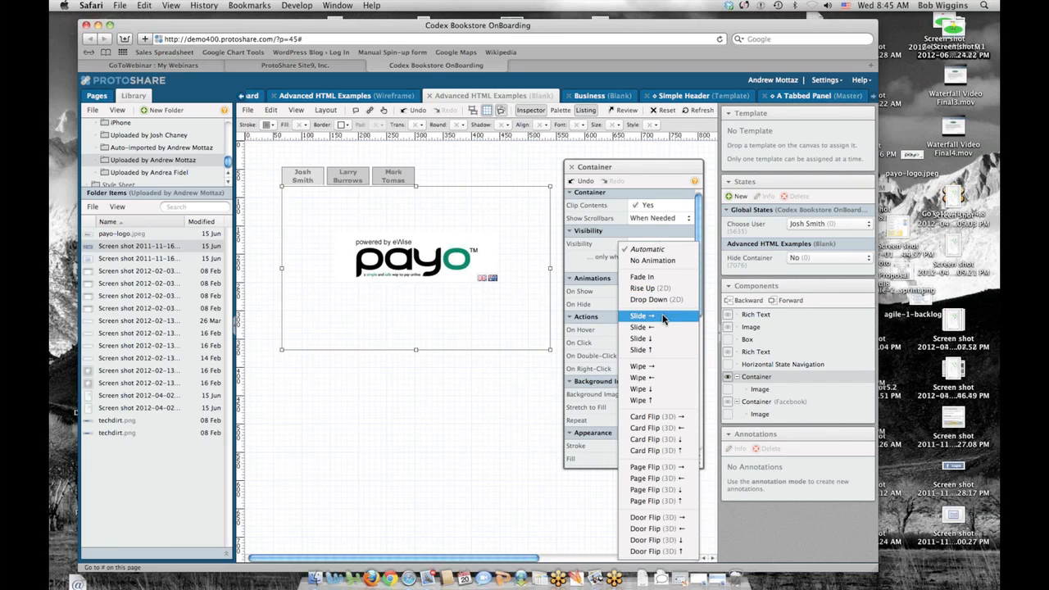
{"action": "left_click", "coordinate": [659, 315]}
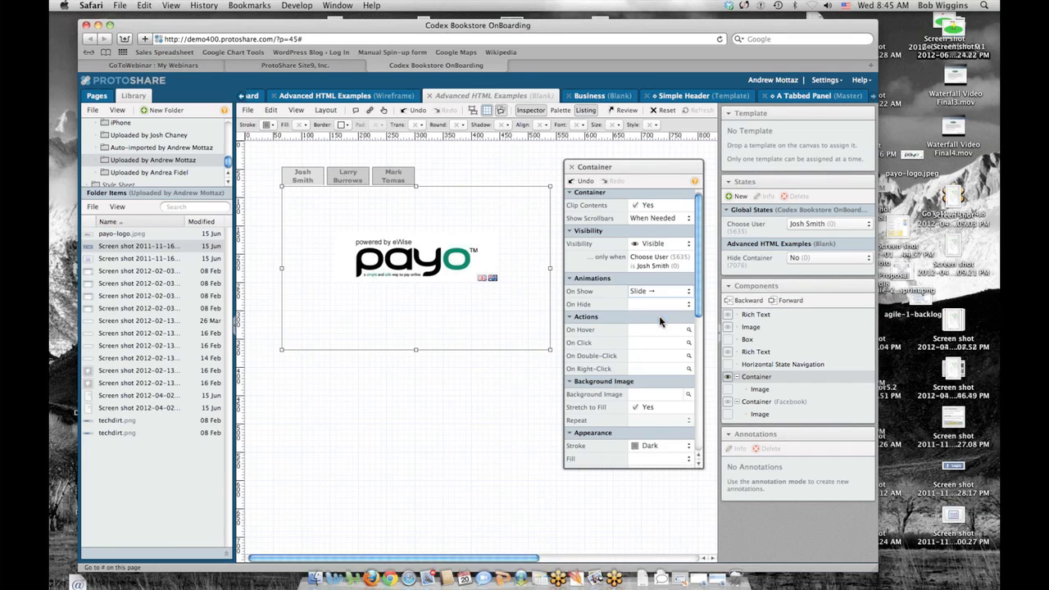
{"action": "left_click", "coordinate": [571, 167]}
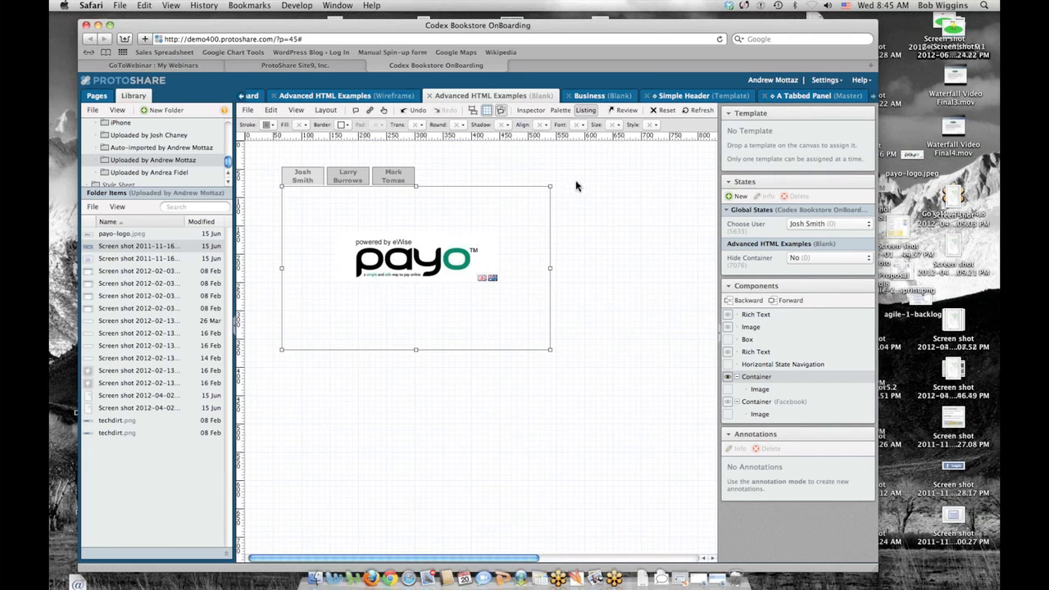
- Preview the containers' show animations in interactive mode by alternating between the first two user tabs
{"action": "left_click", "coordinate": [383, 109]}
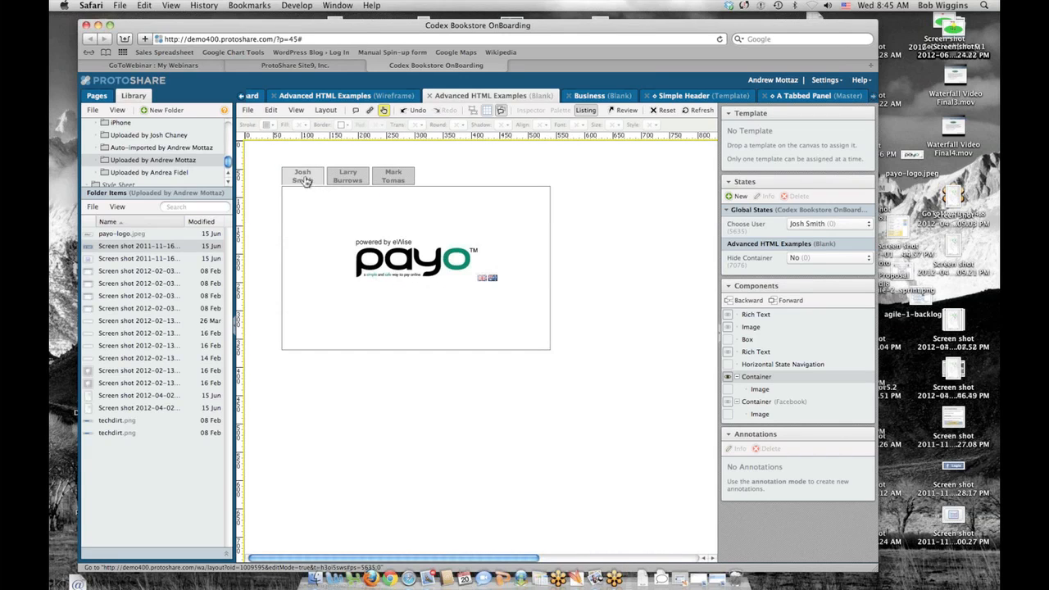
{"action": "left_click", "coordinate": [351, 180]}
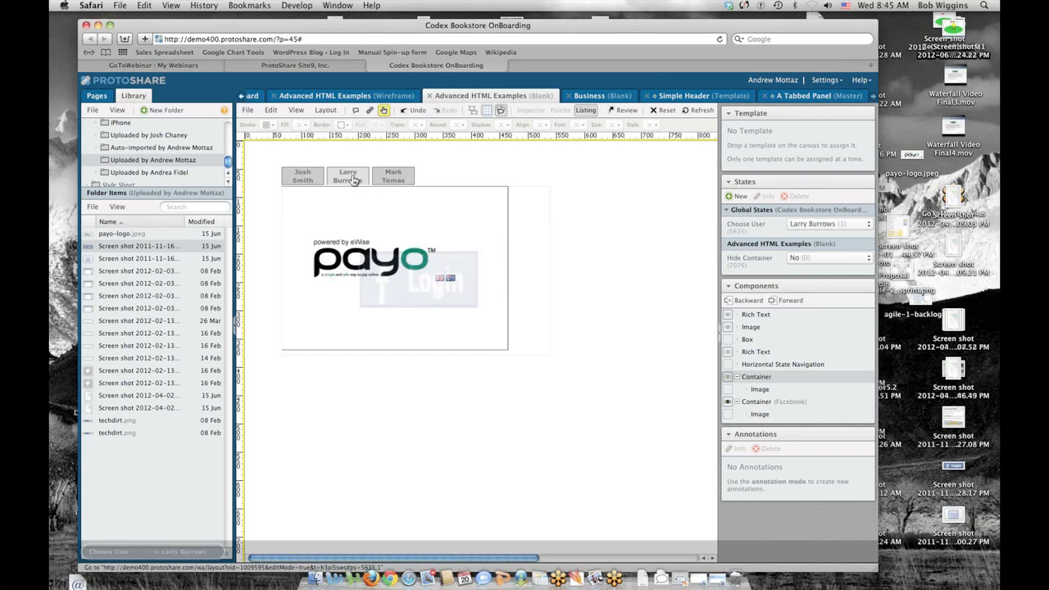
{"action": "left_click", "coordinate": [300, 179]}
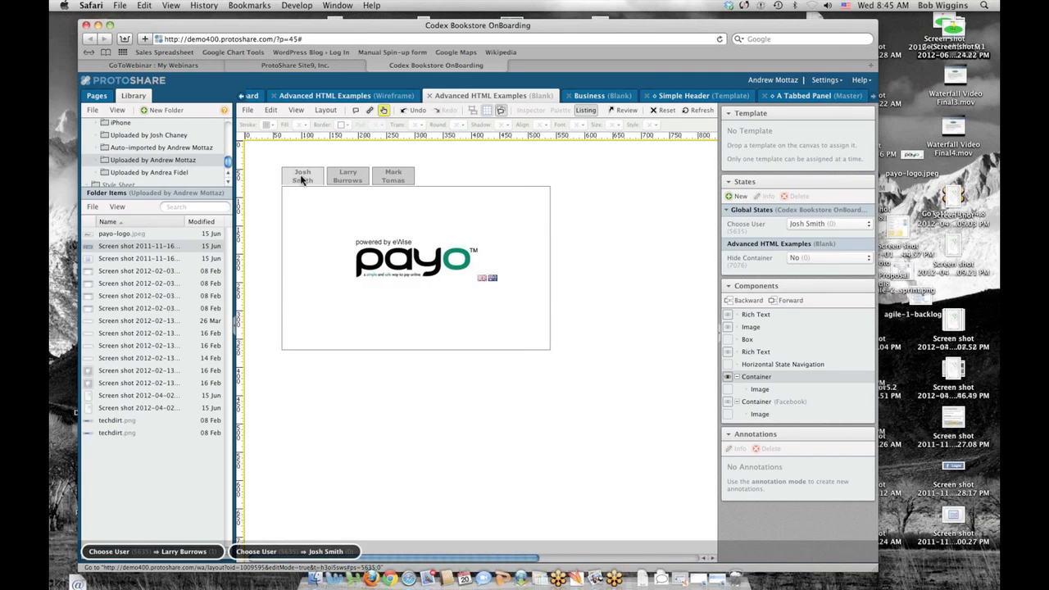
{"action": "left_click", "coordinate": [345, 180]}
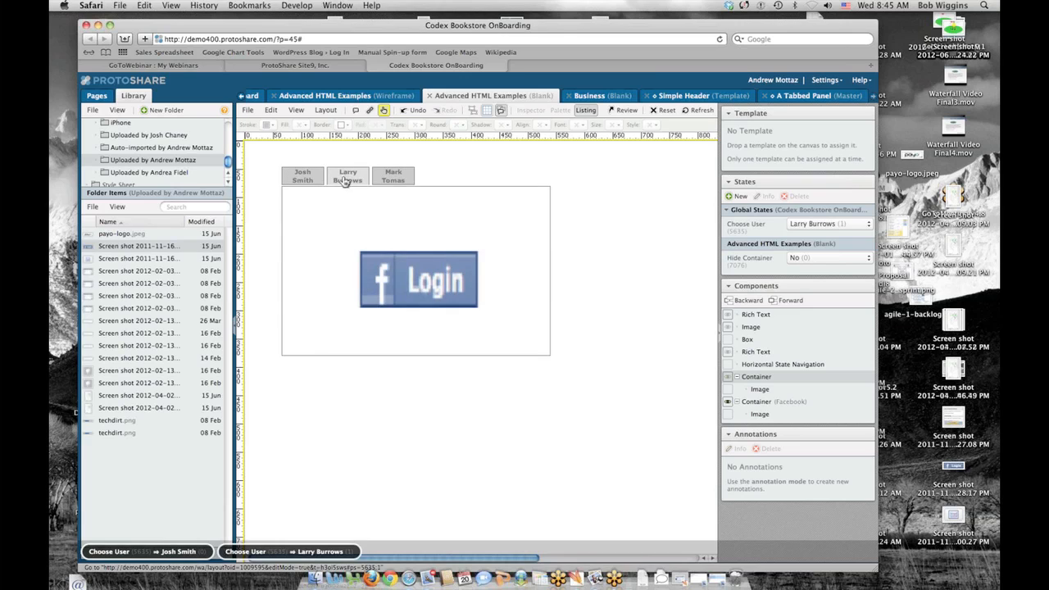
{"action": "left_click", "coordinate": [302, 181]}
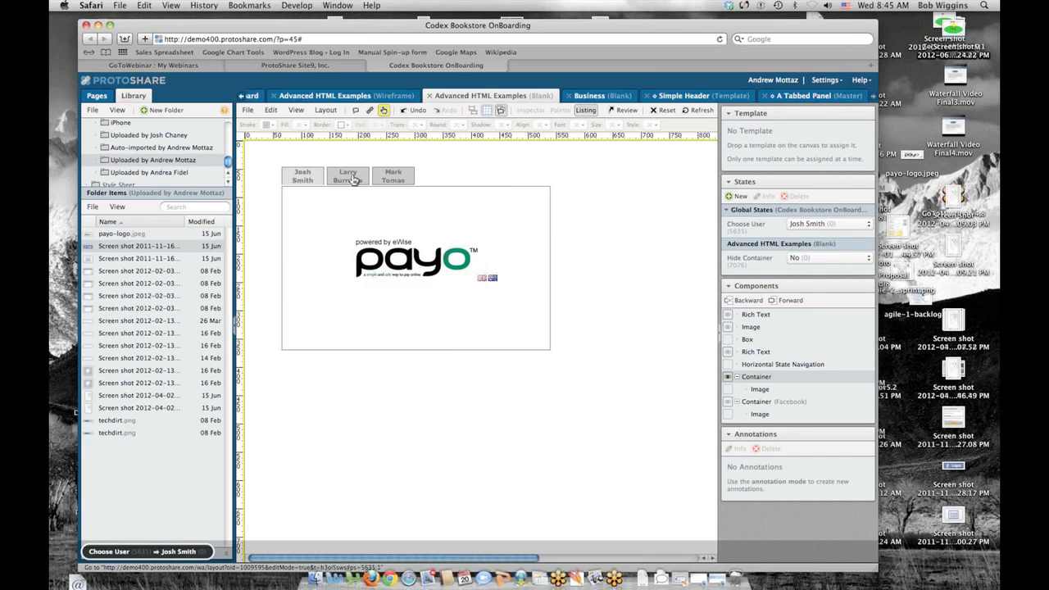
- Test the container animations by alternating between the first two user tabs, return to editing, and clear the selection
{"action": "left_click", "coordinate": [353, 179]}
{"action": "left_click", "coordinate": [302, 178]}
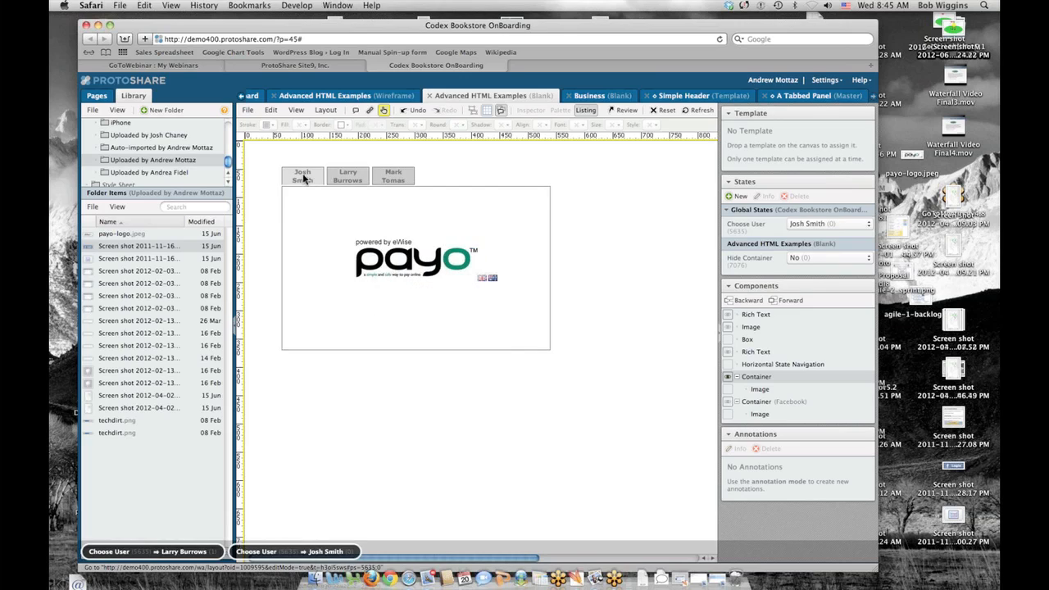
{"action": "left_click", "coordinate": [342, 177]}
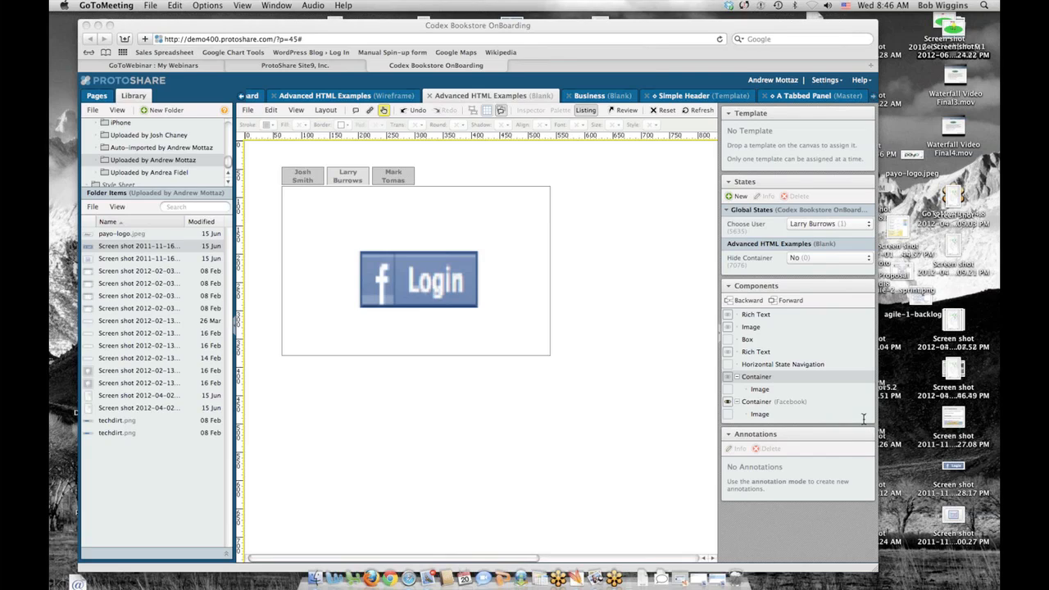
{"action": "left_click", "coordinate": [557, 368]}
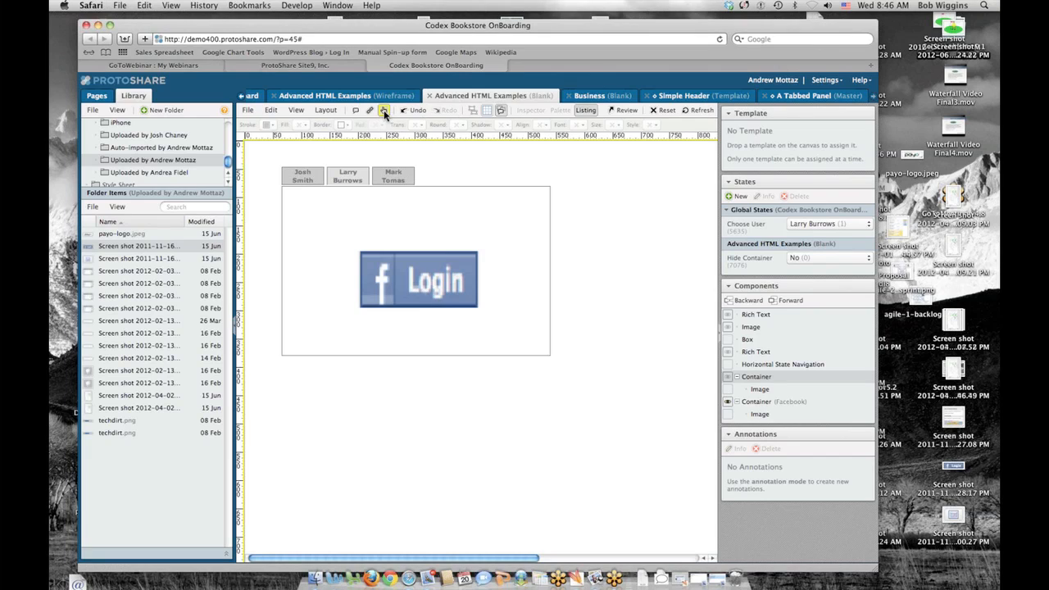
{"action": "left_click", "coordinate": [383, 109]}
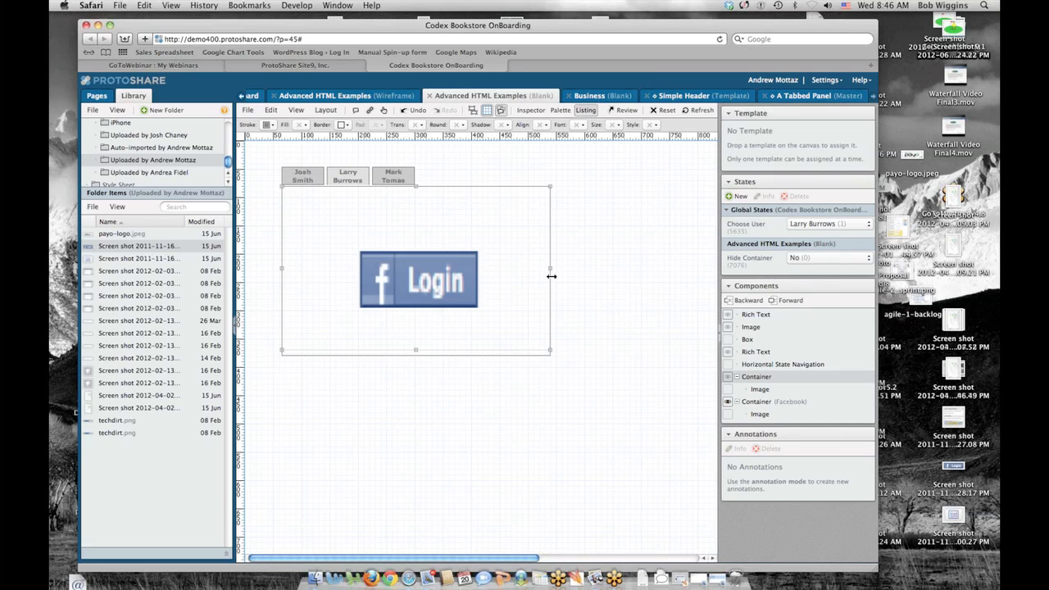
{"action": "left_click", "coordinate": [633, 254]}
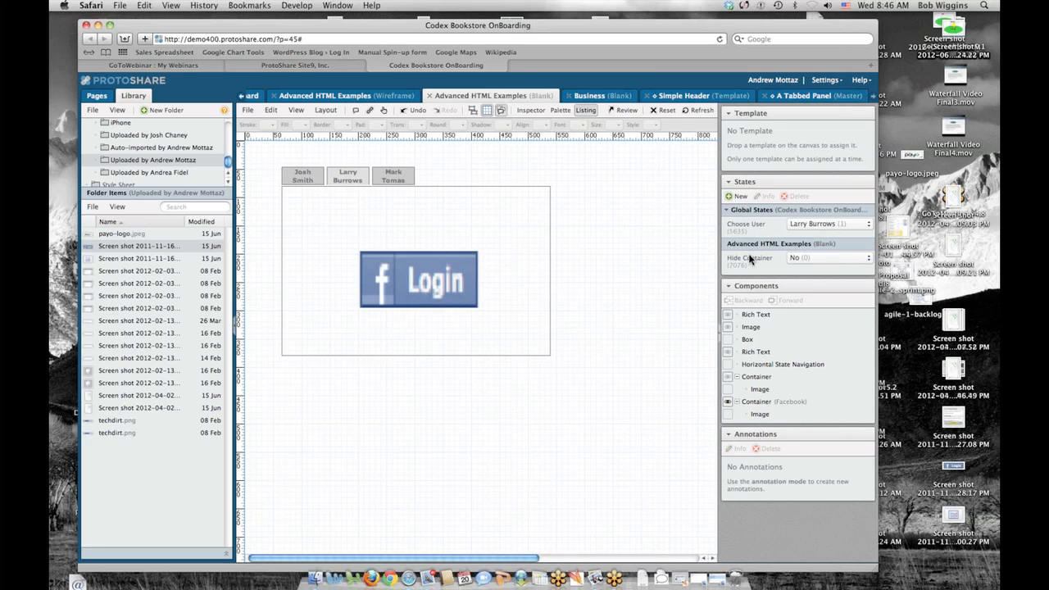
- Examine the global option for new states without saving one, and inspect the Choose User state on the Business design
{"action": "left_click", "coordinate": [739, 198]}
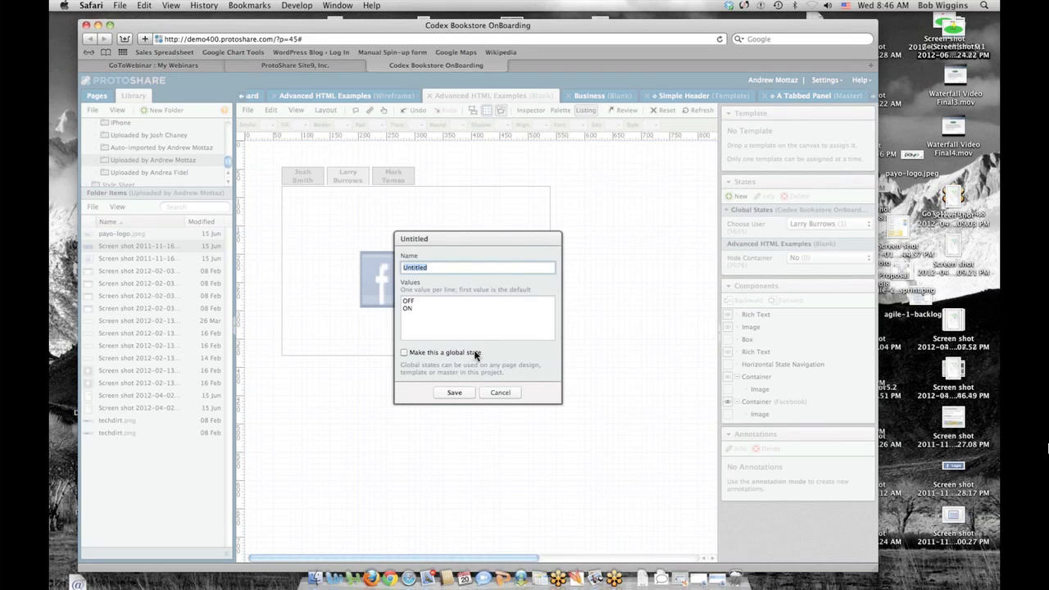
{"action": "left_click", "coordinate": [499, 392]}
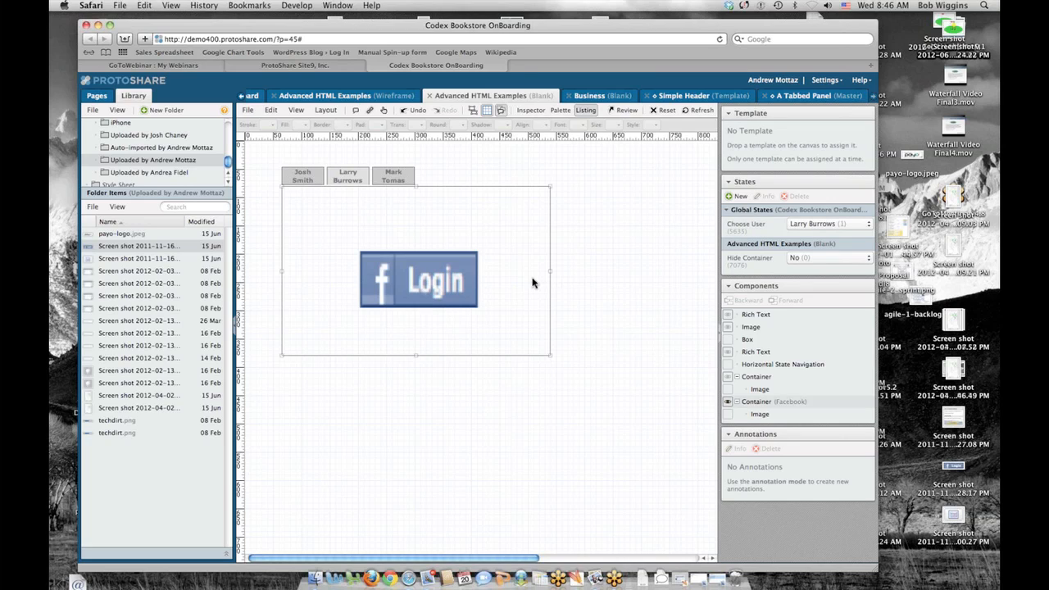
{"action": "left_click", "coordinate": [591, 97]}
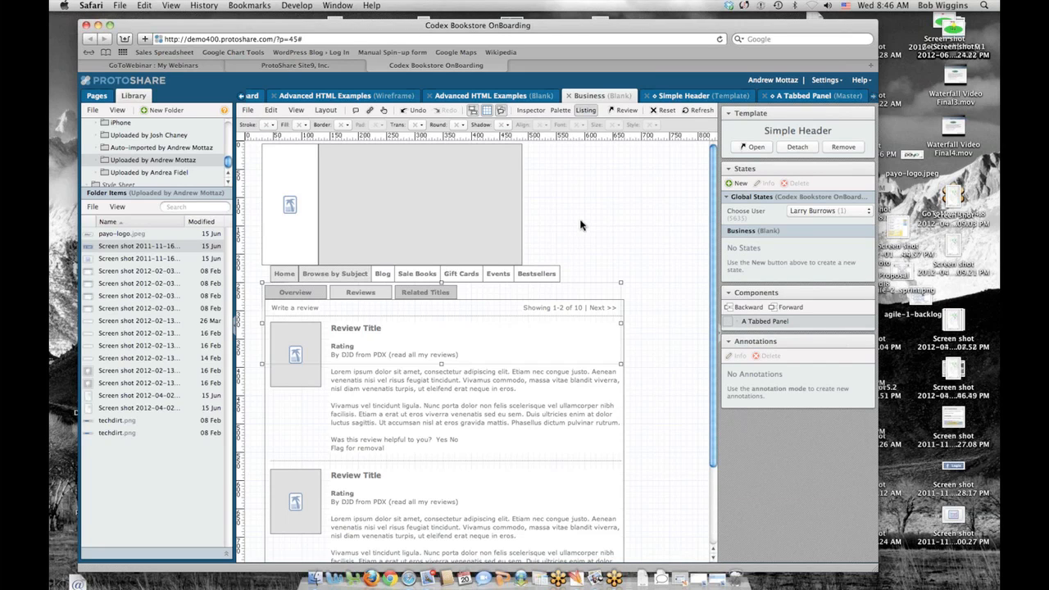
{"action": "left_click", "coordinate": [834, 212]}
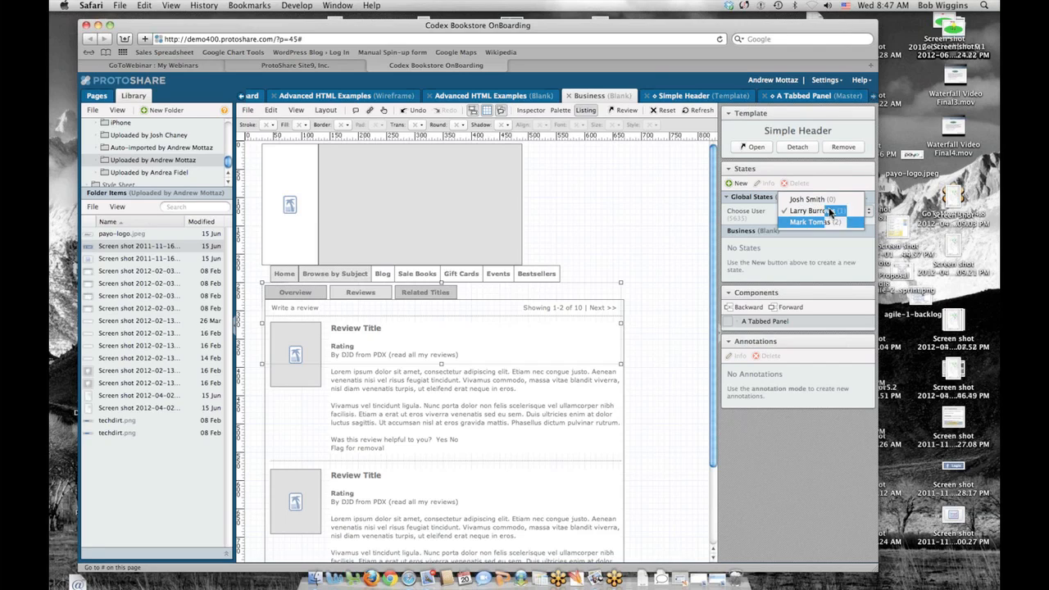
{"action": "left_click", "coordinate": [742, 215]}
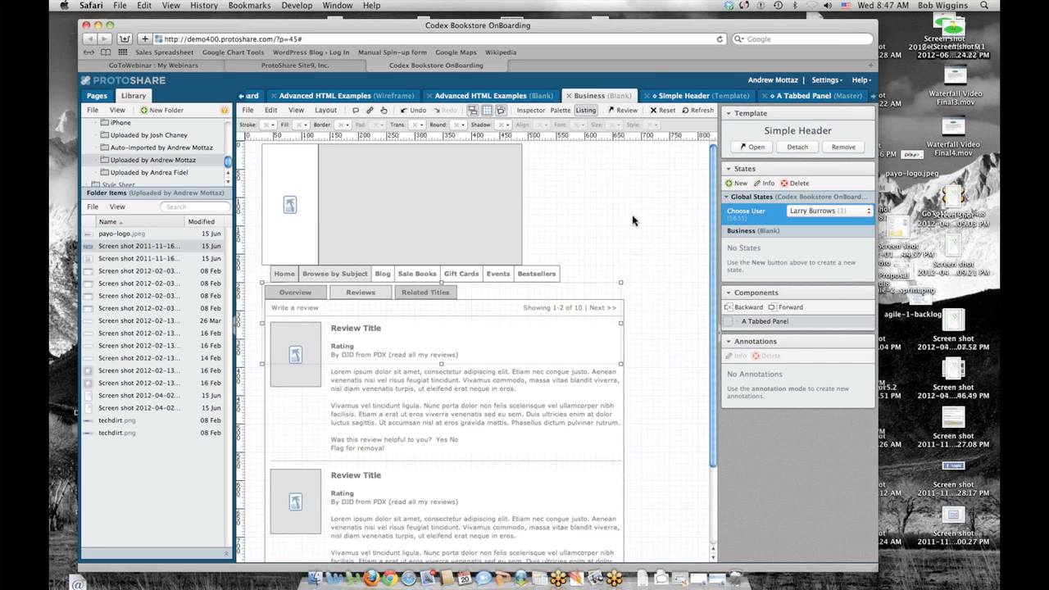
- Display the first user's container interactively in Advanced HTML Examples (Blank), and compare with the Business design
{"action": "left_click", "coordinate": [504, 96]}
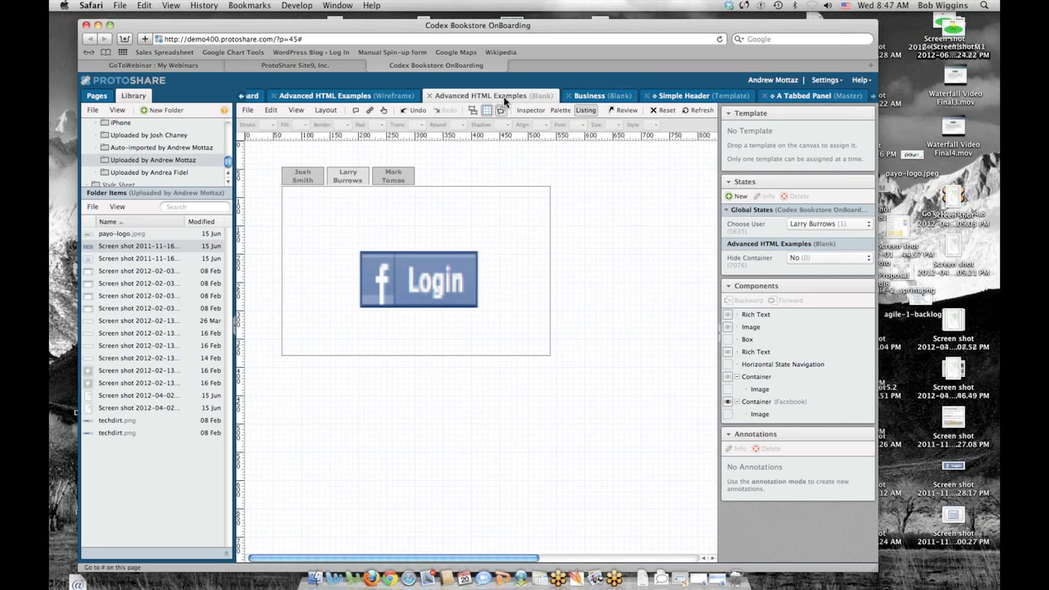
{"action": "left_click", "coordinate": [344, 176]}
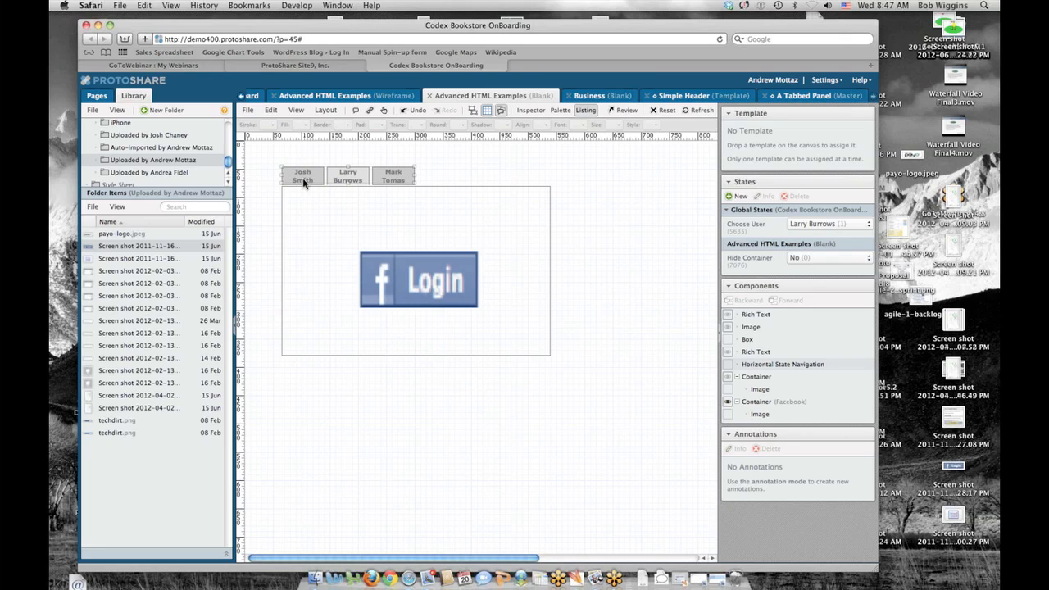
{"action": "left_click", "coordinate": [383, 110]}
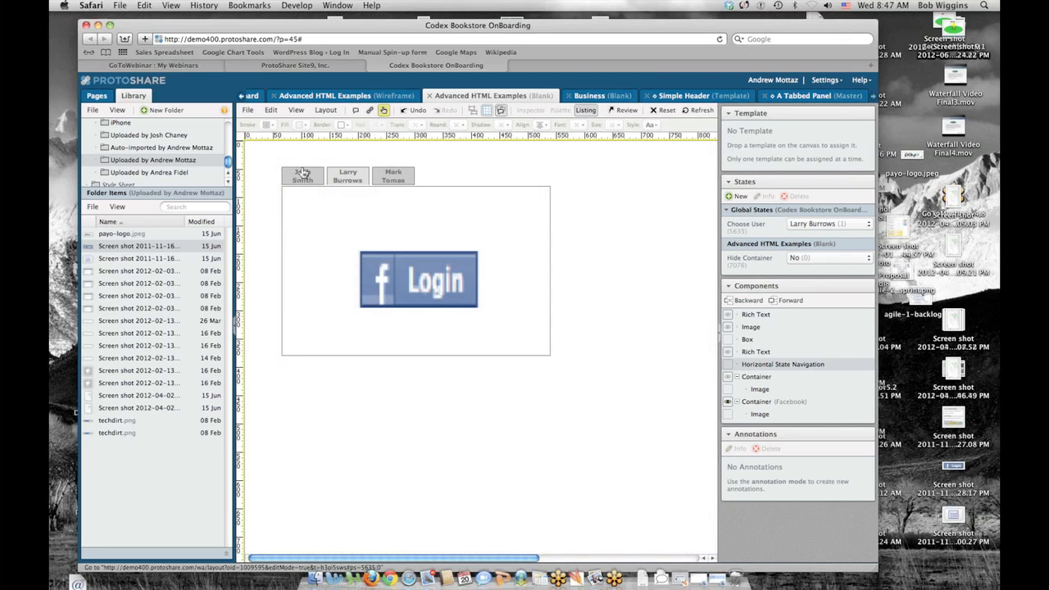
{"action": "left_click", "coordinate": [301, 175]}
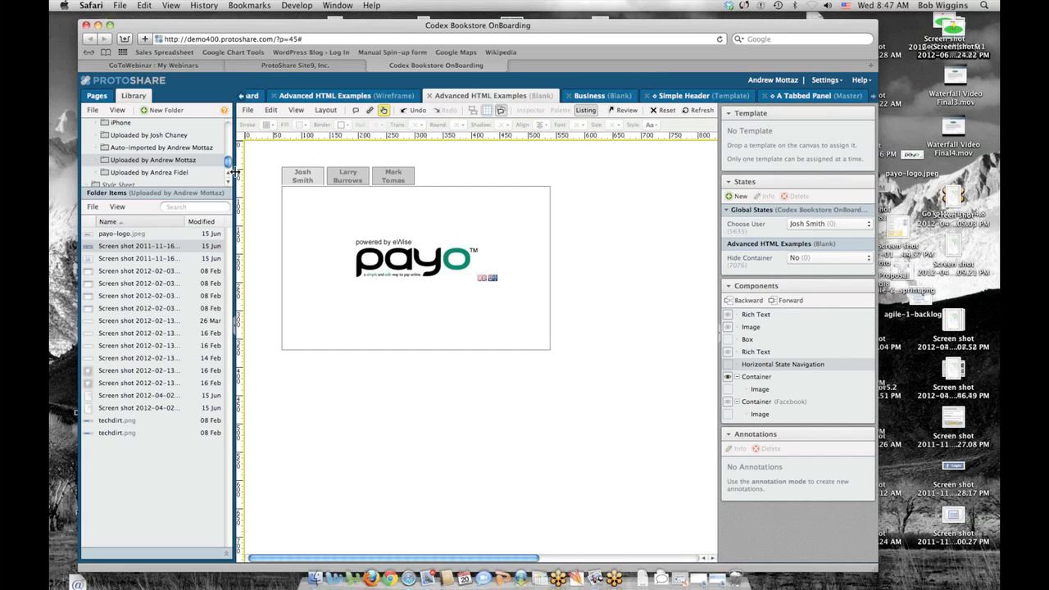
{"action": "scroll", "coordinate": [229, 168], "scroll_direction": "down", "scroll_amount": 1}
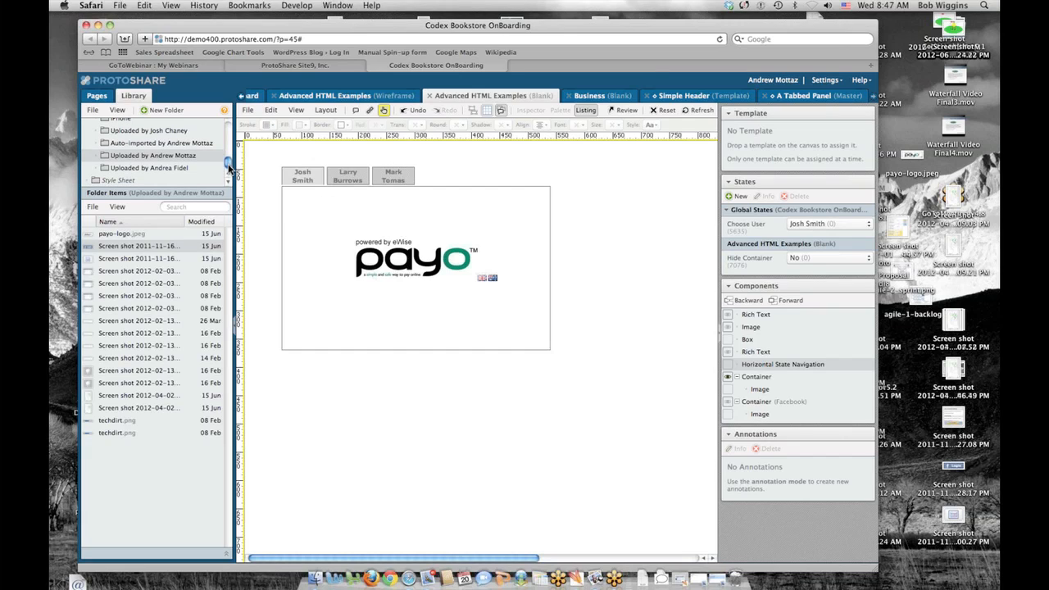
{"action": "left_click", "coordinate": [606, 96]}
{"action": "left_click", "coordinate": [491, 96]}
- Create a non-global state named Logged In with the values False and True for Advanced HTML Examples (Blank)
{"action": "left_click", "coordinate": [738, 198]}
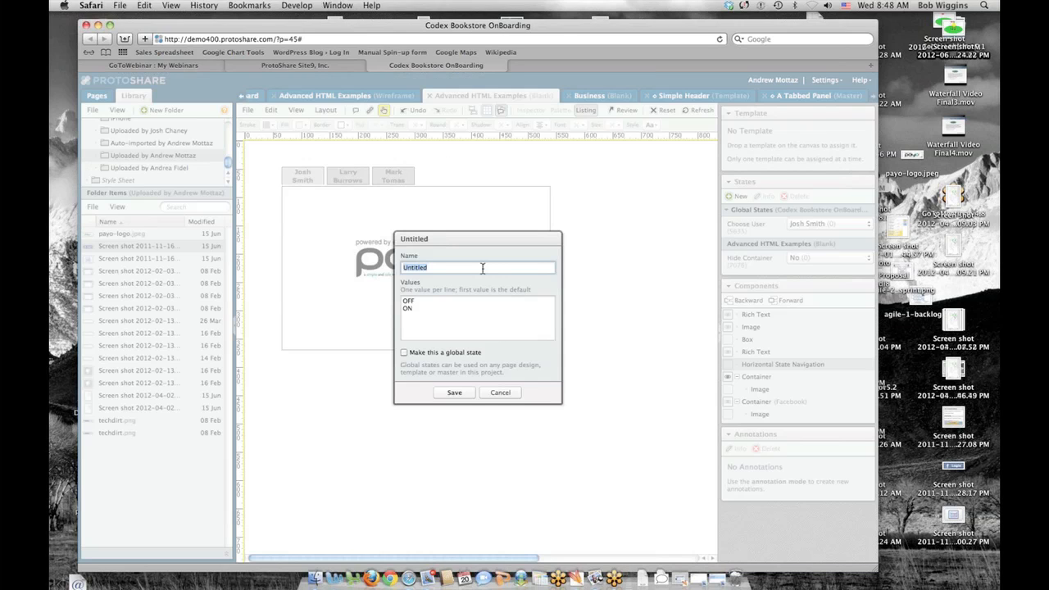
{"action": "type", "text": "Logged In"}
{"action": "key", "text": "Tab"}
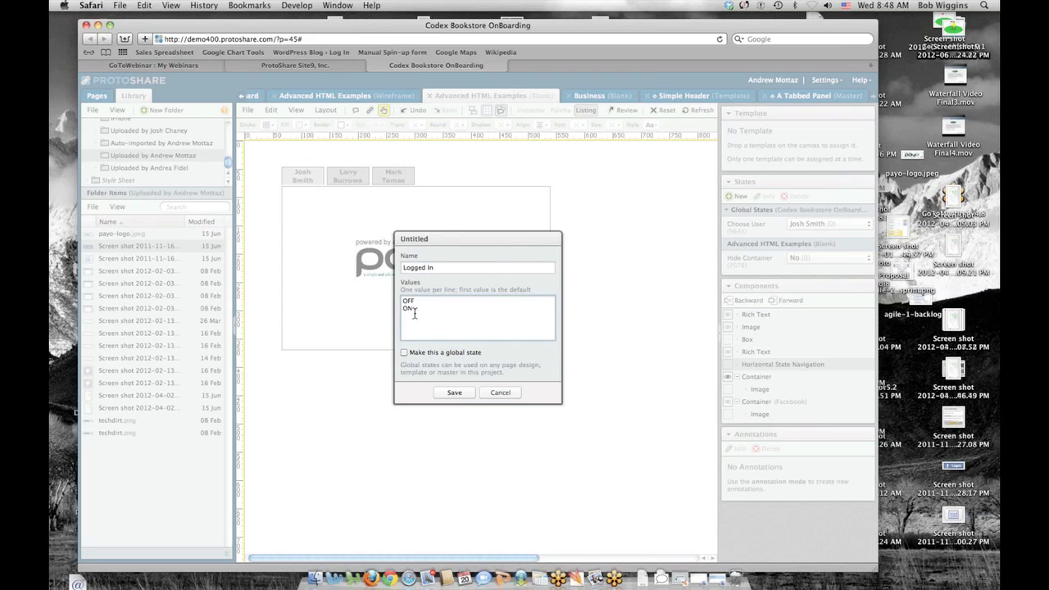
{"action": "left_click_drag", "start_coordinate": [415, 315], "coordinate": [390, 291]}
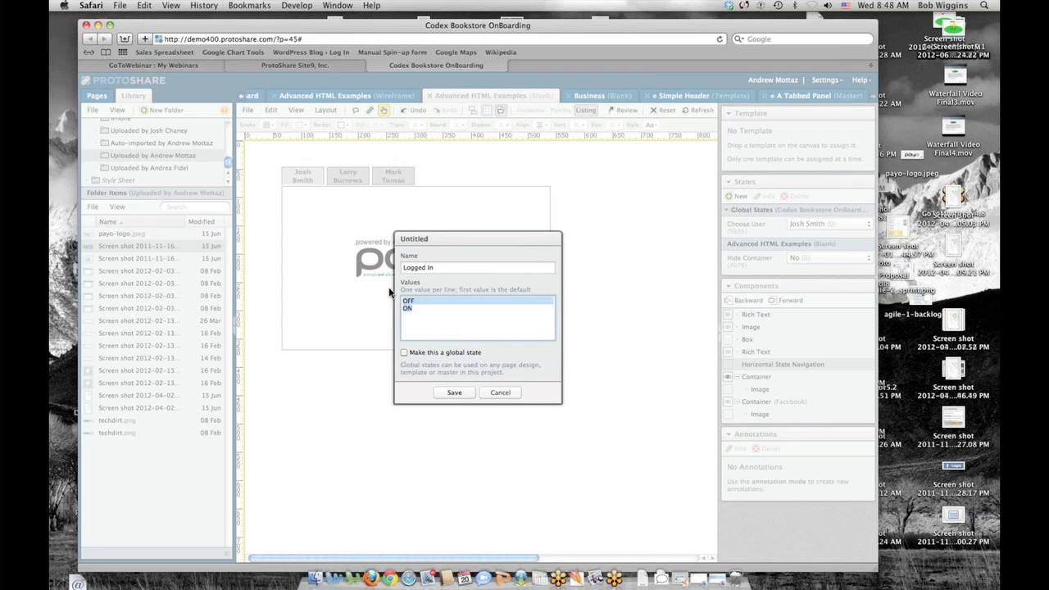
{"action": "type", "text": "Fal"}
{"action": "key", "text": "BackSpace"}
{"action": "key", "text": "BackSpace"}
{"action": "type", "text": "A"}
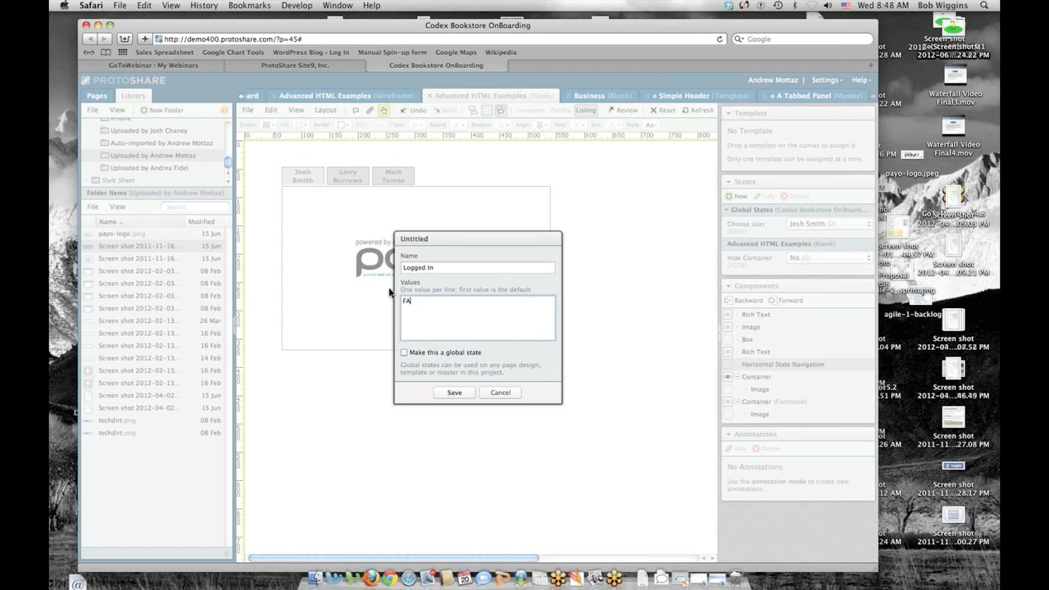
{"action": "key", "text": "BackSpace"}
{"action": "type", "text": "alse"}
{"action": "key", "text": "Return"}
{"action": "type", "text": "t"}
{"action": "key", "text": "BackSpace"}
{"action": "type", "text": "Tru"}
{"action": "key", "text": "BackSpace"}
{"action": "type", "text": "ue"}
{"action": "left_click", "coordinate": [451, 393]}
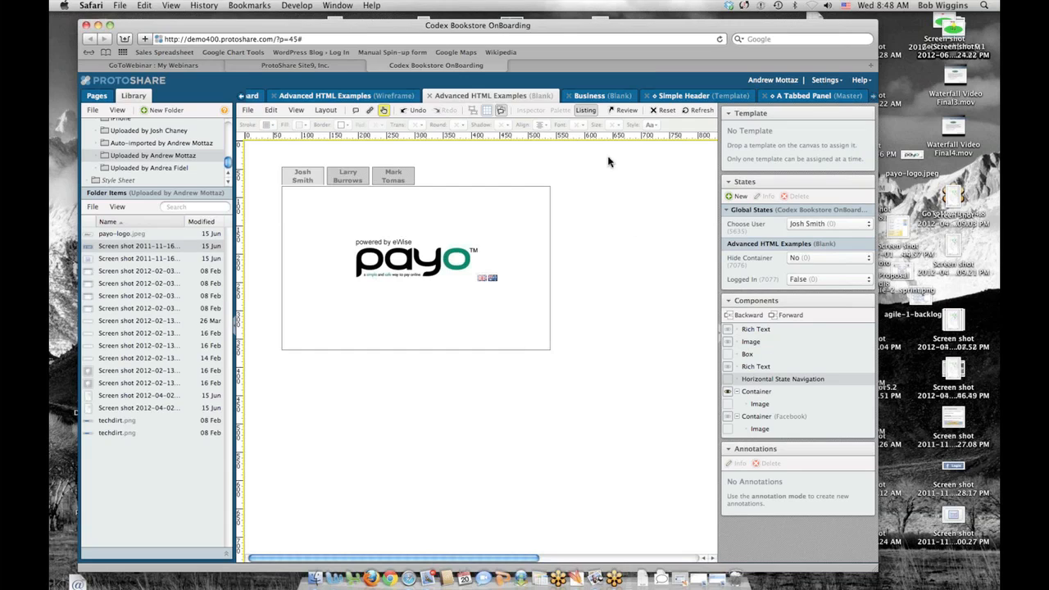
- Hide the listing, leave interactive mode, delete the grey box beside the tabbed panel, and show the listing again
{"action": "left_click", "coordinate": [585, 112]}
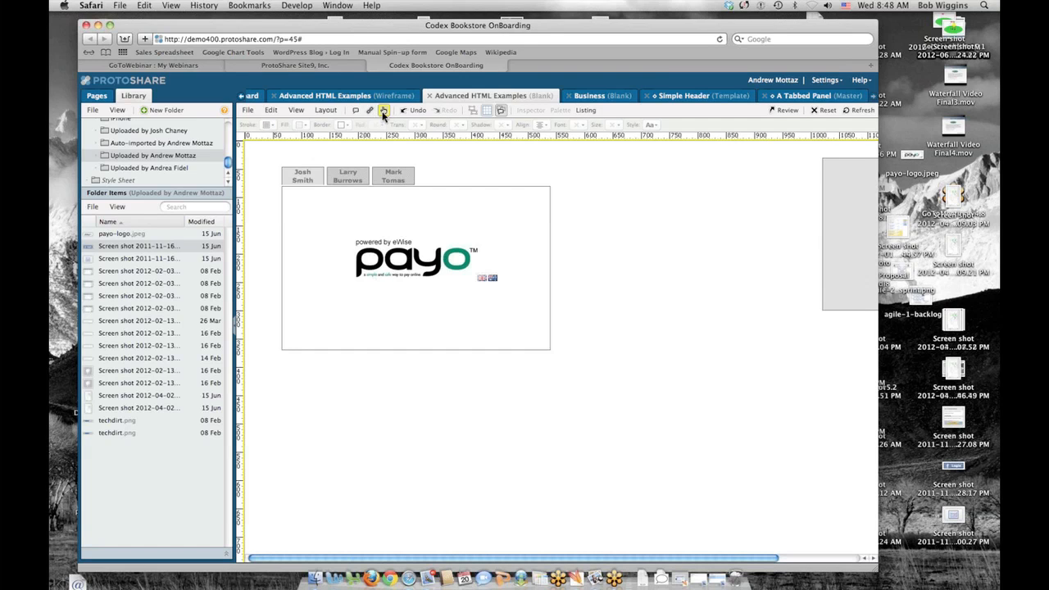
{"action": "left_click", "coordinate": [383, 111]}
{"action": "left_click_drag", "start_coordinate": [844, 189], "coordinate": [638, 207]}
{"action": "key", "text": "Delete"}
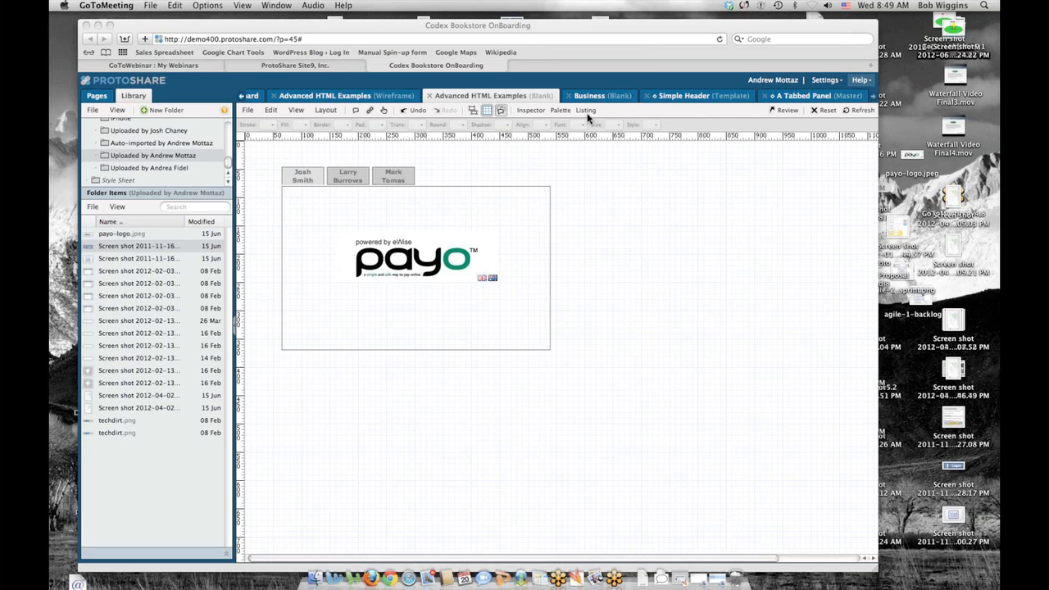
{"action": "left_click", "coordinate": [651, 165]}
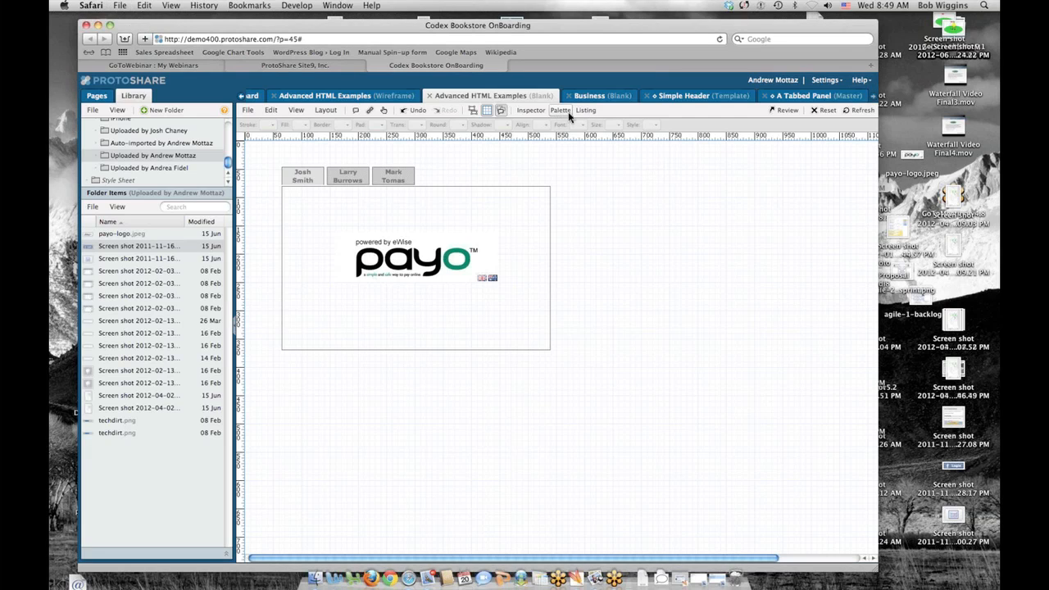
{"action": "left_click", "coordinate": [594, 111]}
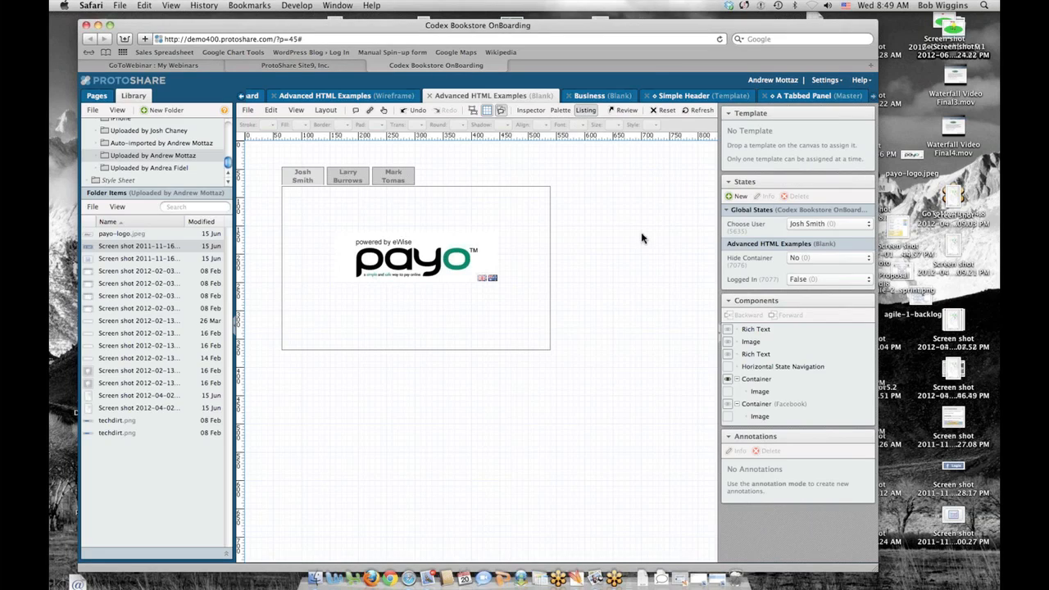
{"action": "left_click", "coordinate": [550, 224]}
- Look through the Advanced HTML Examples wireframe and the Business design, and open the Home page's Home Hi-Fi design
{"action": "left_click", "coordinate": [368, 97]}
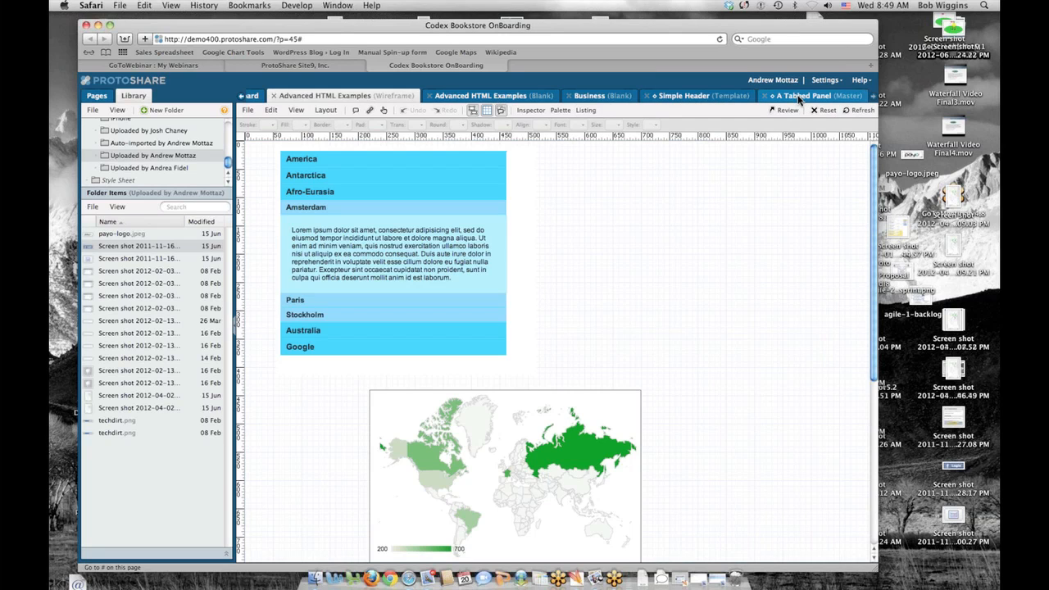
{"action": "left_click", "coordinate": [601, 96]}
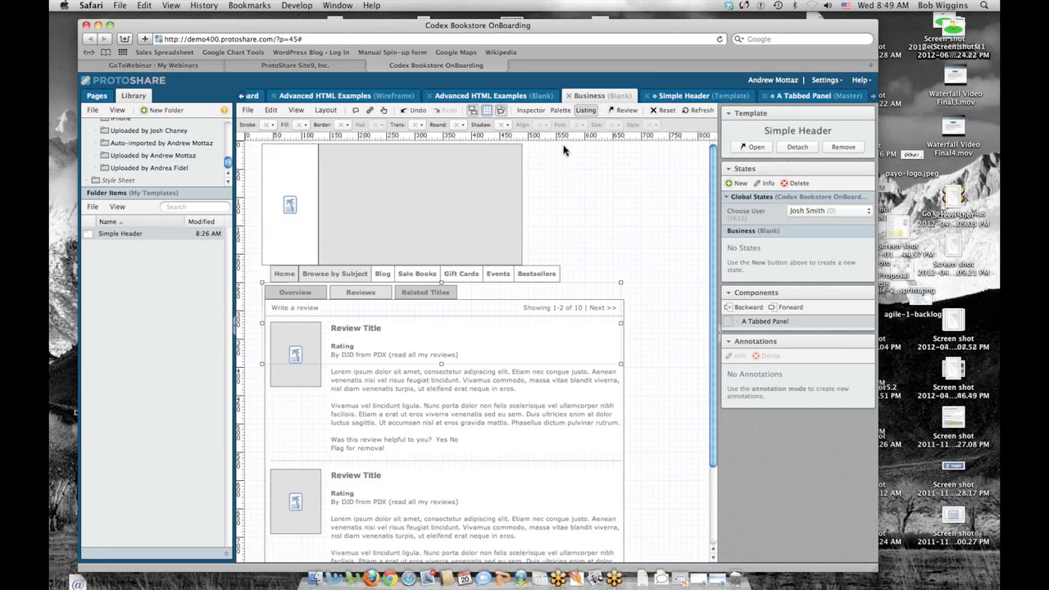
{"action": "left_click", "coordinate": [97, 96]}
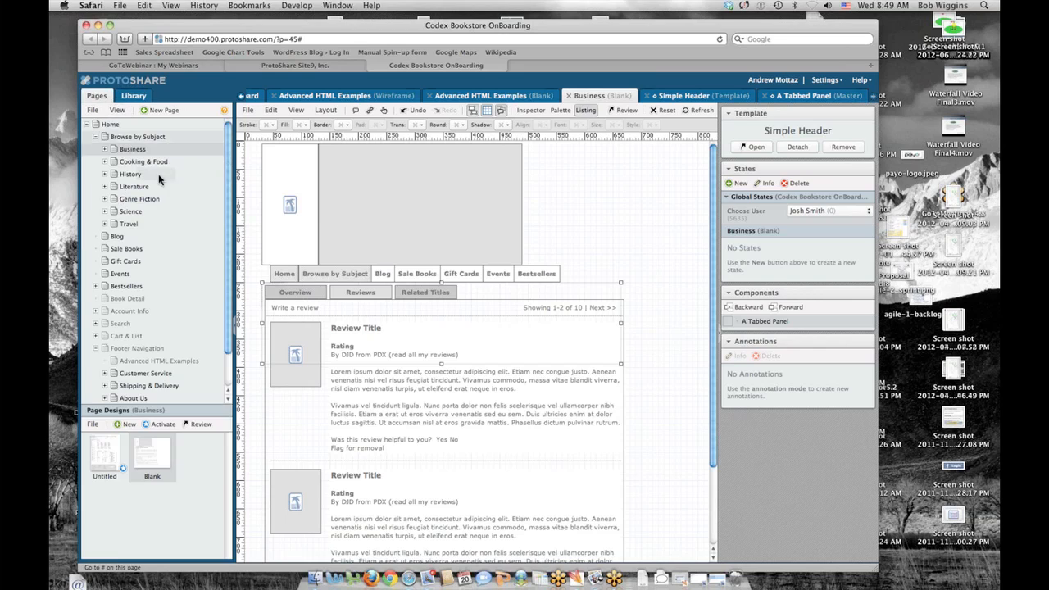
{"action": "left_click", "coordinate": [108, 126]}
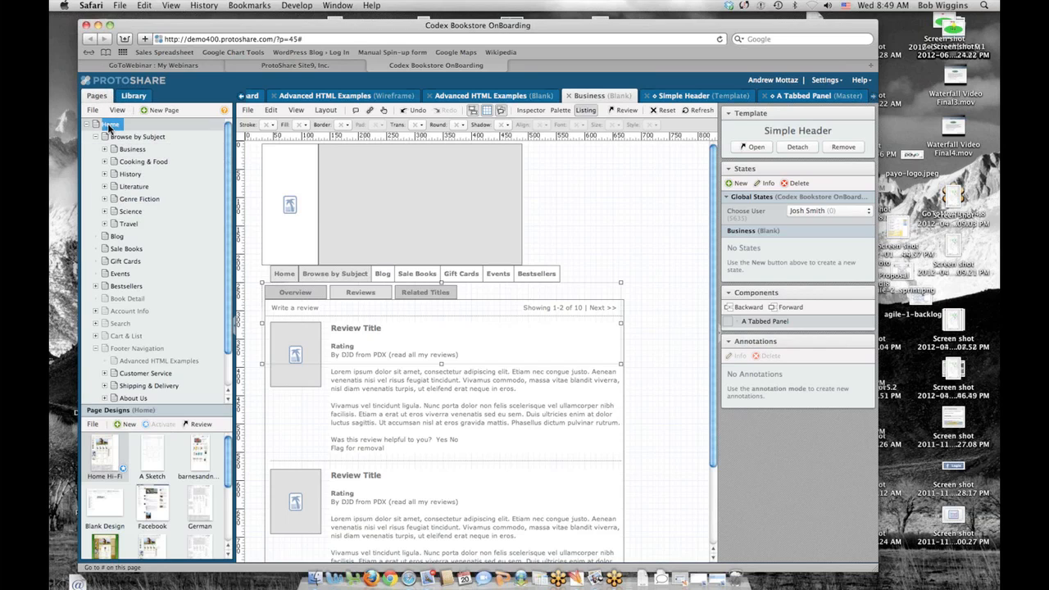
{"action": "double_click", "coordinate": [121, 456]}
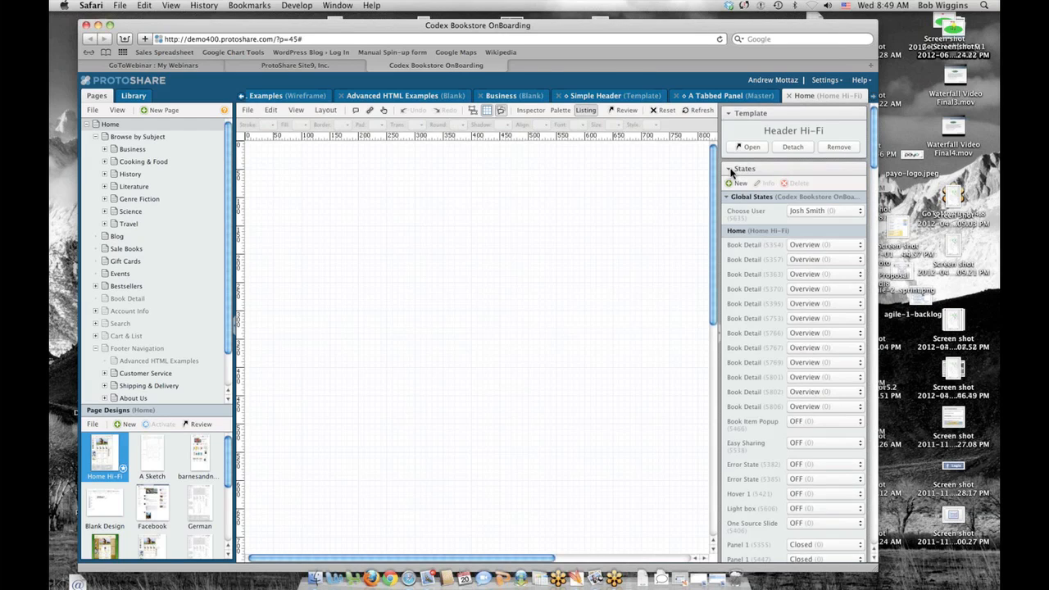
- Enlarge the browser window and locate the New Arrivals text, Horizontal Line and X text components of the Home Hi-Fi design
{"action": "scroll", "coordinate": [873, 188], "scroll_direction": "down", "scroll_amount": 1}
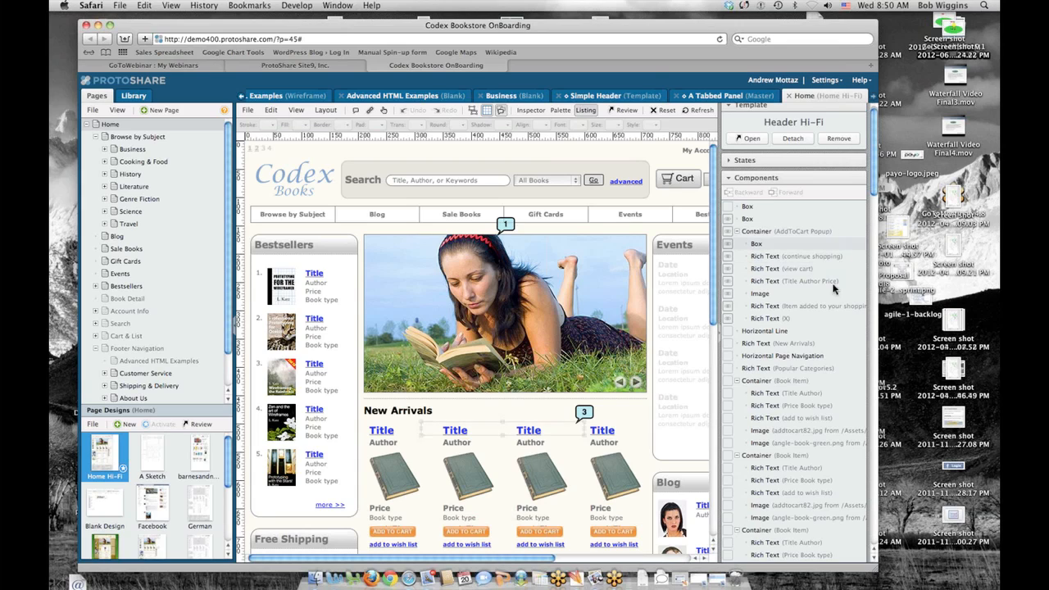
{"action": "left_click_drag", "start_coordinate": [875, 572], "coordinate": [926, 582]}
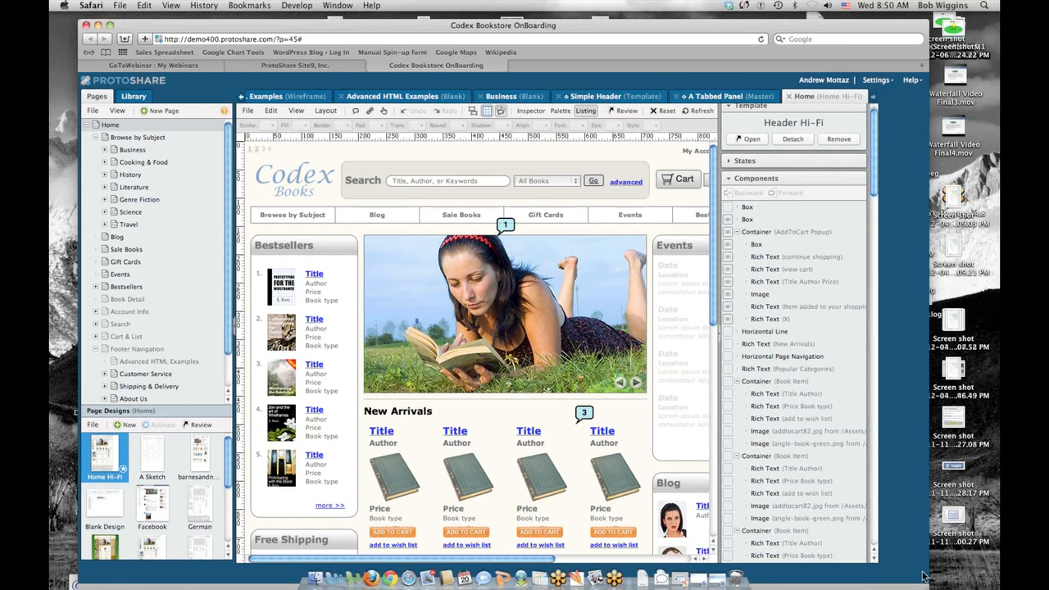
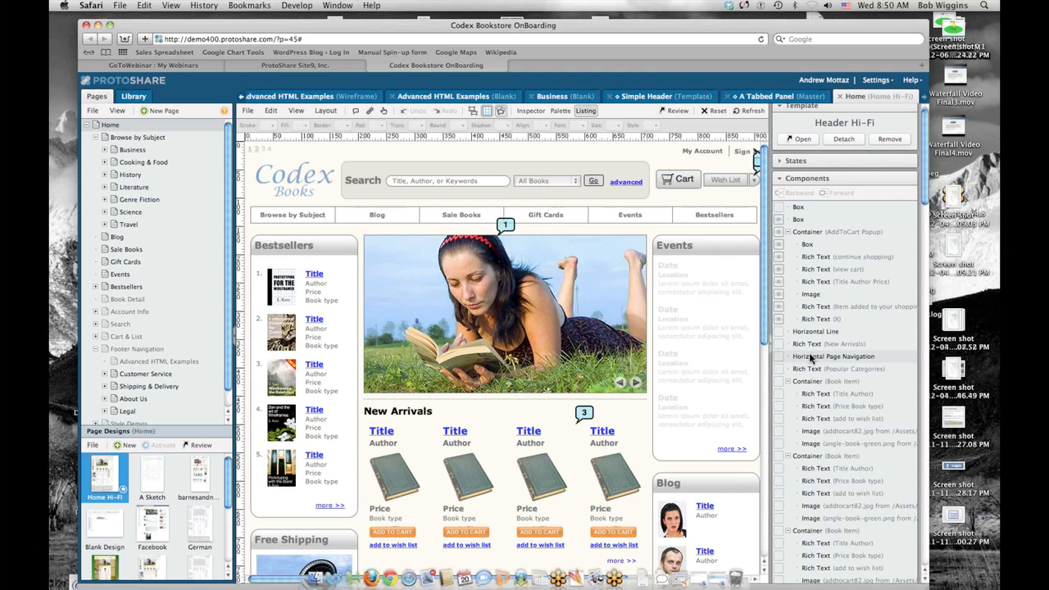
{"action": "left_click", "coordinate": [809, 344]}
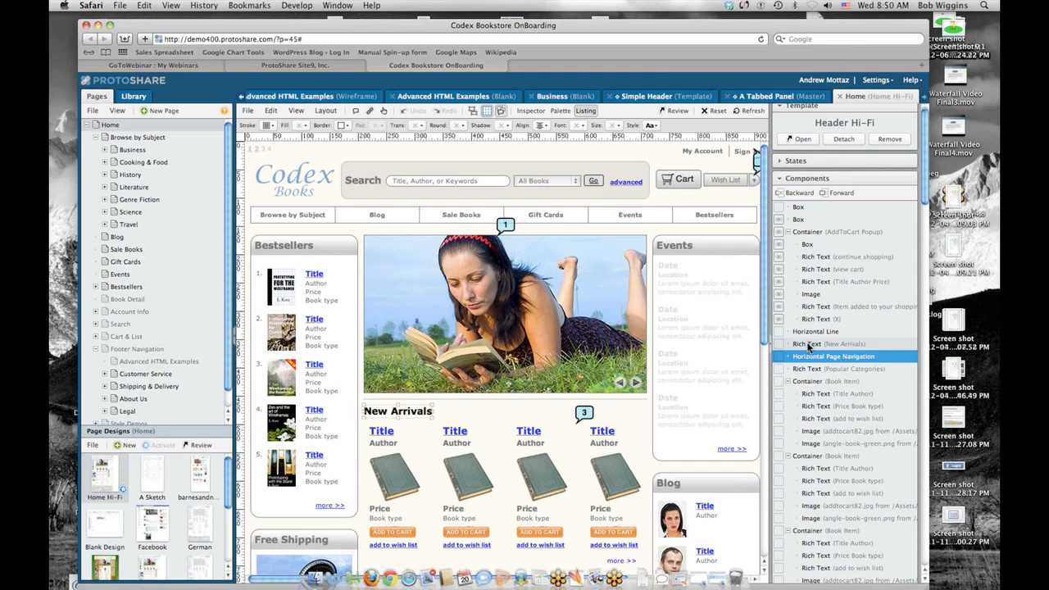
{"action": "left_click", "coordinate": [808, 331]}
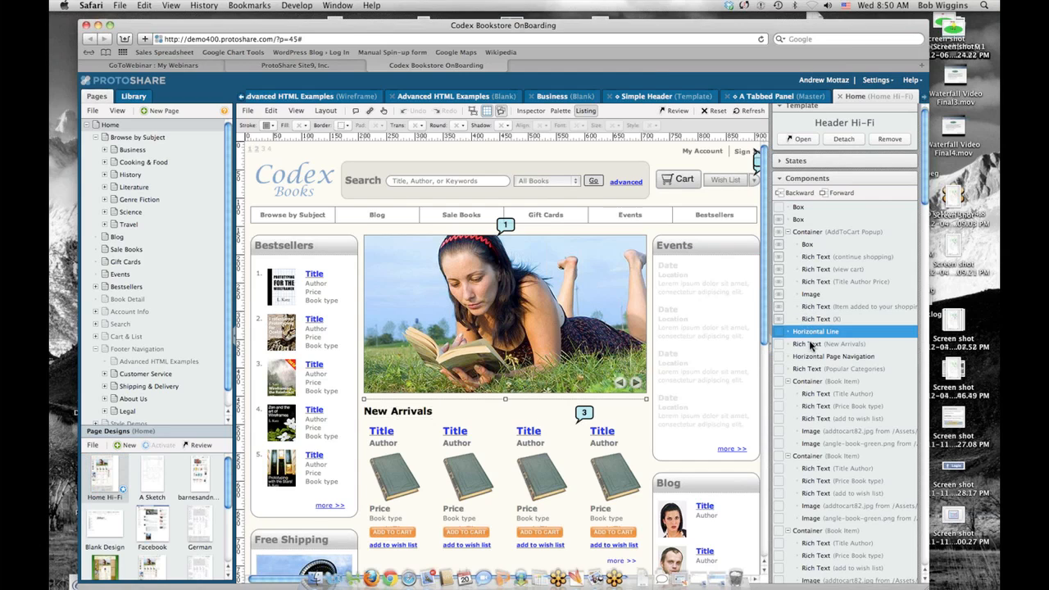
{"action": "left_click", "coordinate": [812, 320]}
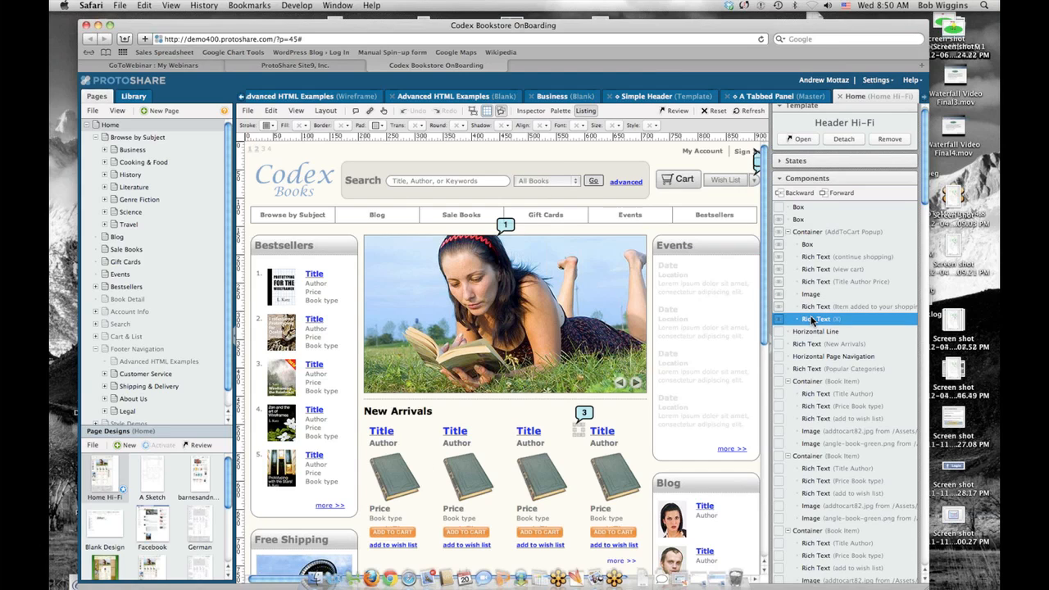
- Check the properties of the X text, and add the popup's Box, its Title Author Price text and two Book Item containers to the selection
{"action": "double_click", "coordinate": [811, 320]}
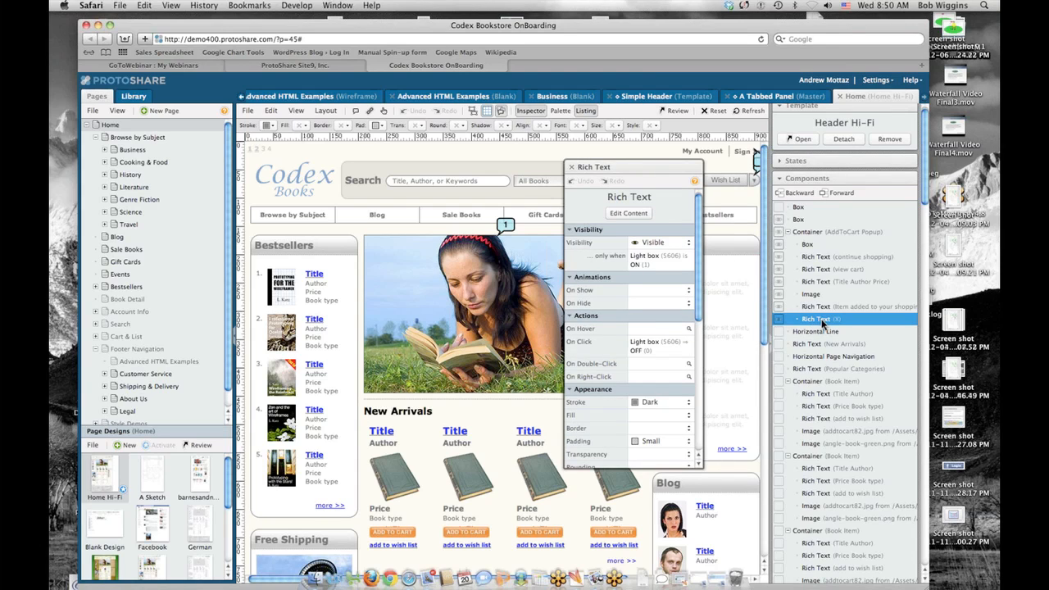
{"action": "left_click", "coordinate": [571, 168]}
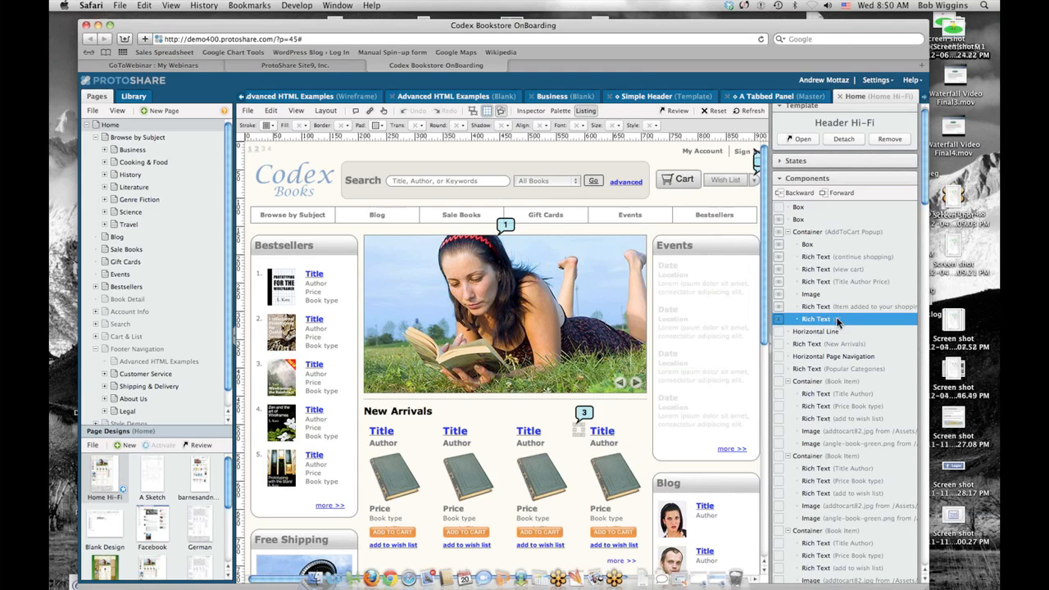
{"action": "left_click", "coordinate": [808, 244], "text": "super"}
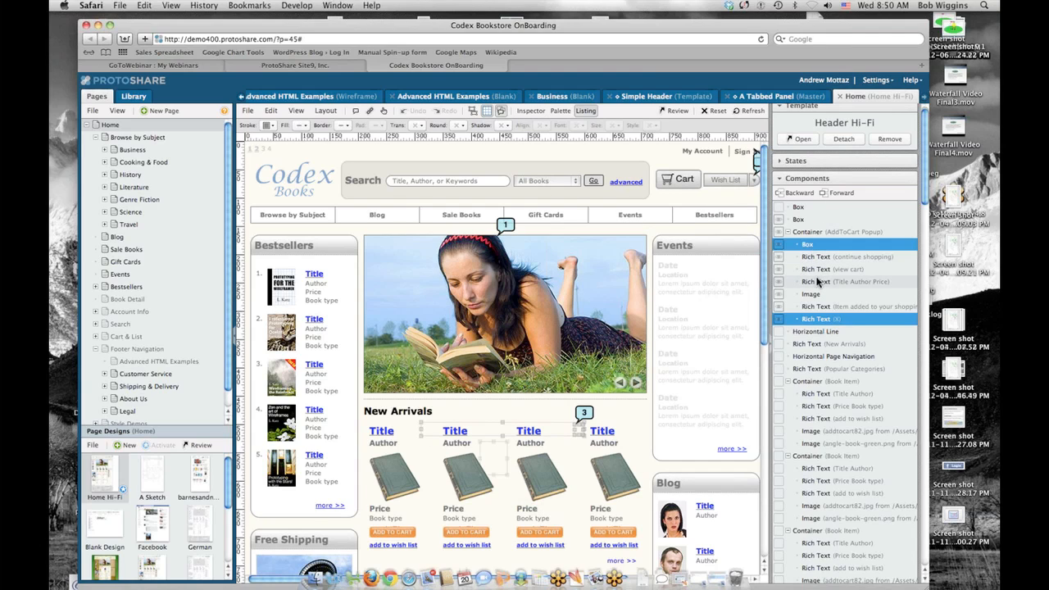
{"action": "left_click", "coordinate": [817, 284], "text": "super"}
{"action": "left_click", "coordinate": [809, 381], "text": "super"}
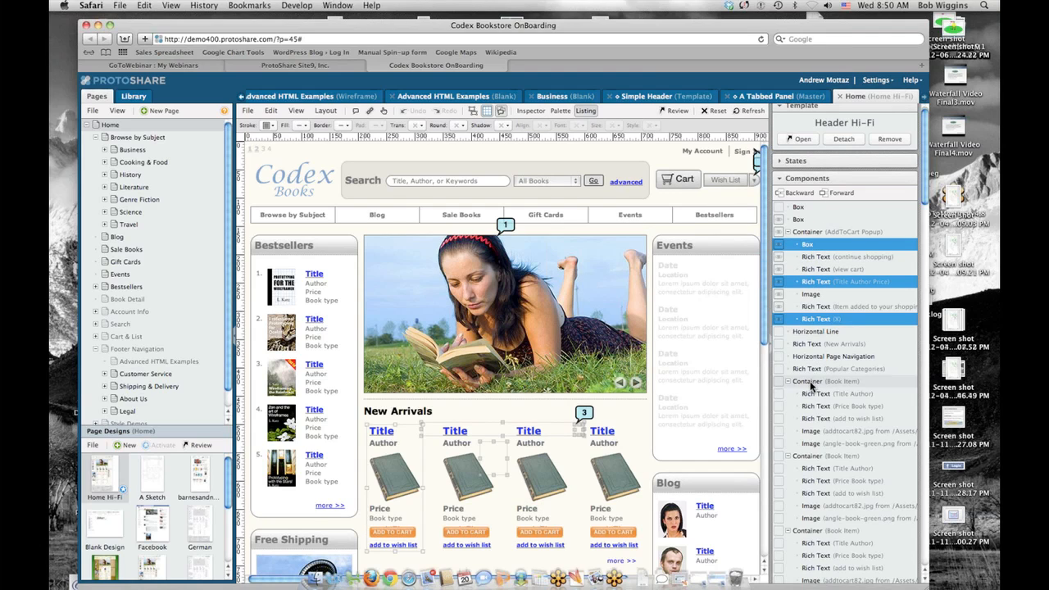
{"action": "left_click", "coordinate": [820, 456], "text": "super"}
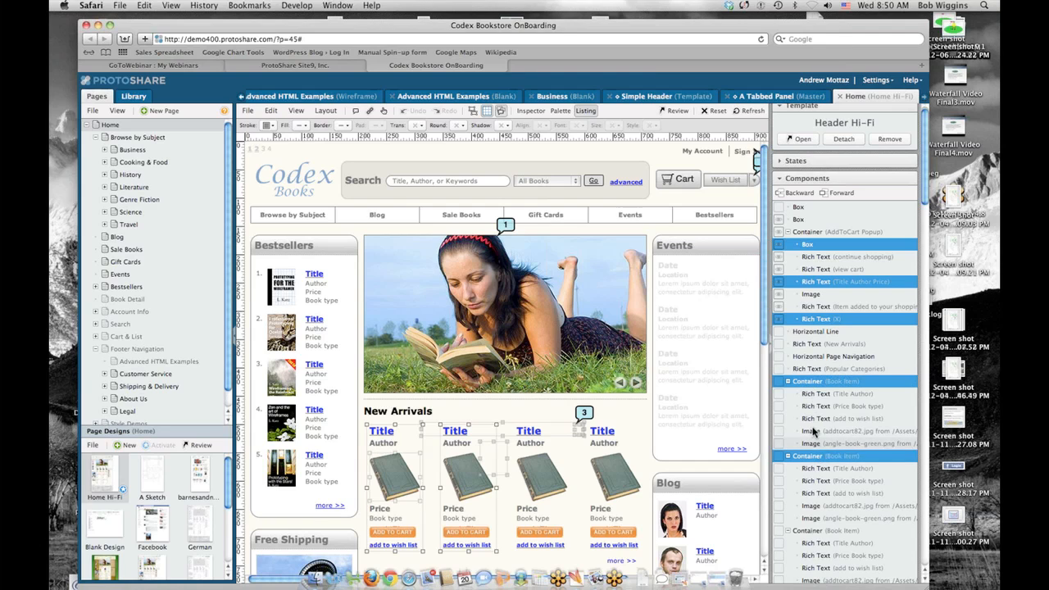
- Open Advanced HTML Examples (Blank) and set the X position of both the unnamed container and the Facebook container to 75
{"action": "left_click", "coordinate": [559, 100]}
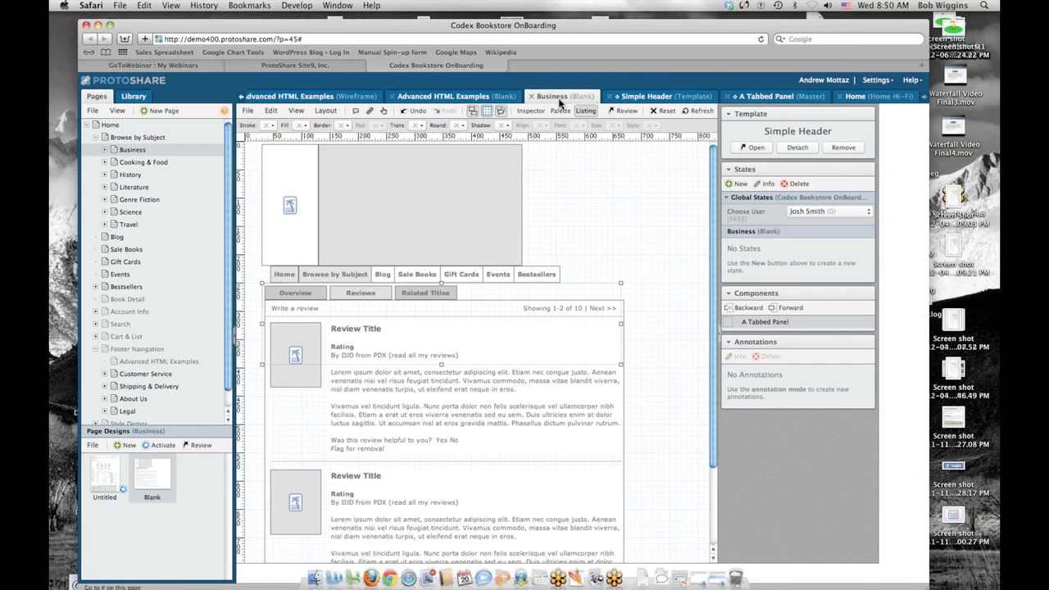
{"action": "left_click", "coordinate": [457, 98]}
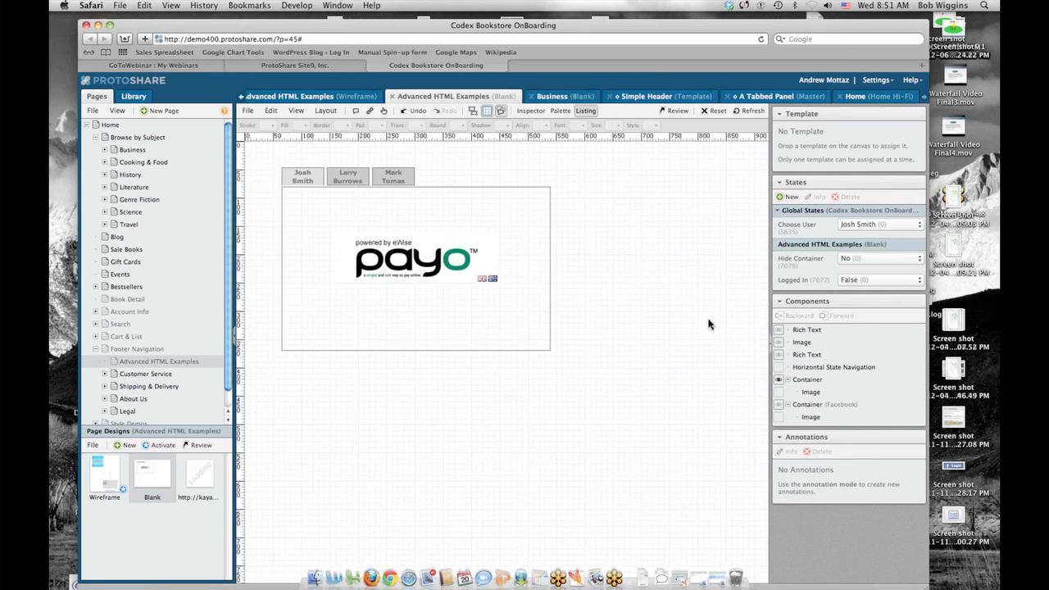
{"action": "double_click", "coordinate": [804, 378]}
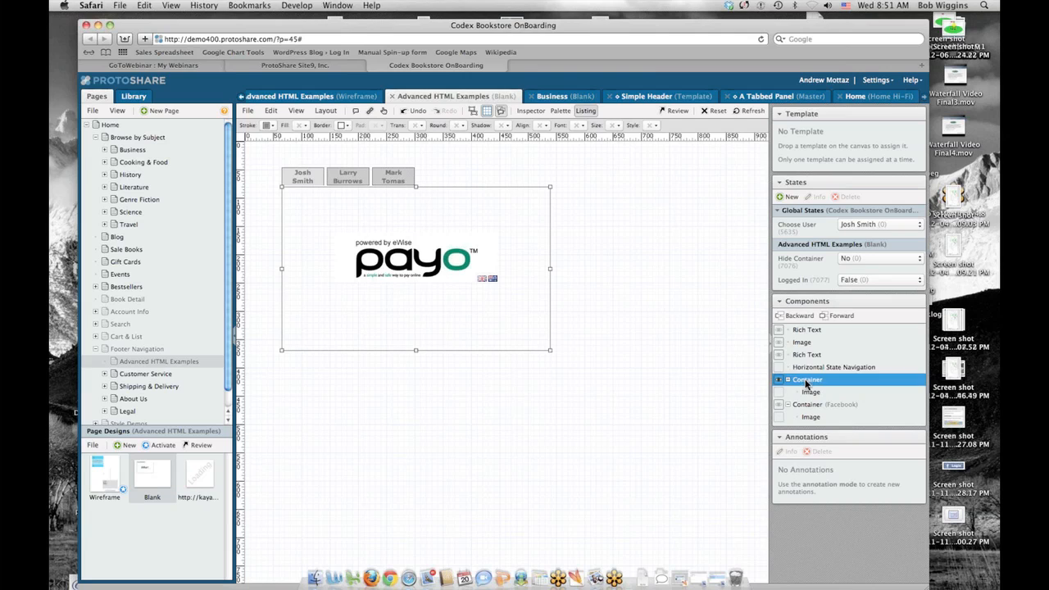
{"action": "scroll", "coordinate": [697, 301], "scroll_direction": "down", "scroll_amount": 10}
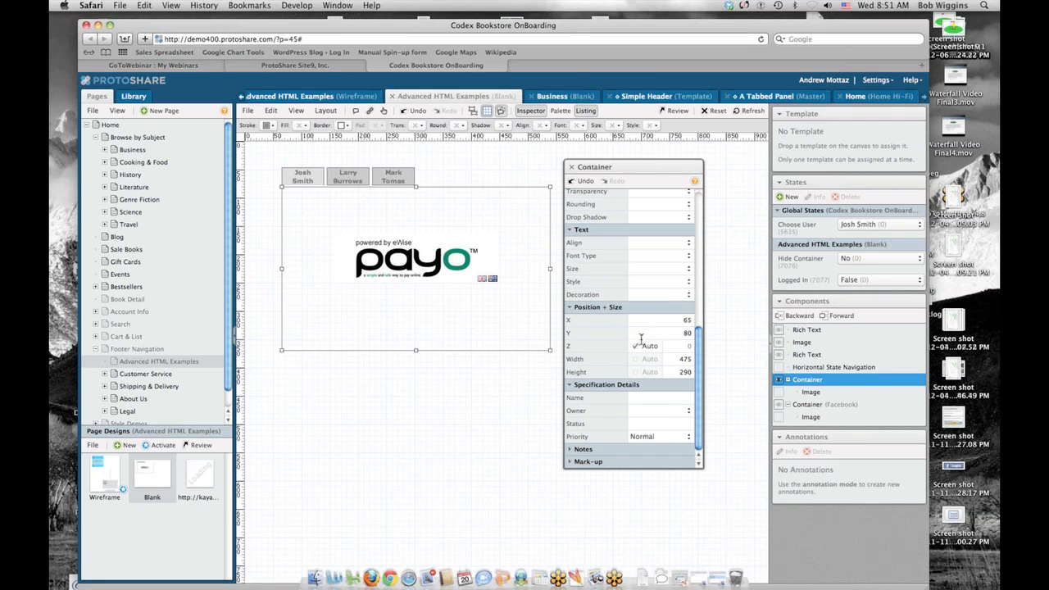
{"action": "left_click", "coordinate": [813, 405], "text": "shift"}
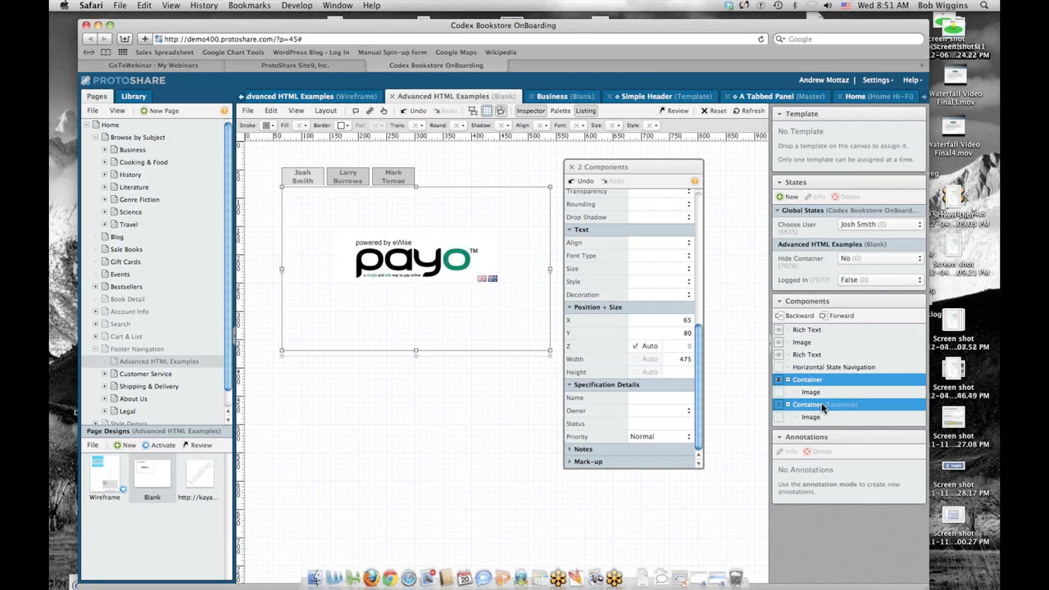
{"action": "left_click", "coordinate": [679, 321]}
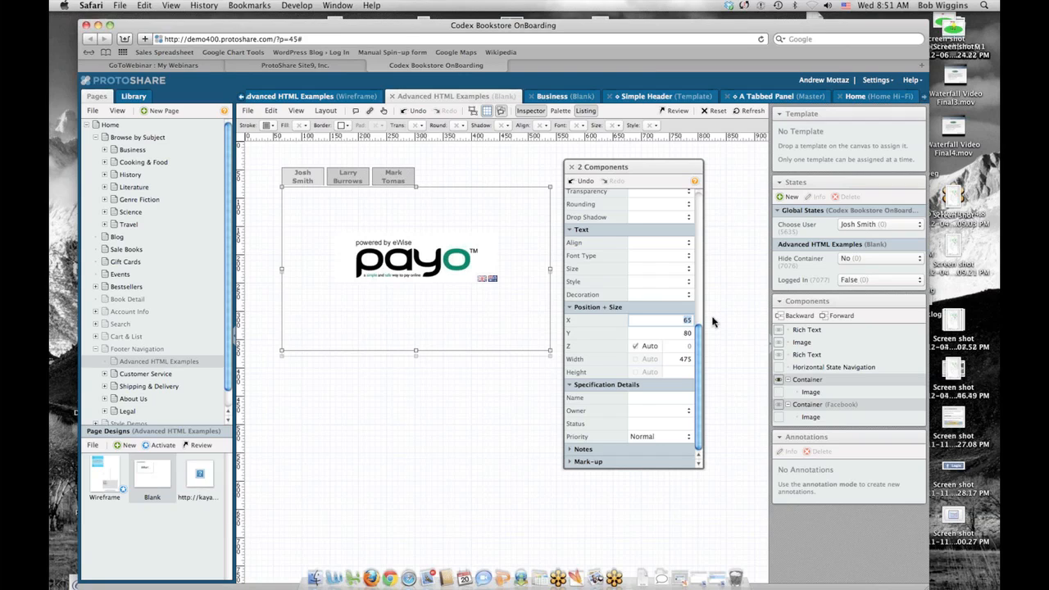
{"action": "key", "text": "Return"}
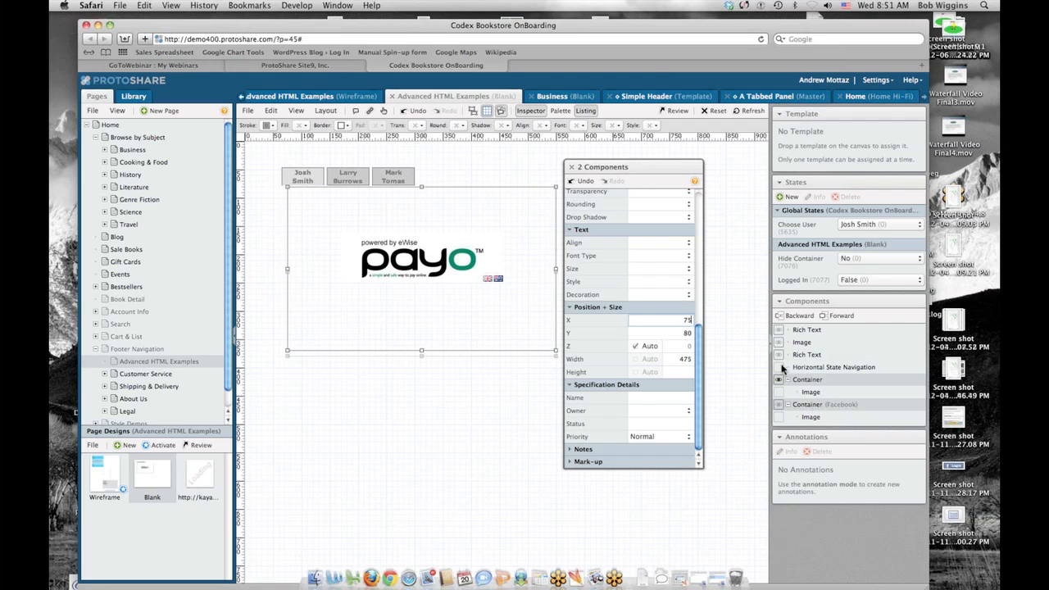
{"action": "left_click", "coordinate": [571, 168]}
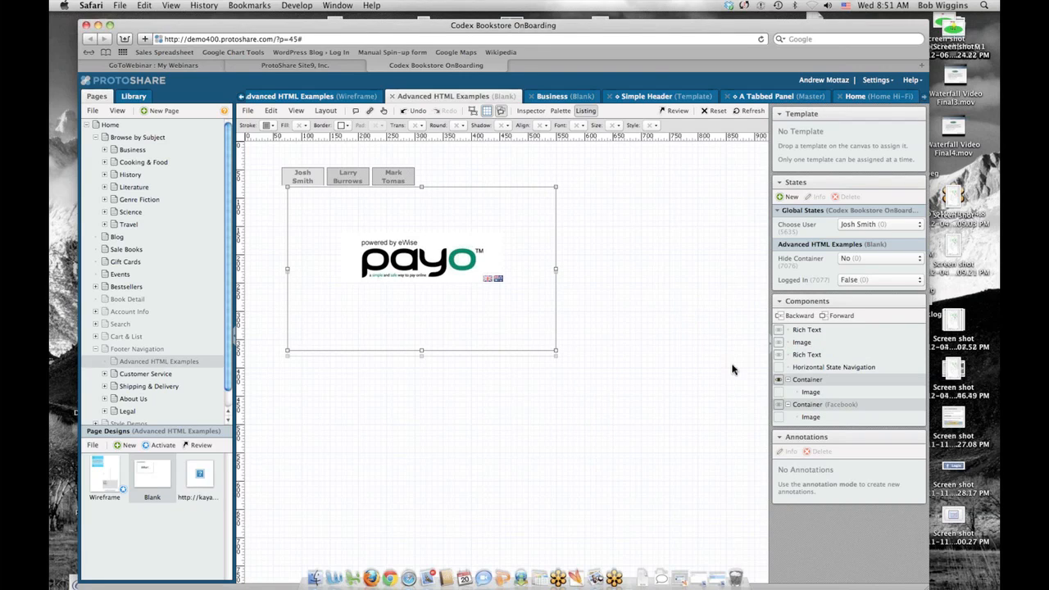
- Move the payo image out of its container onto the blank canvas and back inside, twice
{"action": "left_click", "coordinate": [810, 394]}
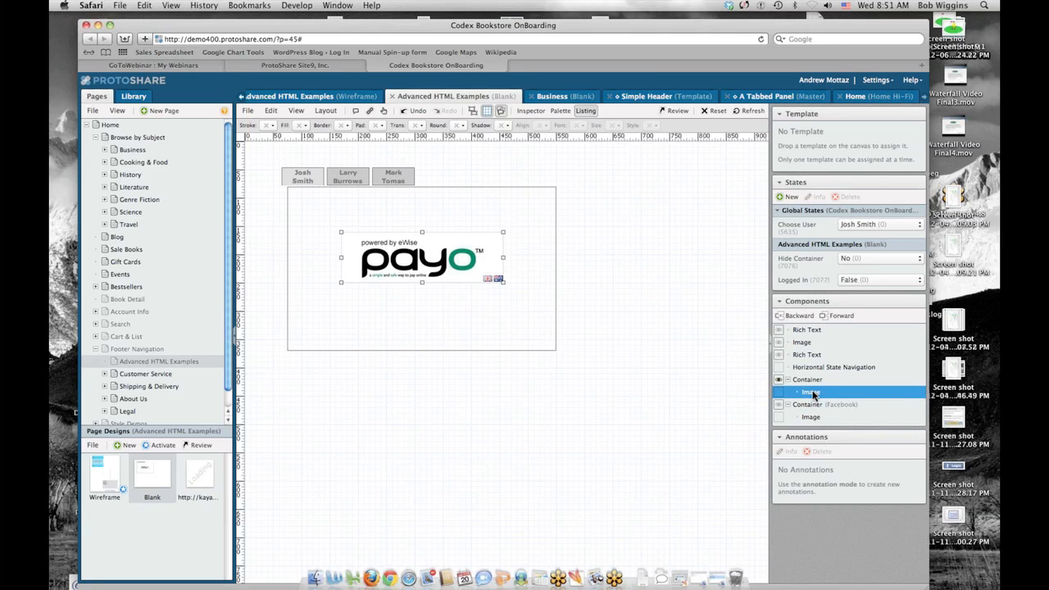
{"action": "left_click_drag", "start_coordinate": [814, 394], "coordinate": [450, 431]}
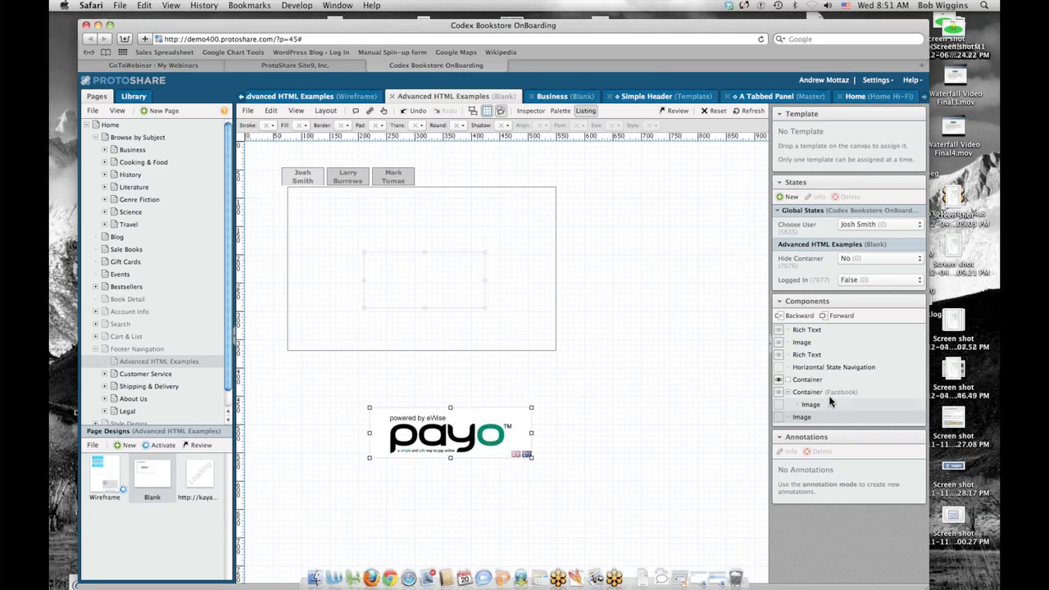
{"action": "left_click_drag", "start_coordinate": [460, 433], "coordinate": [421, 288]}
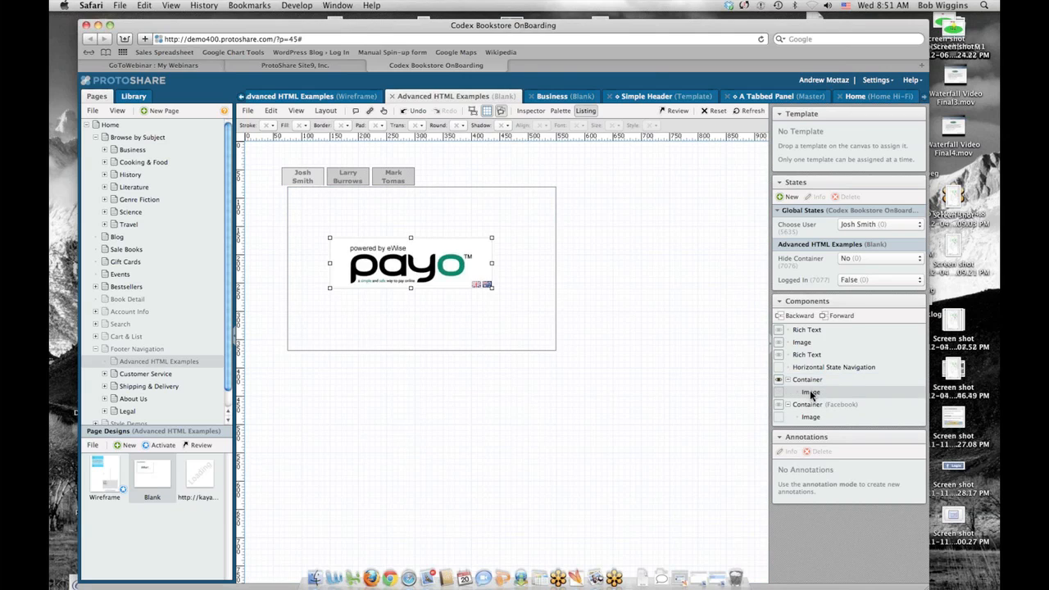
{"action": "left_click_drag", "start_coordinate": [811, 394], "coordinate": [443, 430]}
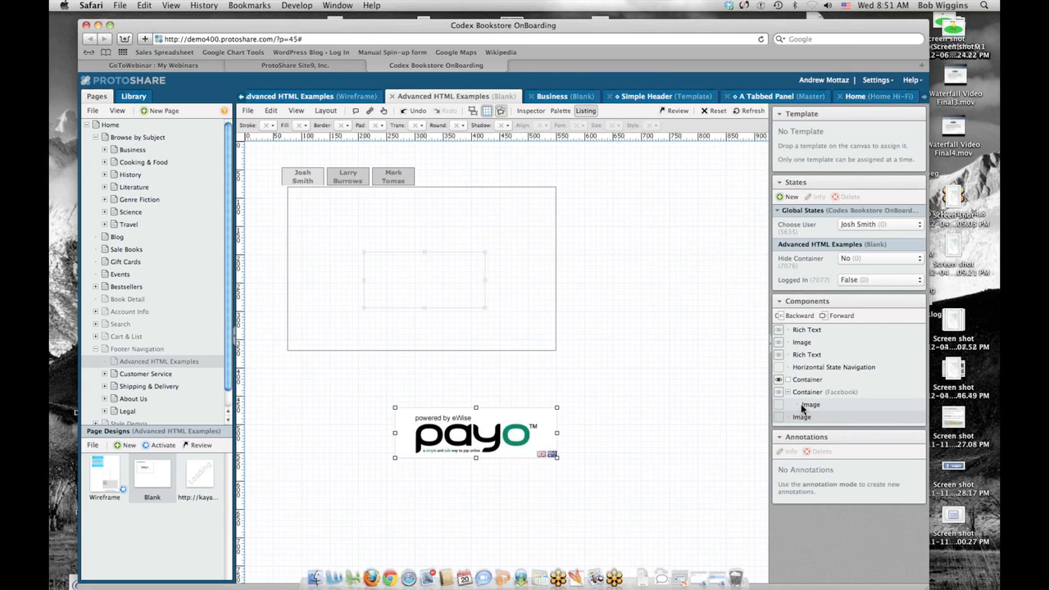
{"action": "key", "text": "super+z"}
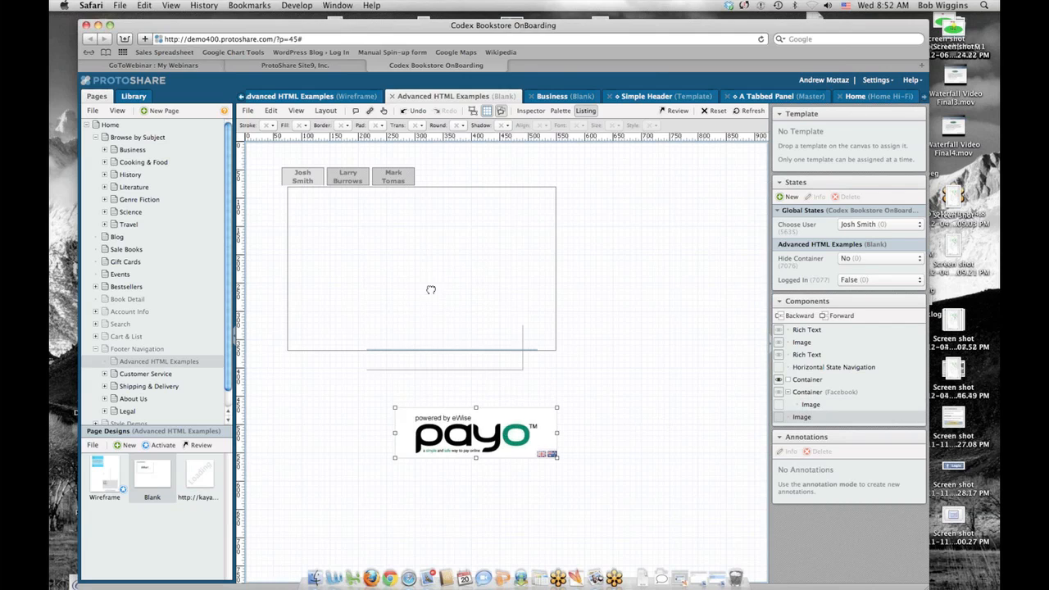
- Move the Facebook container's login image into the unnamed container through the component listing, and return it to the Facebook container
{"action": "left_click", "coordinate": [805, 418]}
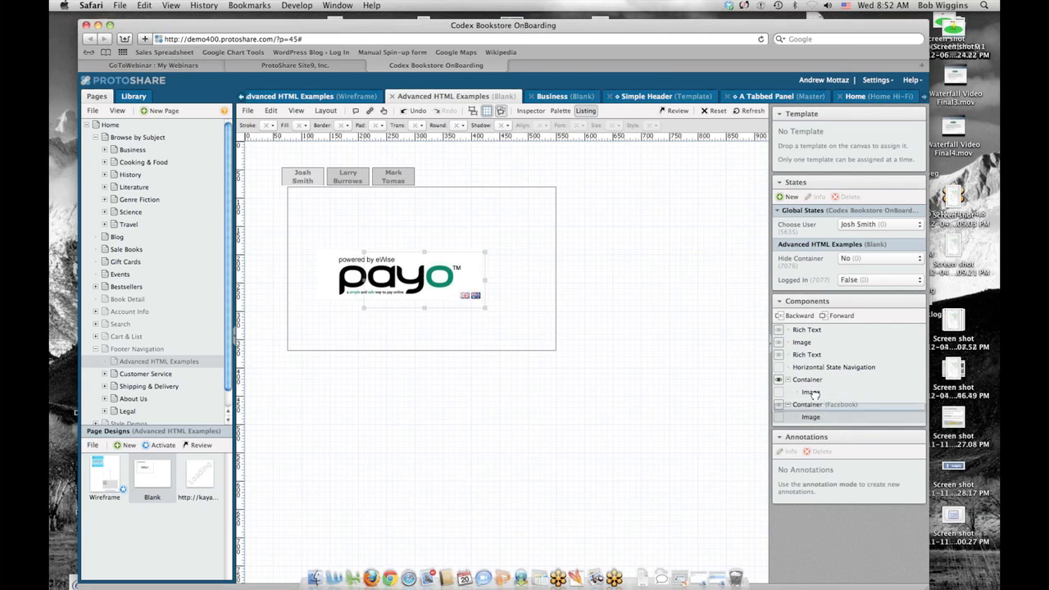
{"action": "left_click_drag", "start_coordinate": [813, 382], "coordinate": [814, 383]}
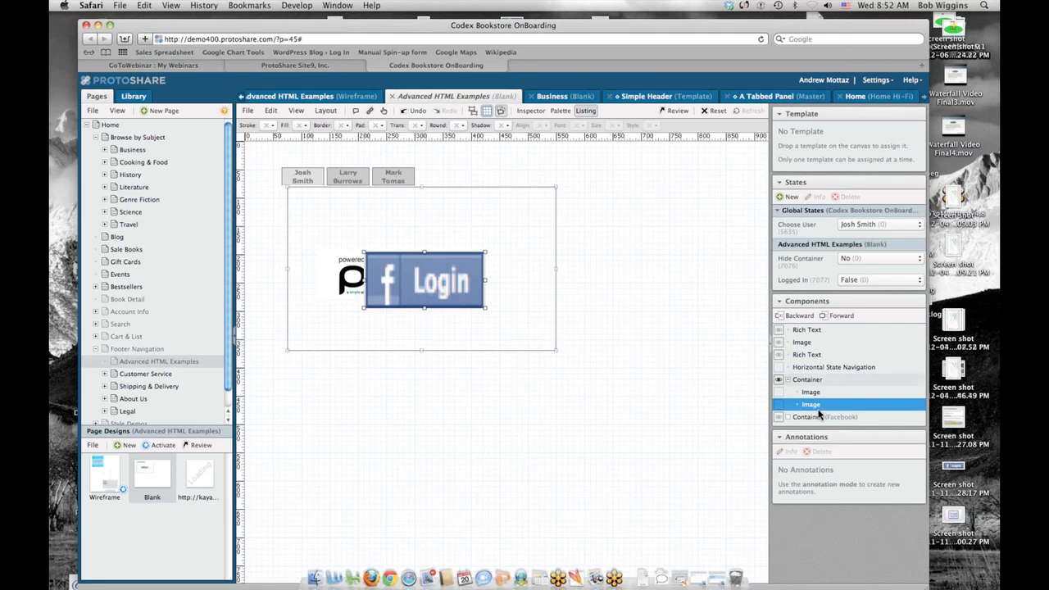
{"action": "left_click", "coordinate": [807, 405]}
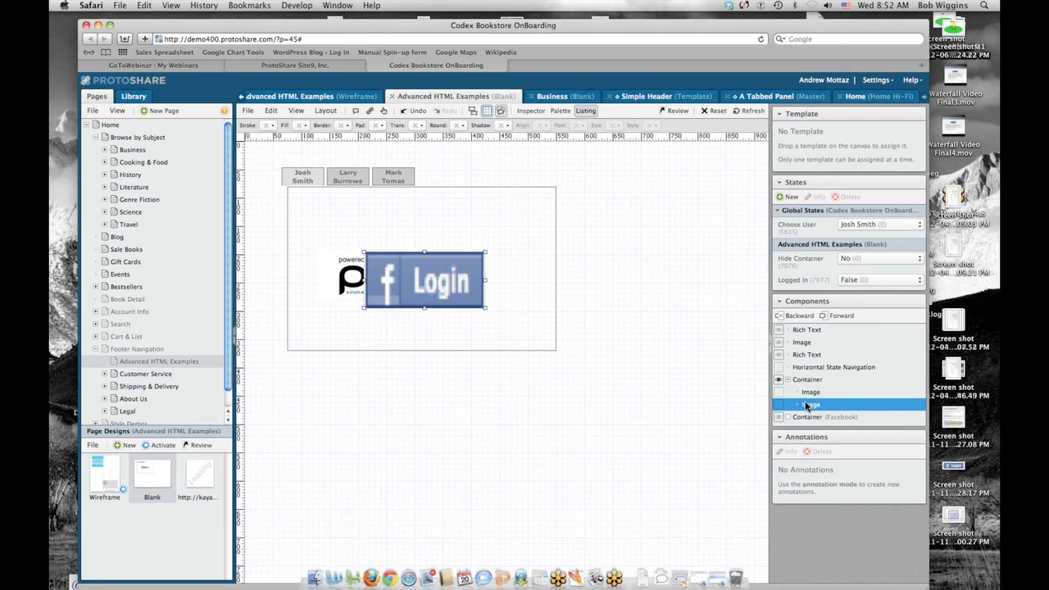
{"action": "left_click_drag", "start_coordinate": [808, 406], "coordinate": [807, 417]}
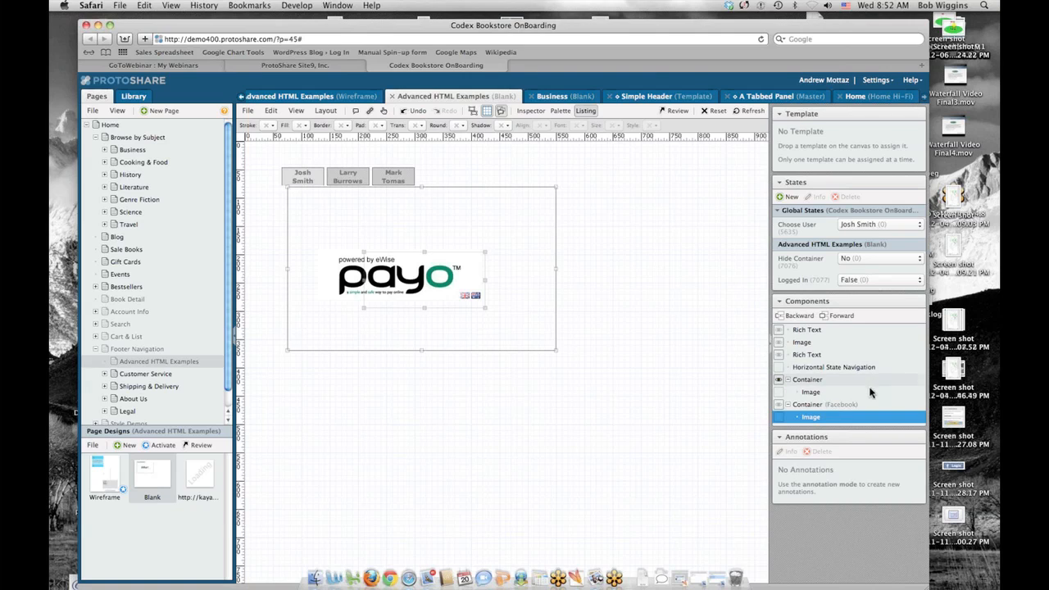
{"action": "left_click", "coordinate": [813, 392]}
{"action": "right_click", "coordinate": [812, 391]}
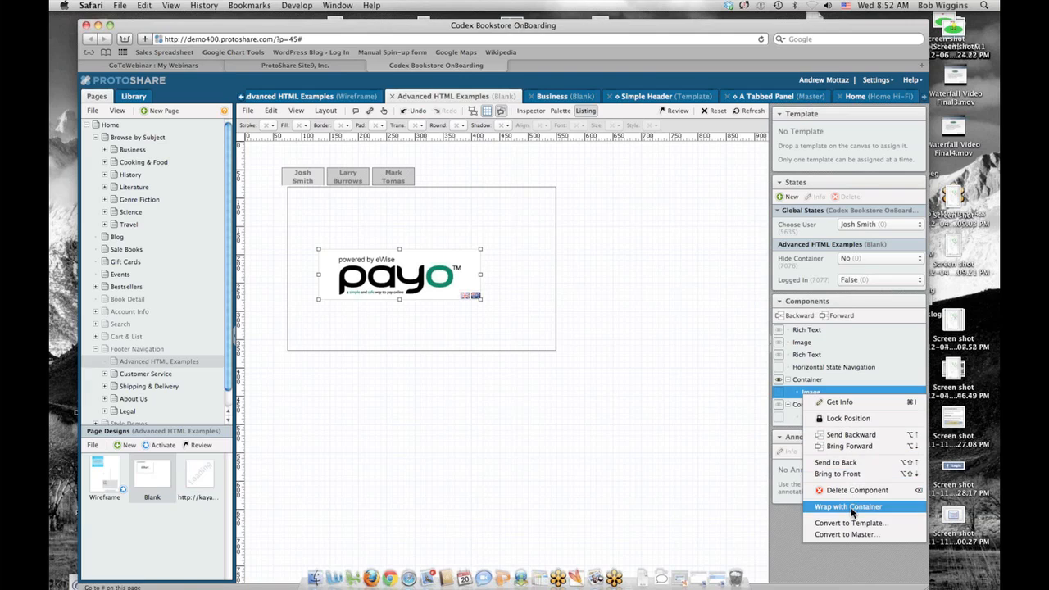
{"action": "left_click", "coordinate": [680, 434]}
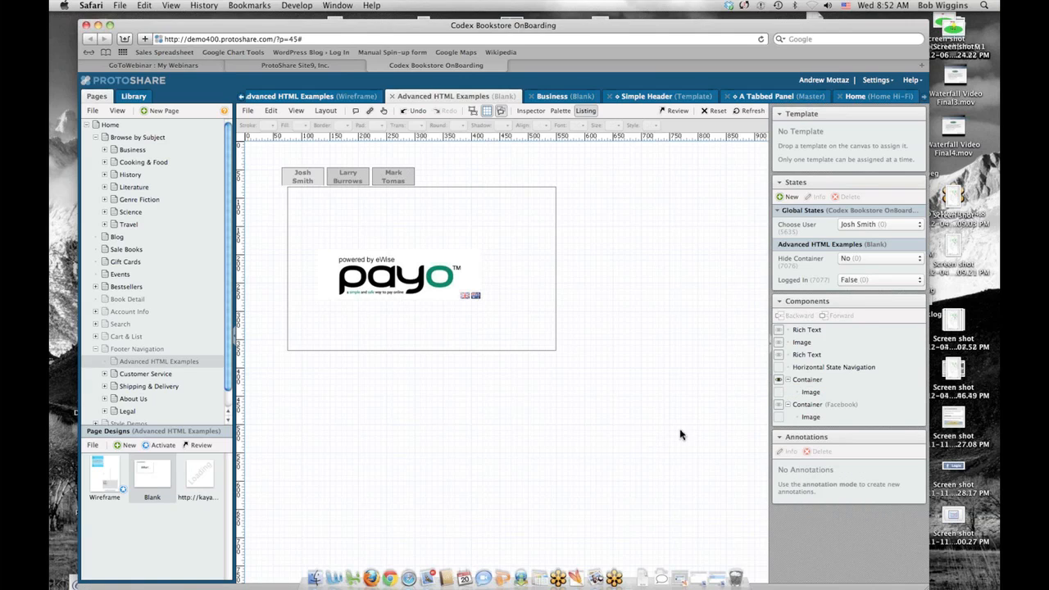
- Look at the Business design and the A Tabbed Panel master, and open the Simple Header template
{"action": "left_click", "coordinate": [565, 96]}
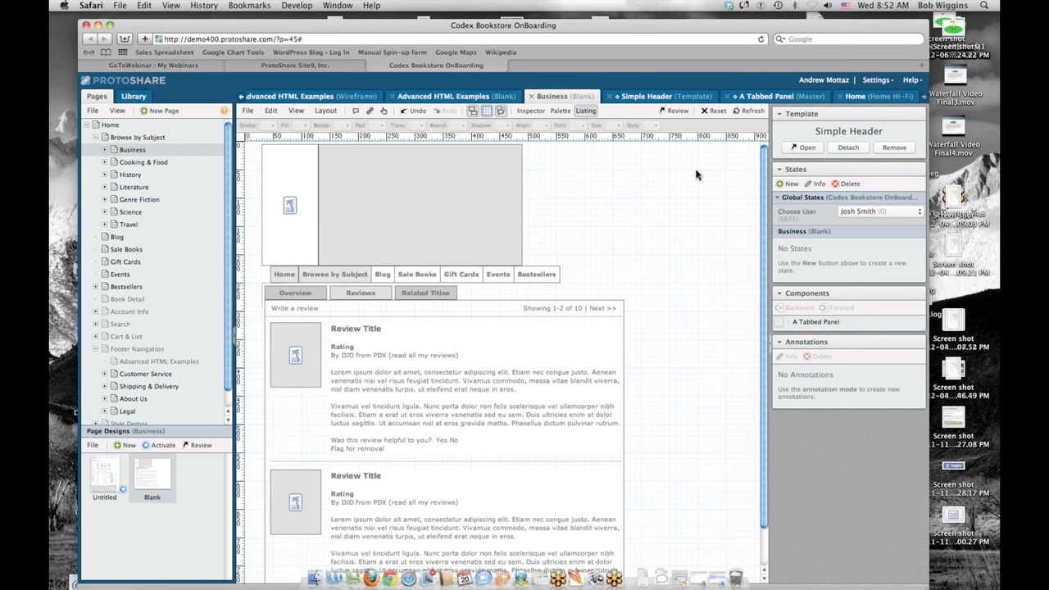
{"action": "left_click", "coordinate": [792, 98]}
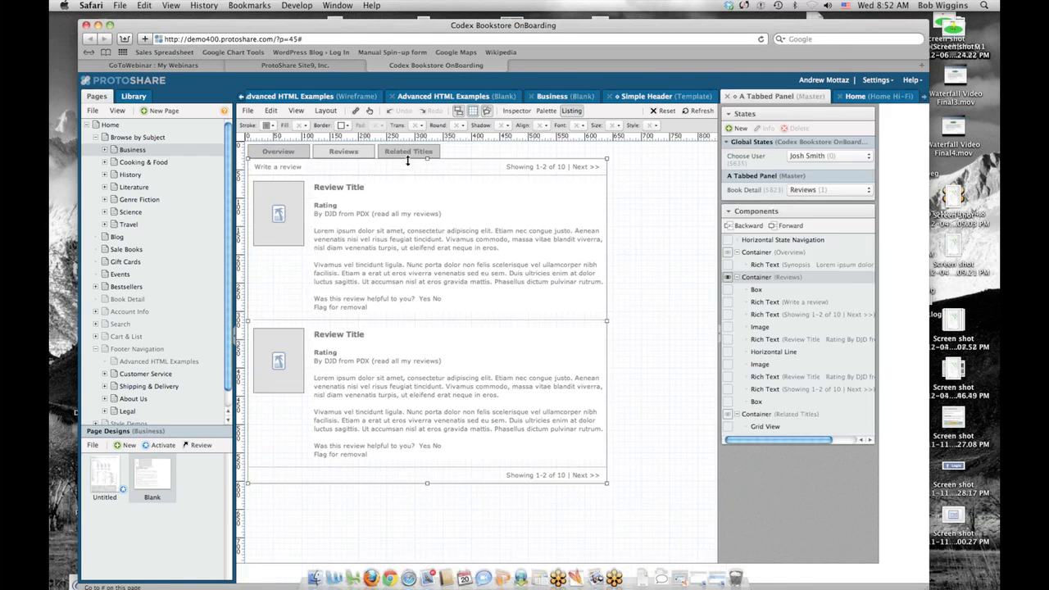
{"action": "left_click", "coordinate": [669, 98]}
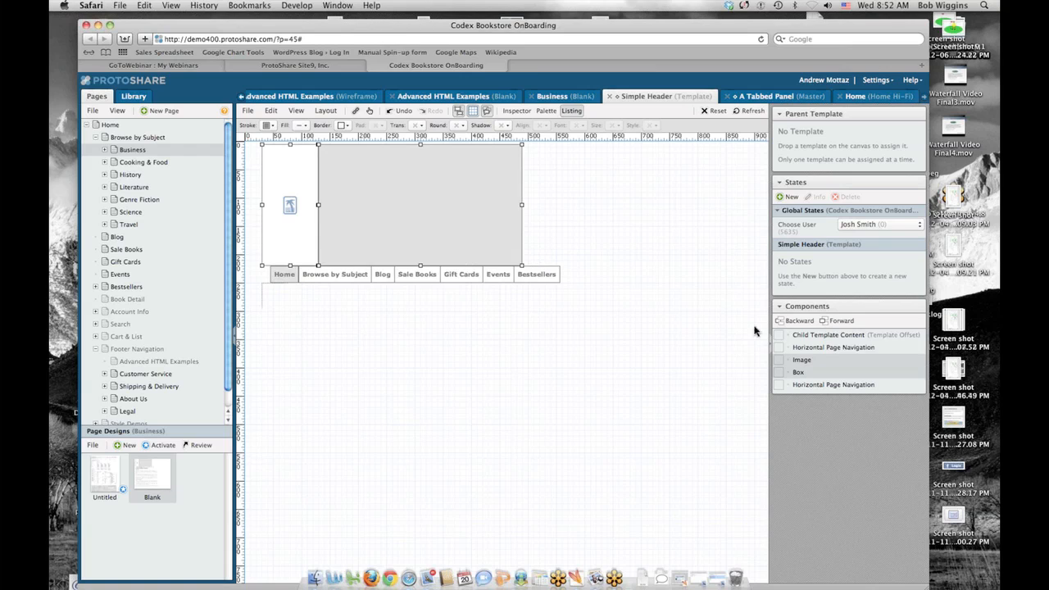
- Wrap the Simple Header template's Image and Box in one container, and unwrap that container's contents again
{"action": "right_click", "coordinate": [803, 365]}
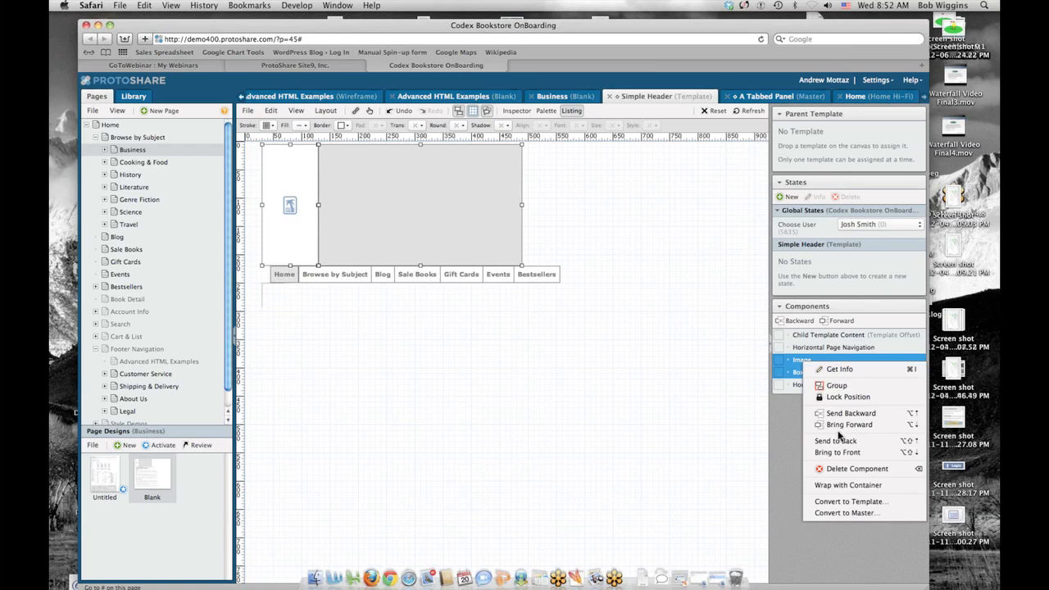
{"action": "left_click", "coordinate": [854, 486]}
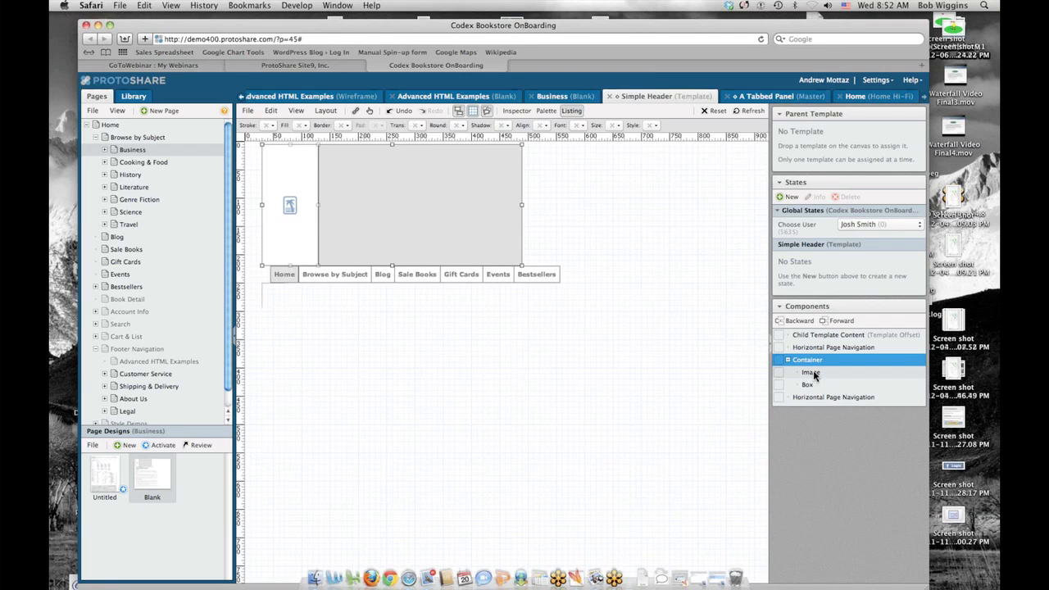
{"action": "right_click", "coordinate": [813, 364]}
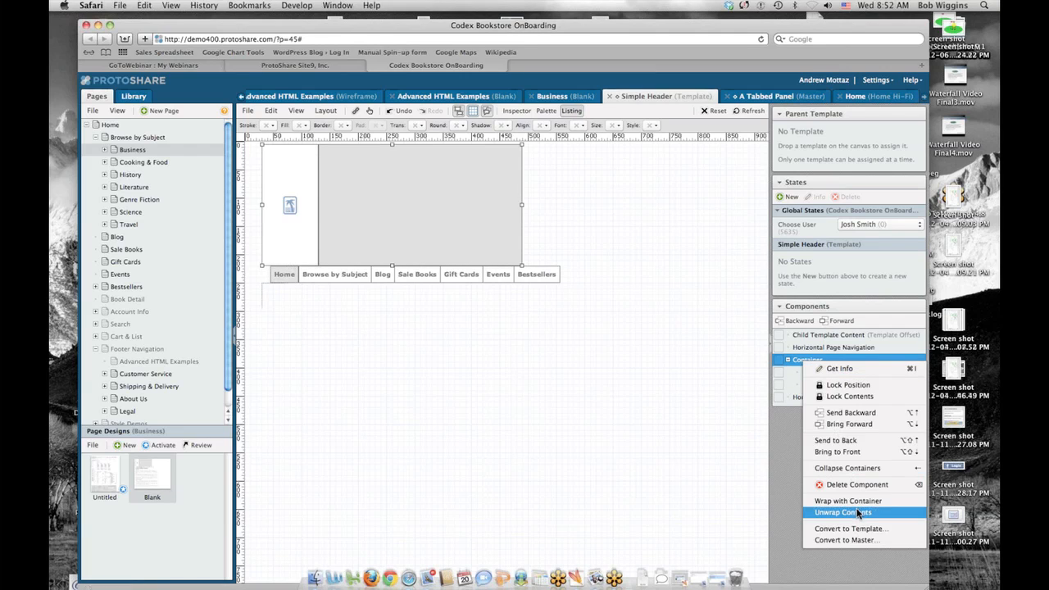
{"action": "left_click", "coordinate": [857, 513]}
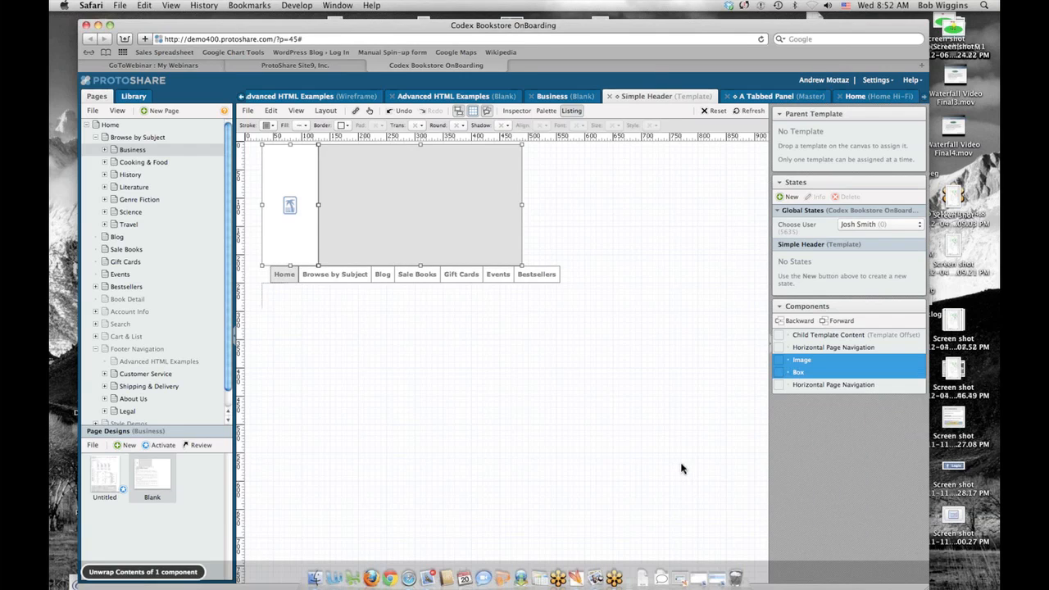
- Send the last-listed Horizontal Page Navigation backward past the other components, and bring it forward to sit just above Image in the listing
{"action": "left_click", "coordinate": [814, 385]}
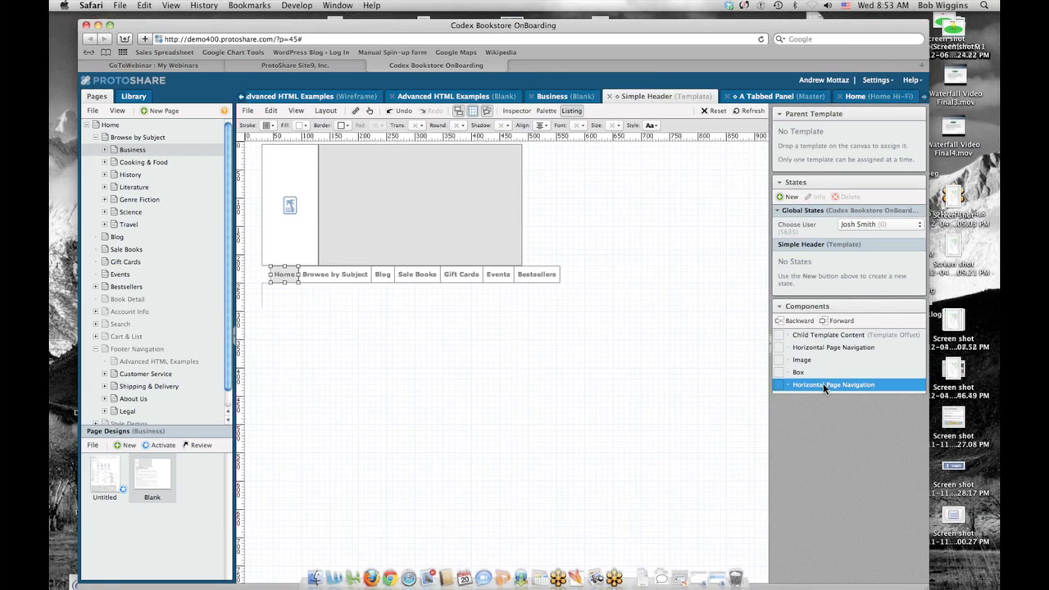
{"action": "left_click", "coordinate": [793, 321]}
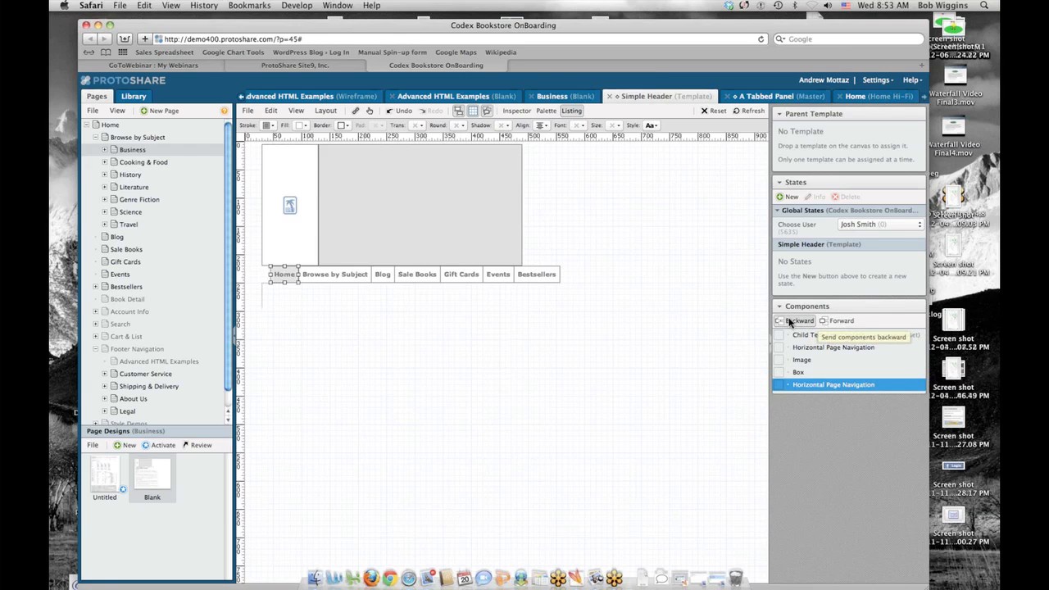
{"action": "left_click", "coordinate": [793, 322]}
{"action": "left_click", "coordinate": [793, 322]}
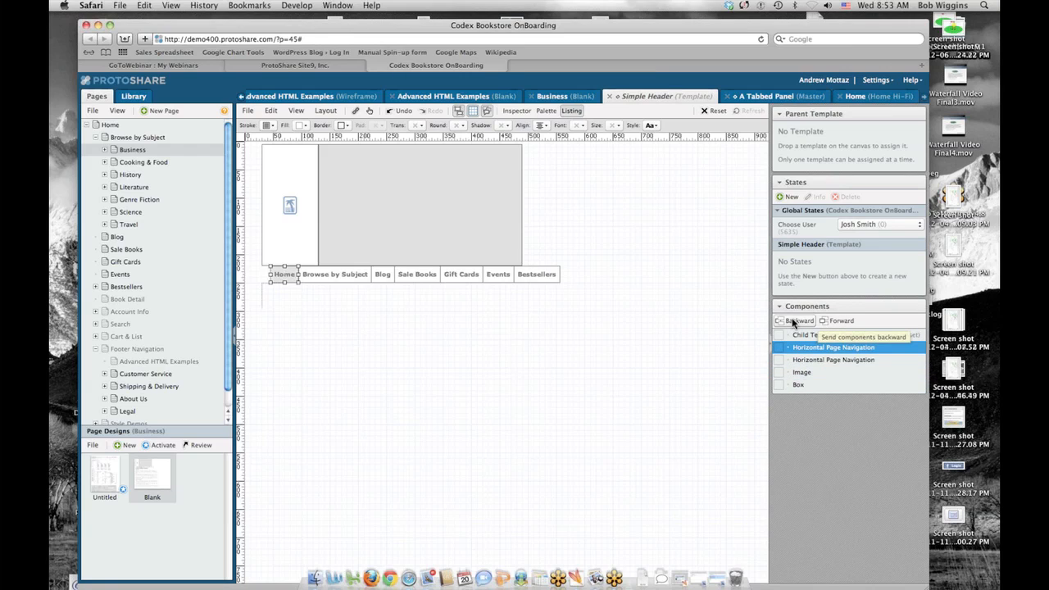
{"action": "left_click", "coordinate": [793, 321]}
{"action": "left_click", "coordinate": [835, 320]}
{"action": "left_click", "coordinate": [836, 320]}
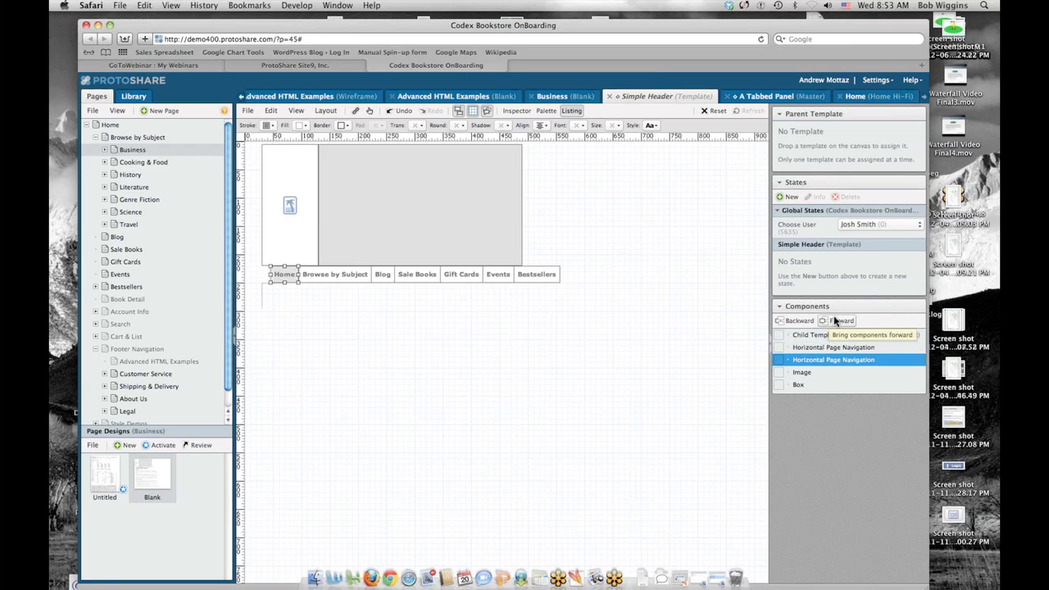
- Bring the selected Horizontal Page Navigation one level further forward, between Image and Box in the listing
{"action": "left_click", "coordinate": [835, 320]}
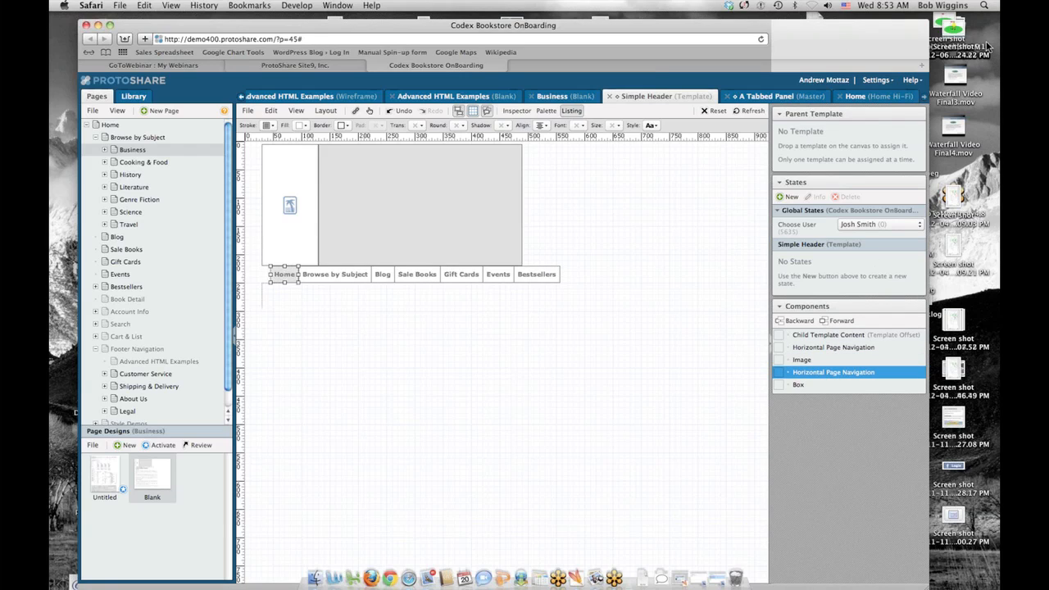
{"action": "left_click", "coordinate": [713, 214]}
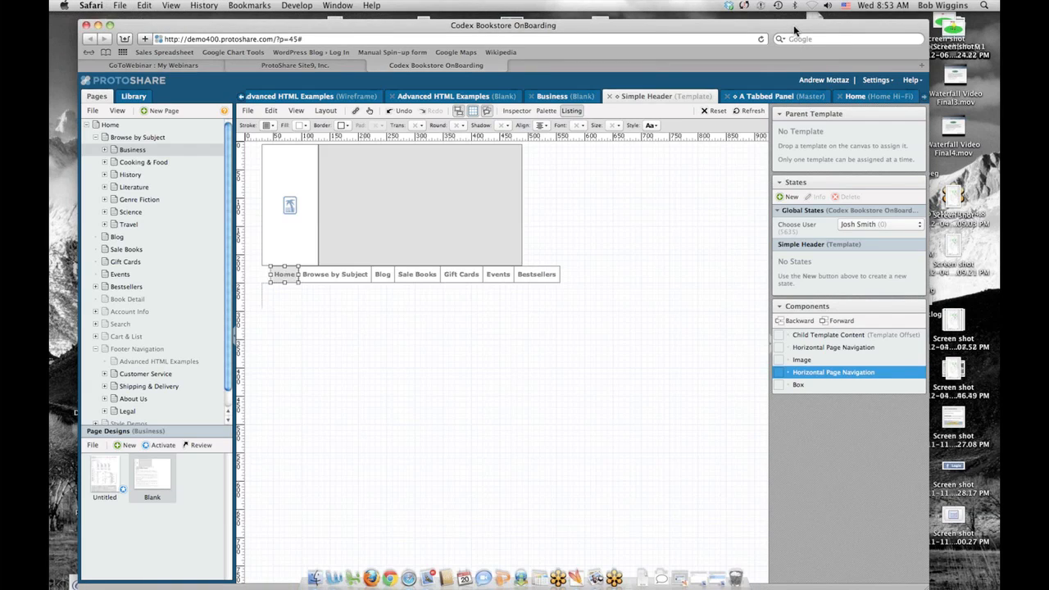
- Add the golfer screenshot from the desktop to the Simple Header template and position it directly below the page navigation
{"action": "left_click_drag", "start_coordinate": [781, 24], "coordinate": [768, 18]}
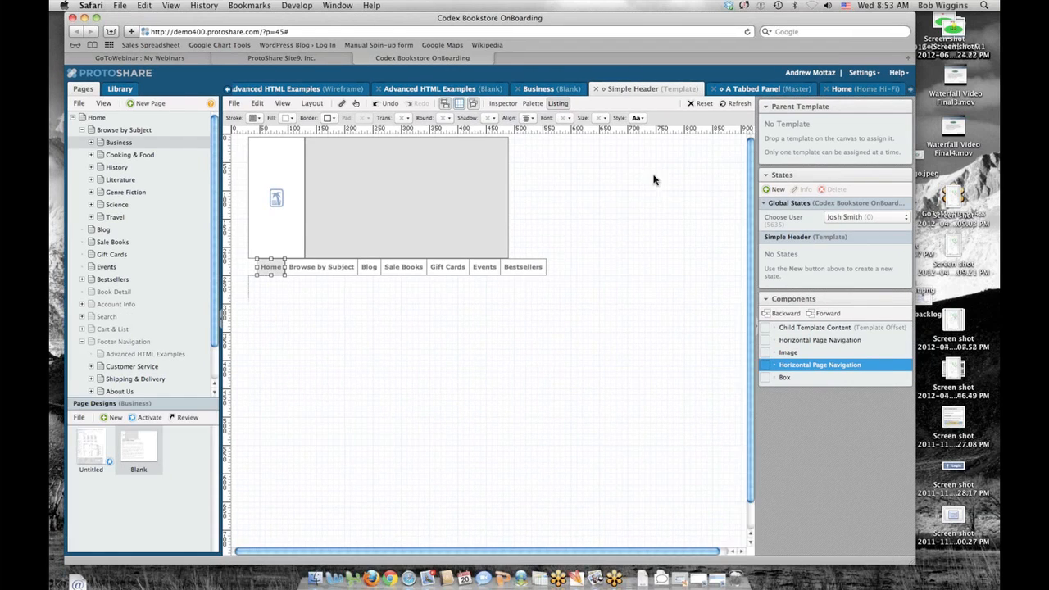
{"action": "left_click_drag", "start_coordinate": [956, 36], "coordinate": [320, 331]}
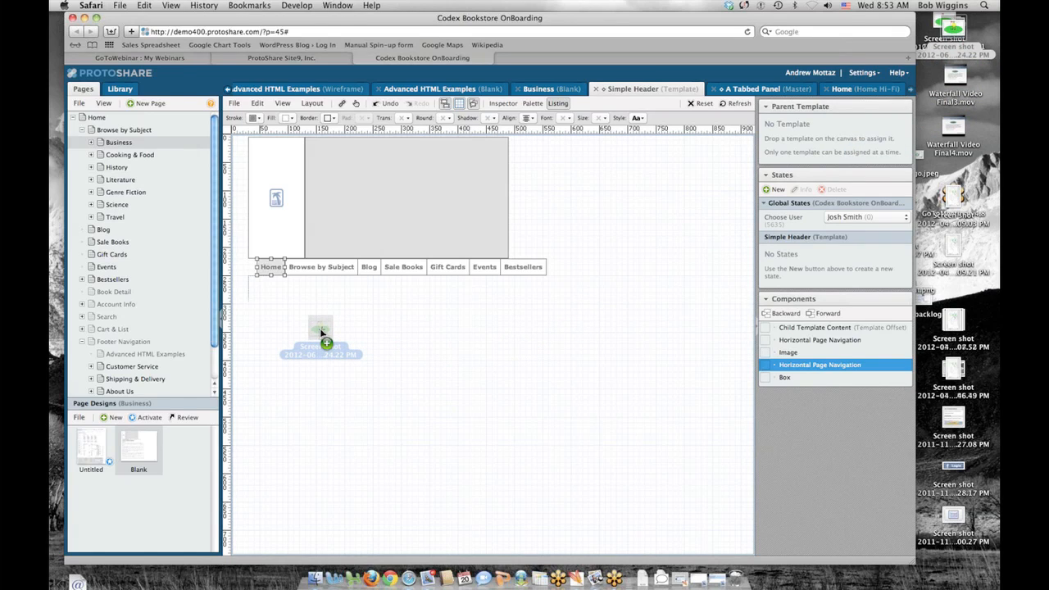
{"action": "left_click_drag", "start_coordinate": [320, 331], "coordinate": [320, 330]}
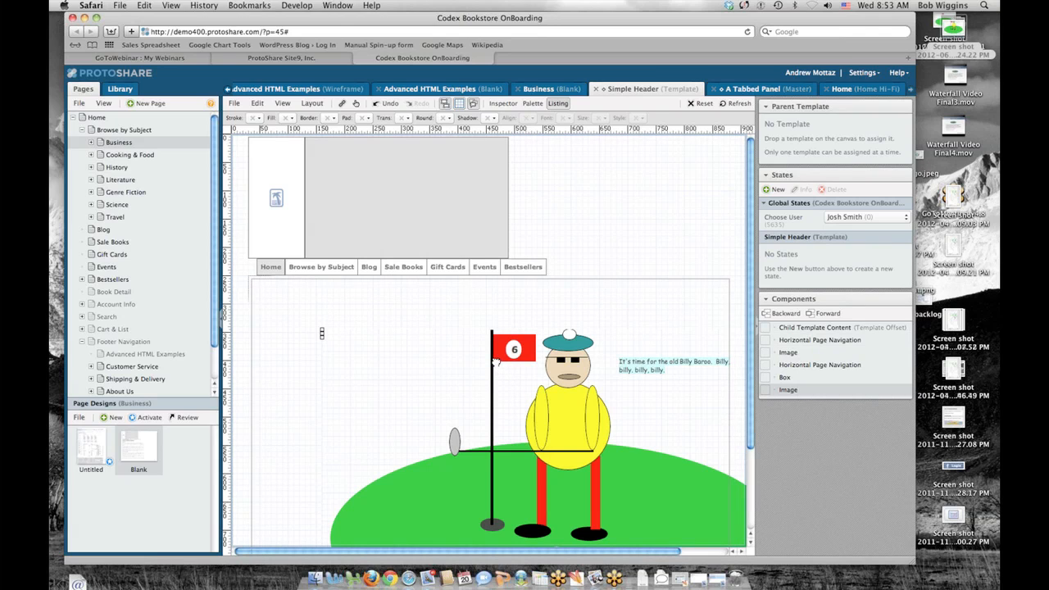
{"action": "left_click_drag", "start_coordinate": [496, 365], "coordinate": [289, 240]}
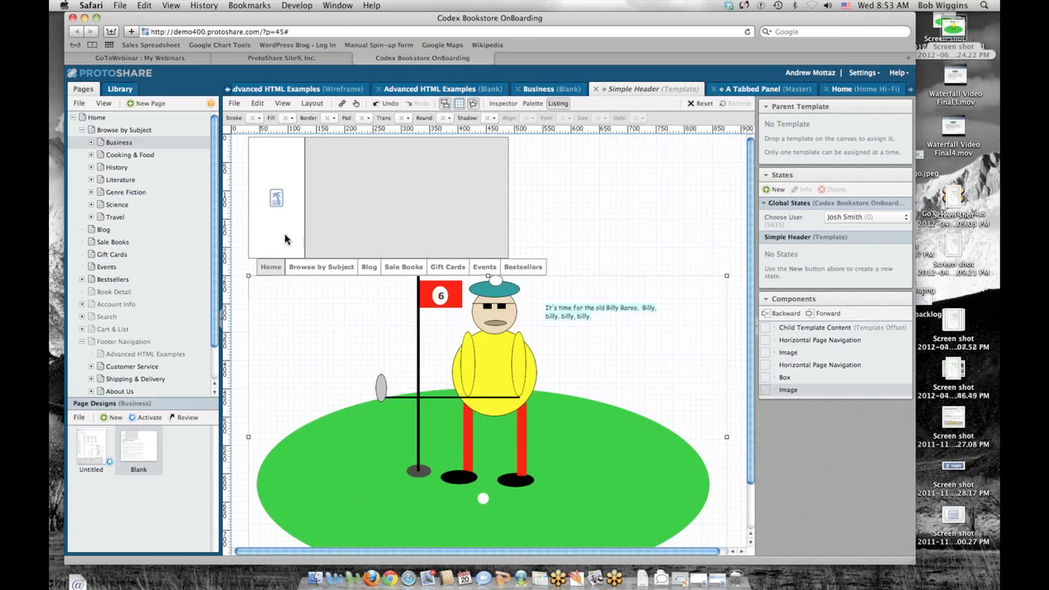
- Open the library and try to add the golfer screenshot from the desktop to one of its folders
{"action": "left_click", "coordinate": [121, 88]}
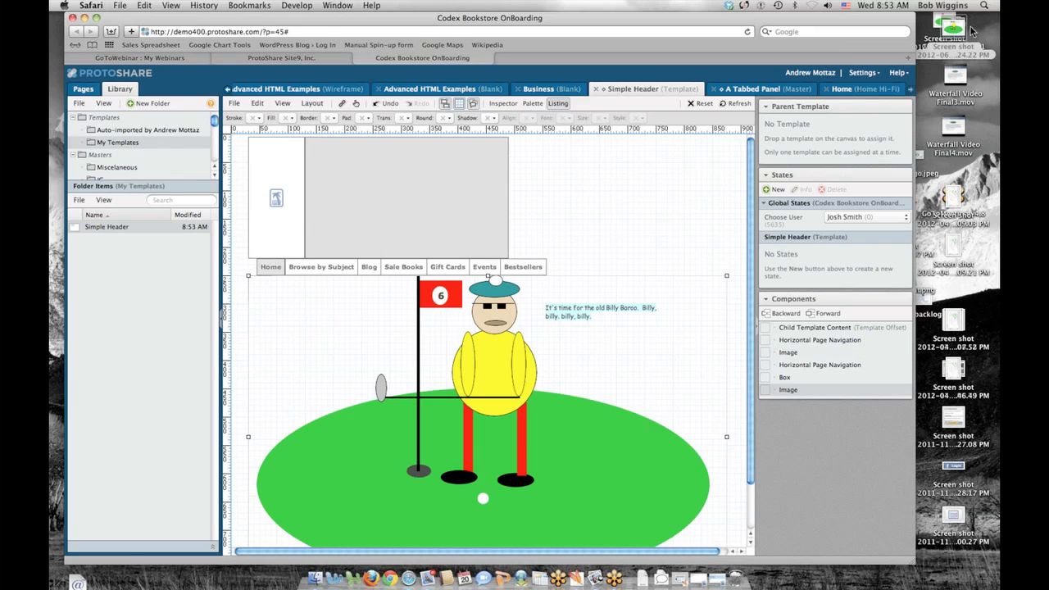
{"action": "left_click_drag", "start_coordinate": [971, 31], "coordinate": [93, 150]}
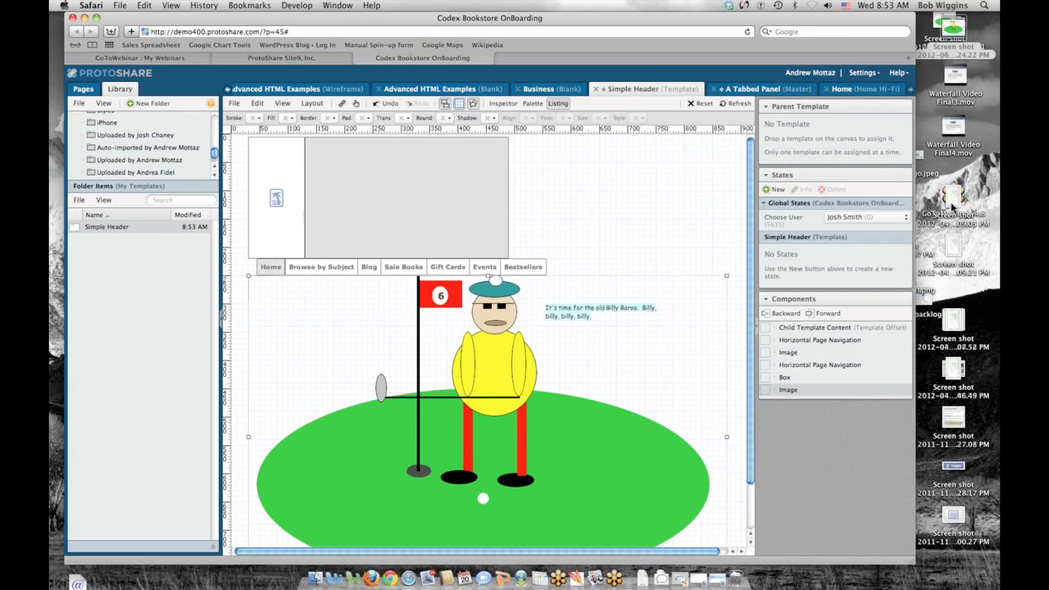
- Upload the desktop screenshots 2012-04-02 at 1.09.03 PM and 1.09.21 PM onto the template, and delete both placed images
{"action": "left_click_drag", "start_coordinate": [952, 200], "coordinate": [679, 202]}
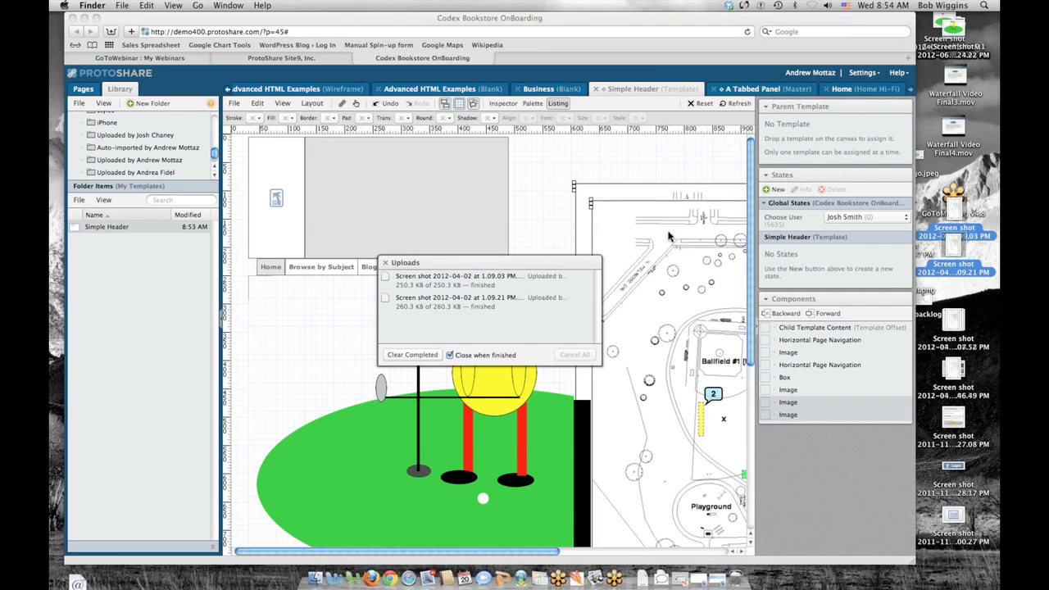
{"action": "left_click", "coordinate": [667, 237]}
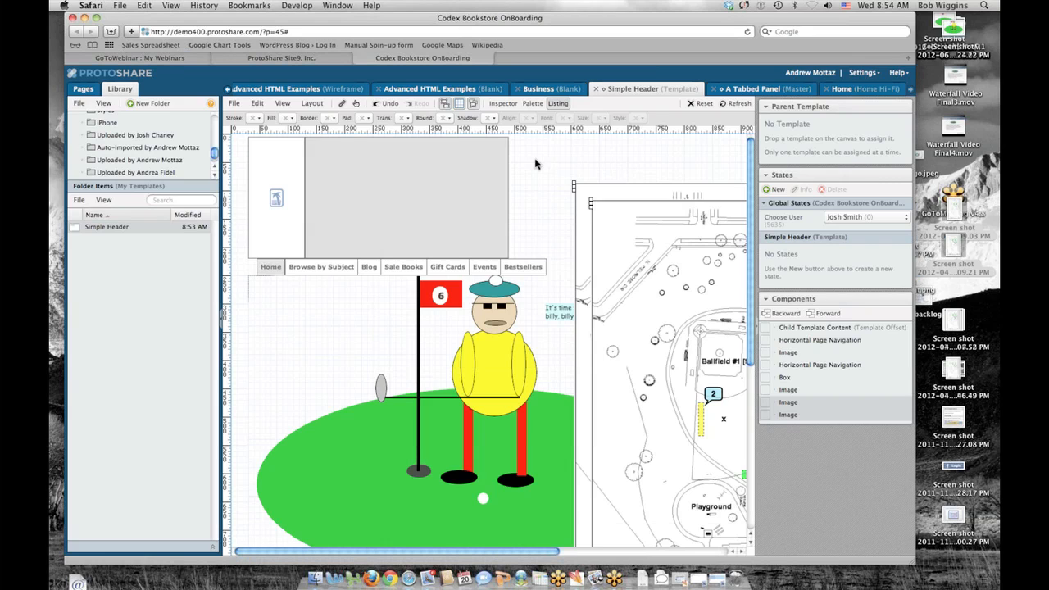
{"action": "left_click", "coordinate": [695, 281]}
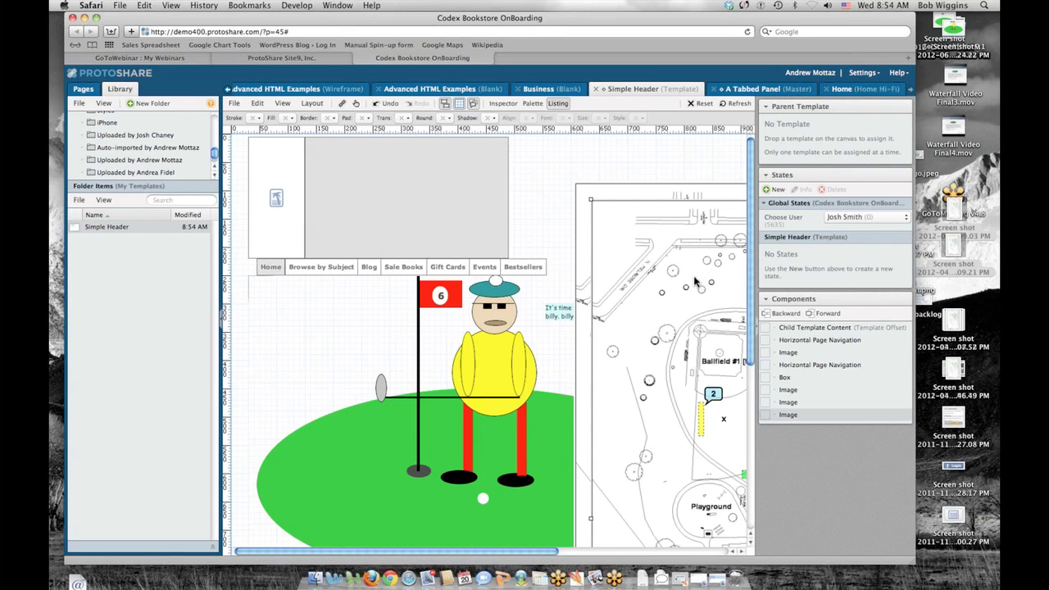
{"action": "key", "text": "Delete"}
{"action": "left_click", "coordinate": [640, 261]}
{"action": "key", "text": "Delete"}
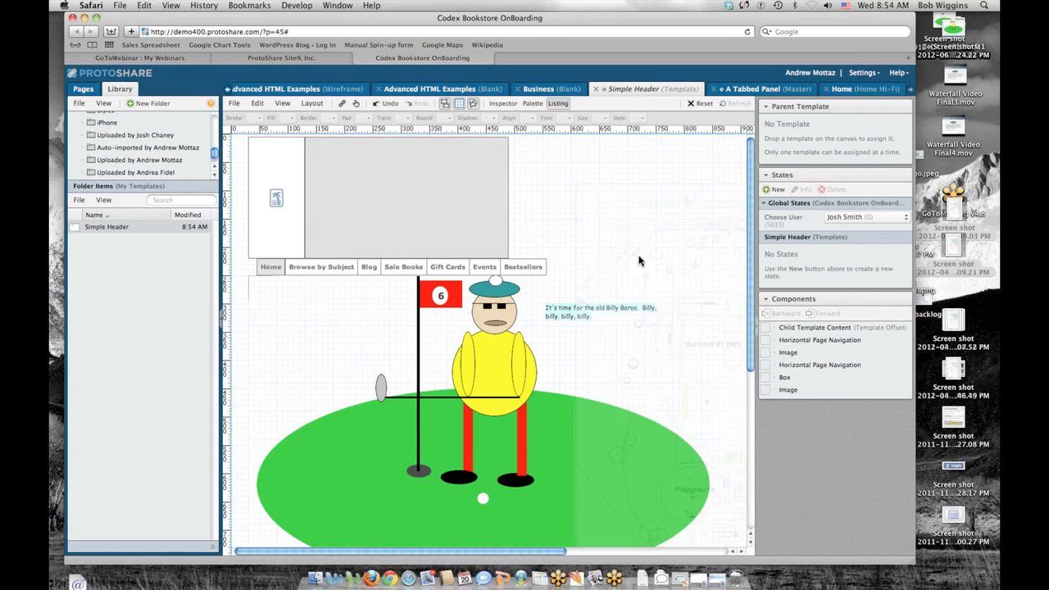
- Return to the page tree and open the Home page's Home Comp design
{"action": "scroll", "coordinate": [148, 152], "scroll_direction": "up", "scroll_amount": 3}
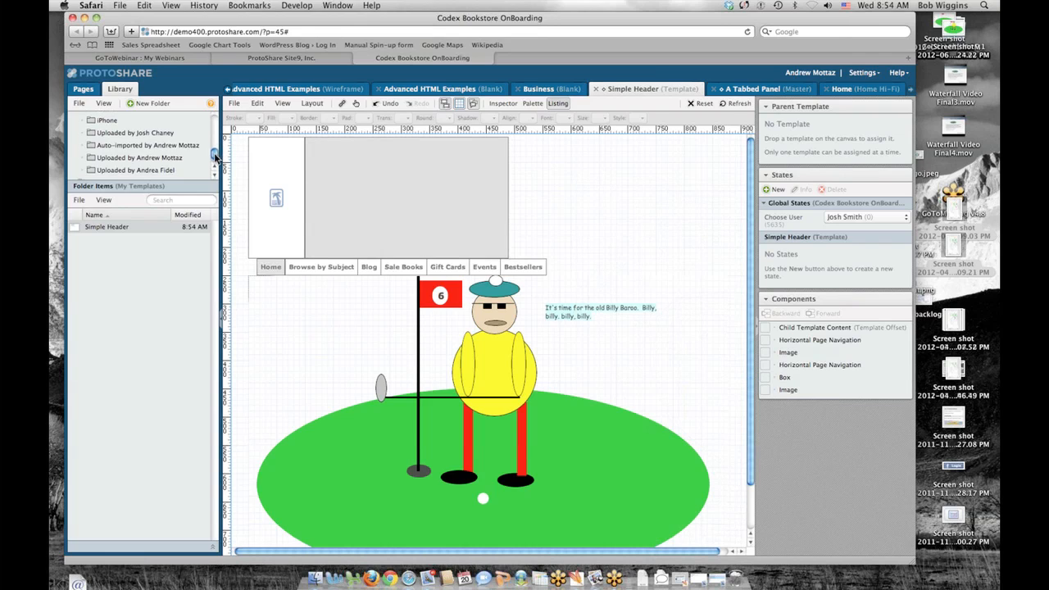
{"action": "left_click", "coordinate": [80, 90]}
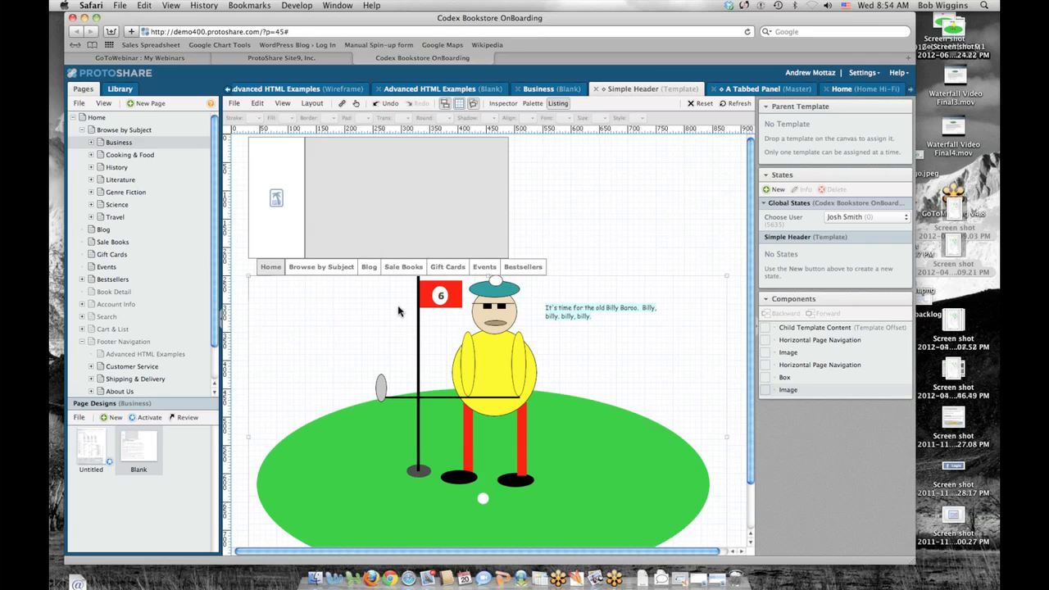
{"action": "left_click", "coordinate": [95, 119]}
{"action": "left_click", "coordinate": [88, 543]}
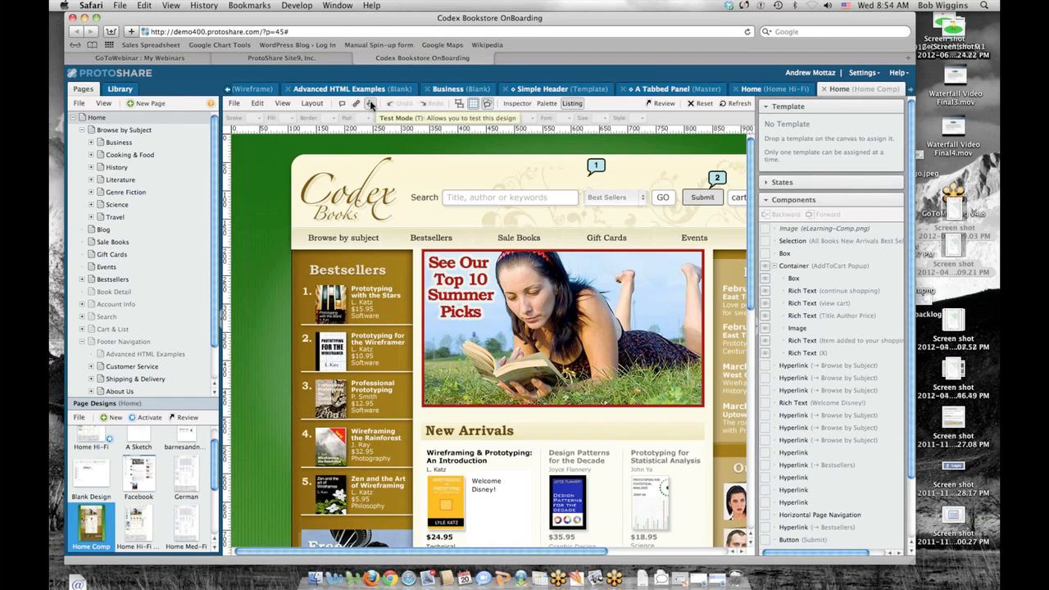
- Try the search category selection of the Home Comp design in test mode, and return to editing
{"action": "left_click", "coordinate": [370, 104]}
{"action": "left_click", "coordinate": [633, 201]}
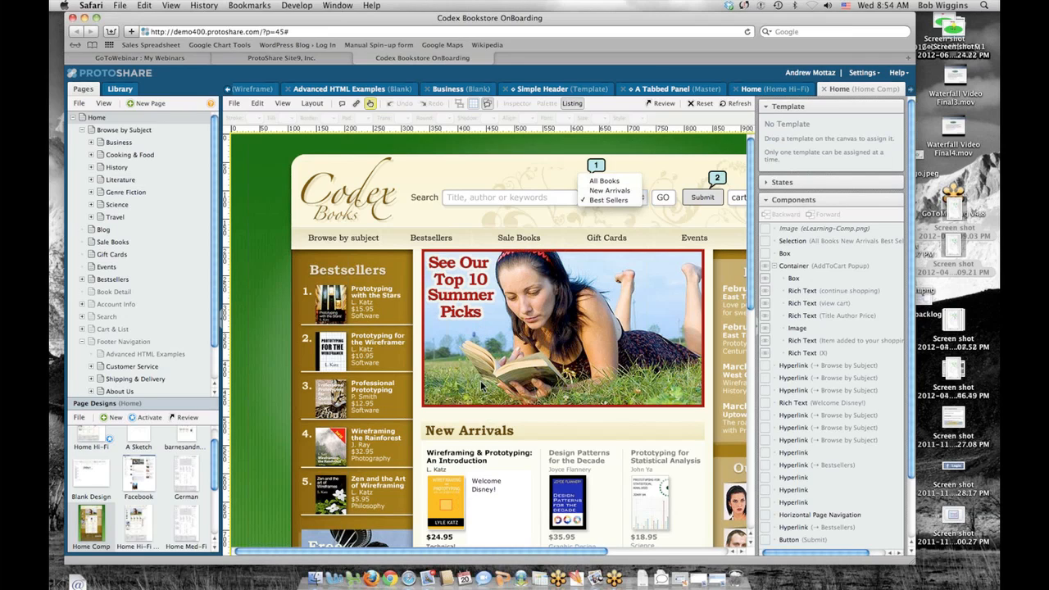
{"action": "left_click", "coordinate": [573, 110]}
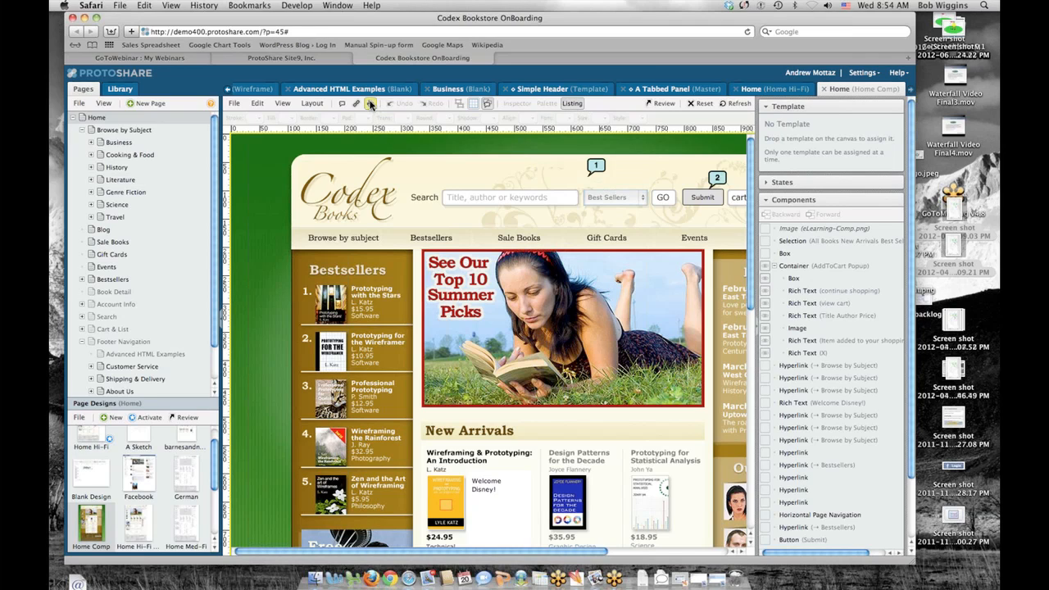
{"action": "left_click", "coordinate": [370, 104]}
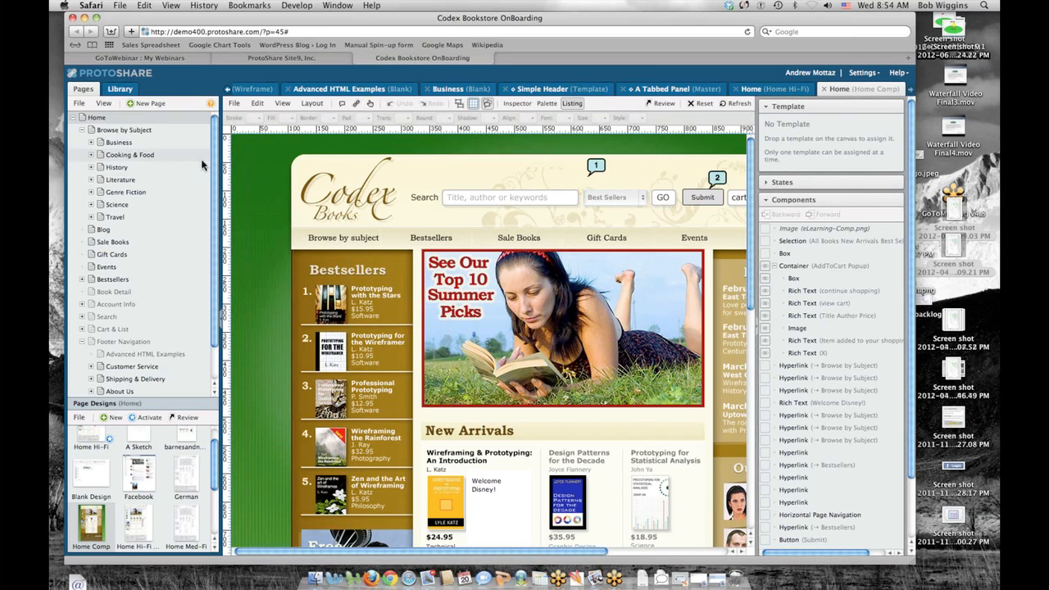
- Add the desktop screenshot 2012-04-02 at 1.09.03 PM as a new design of the Browse by Subject page and open it
{"action": "left_click", "coordinate": [113, 129]}
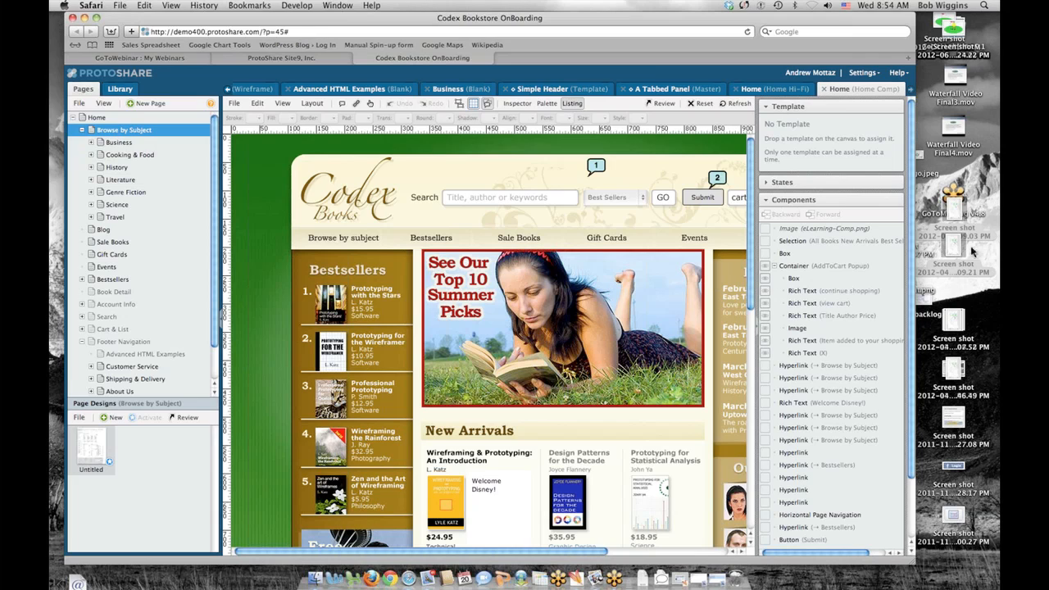
{"action": "left_click", "coordinate": [987, 295]}
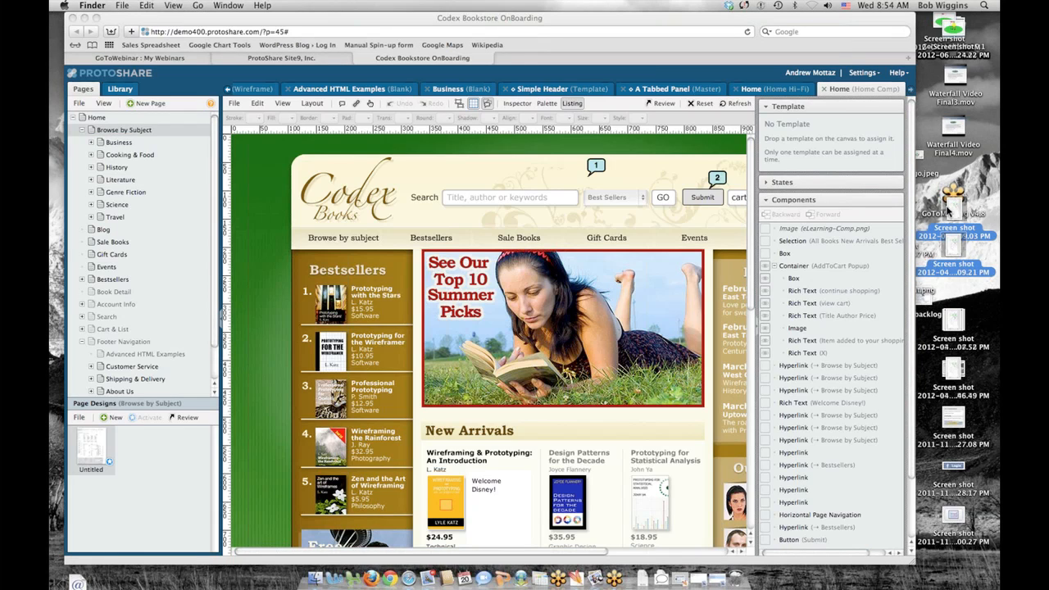
{"action": "left_click_drag", "start_coordinate": [954, 214], "coordinate": [98, 131]}
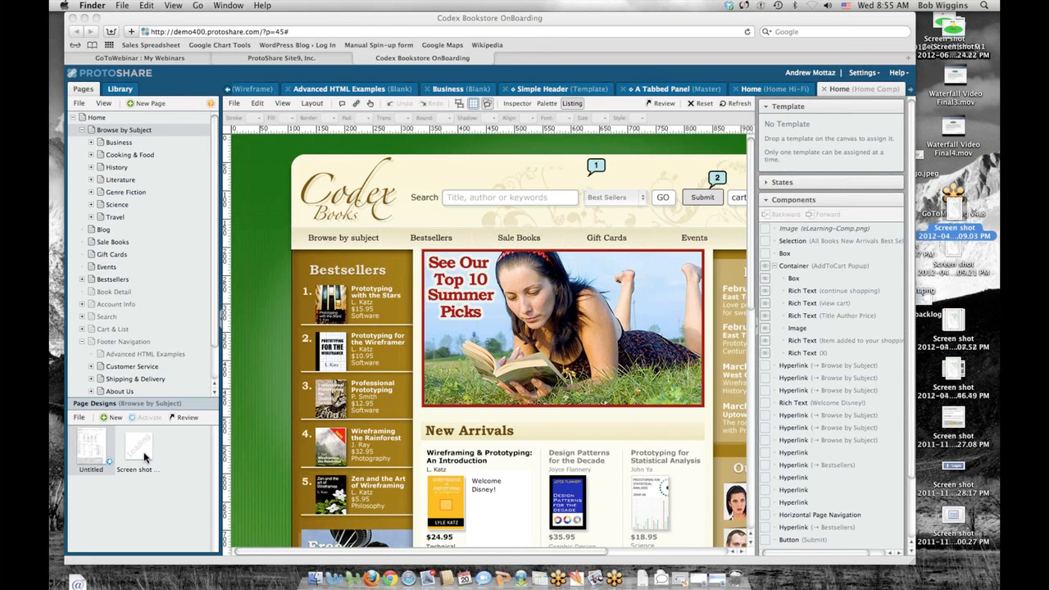
{"action": "left_click", "coordinate": [145, 457]}
{"action": "left_click", "coordinate": [144, 457]}
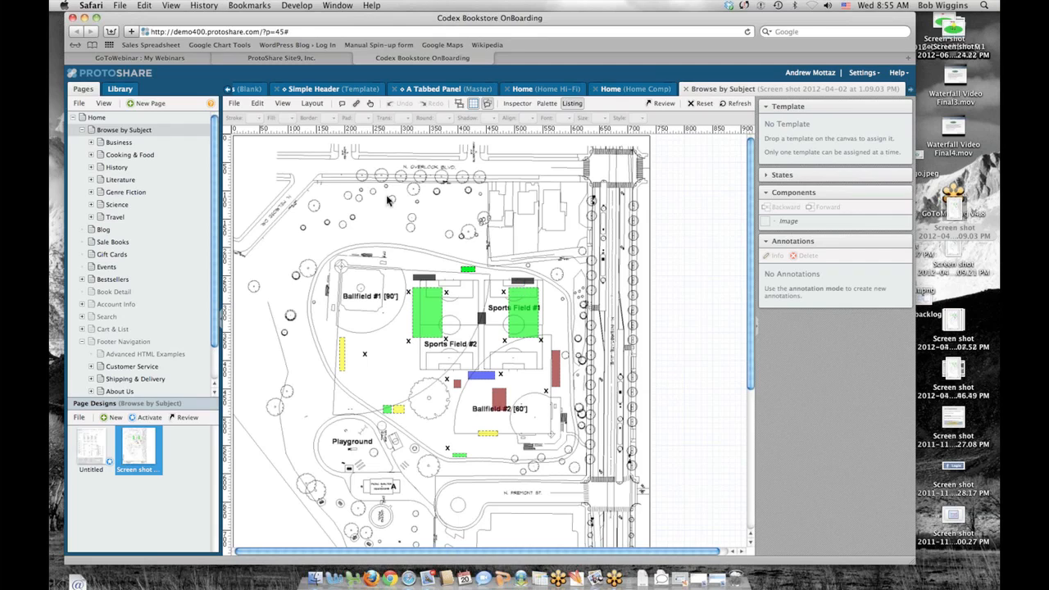
- Draw hyperlink hotspots over Sports Field #2 and Sports Field #1 on the site plan
{"action": "left_click", "coordinate": [357, 105]}
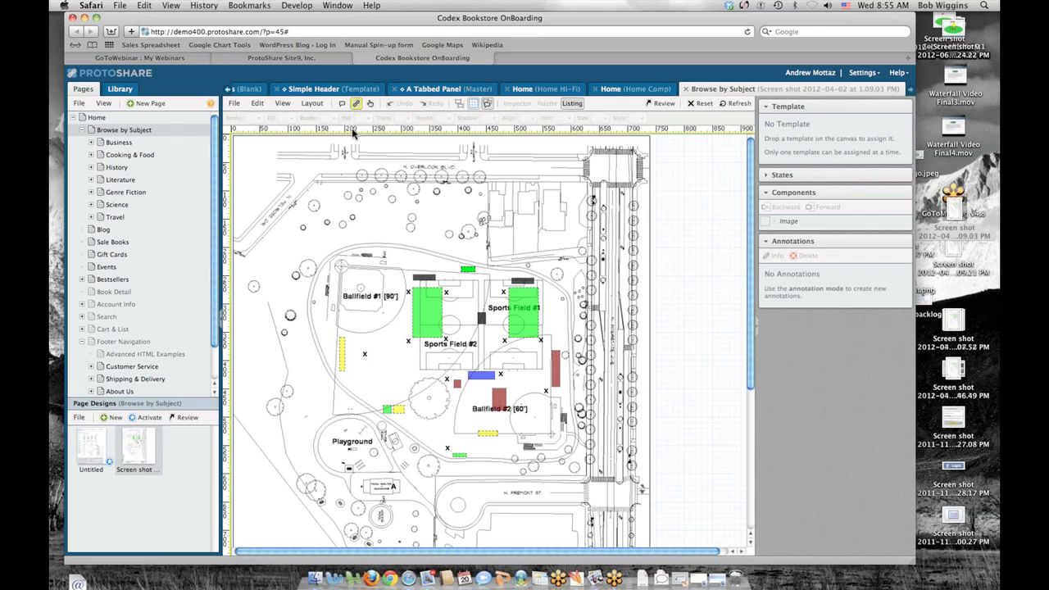
{"action": "left_click", "coordinate": [433, 295]}
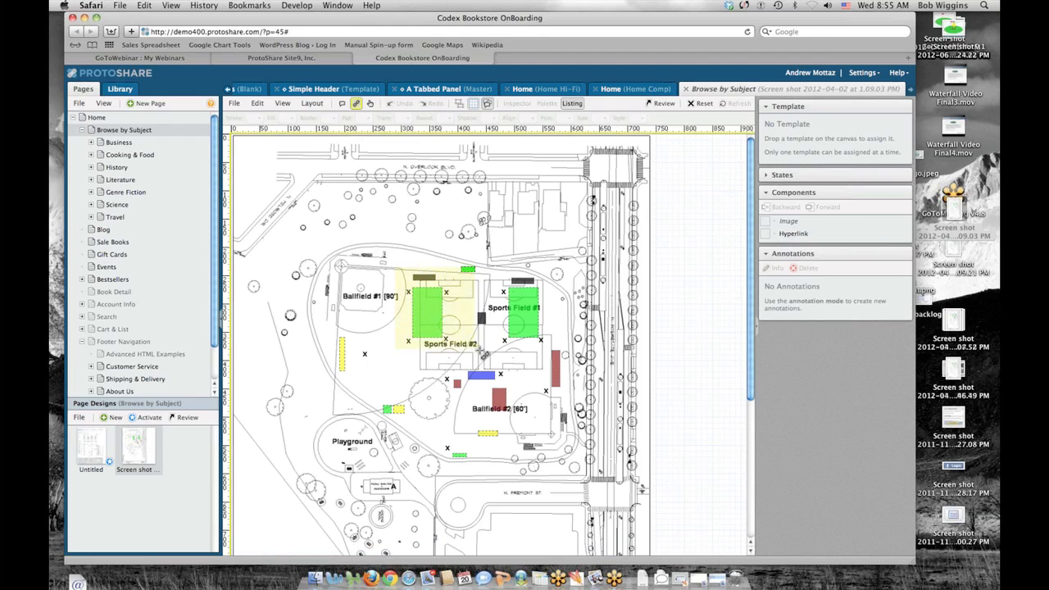
{"action": "left_click", "coordinate": [508, 305]}
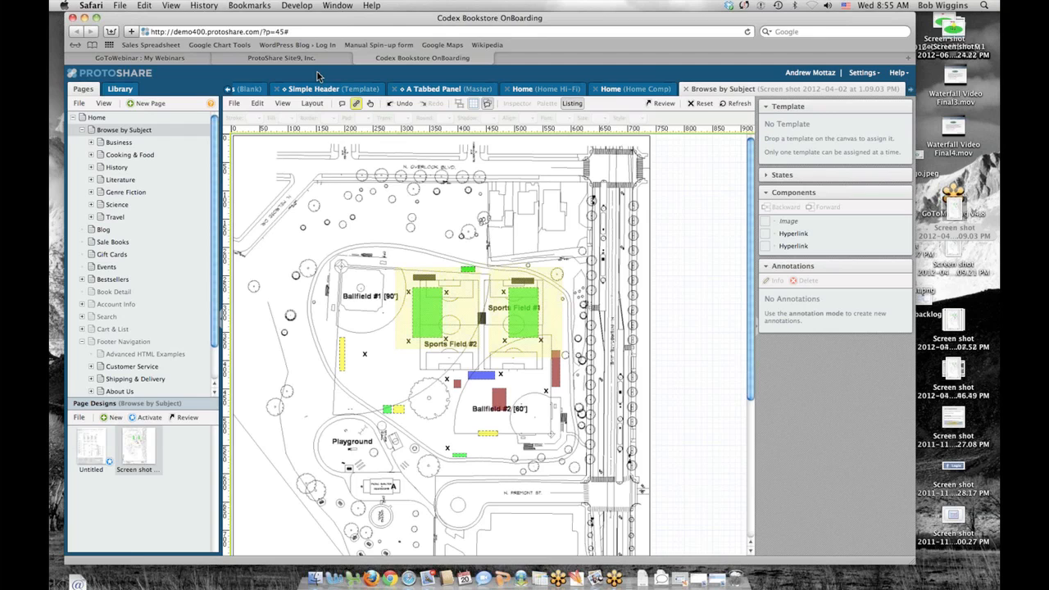
{"action": "key", "text": "super+t"}
{"action": "type", "text": "http://www.protoshare.com/"}
{"action": "key", "text": "Return"}
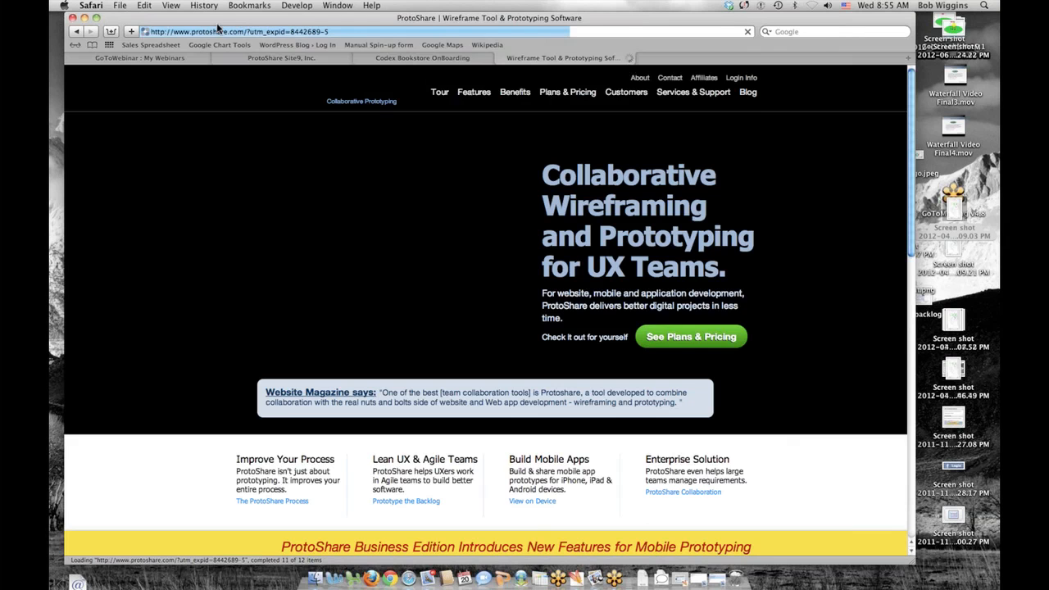
- Detach the ProtoShare site into its own window, add its address as a design of Browse by Subject, and open that design
{"action": "left_click_drag", "start_coordinate": [145, 32], "coordinate": [406, 59]}
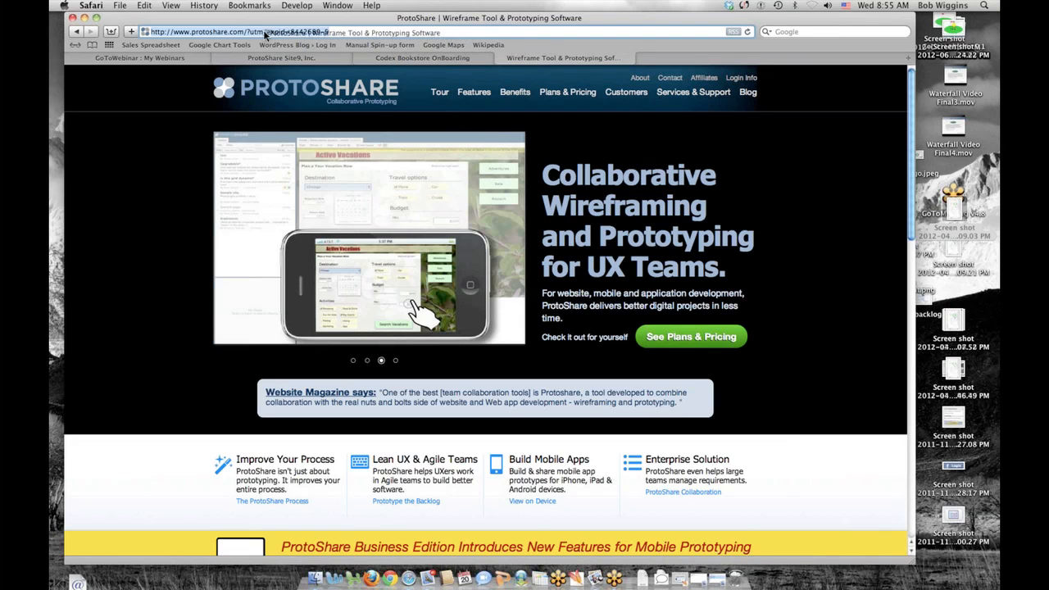
{"action": "left_click_drag", "start_coordinate": [524, 59], "coordinate": [704, 197]}
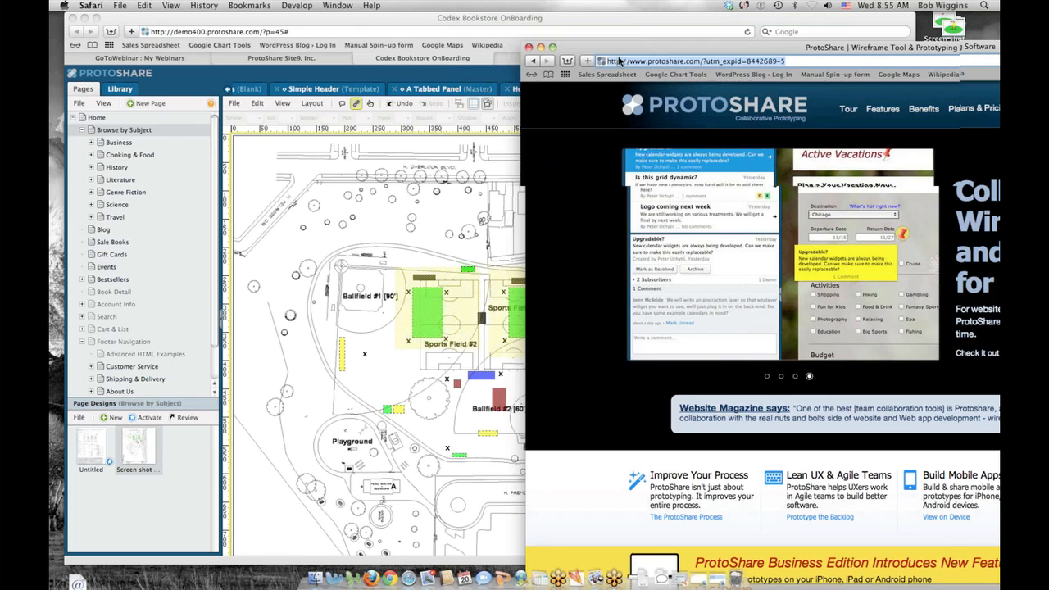
{"action": "left_click_drag", "start_coordinate": [655, 58], "coordinate": [121, 133]}
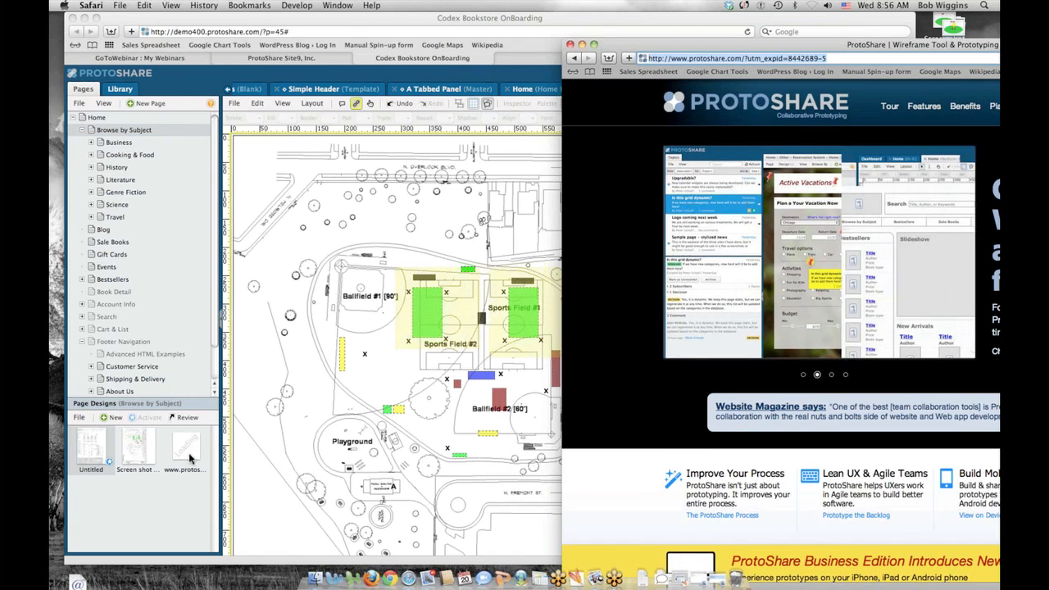
{"action": "left_click", "coordinate": [191, 456]}
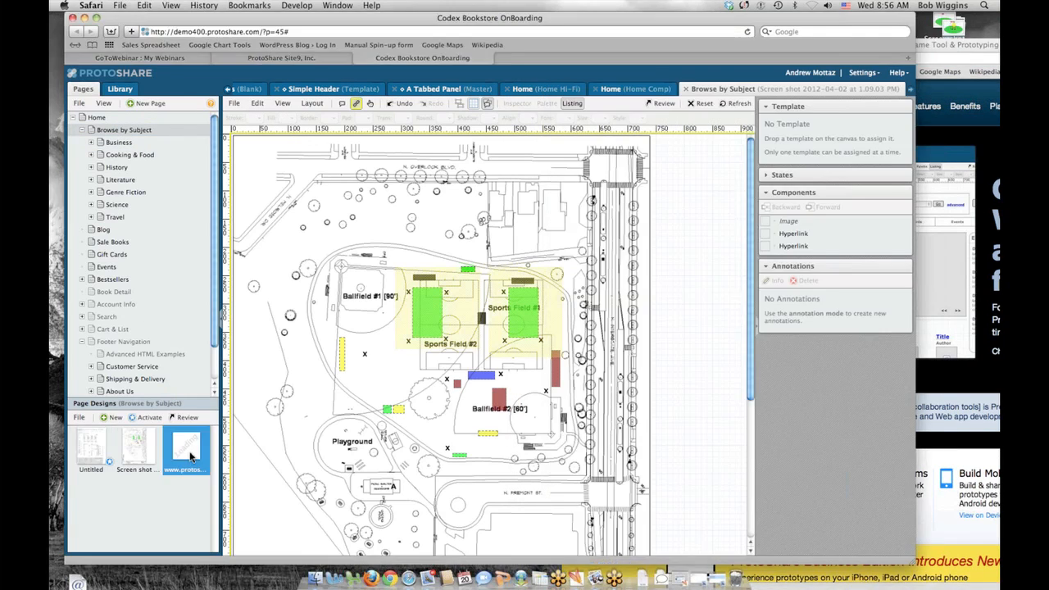
{"action": "double_click", "coordinate": [189, 455]}
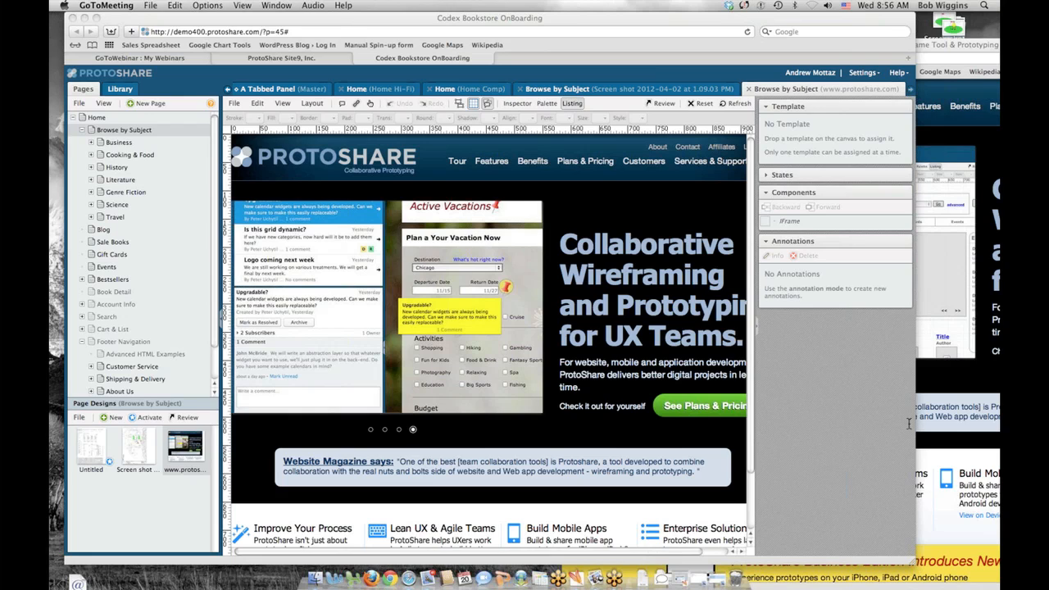
- Bring the prototype window to the front and show the available help resources
{"action": "left_click", "coordinate": [815, 18]}
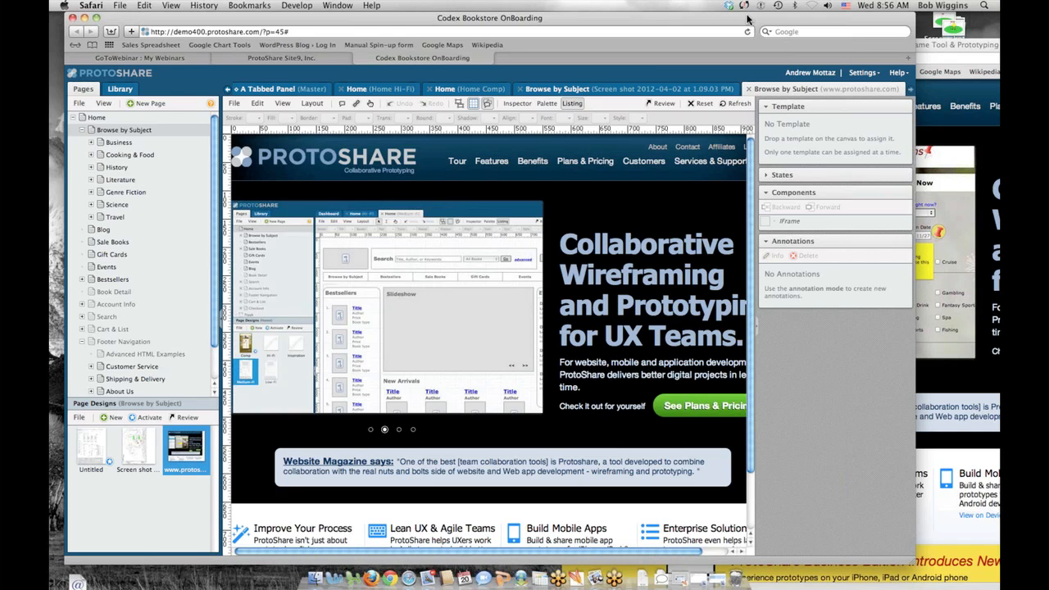
{"action": "left_click", "coordinate": [894, 72]}
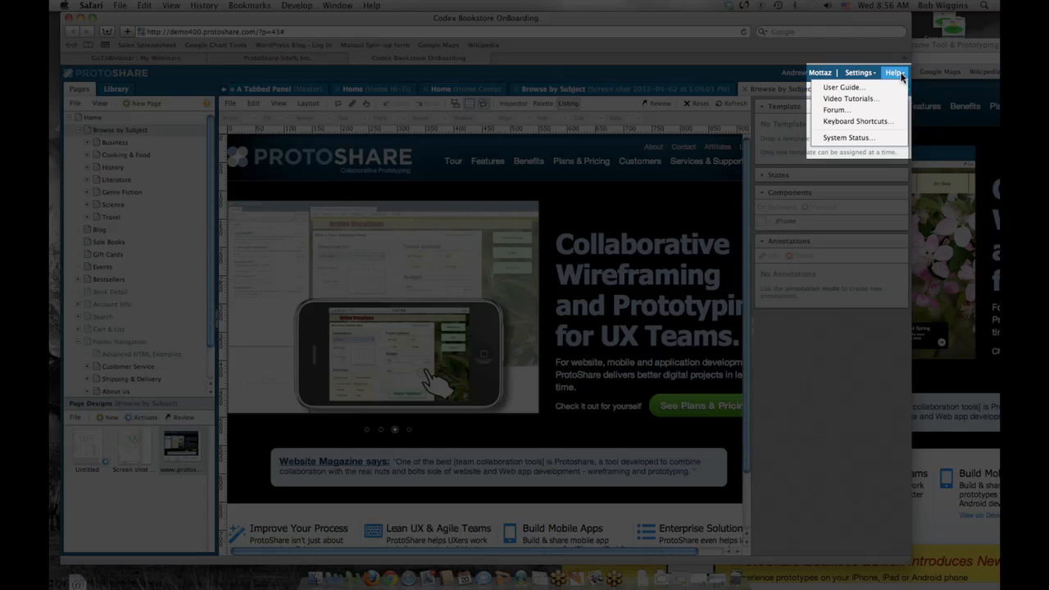